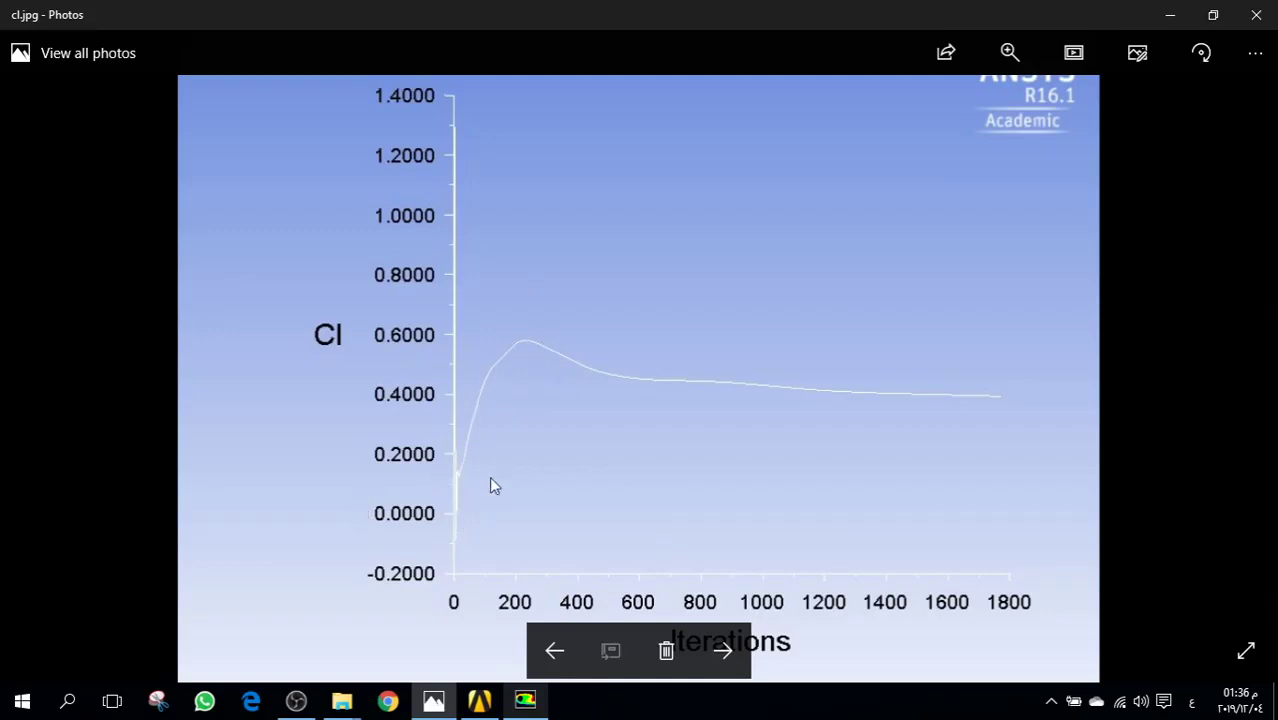
- Inspect the early iterations of the Cl convergence curve in cl.jpg up close, and return to the full plot
scroll(437, 487, up, 3)
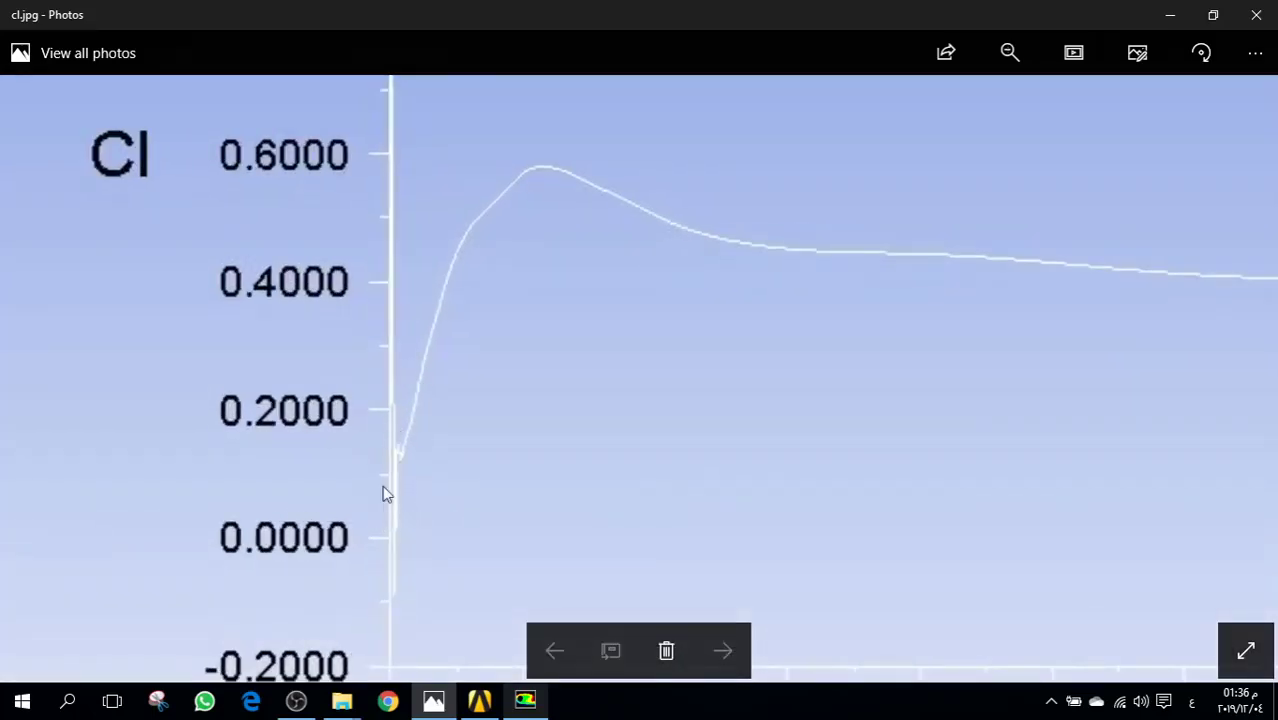
scroll(414, 431, down, 1)
scroll(420, 495, down, 2)
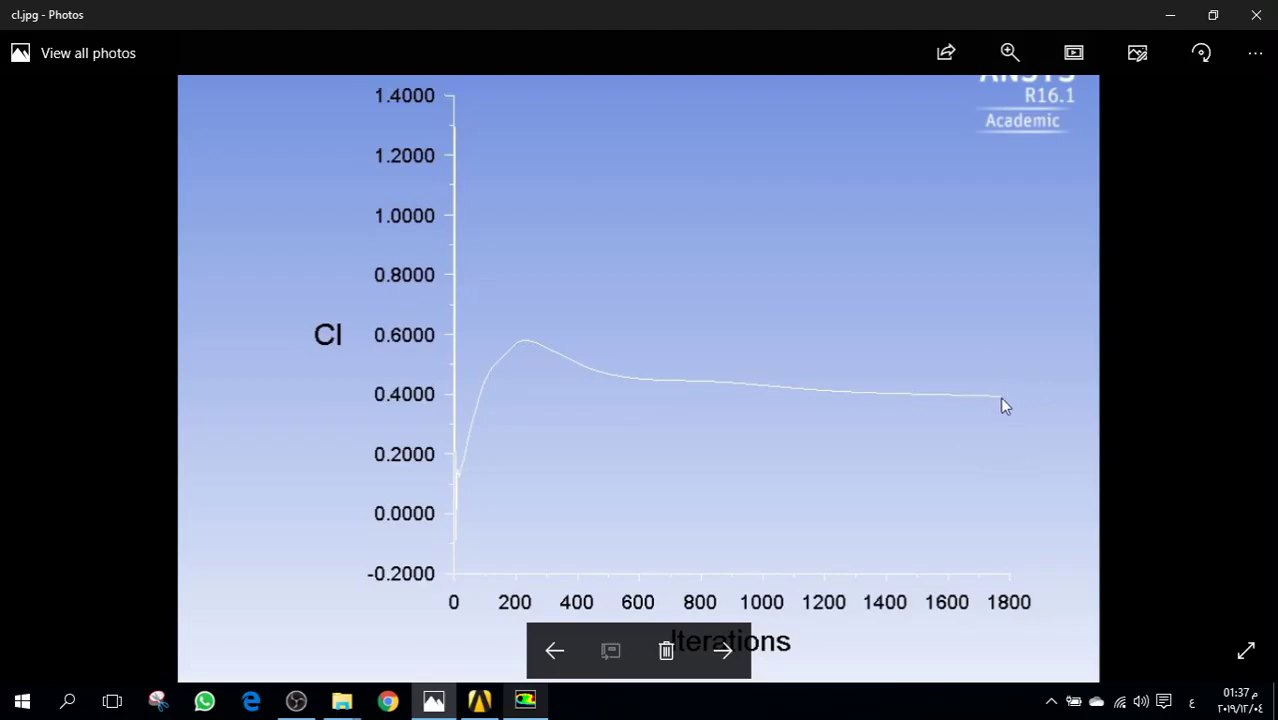
- Switch to Fluent and review the settings of a new lift force report definition, closing it without creating one
key(alt+Tab)
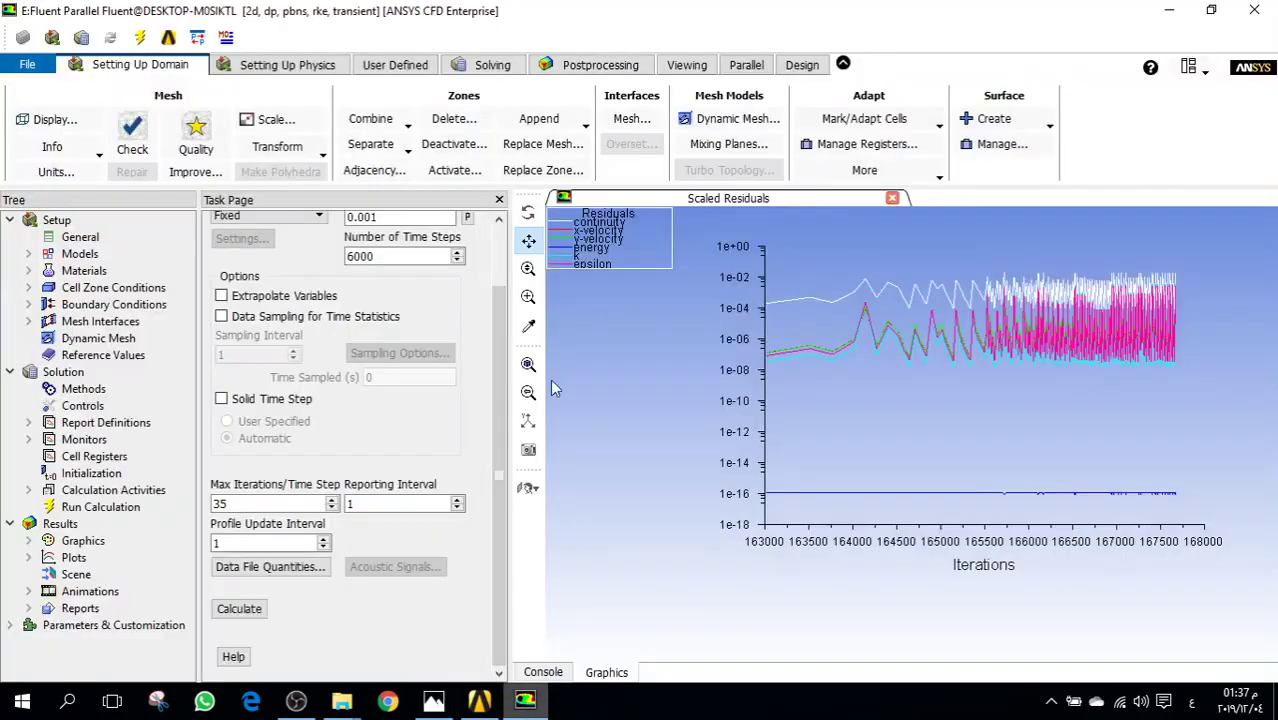
click(100, 422)
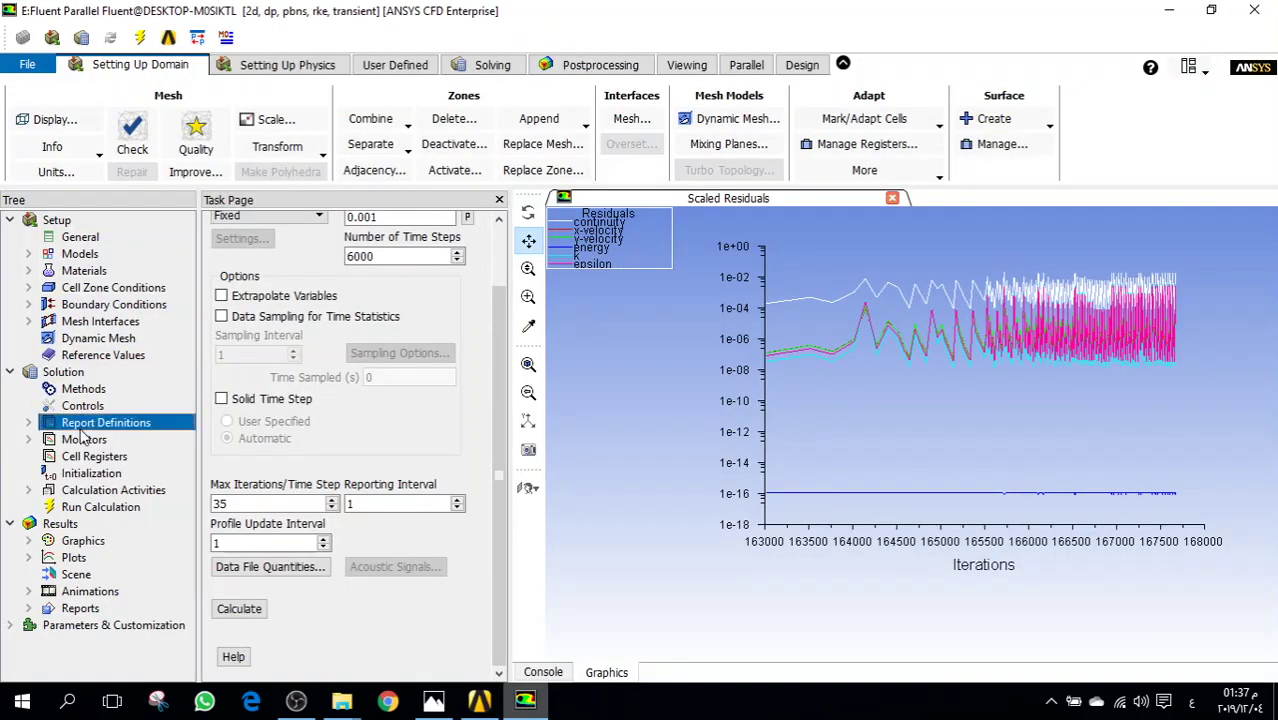
click(28, 422)
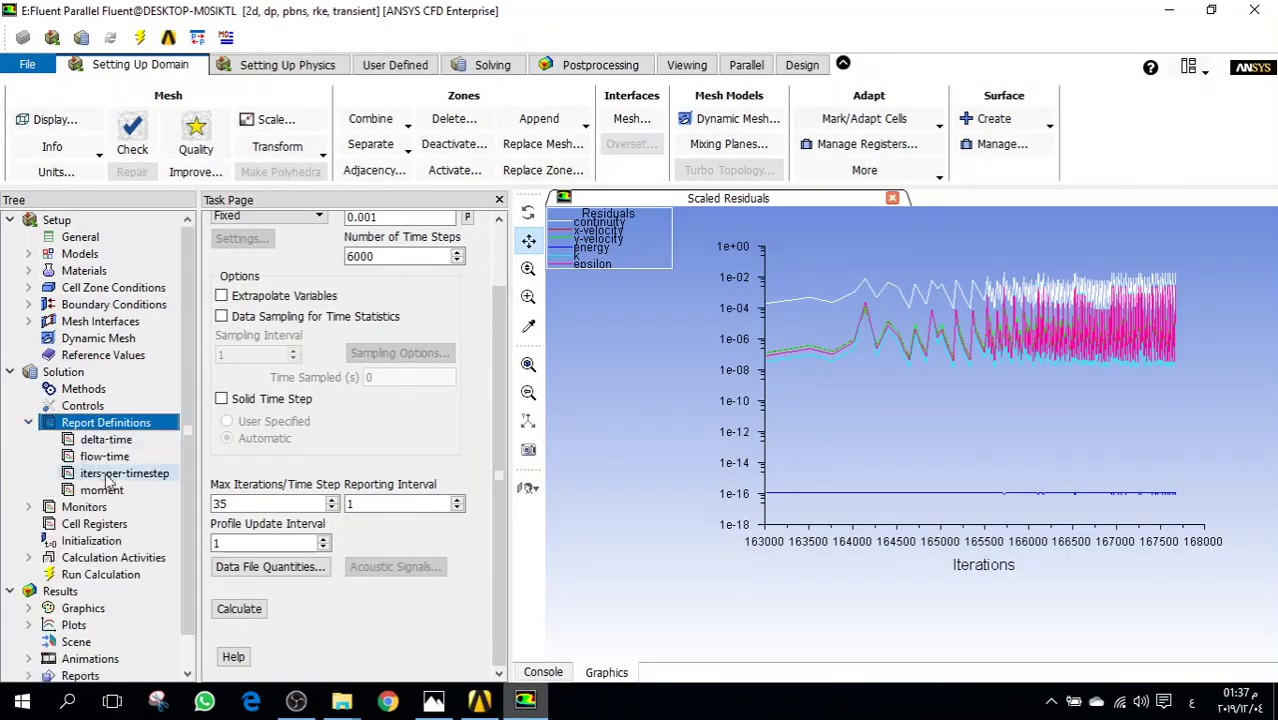
double_click(100, 422)
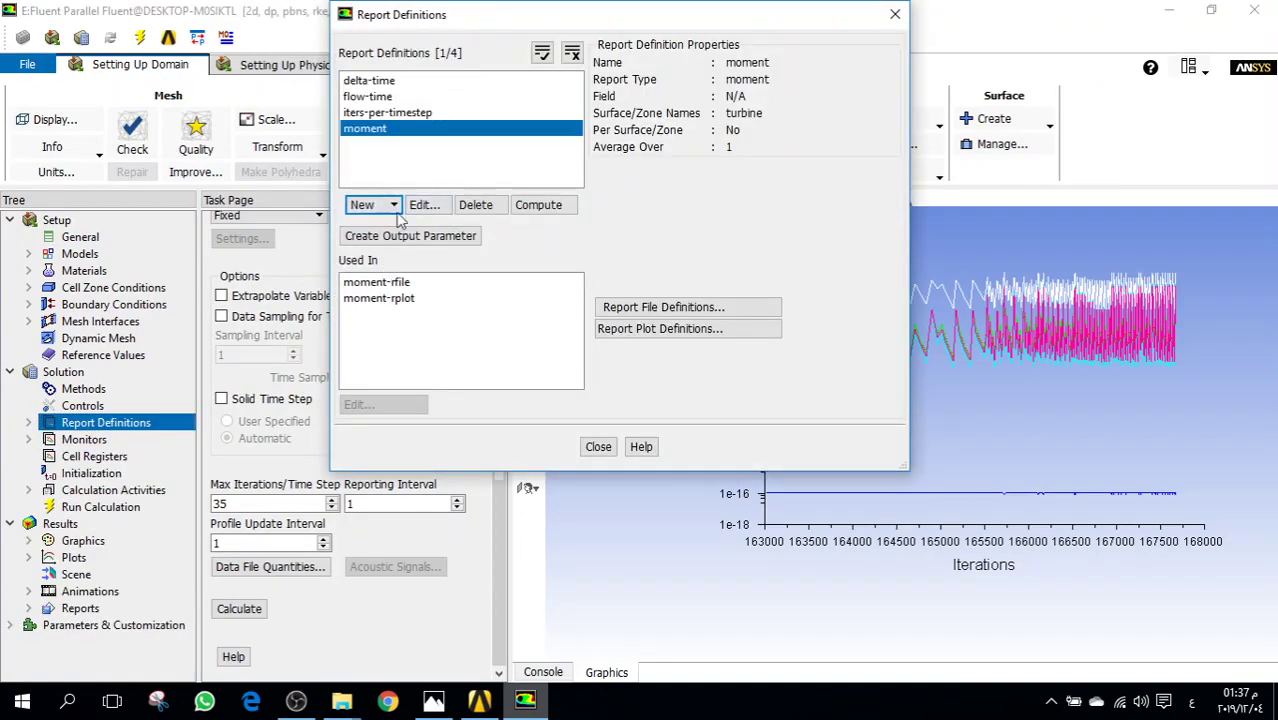
click(390, 205)
mouse_move(440, 292)
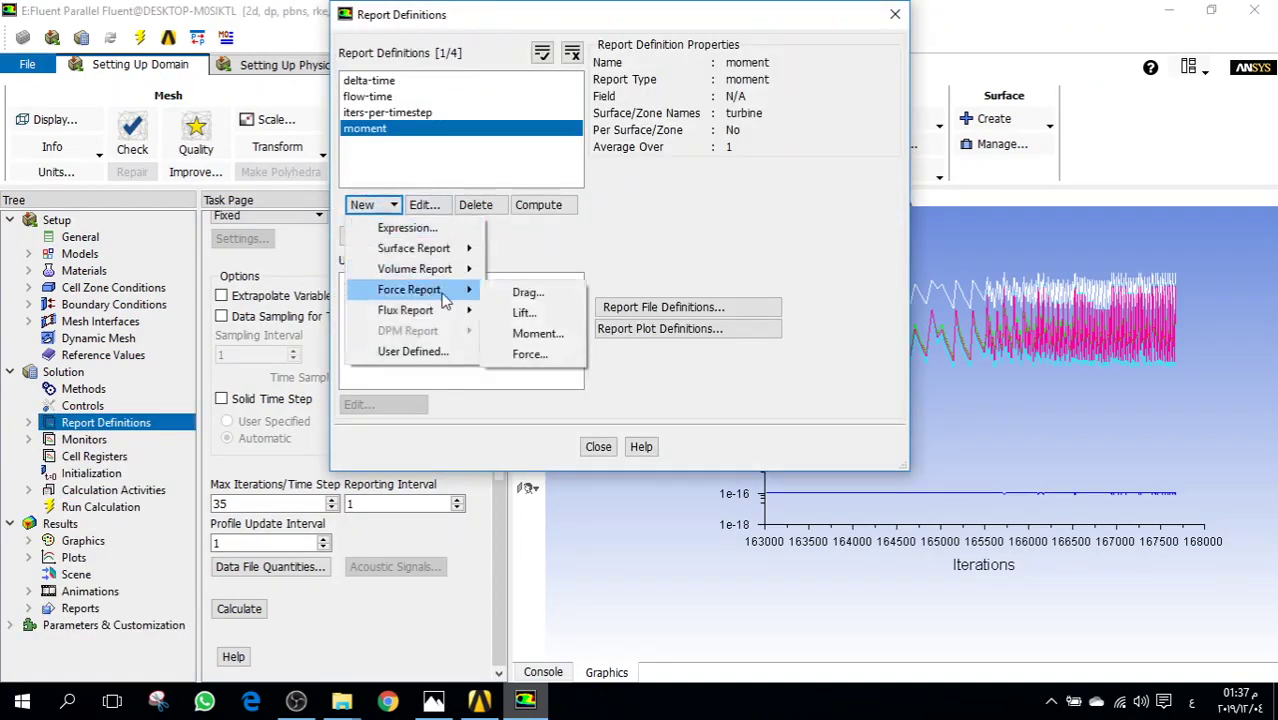
click(520, 312)
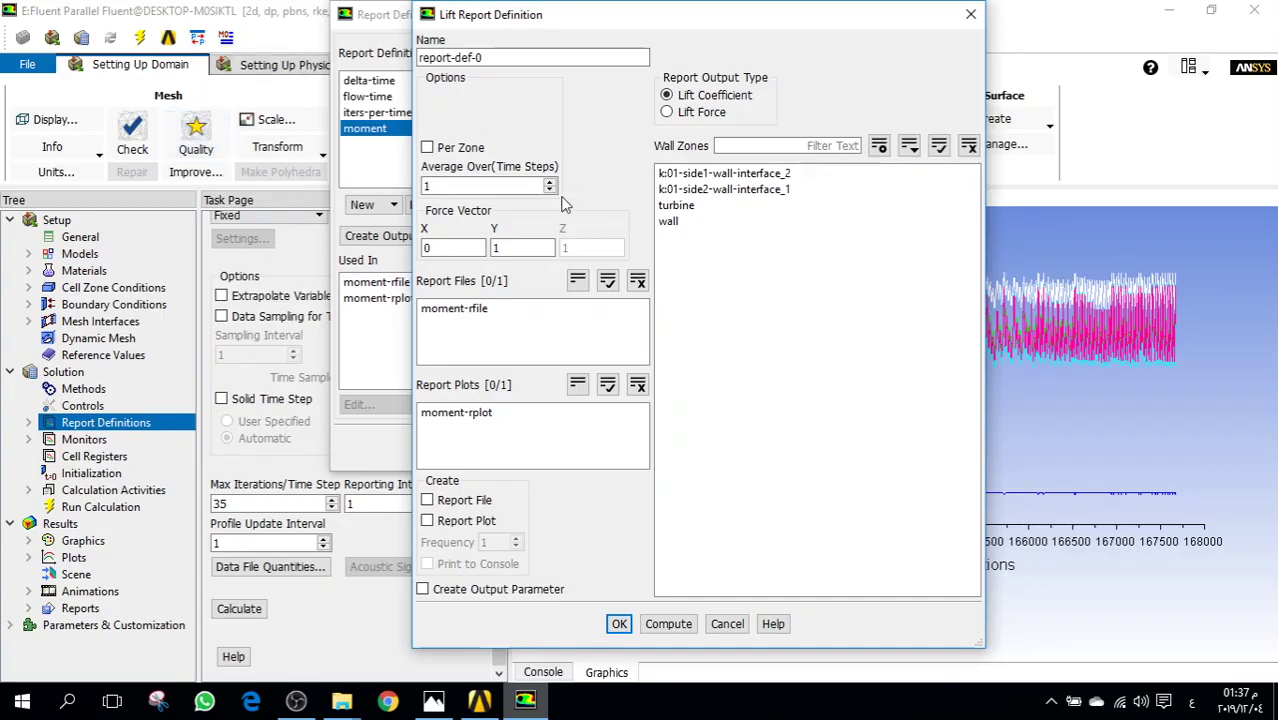
click(971, 16)
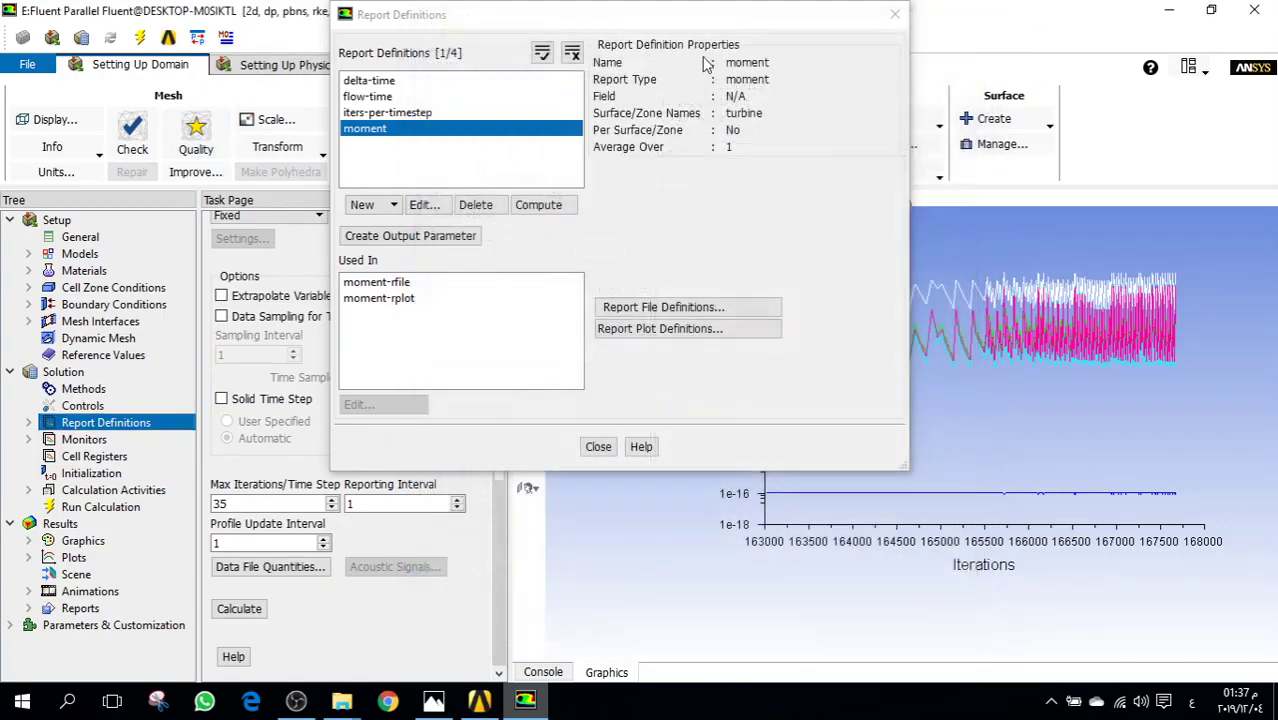
click(893, 15)
- Switch to Photos and compare the convergence plots in cl.jpg, img215.gif and m.jpg
click(435, 702)
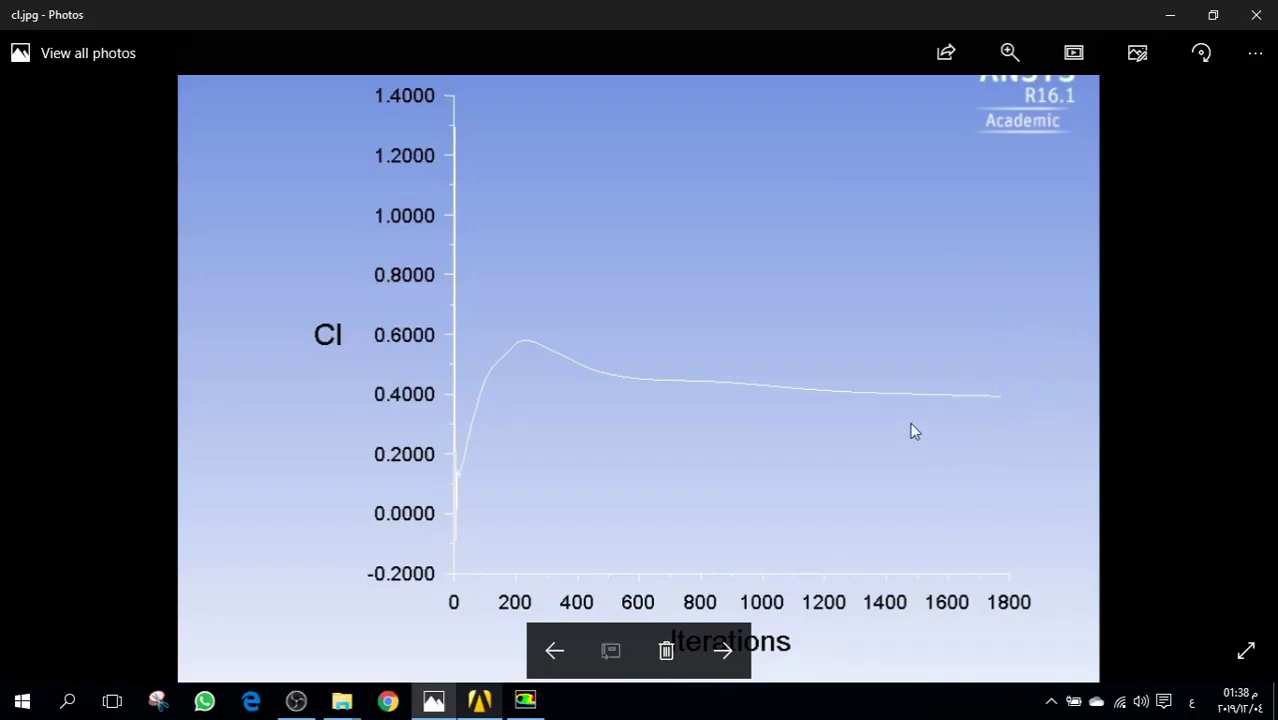
key(Right)
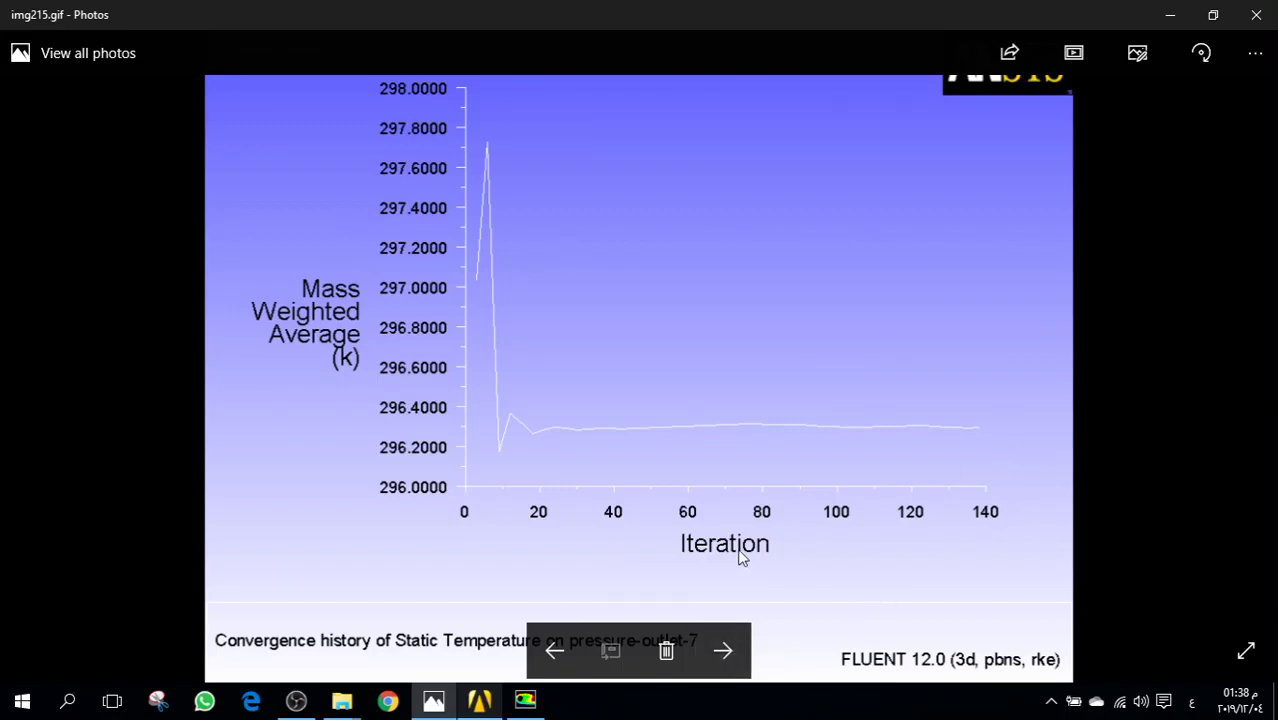
key(Right)
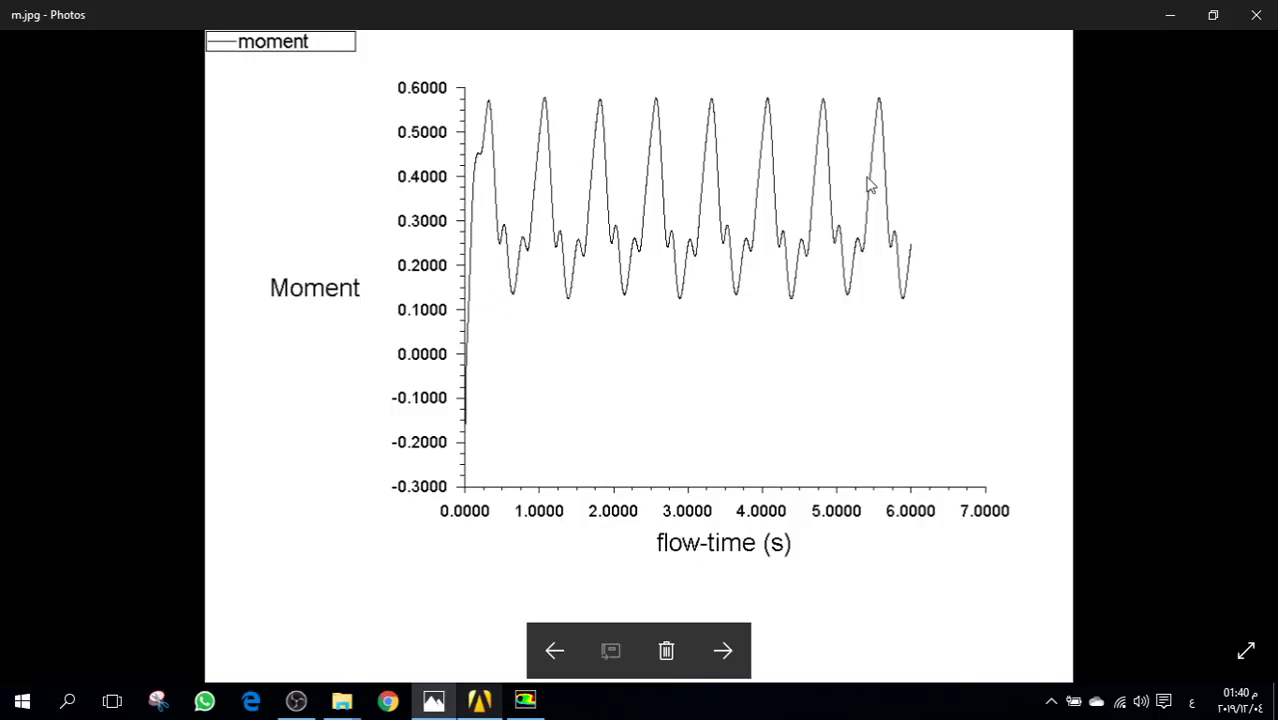
click(553, 650)
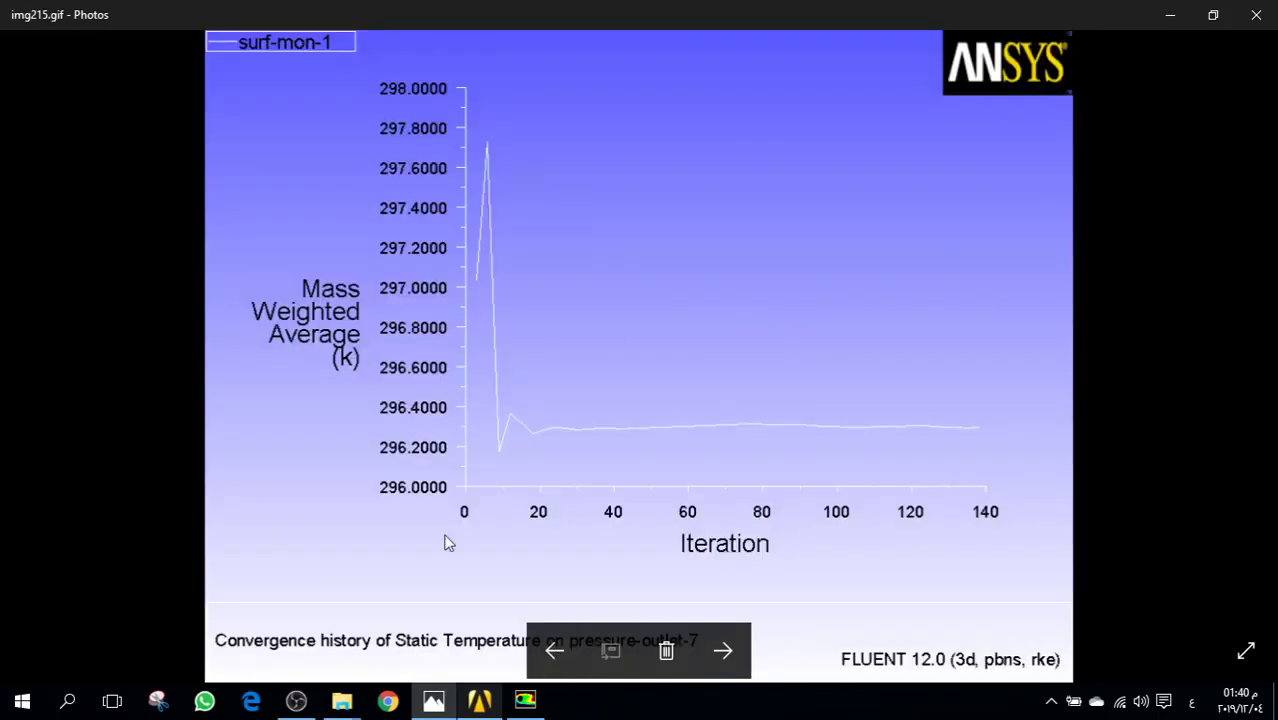
click(553, 650)
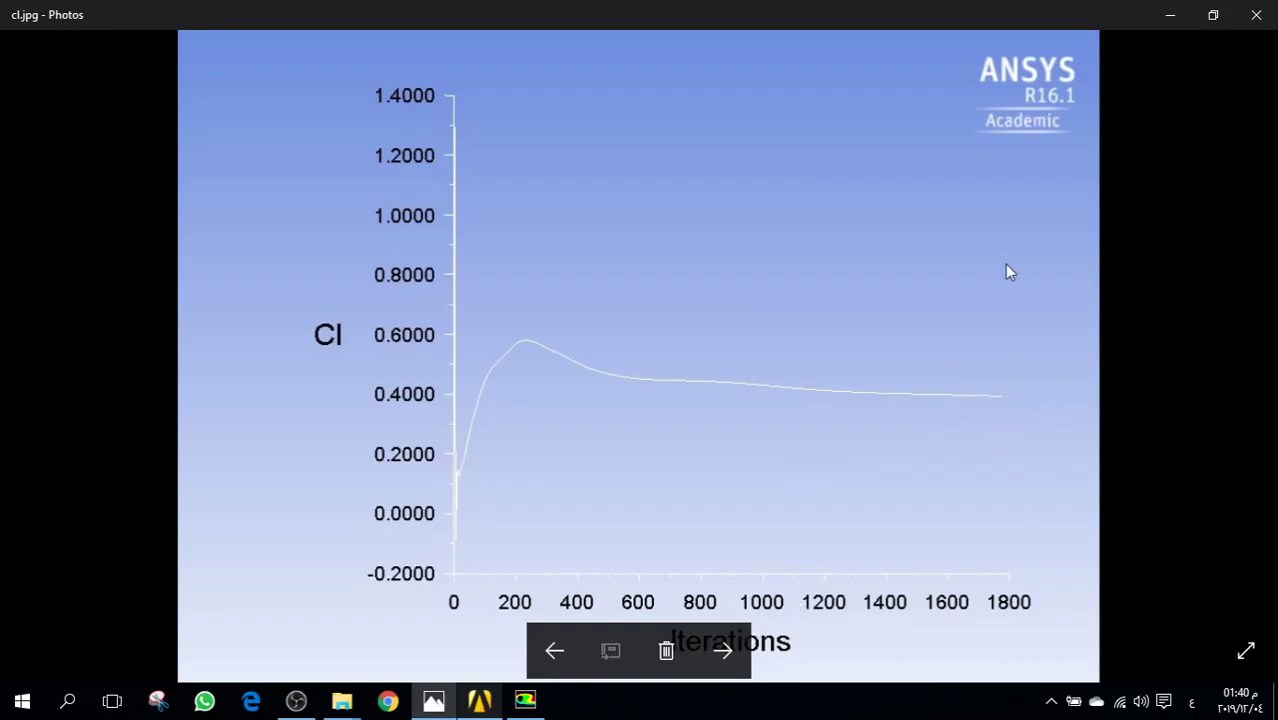
click(723, 650)
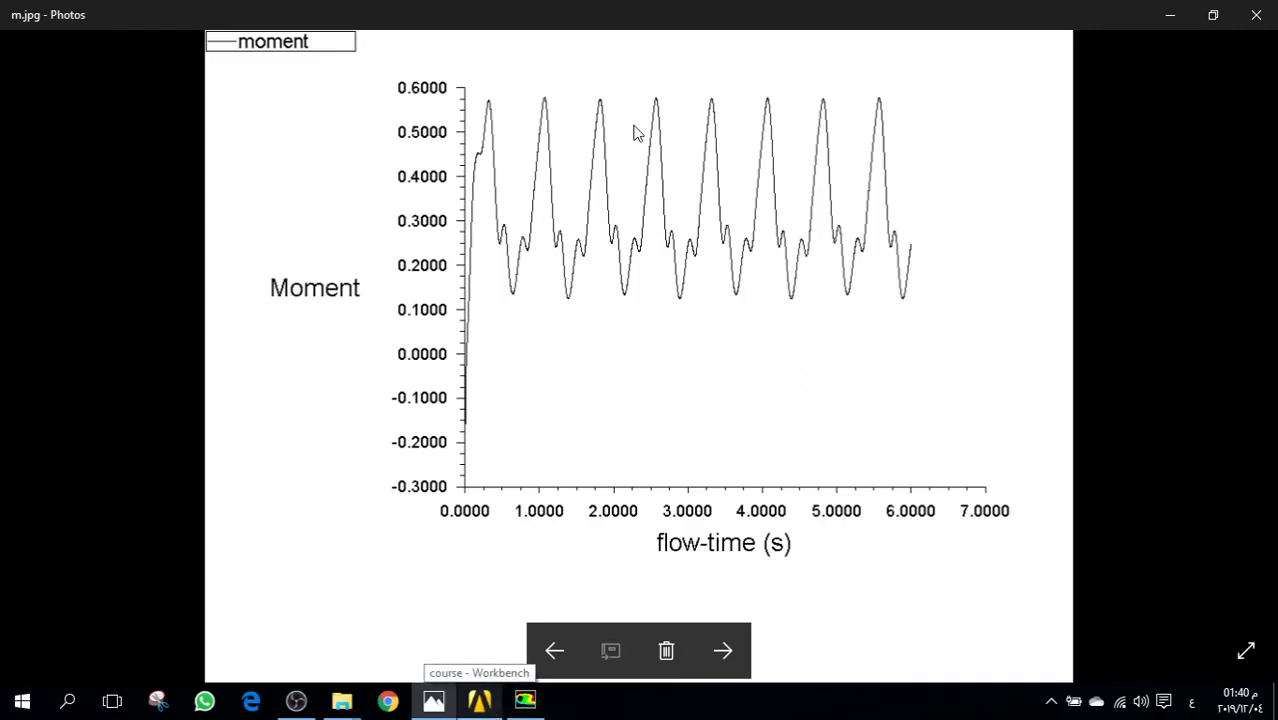
- Switch to File Explorer and open the dp0 folder inside course_files in New folder (2)
click(342, 700)
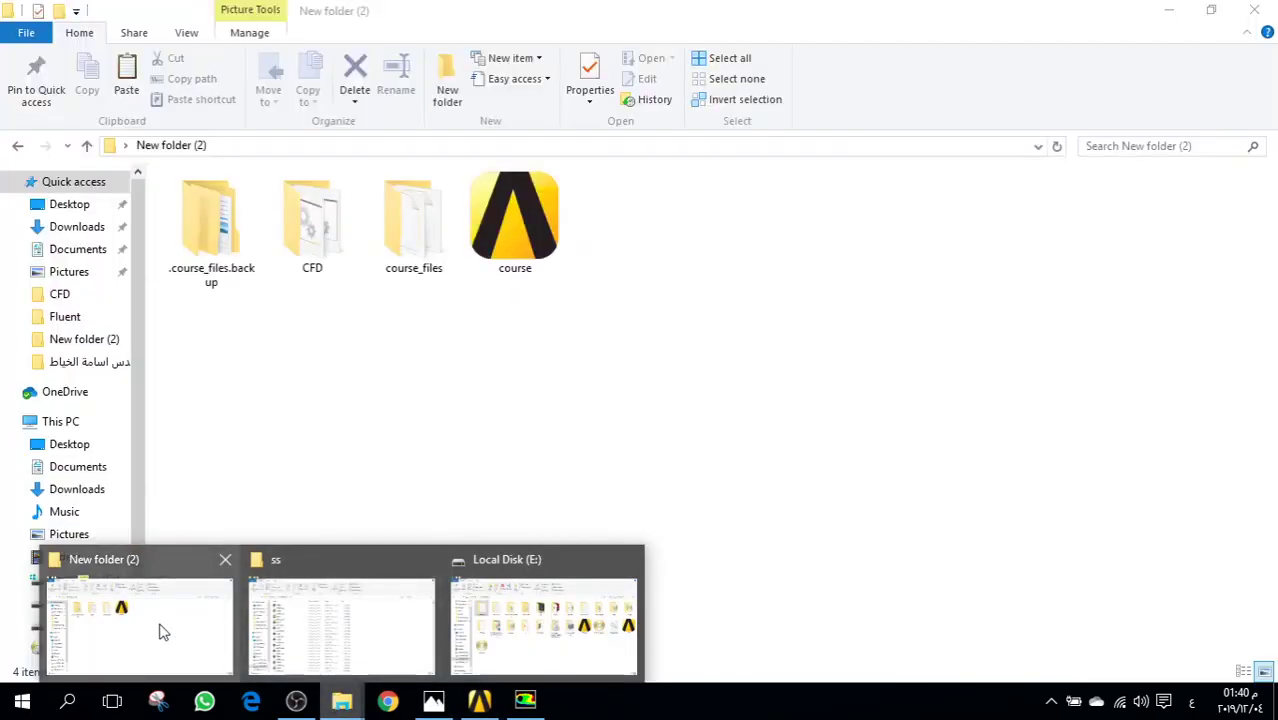
click(160, 632)
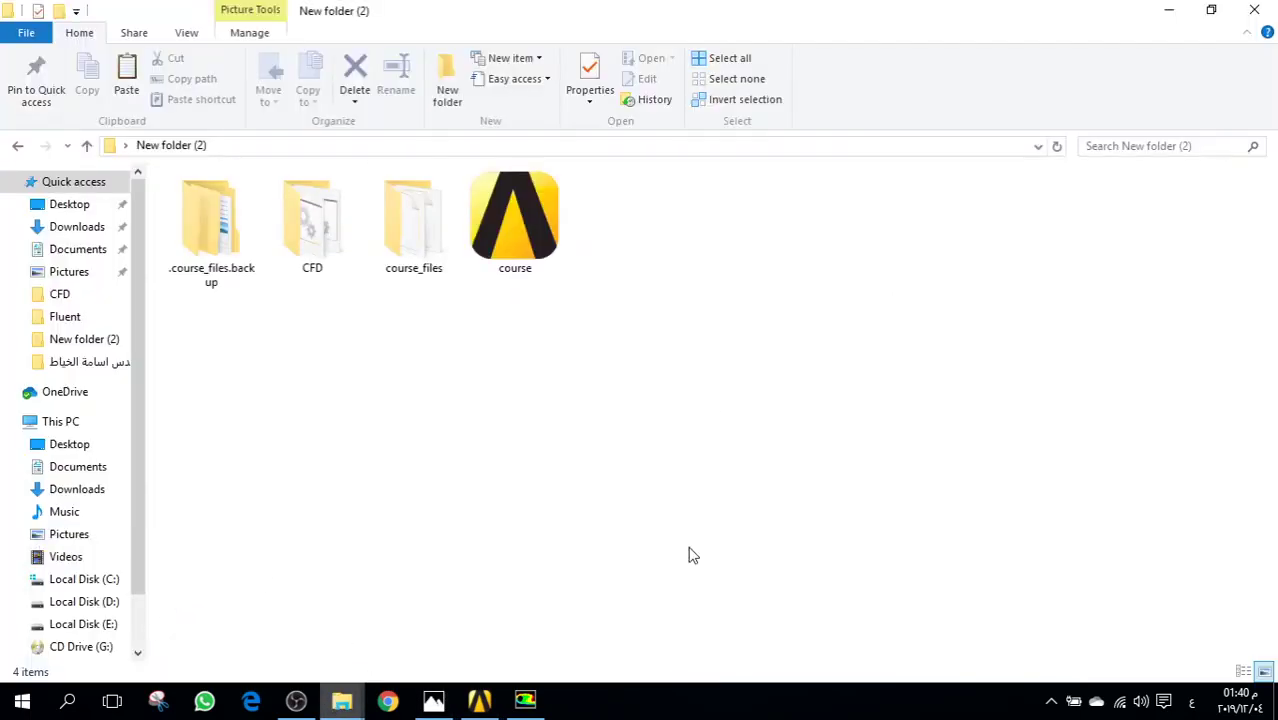
click(531, 628)
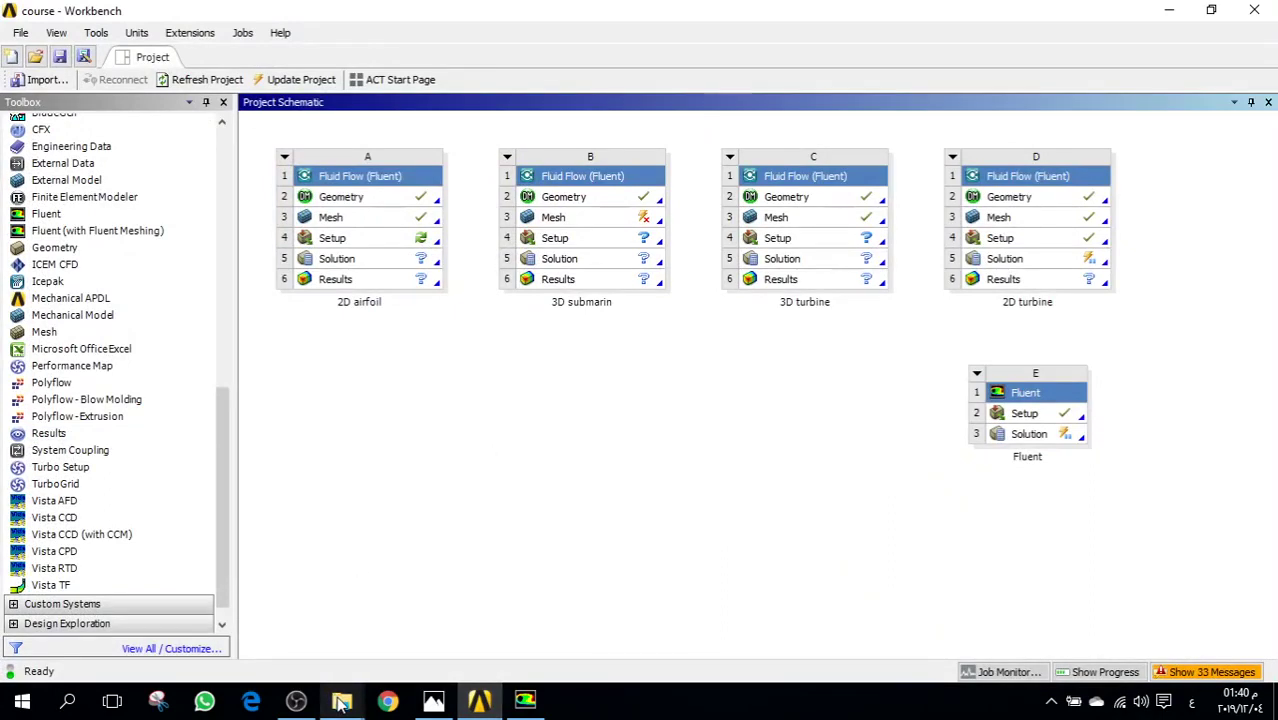
mouse_move(340, 700)
click(176, 638)
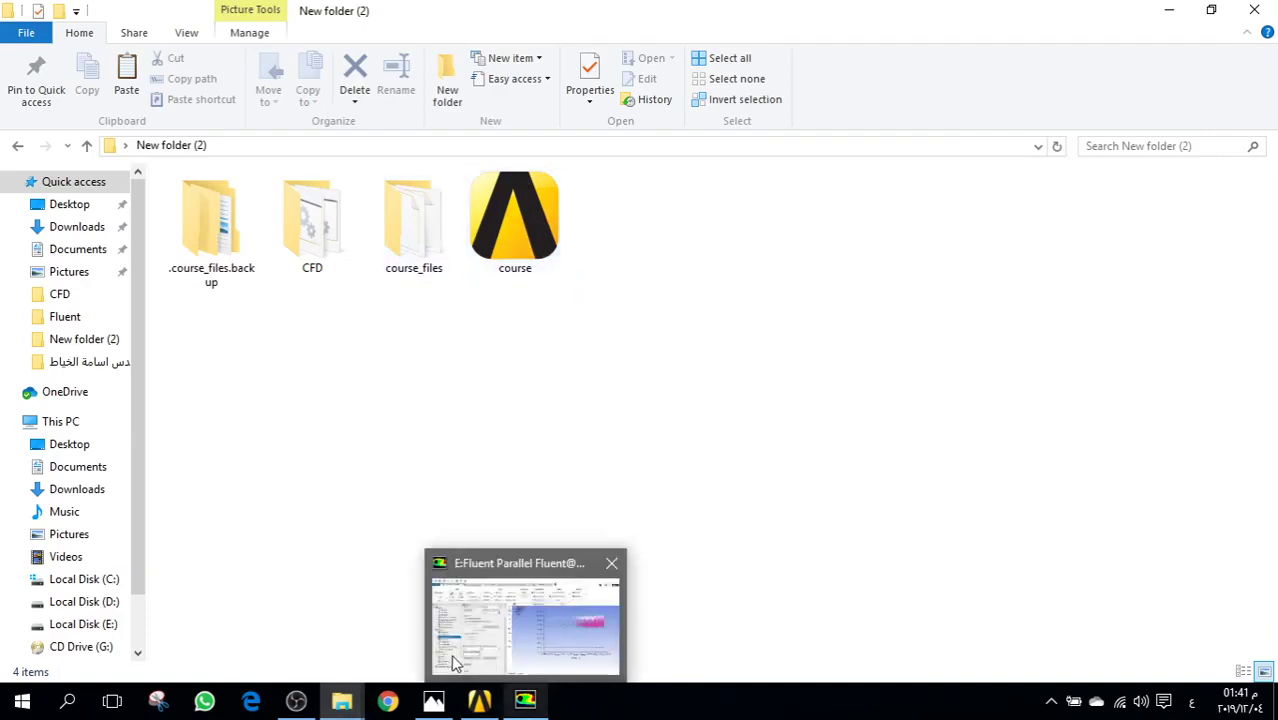
click(479, 700)
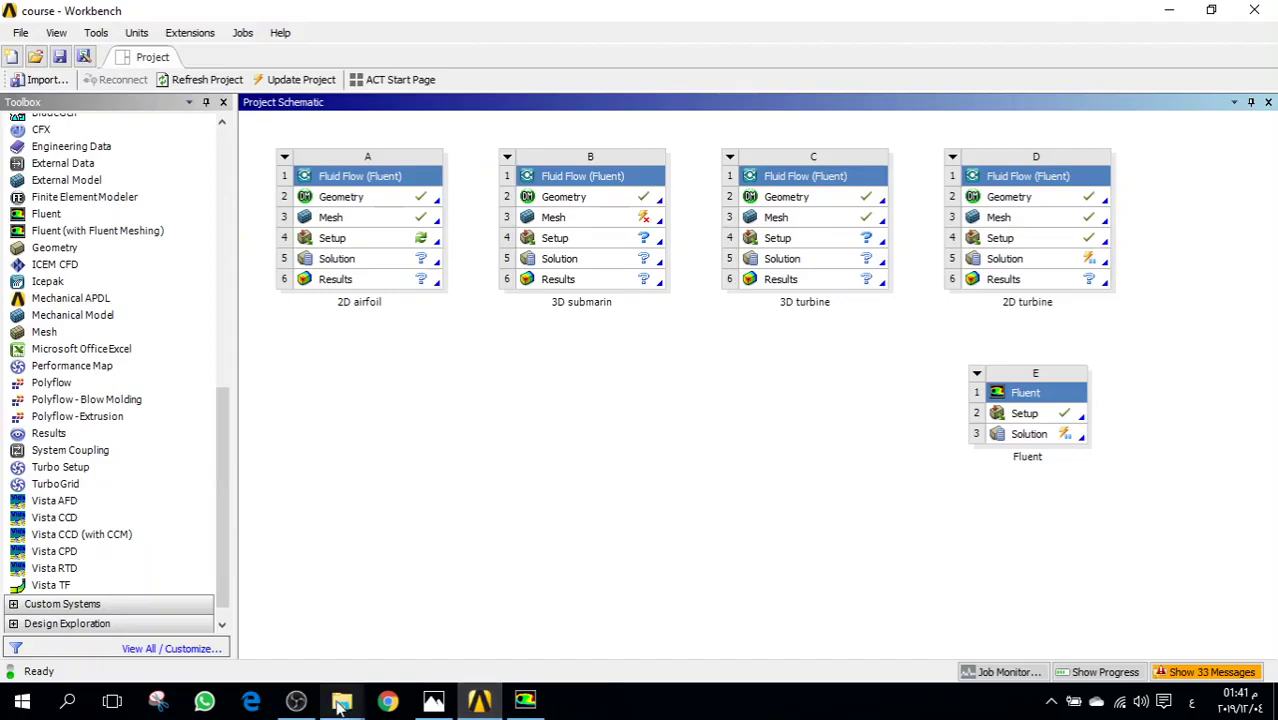
mouse_move(342, 700)
click(150, 615)
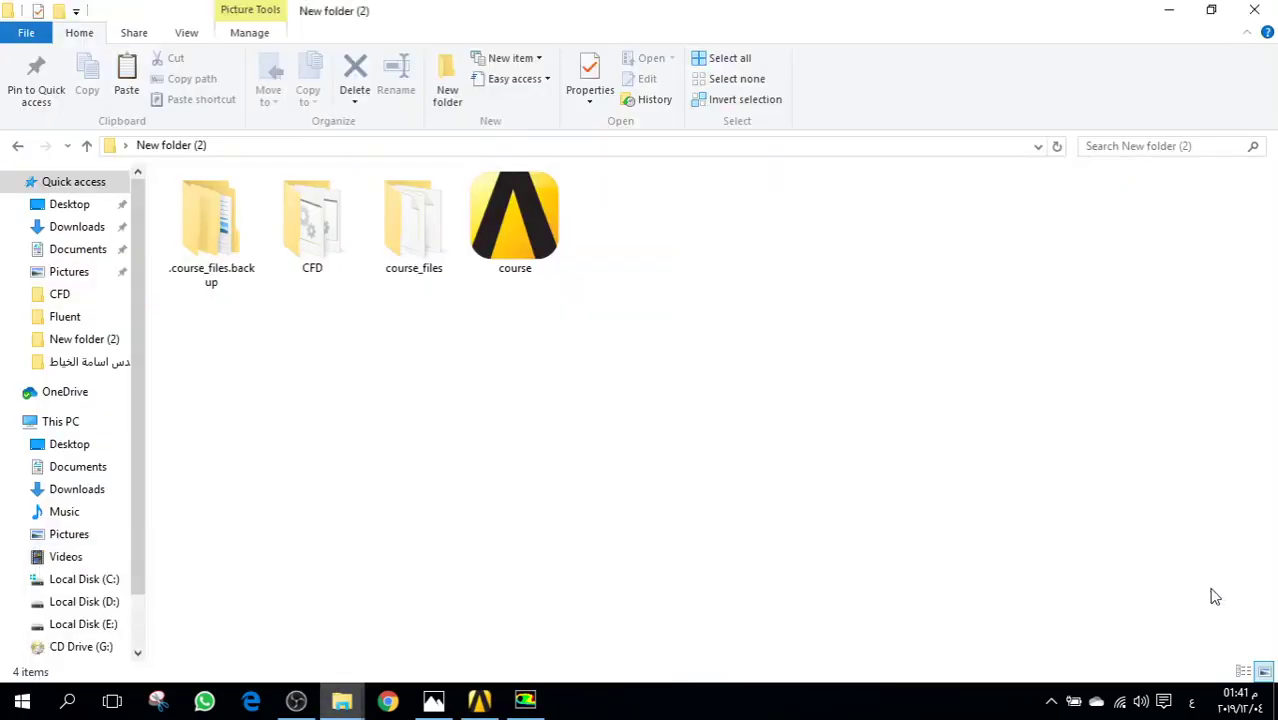
double_click(418, 252)
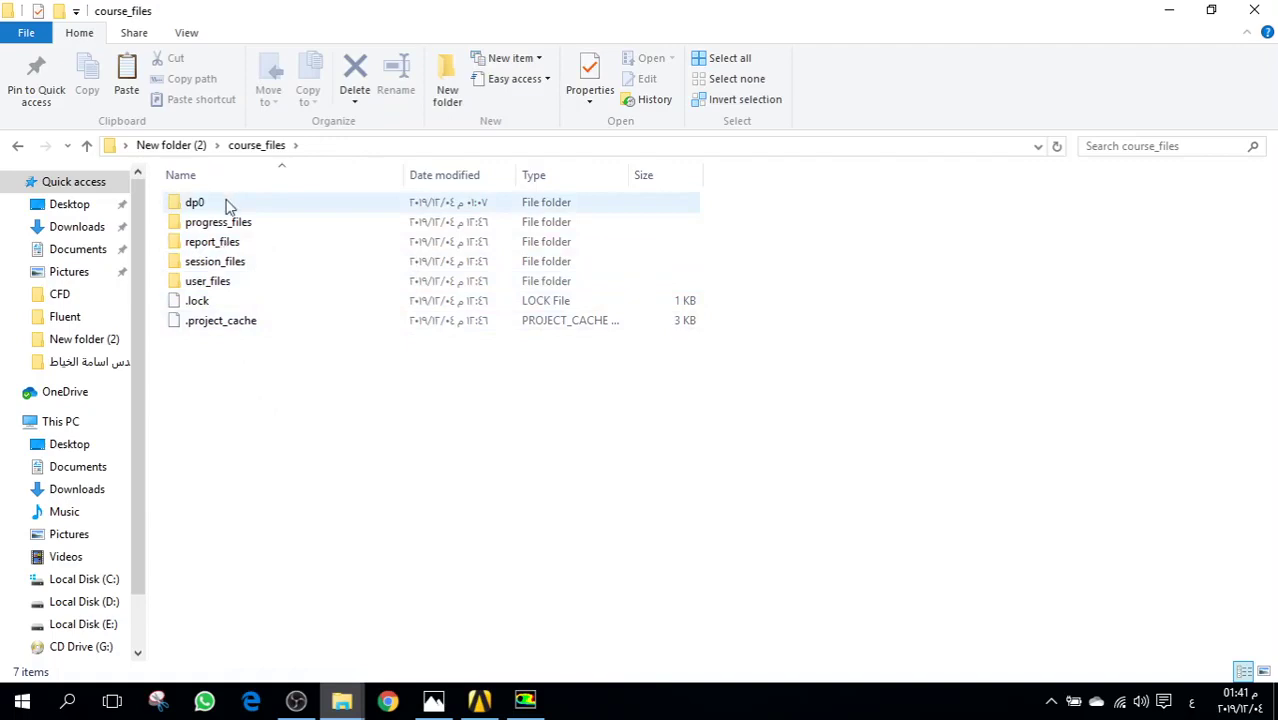
click(230, 210)
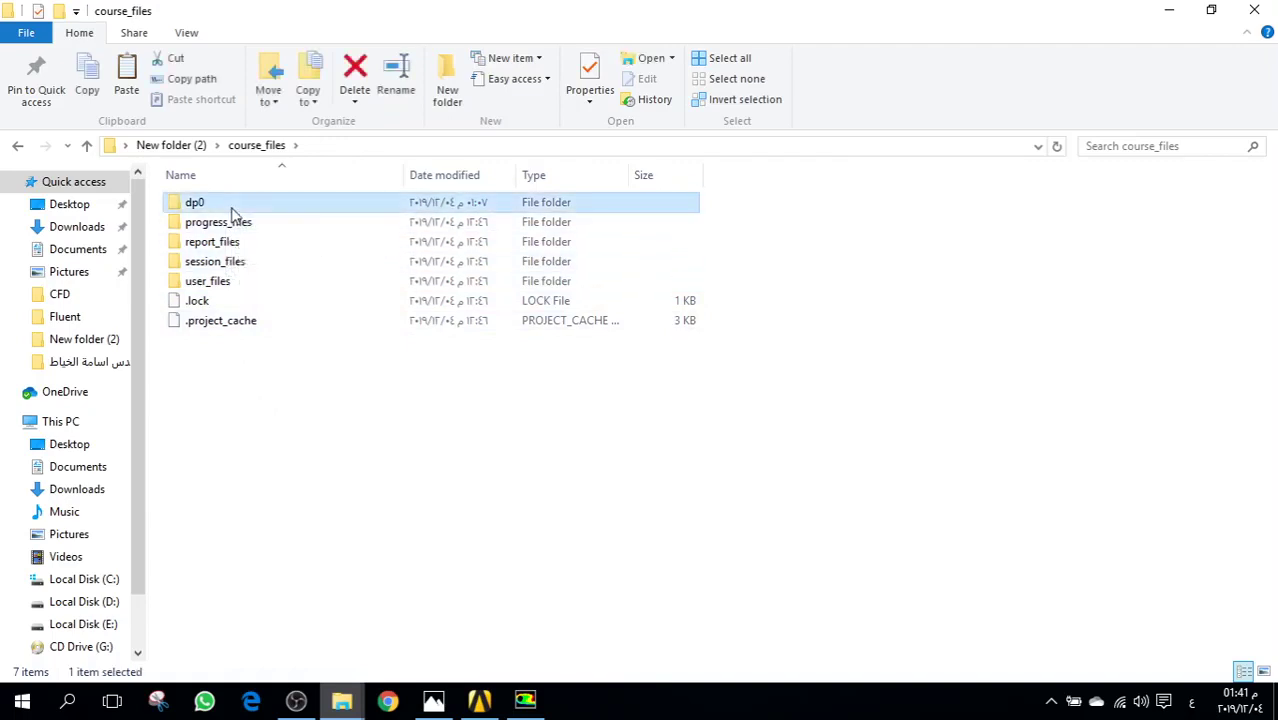
double_click(230, 210)
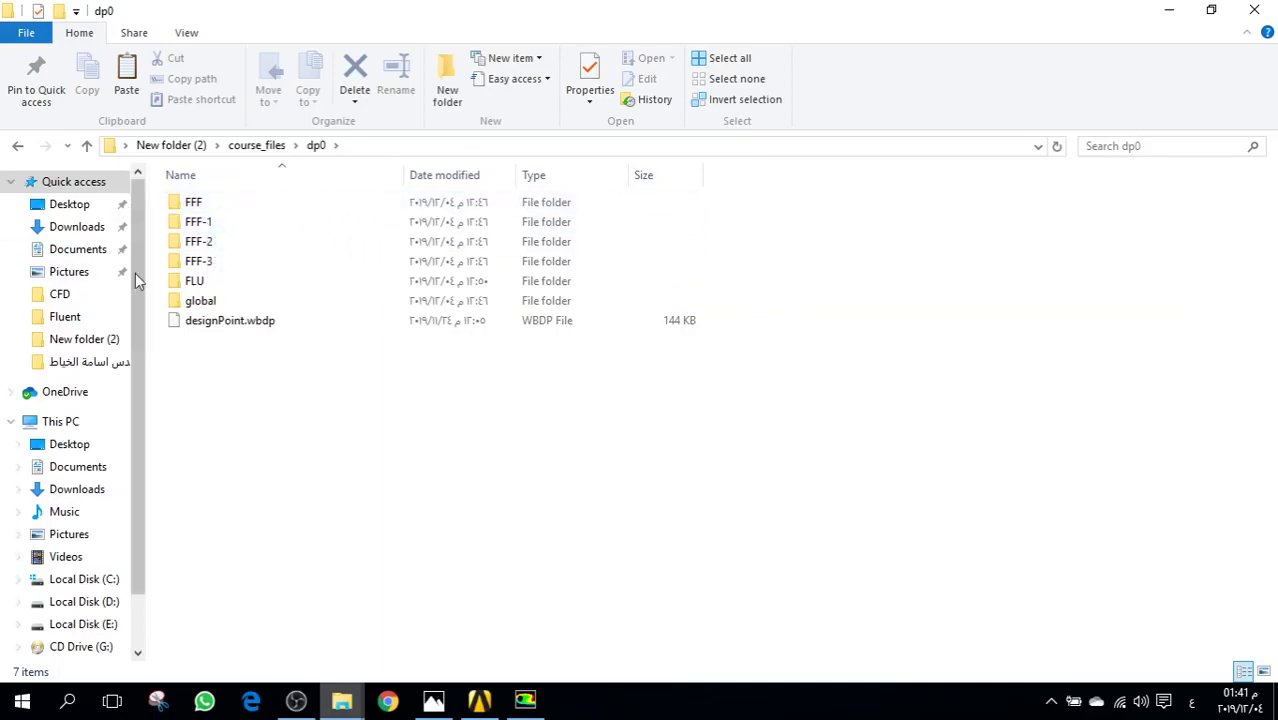
- Switch to Workbench and check the System ID of the 2D airfoil and 2D turbine systems in their properties
click(479, 698)
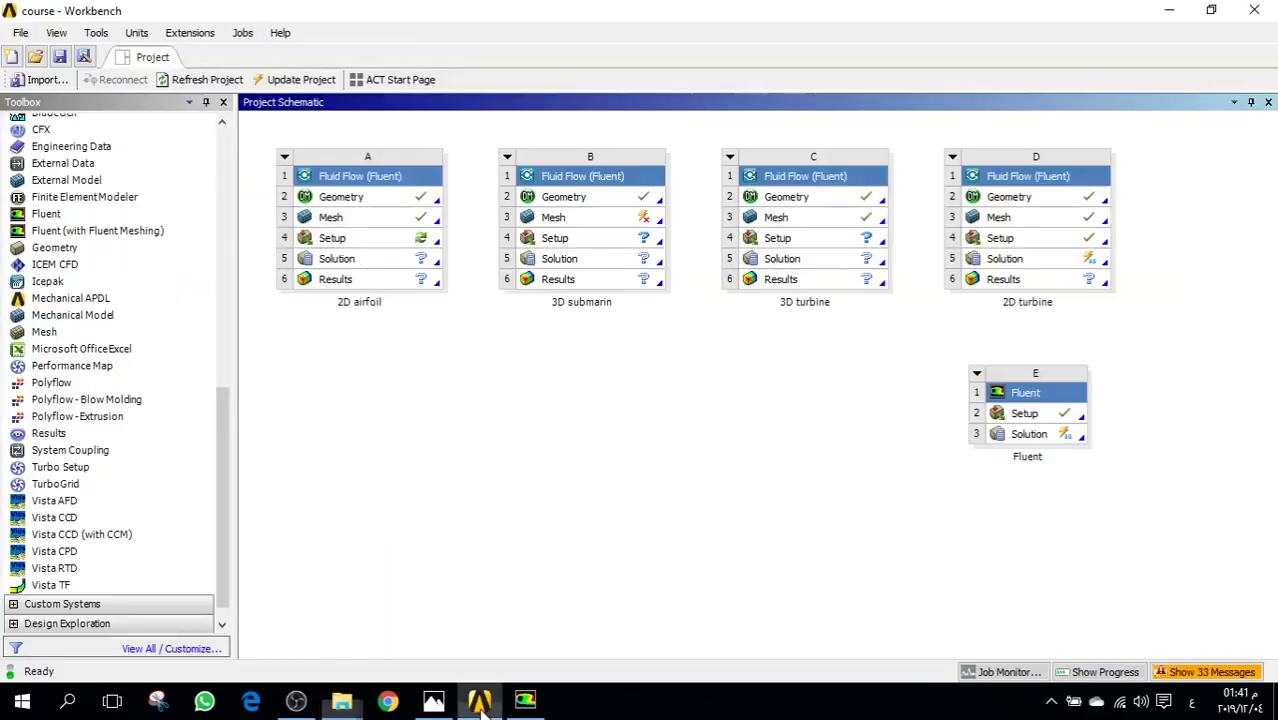
click(284, 159)
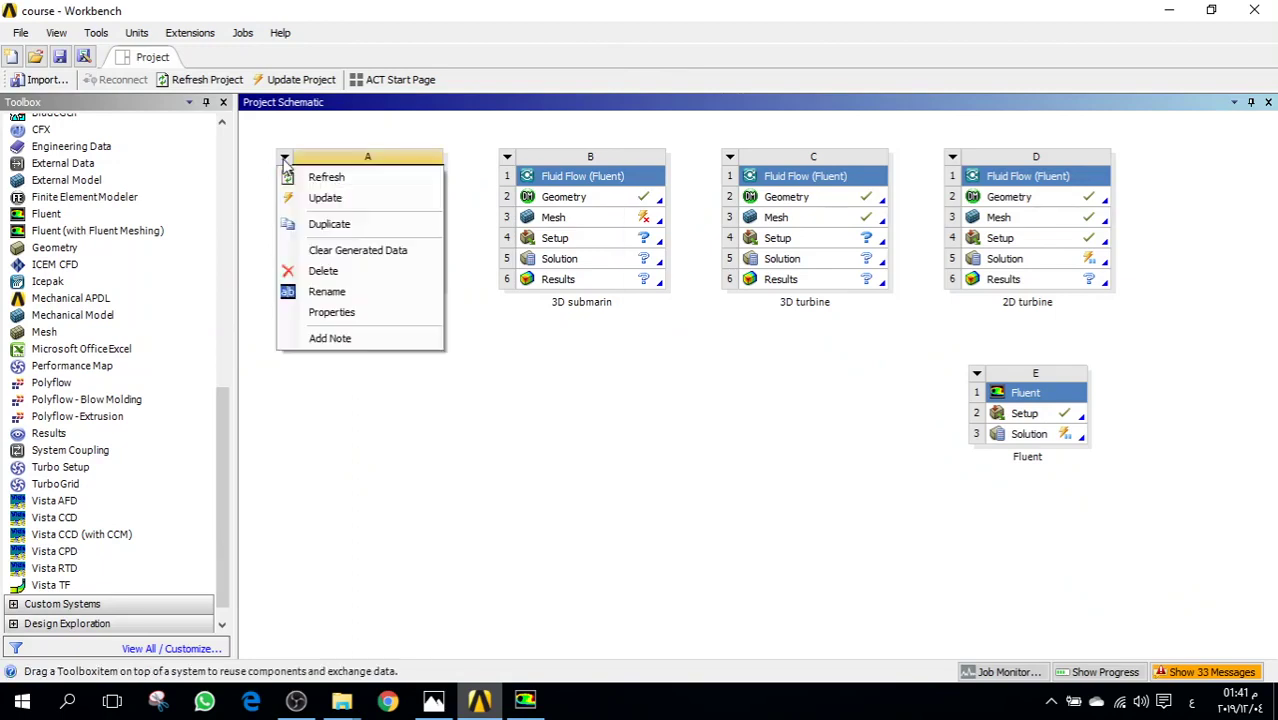
click(332, 312)
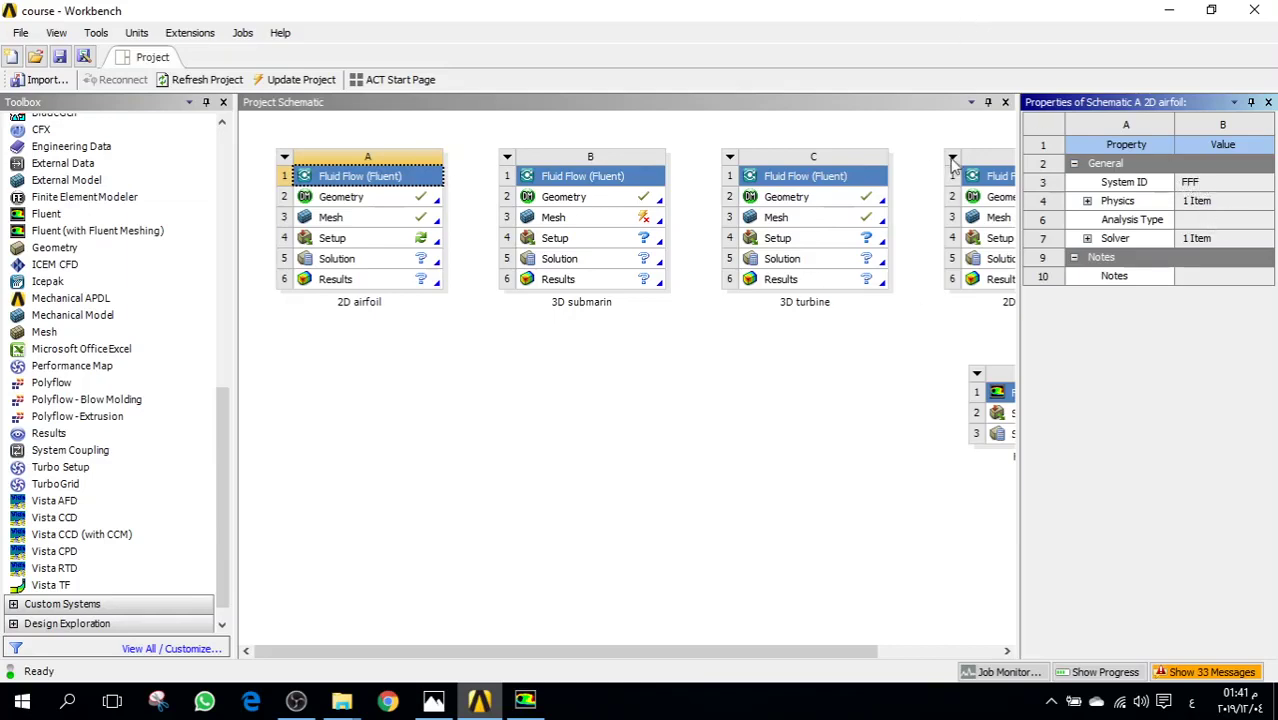
click(983, 168)
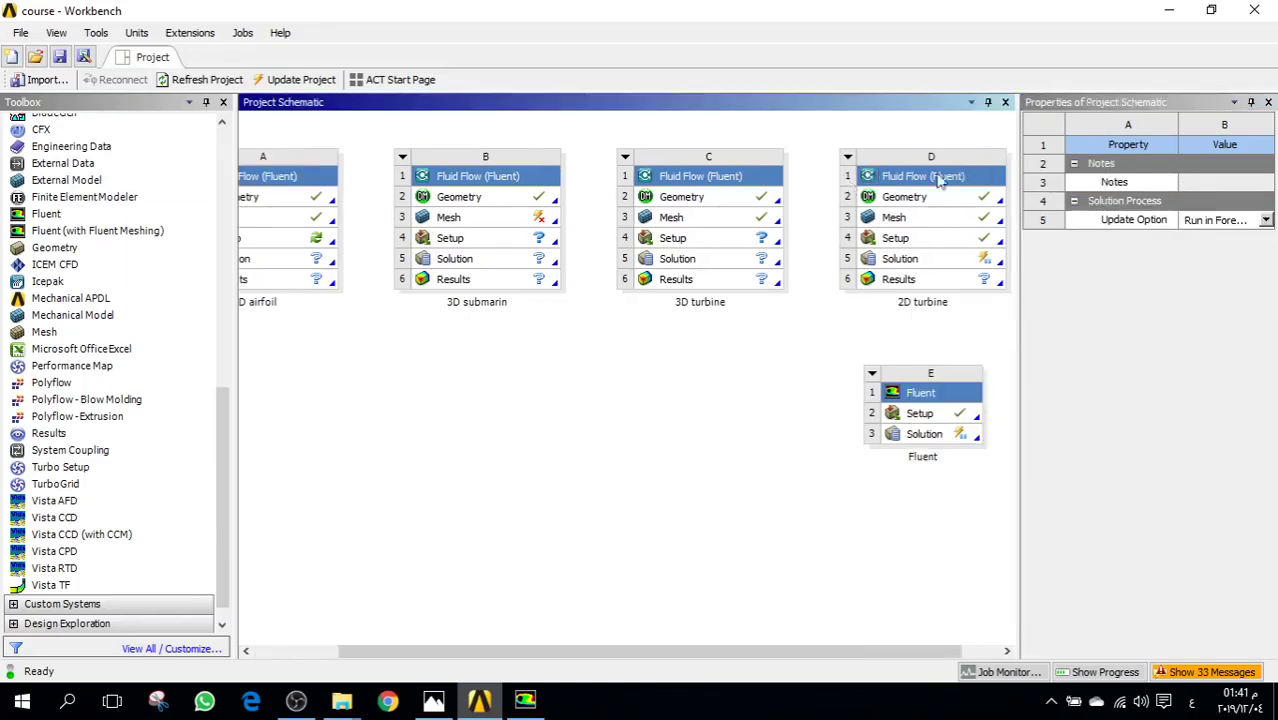
click(847, 159)
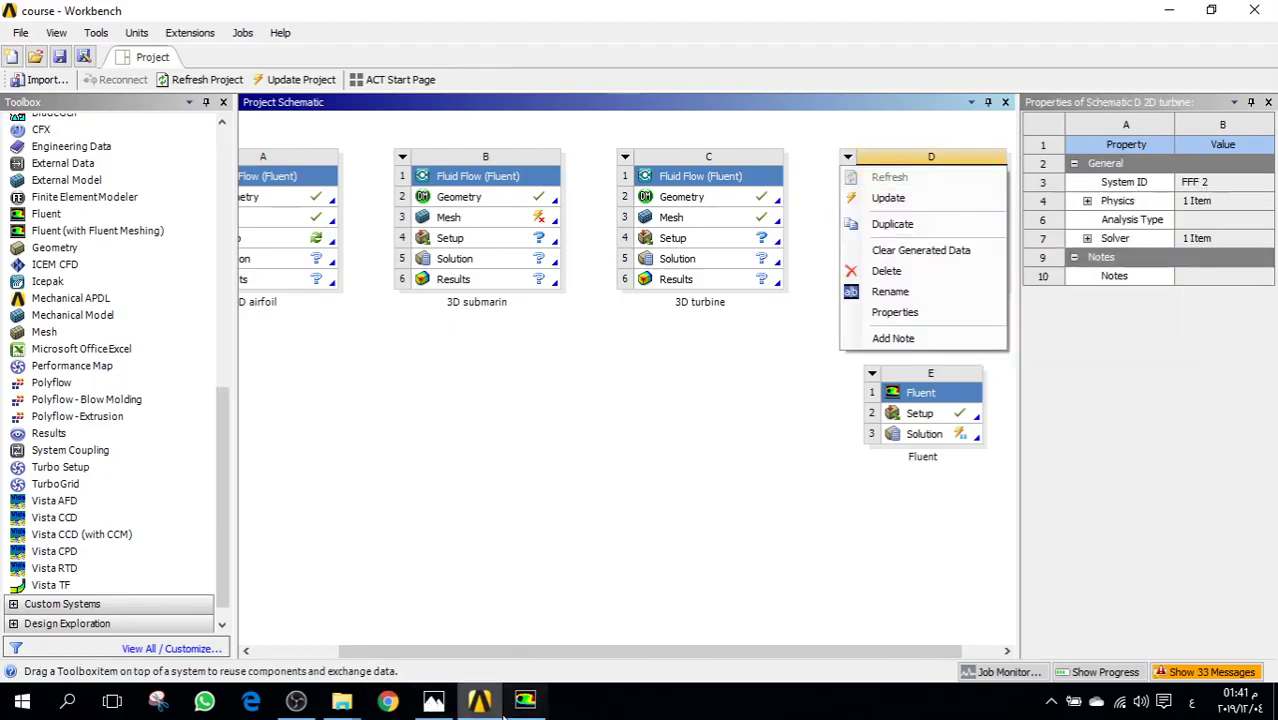
- Switch to File Explorer, open the FFF-2 folder in dp0 and inspect the contents of its DM and MECH subfolders
mouse_move(342, 700)
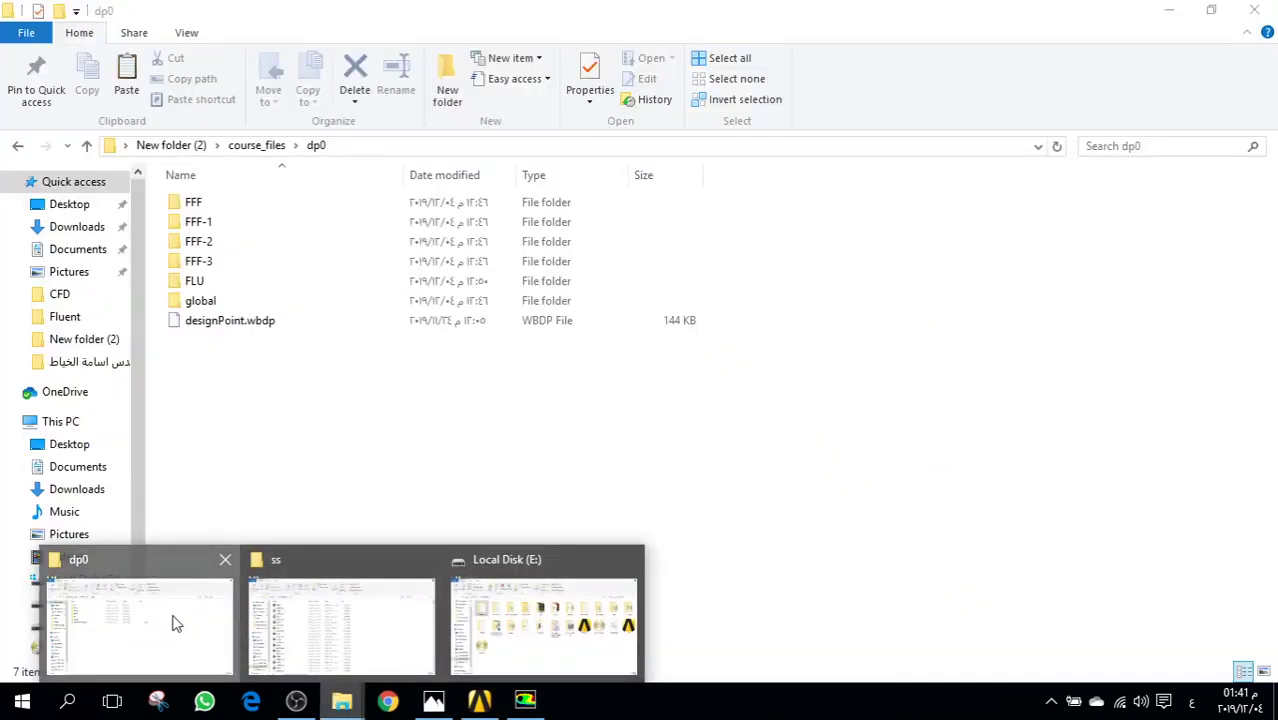
click(172, 624)
double_click(226, 244)
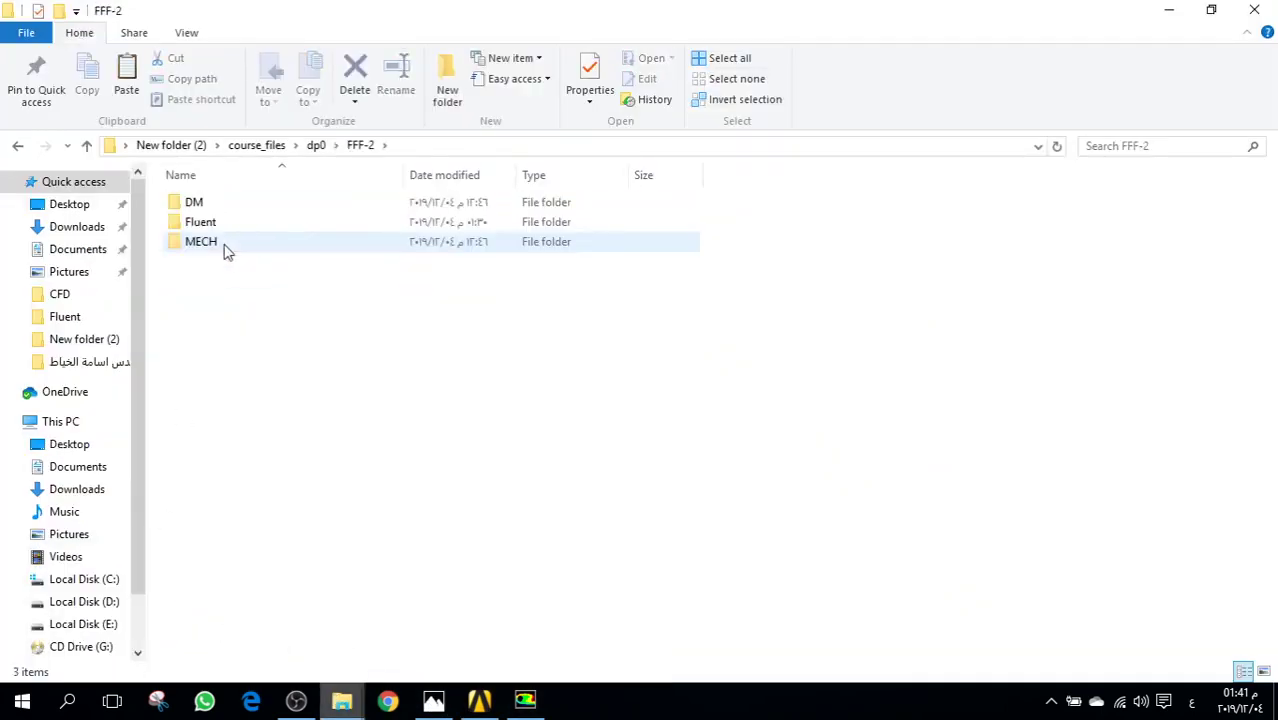
double_click(195, 203)
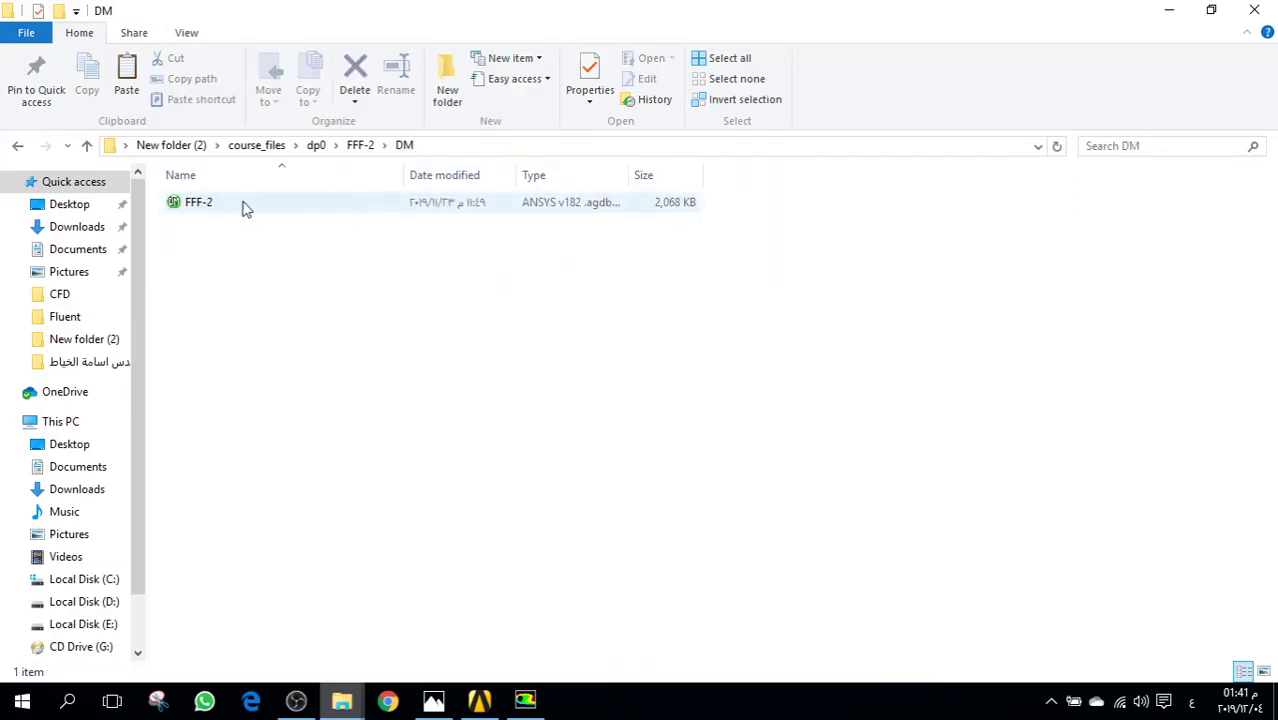
click(87, 146)
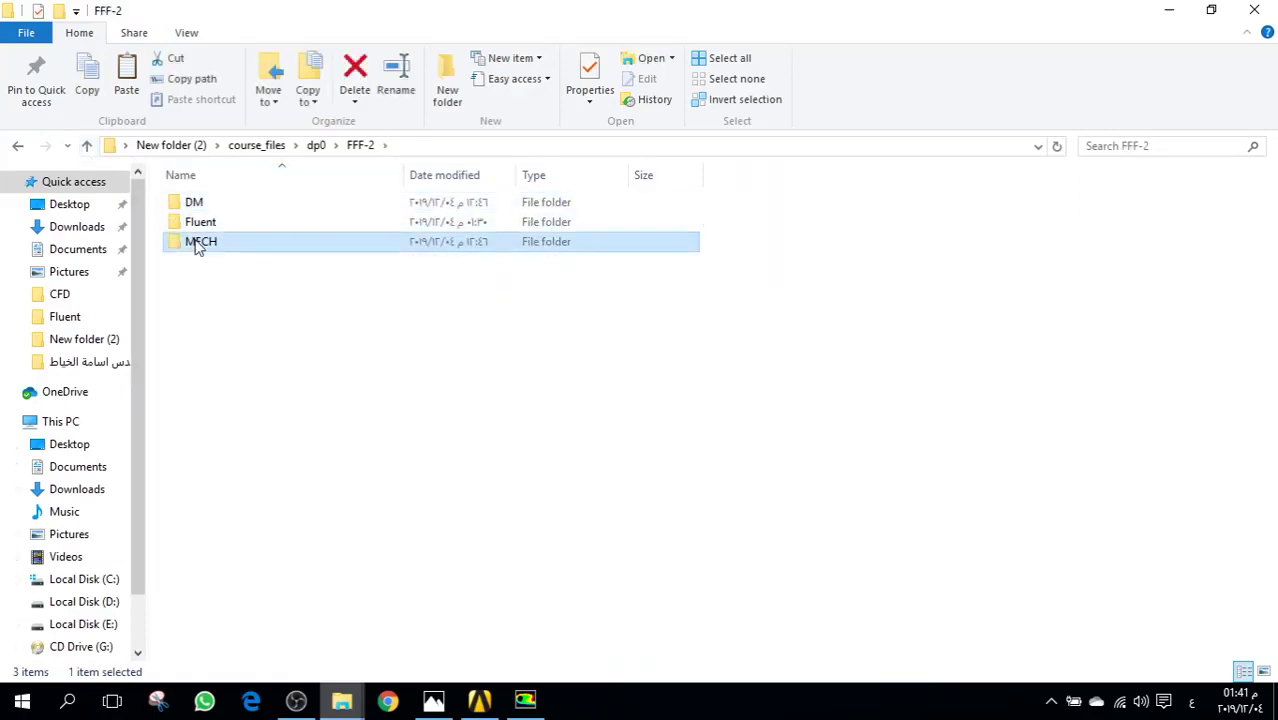
double_click(232, 241)
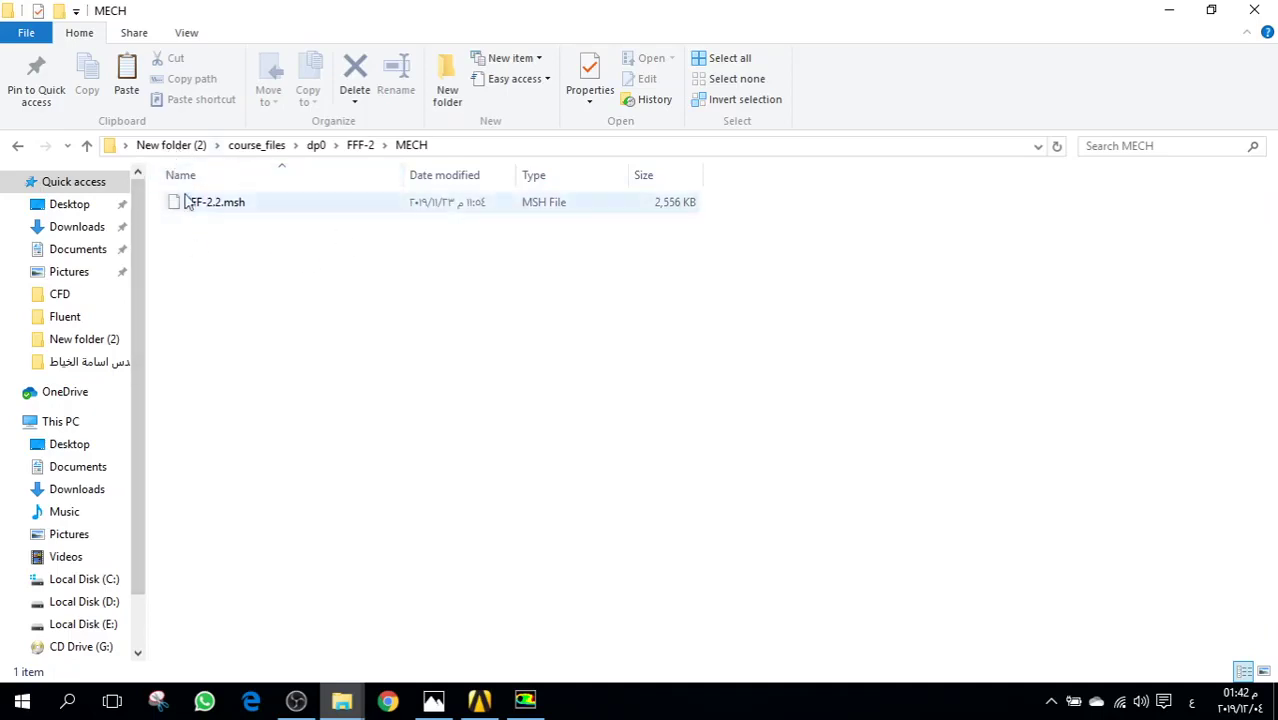
click(86, 146)
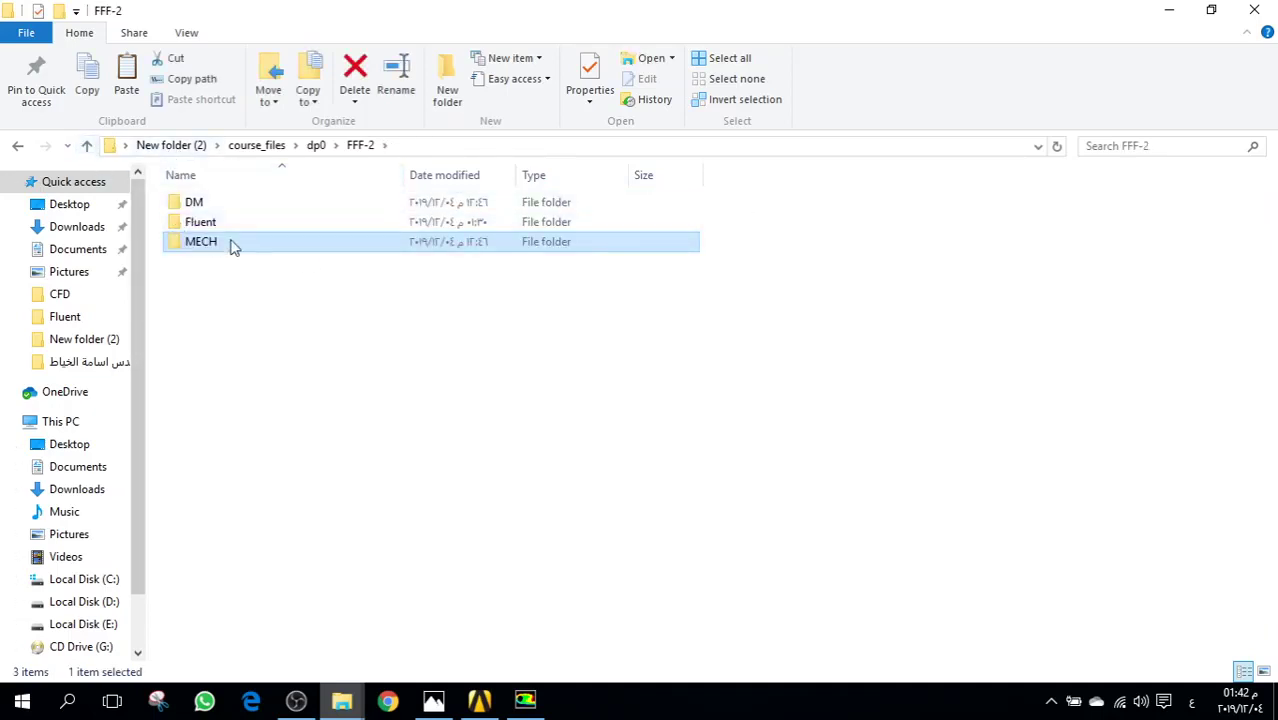
- Open the Fluent folder inside FFF-2, check the Fluent and Workbench windows, and return to File Explorer
double_click(199, 224)
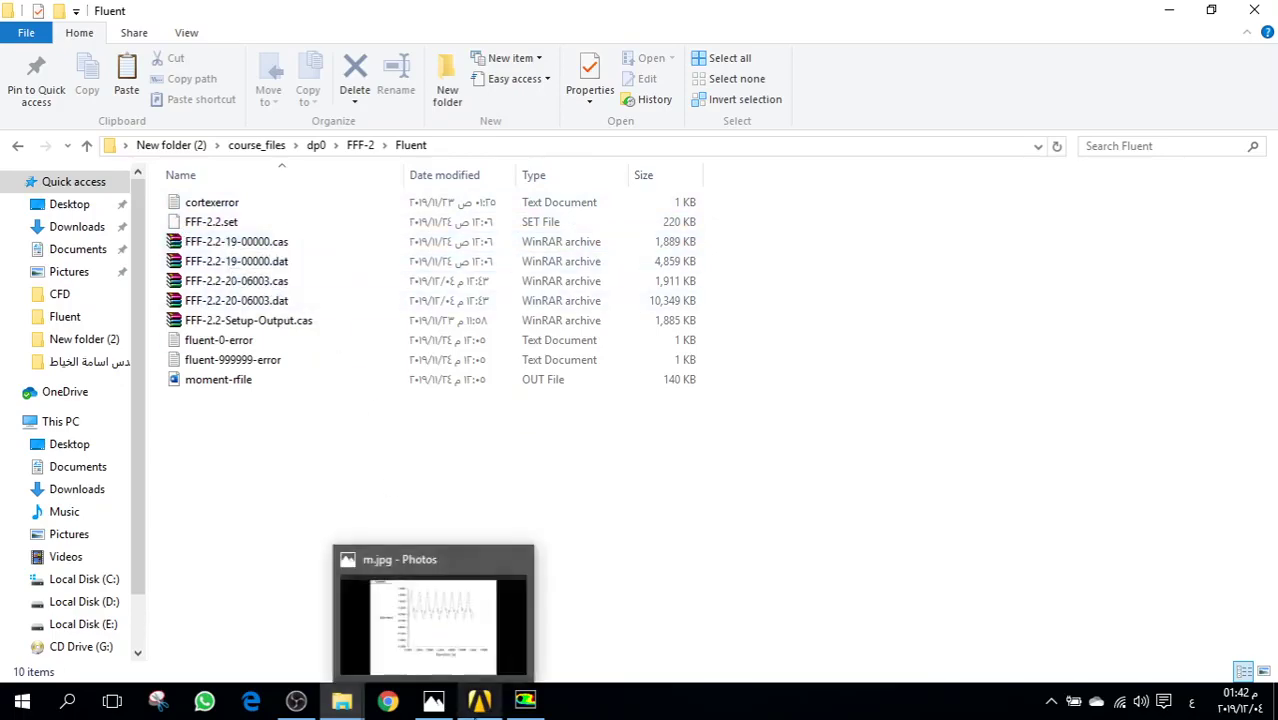
click(527, 700)
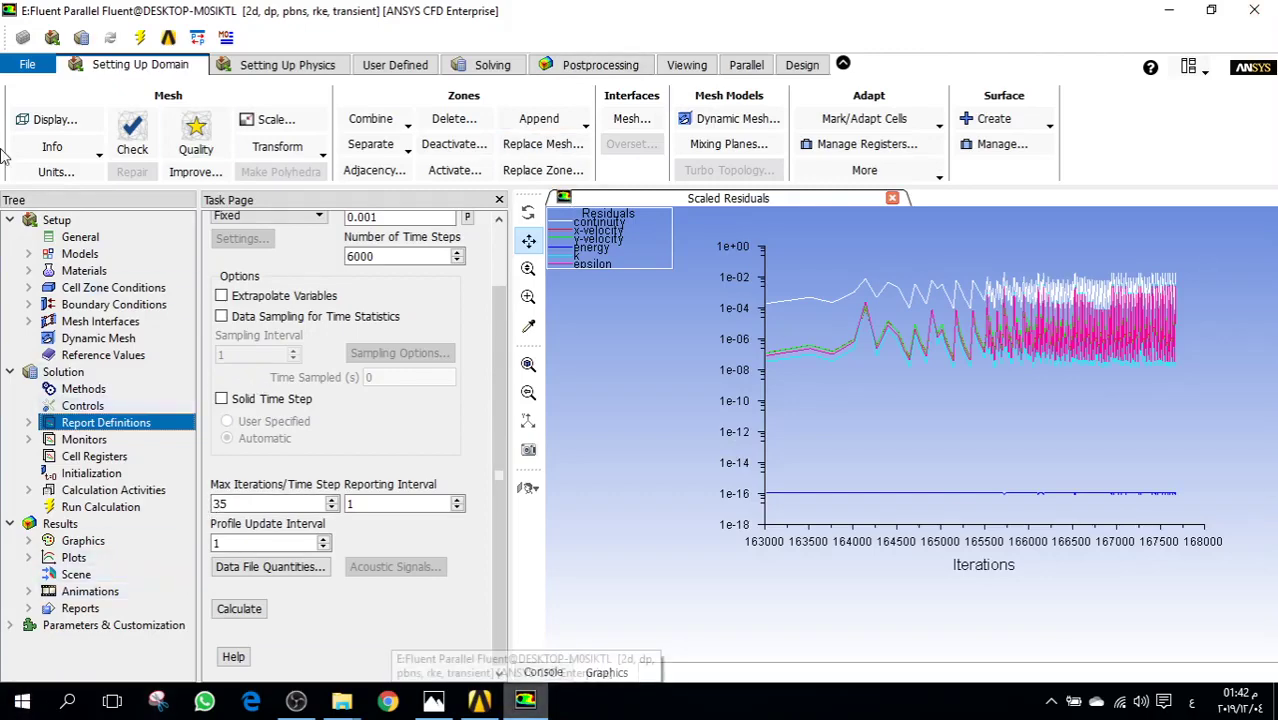
click(479, 700)
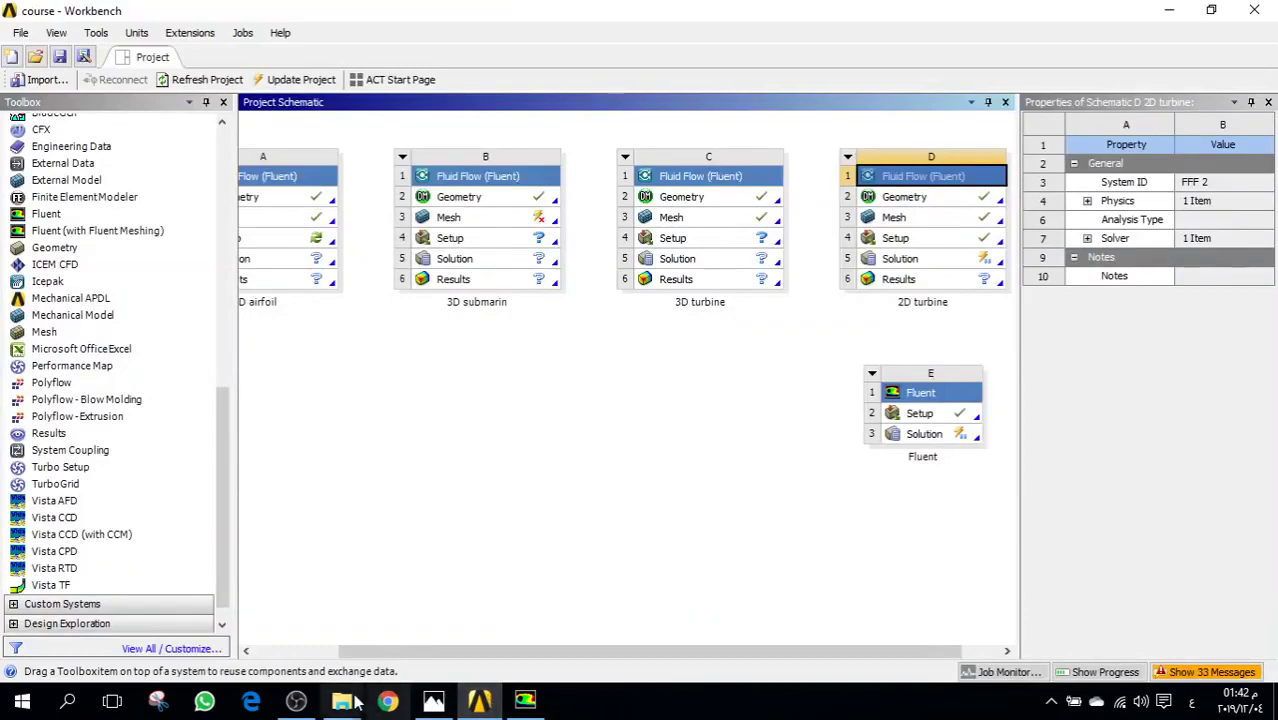
mouse_move(345, 700)
click(195, 638)
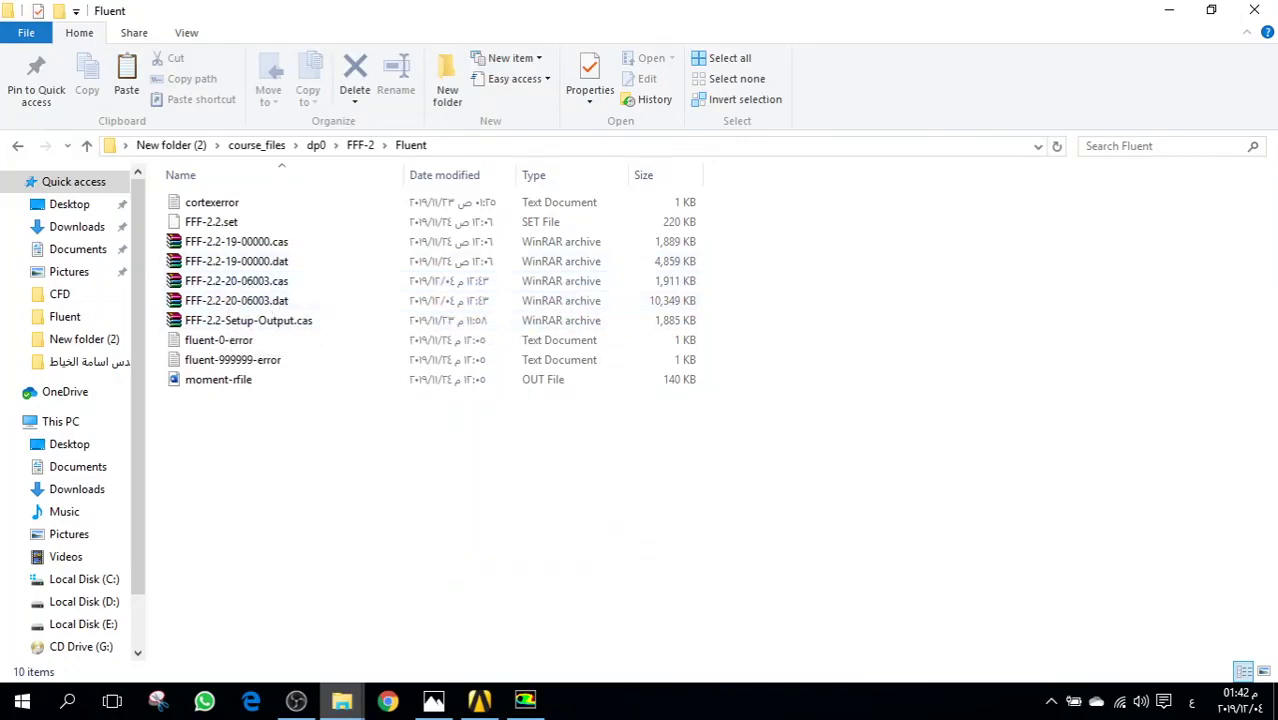
- Switch to Fluent to look at the available export options, and return to the Fluent folder in File Explorer
click(525, 700)
click(27, 68)
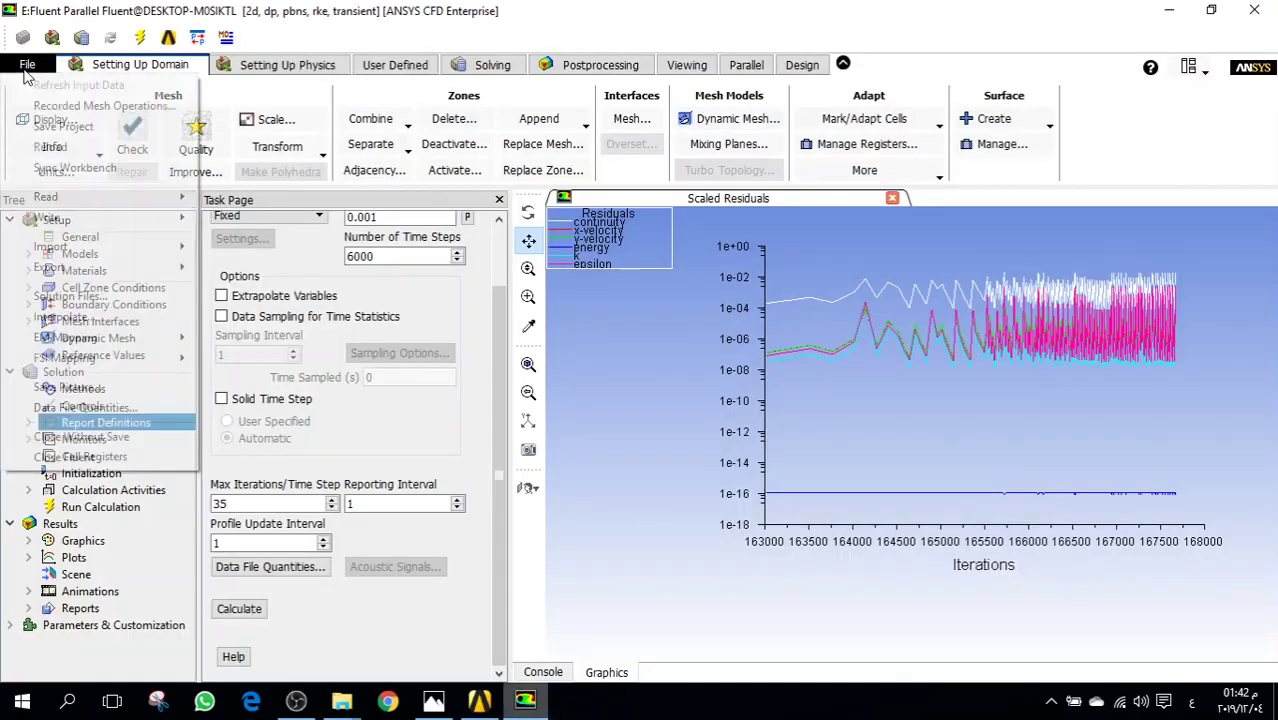
mouse_move(90, 274)
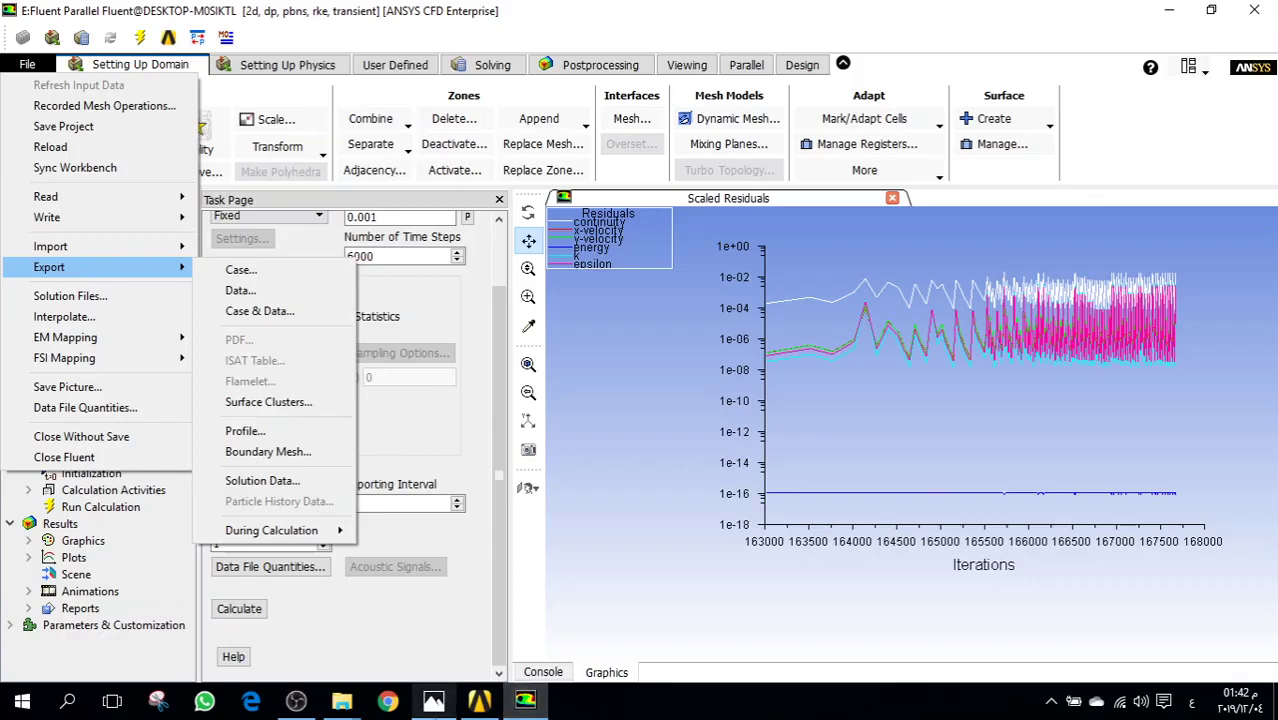
mouse_move(342, 702)
click(180, 600)
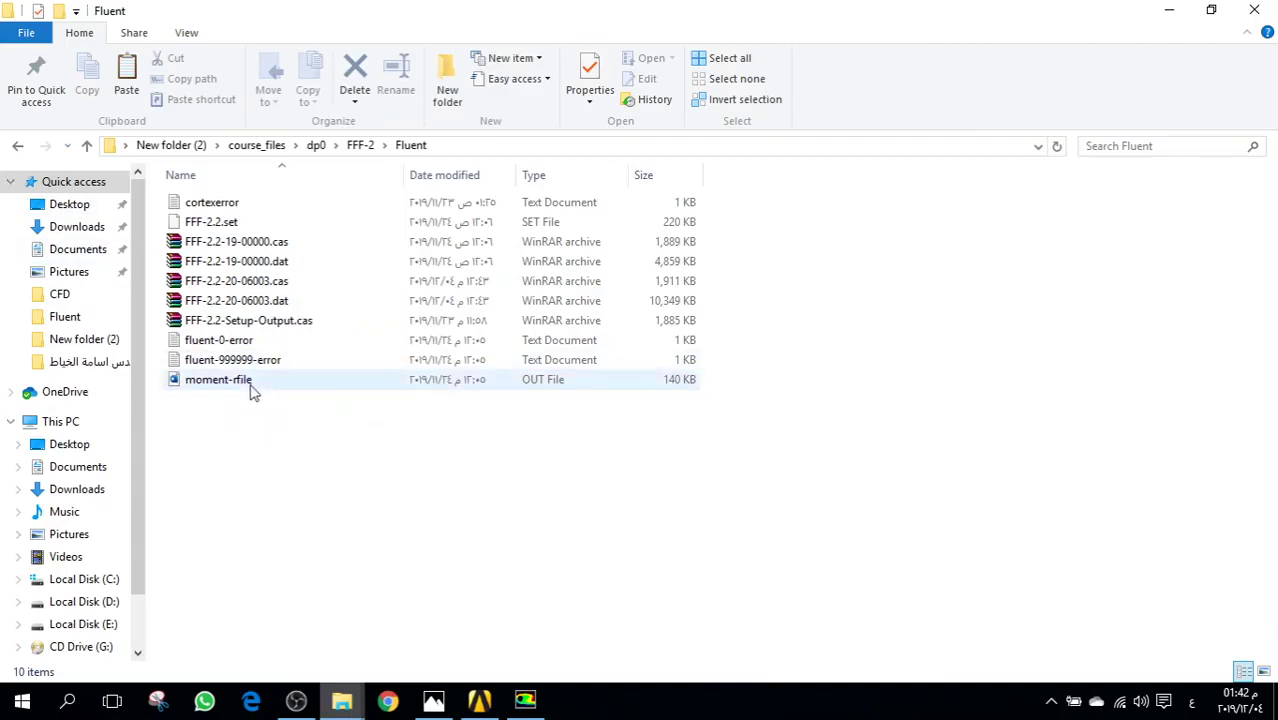
- Open the moment-rfile output file from the Fluent folder in Word
right_click(251, 389)
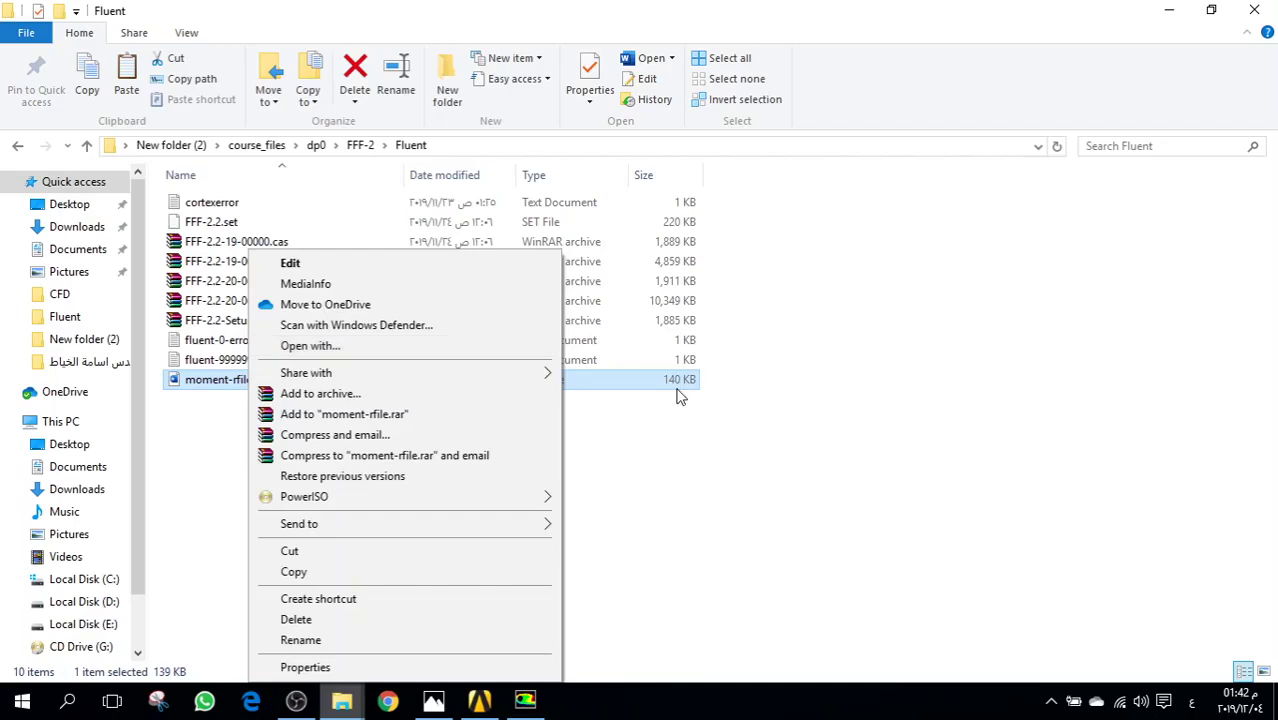
click(222, 387)
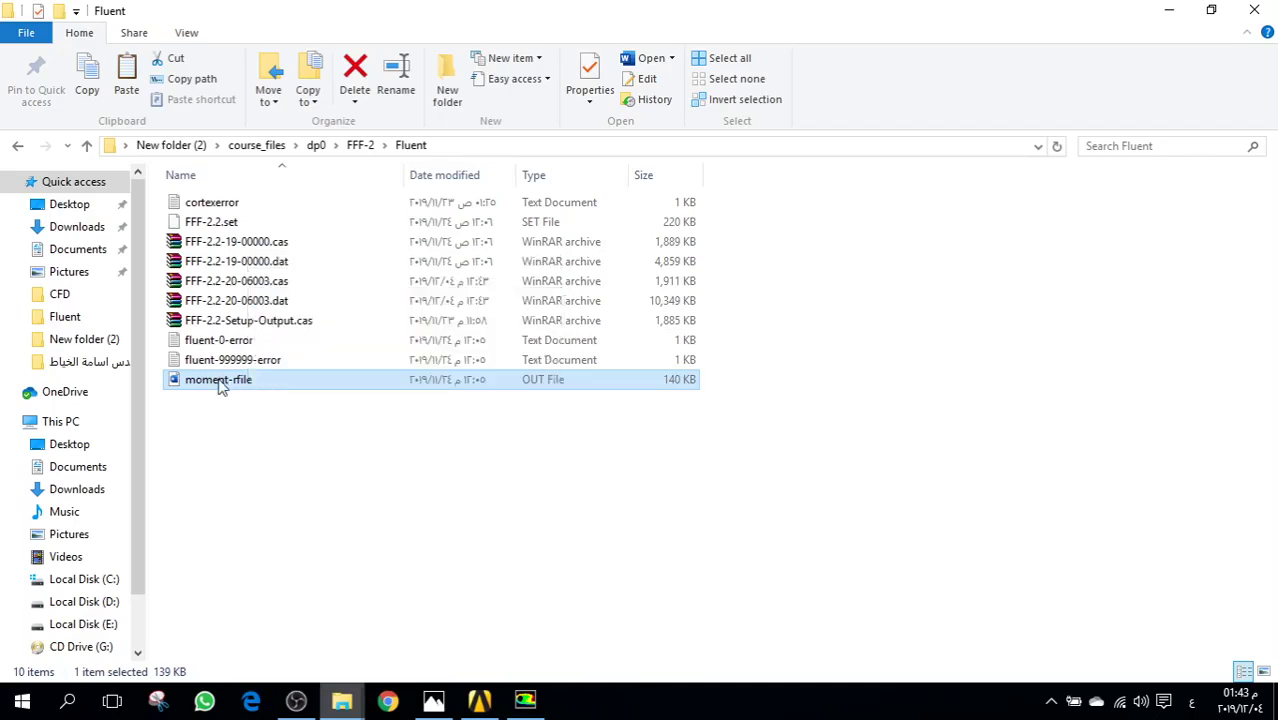
double_click(334, 385)
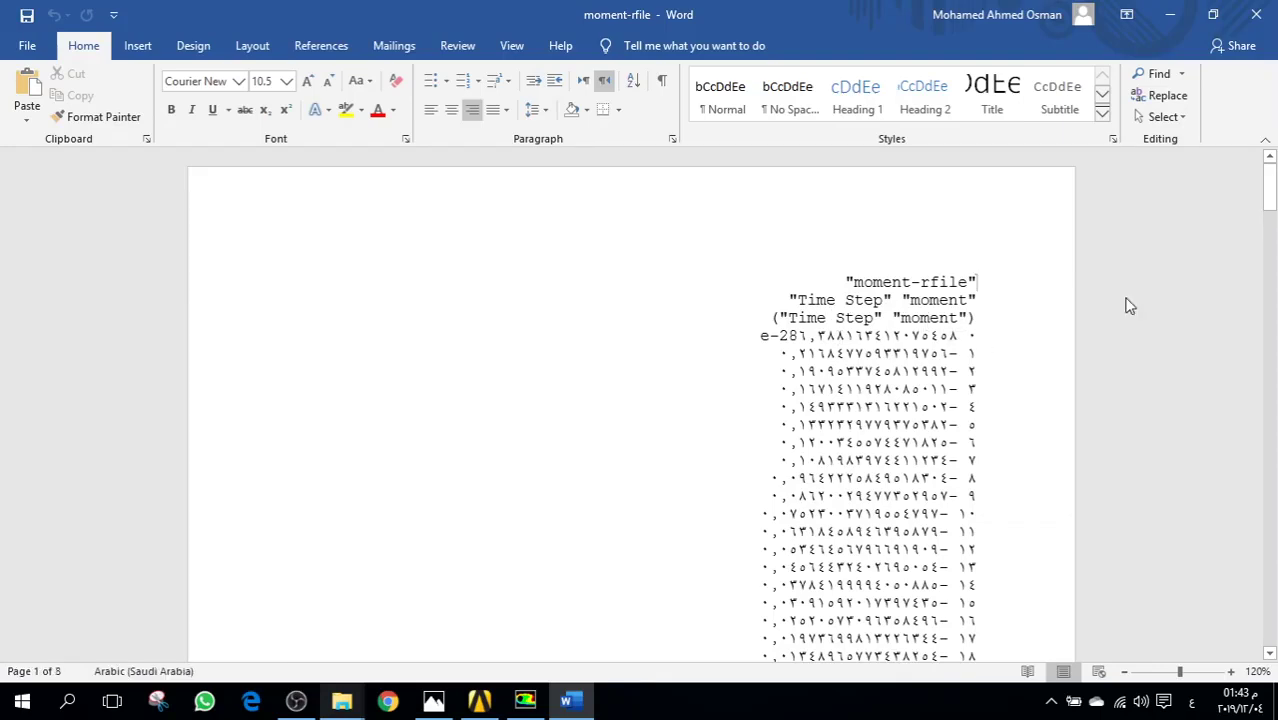
- Examine the time step and moment columns for roughly the first hundred time steps of moment-rfile
drag(1265, 180, 1271, 192)
scroll(790, 300, down, 10)
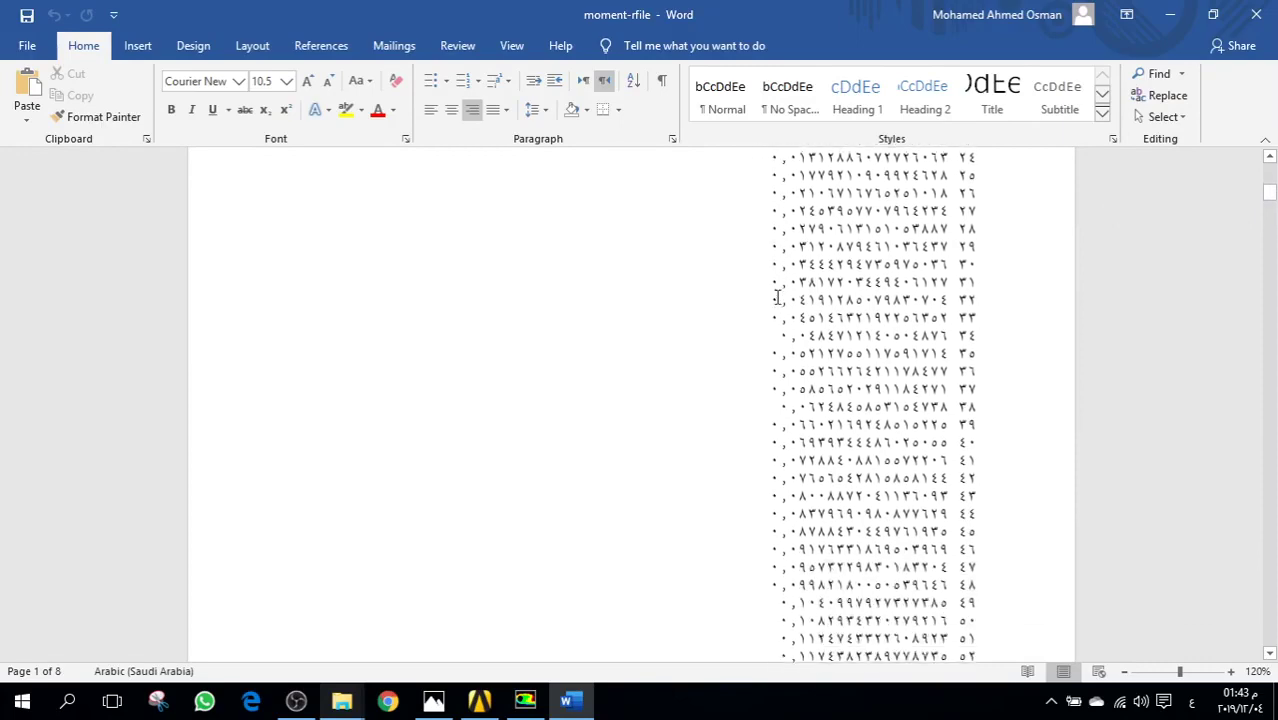
scroll(941, 369, down, 12)
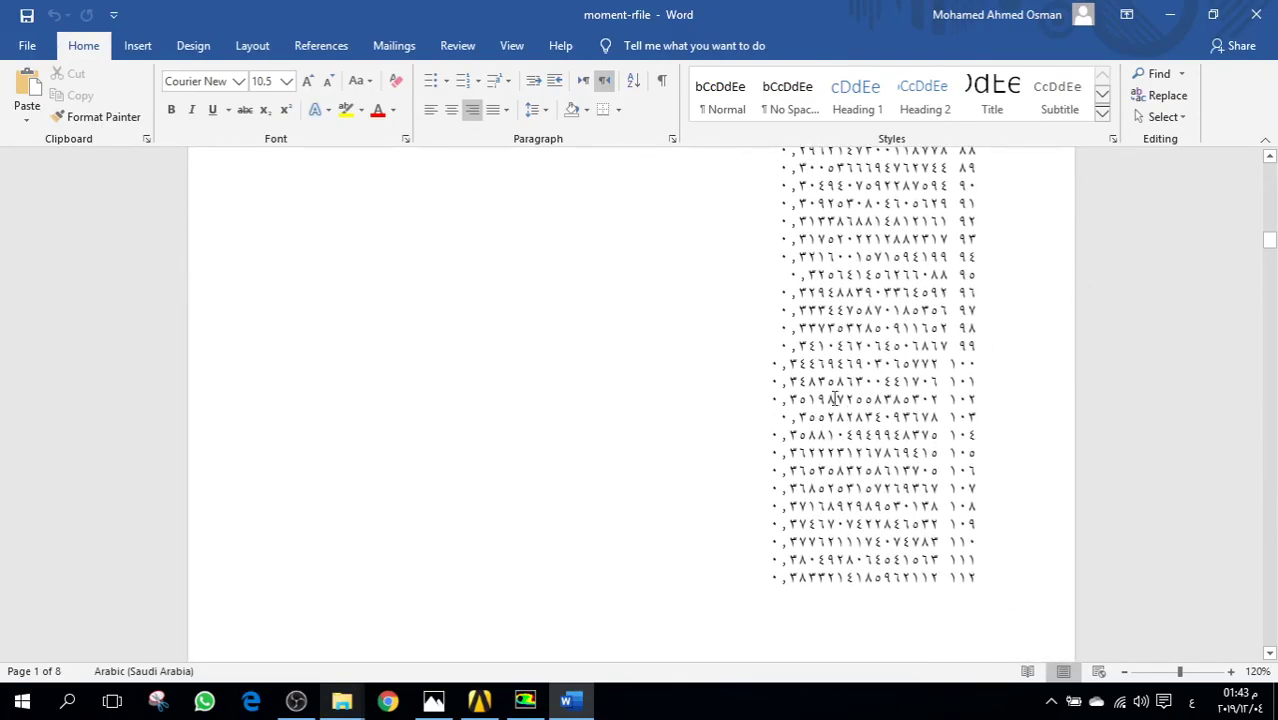
scroll(942, 274, up, 9)
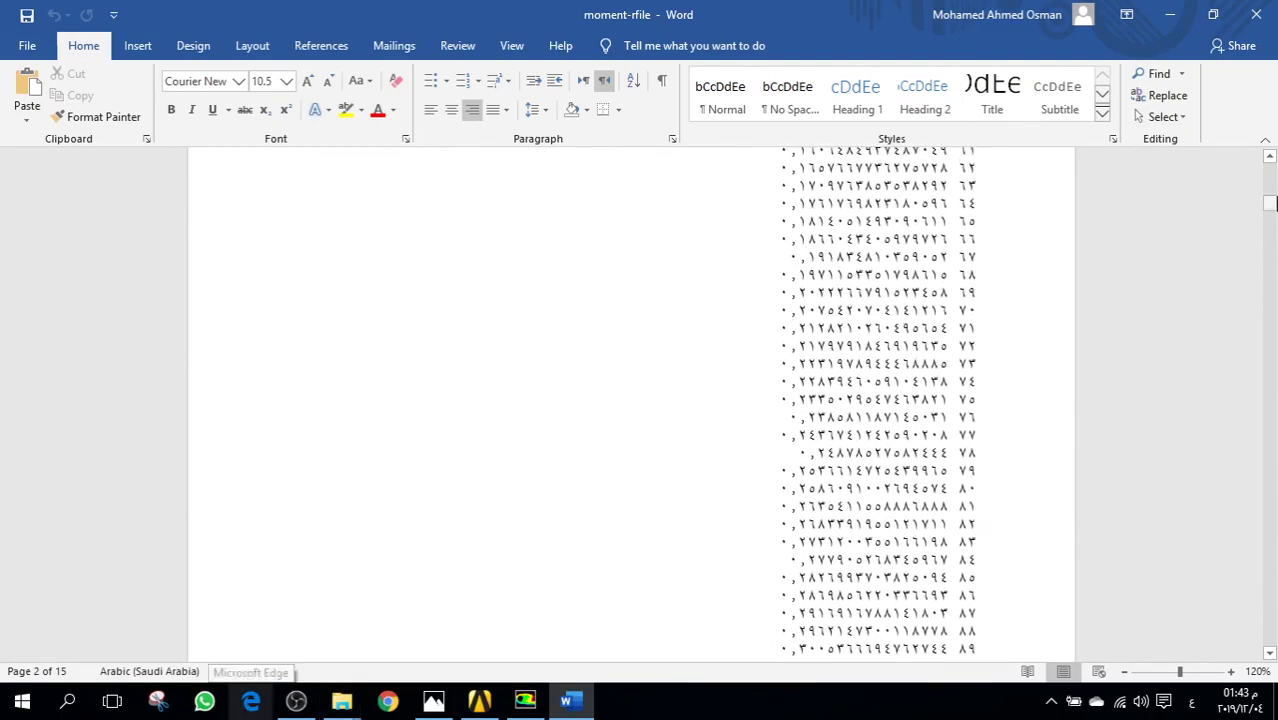
- Go to the end of moment-rfile and examine the moment values of the last time steps
drag(1270, 204, 1270, 645)
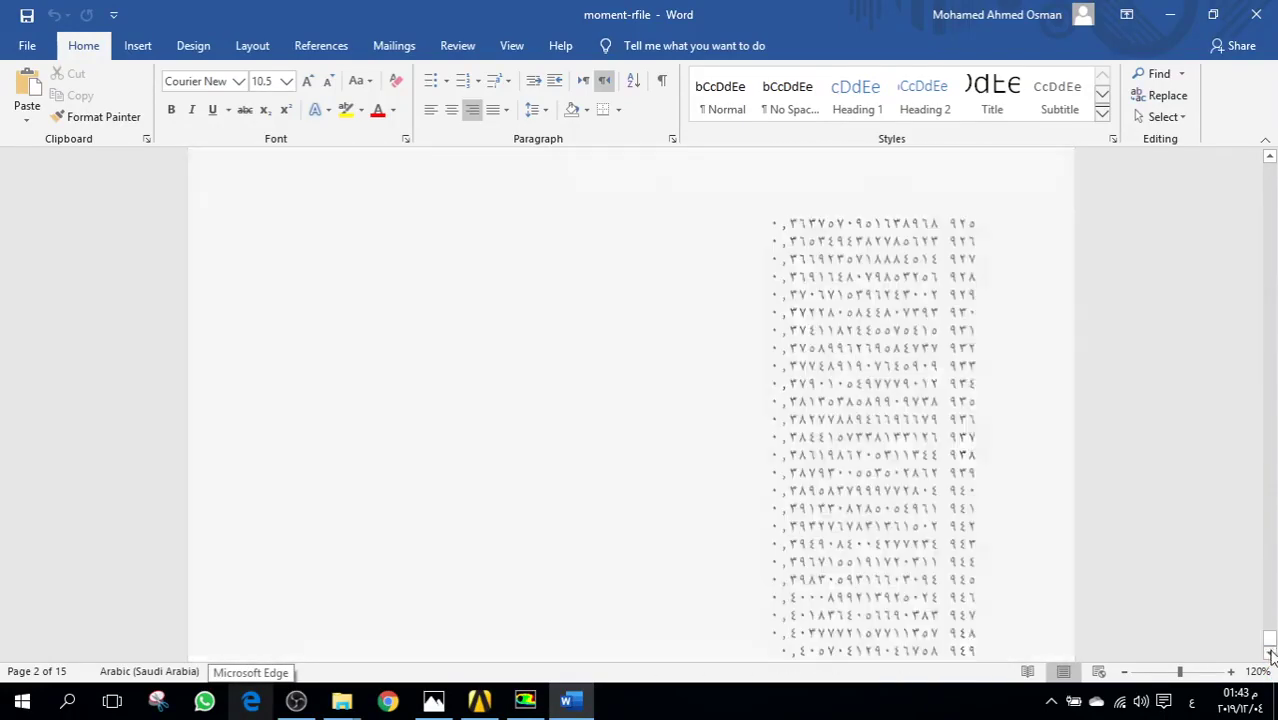
scroll(1004, 387, up, 2)
scroll(948, 366, up, 1)
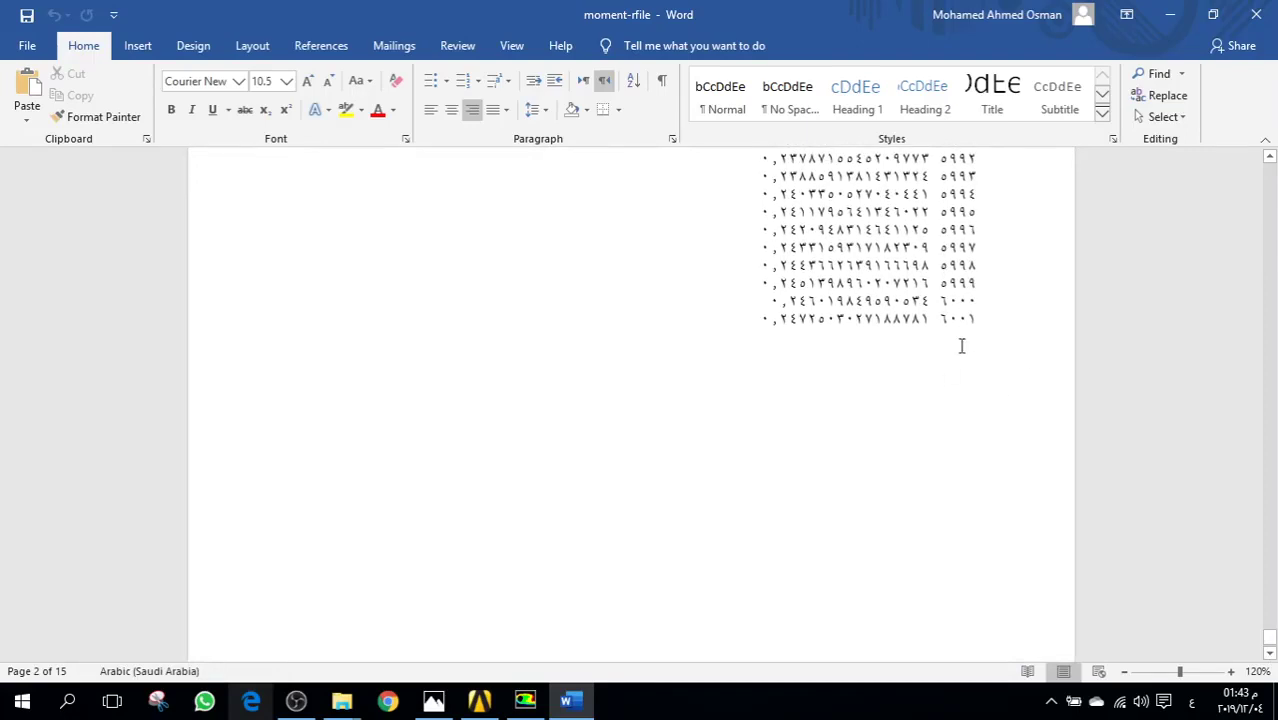
scroll(960, 333, up, 1)
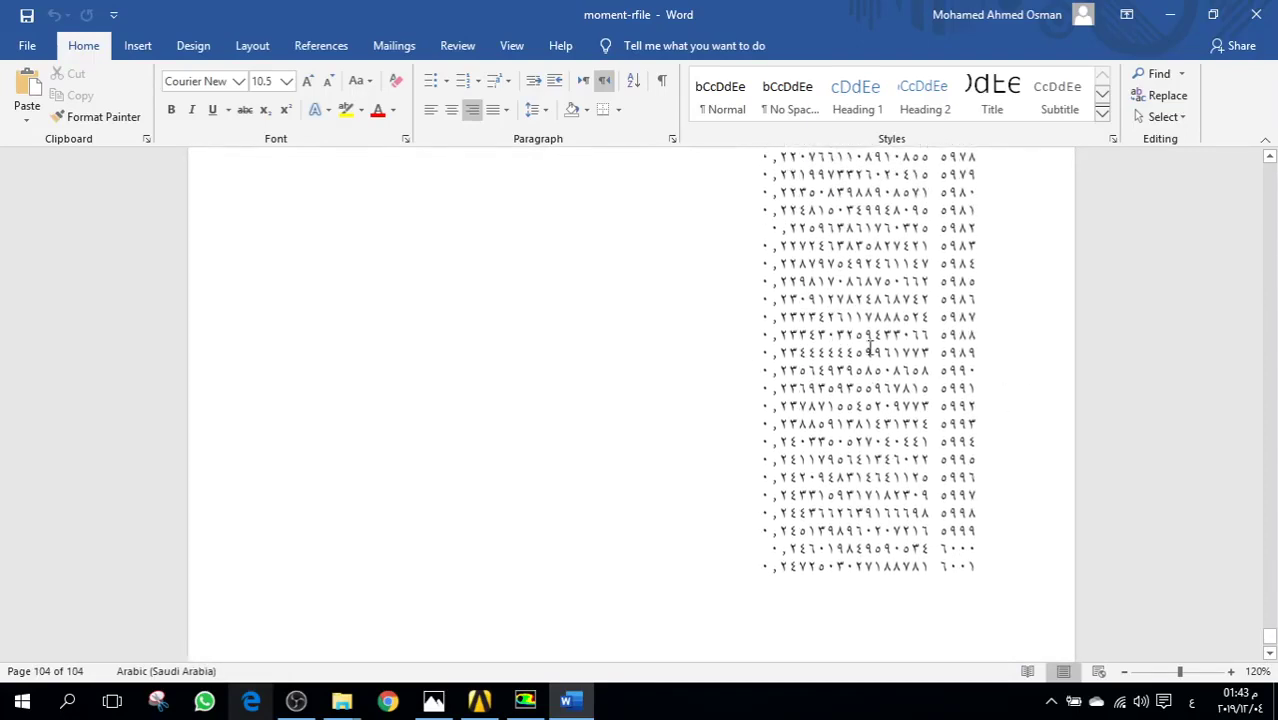
scroll(871, 347, up, 15)
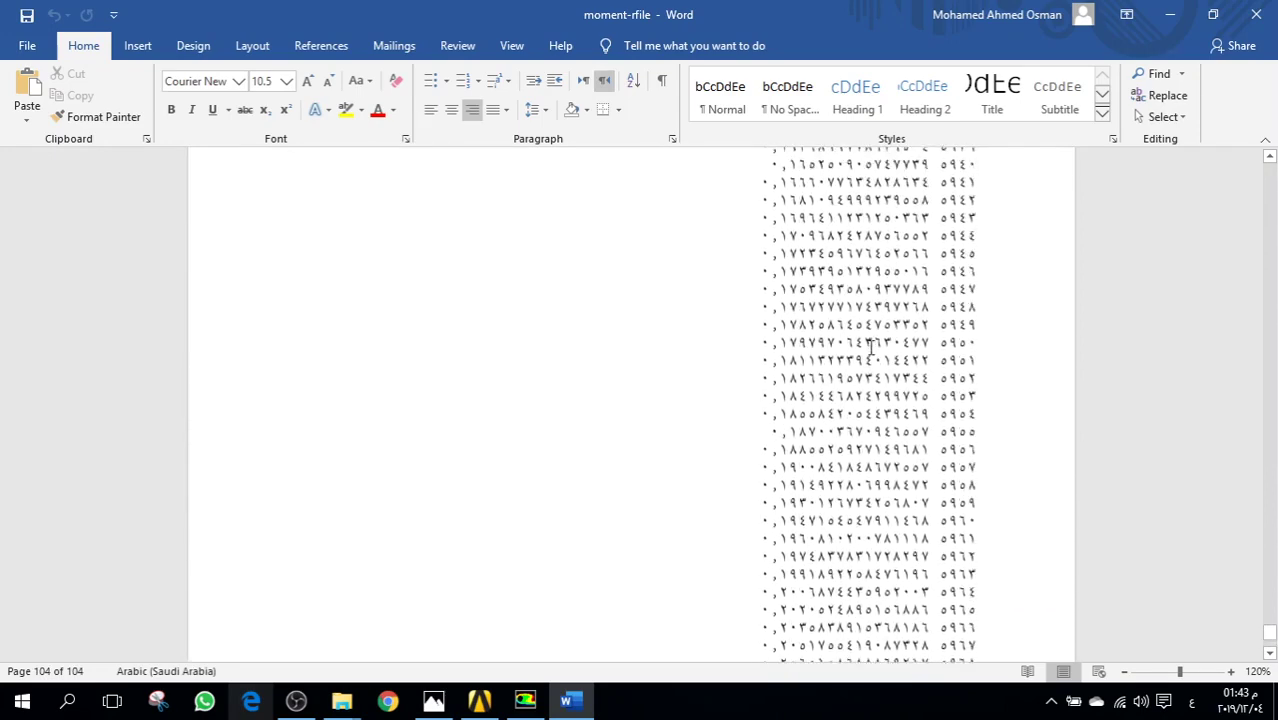
scroll(871, 347, up, 3)
- Glance at the Fluent window, return to Word and trace the moment values backward to around time step 5406
click(525, 700)
click(568, 703)
scroll(820, 470, up, 10)
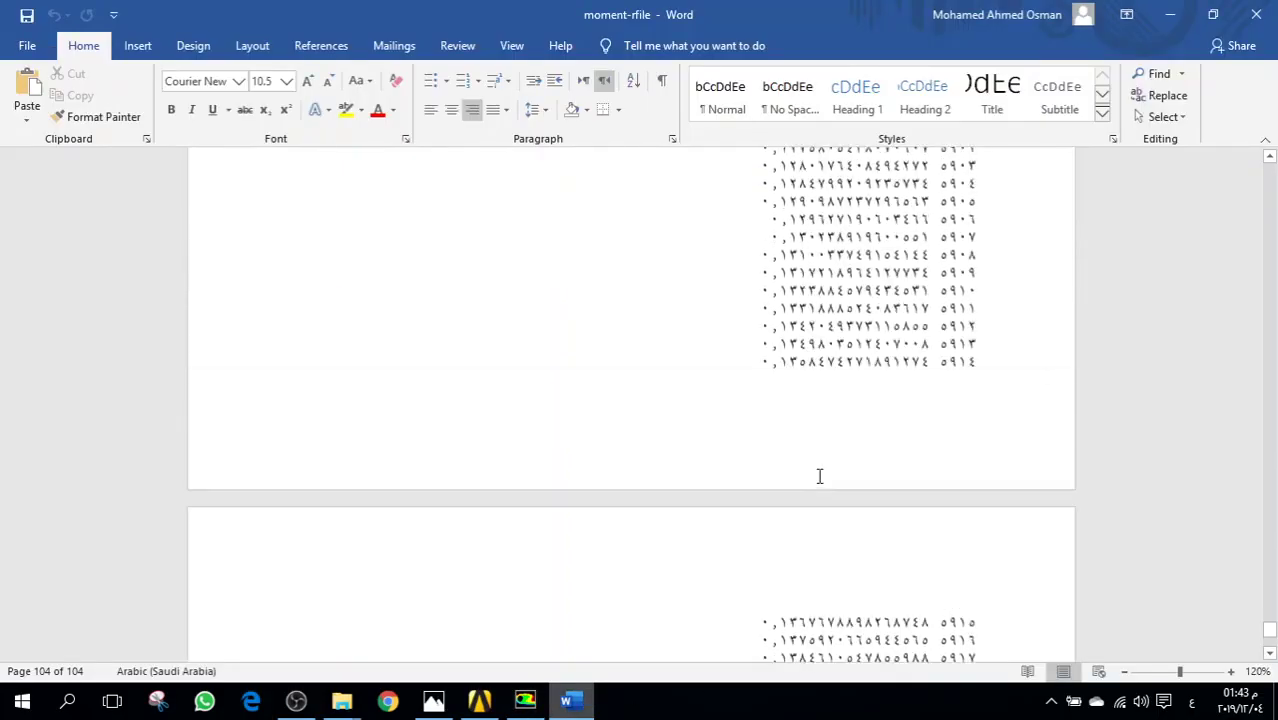
scroll(842, 470, up, 15)
scroll(845, 463, up, 20)
scroll(850, 465, up, 15)
scroll(843, 437, up, 20)
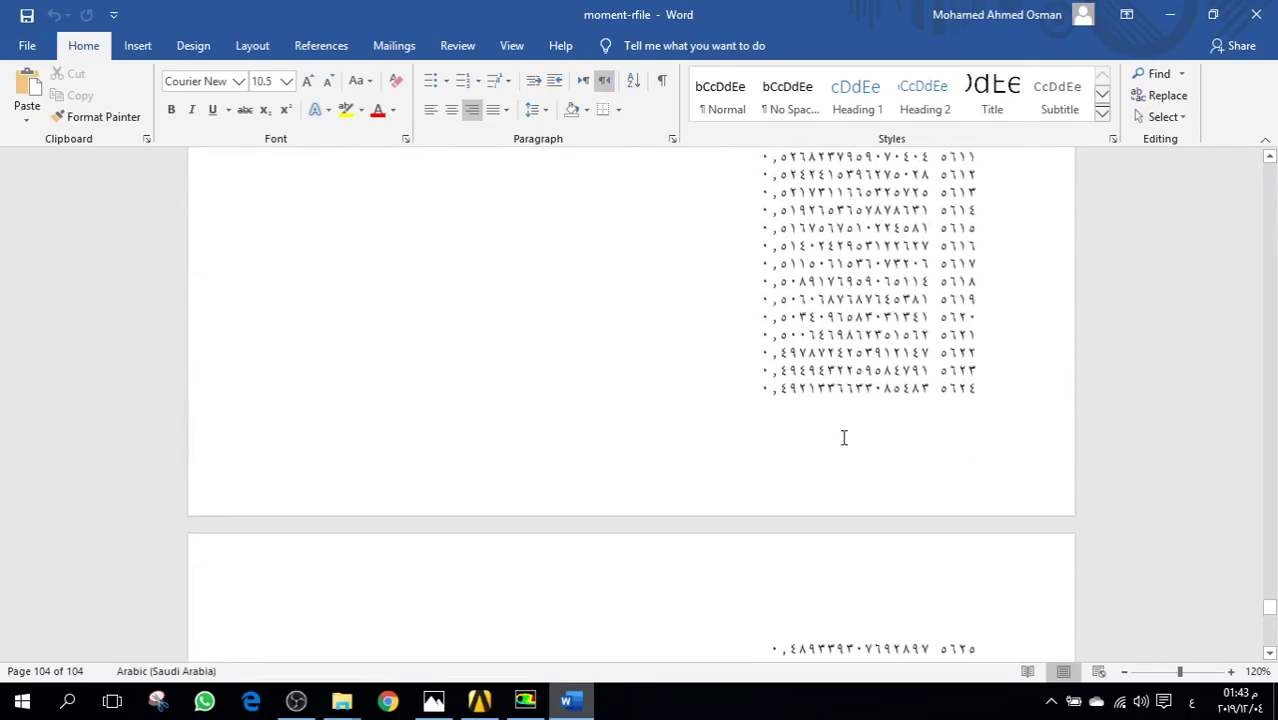
scroll(841, 432, up, 1)
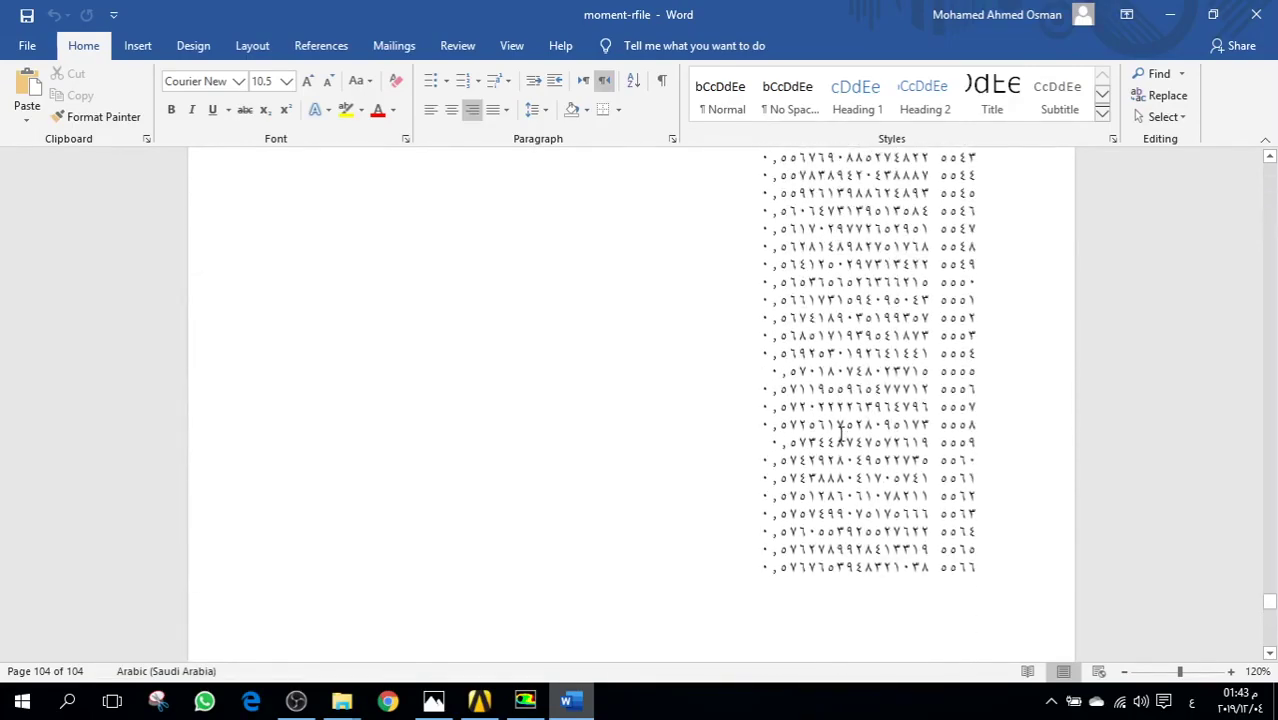
scroll(733, 421, up, 14)
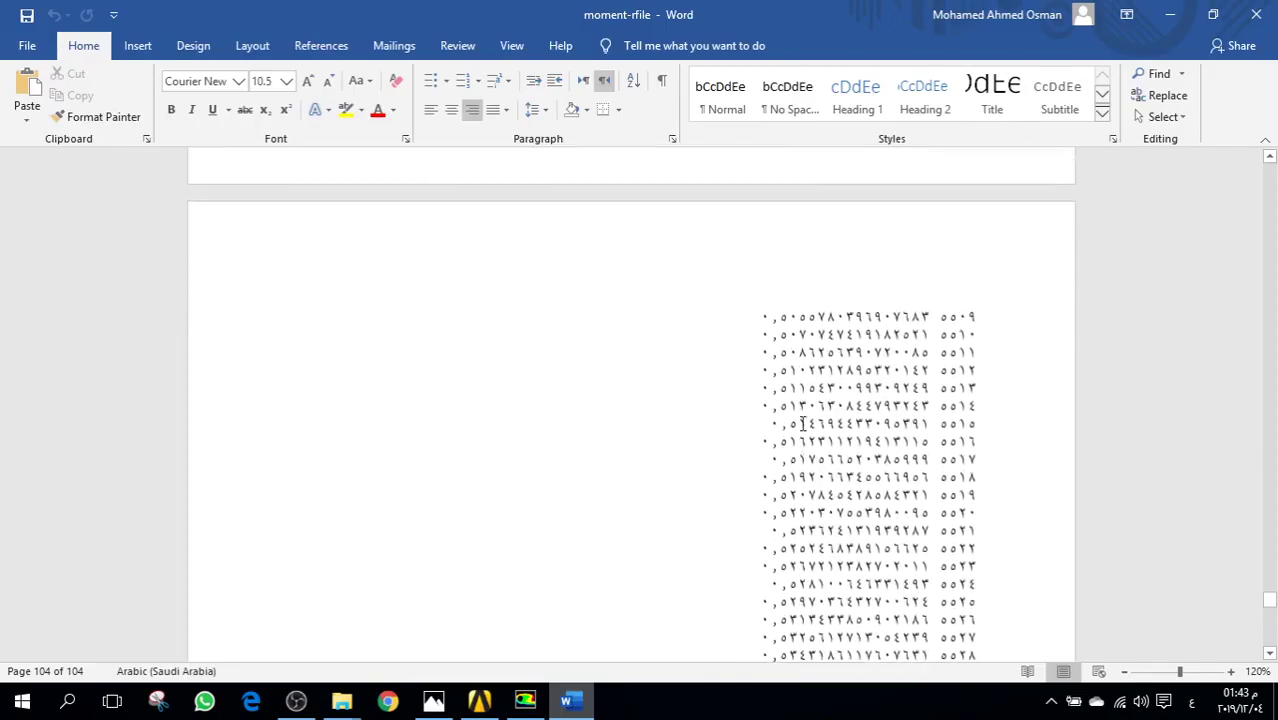
scroll(797, 430, up, 7)
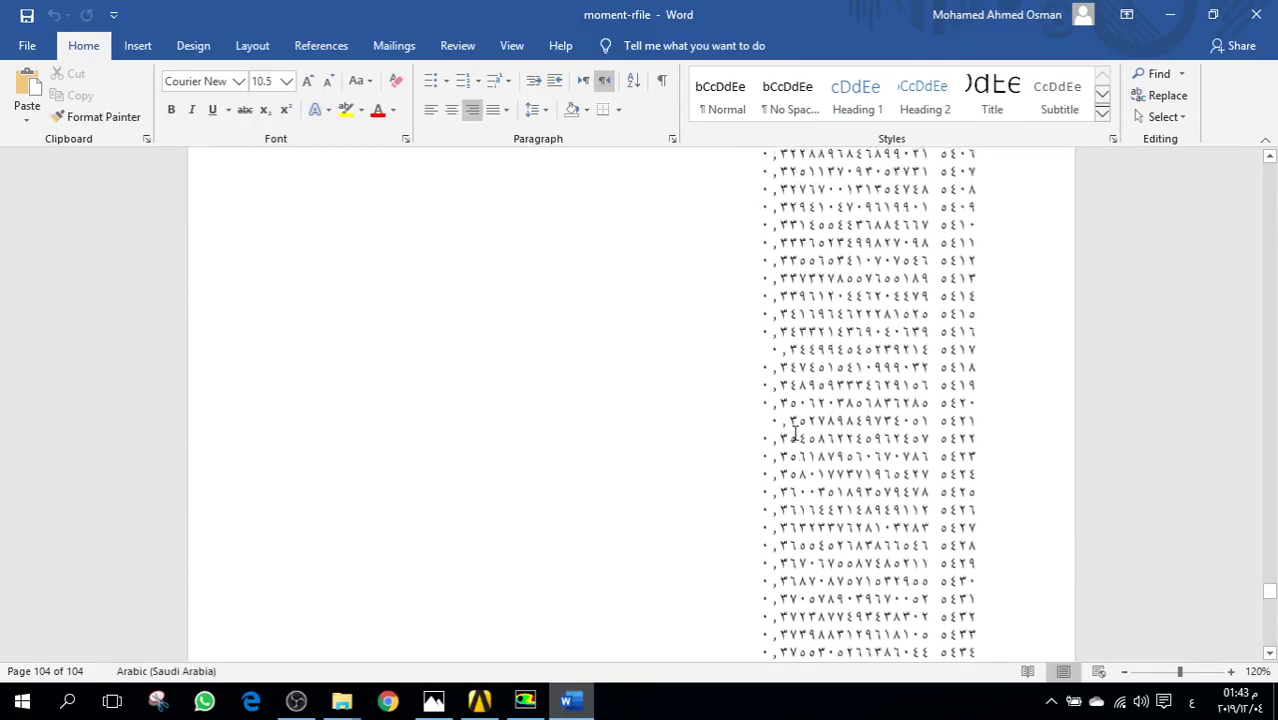
- Trace the moment values forward to around time step 5584, looking for the peak of the cycle
scroll(792, 418, down, 10)
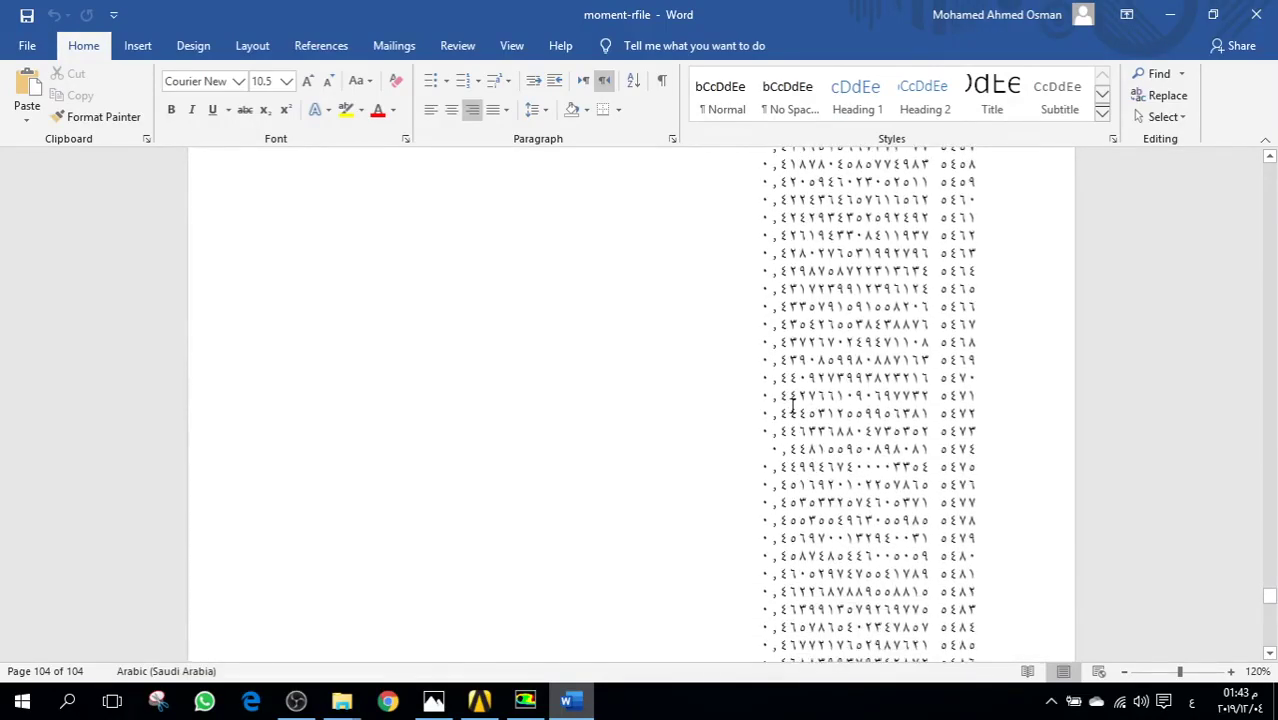
scroll(793, 404, down, 10)
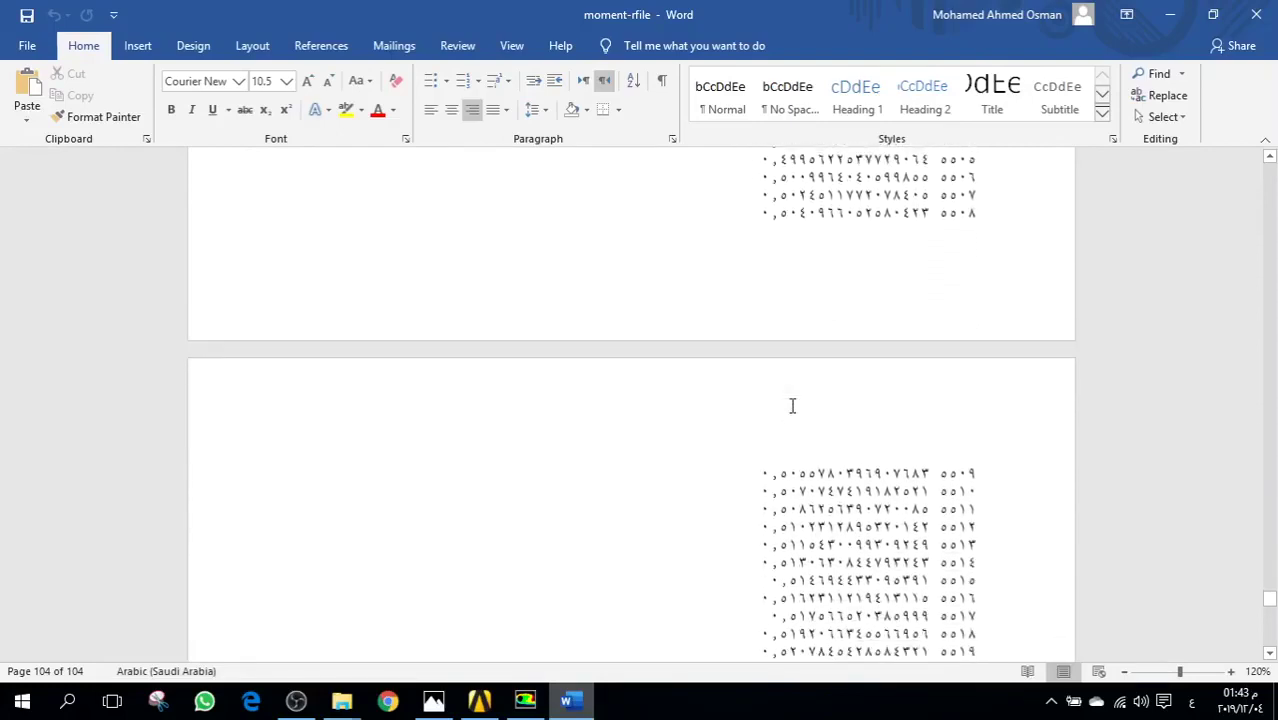
scroll(793, 400, up, 3)
scroll(792, 343, down, 5)
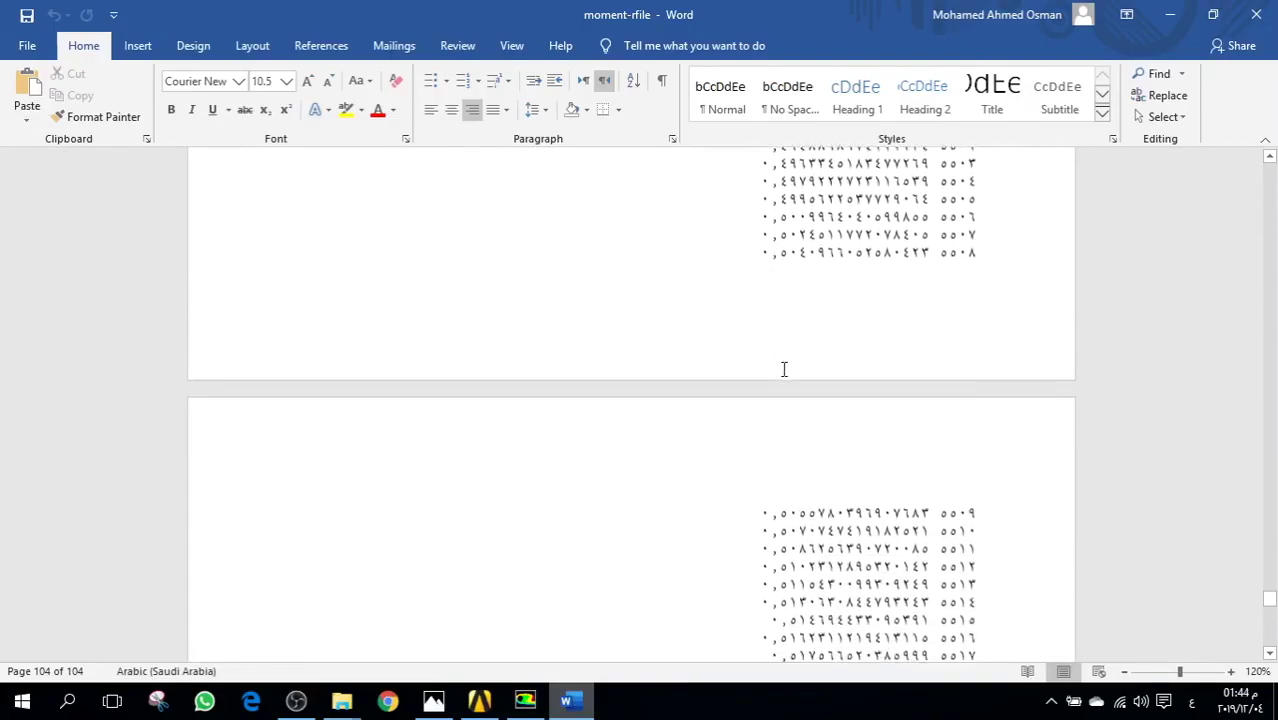
scroll(776, 456, down, 5)
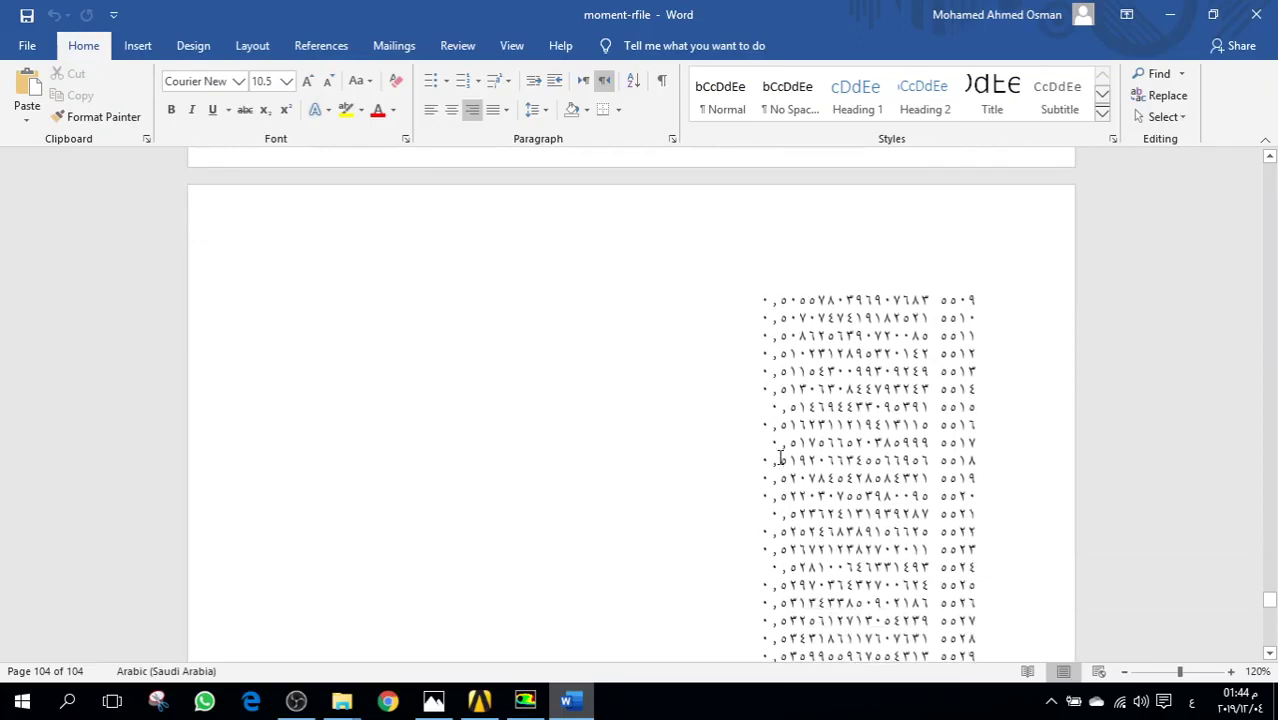
scroll(778, 458, down, 6)
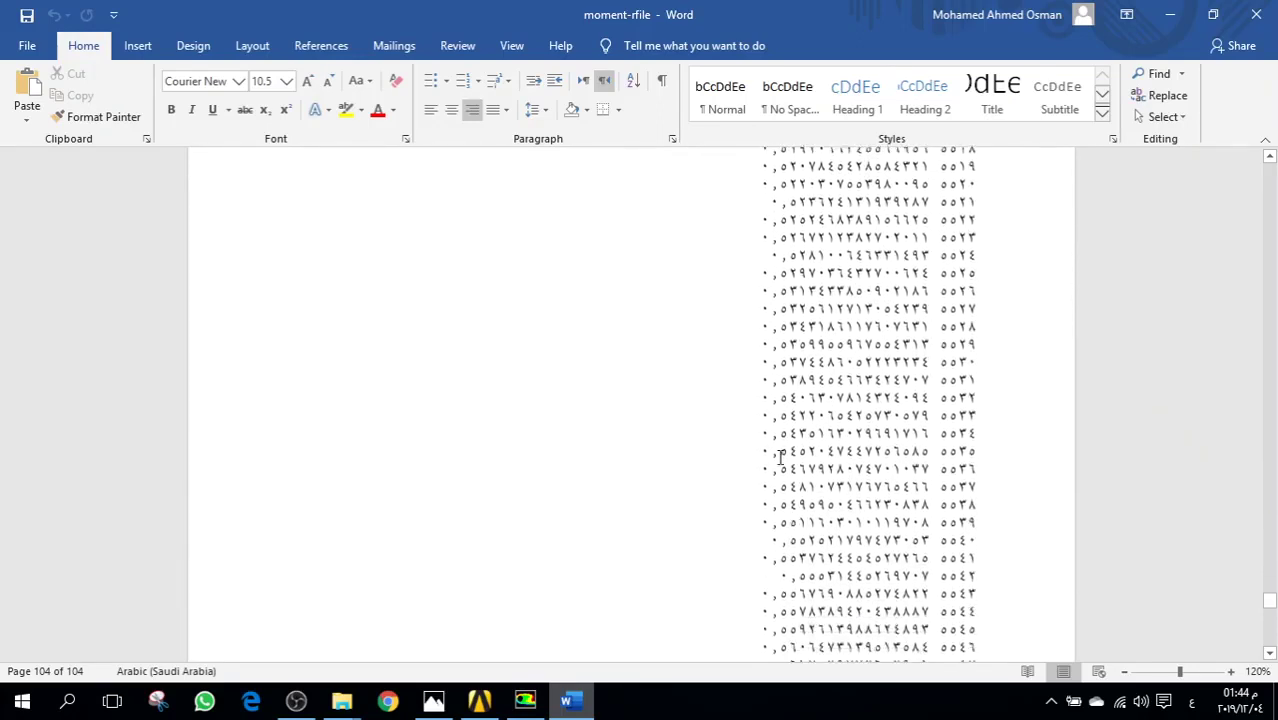
scroll(788, 490, down, 8)
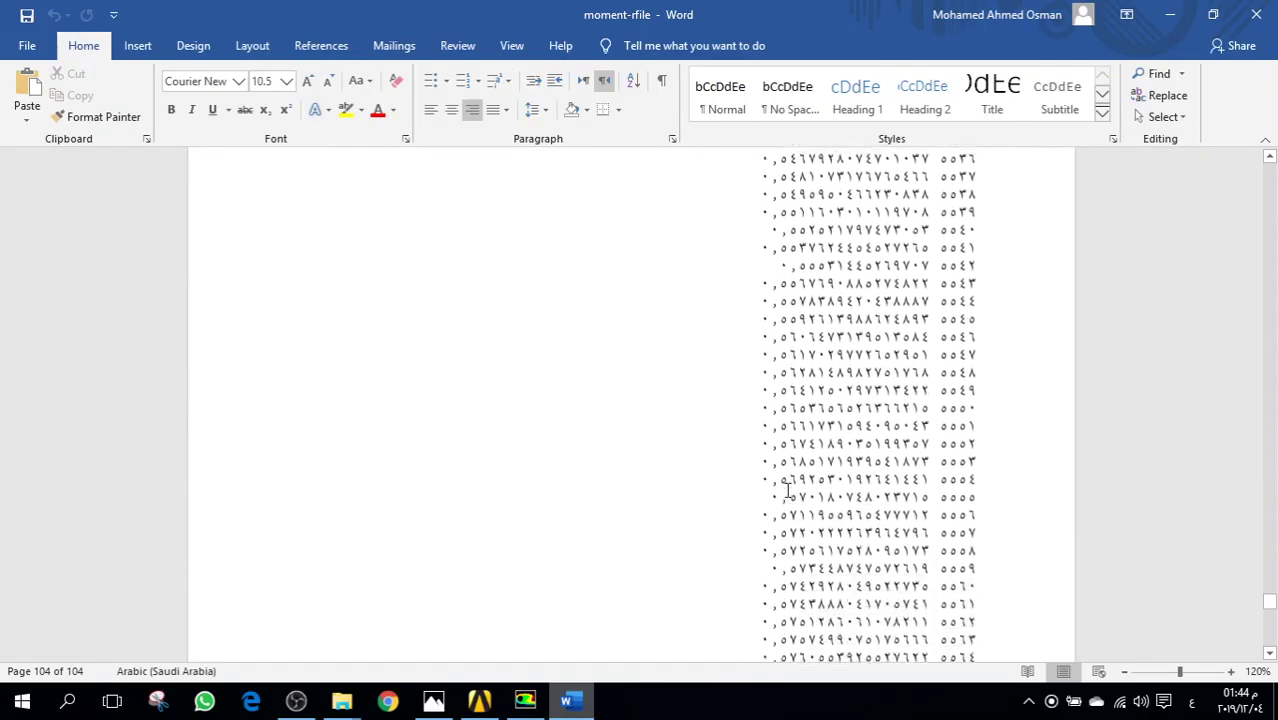
scroll(787, 528, down, 8)
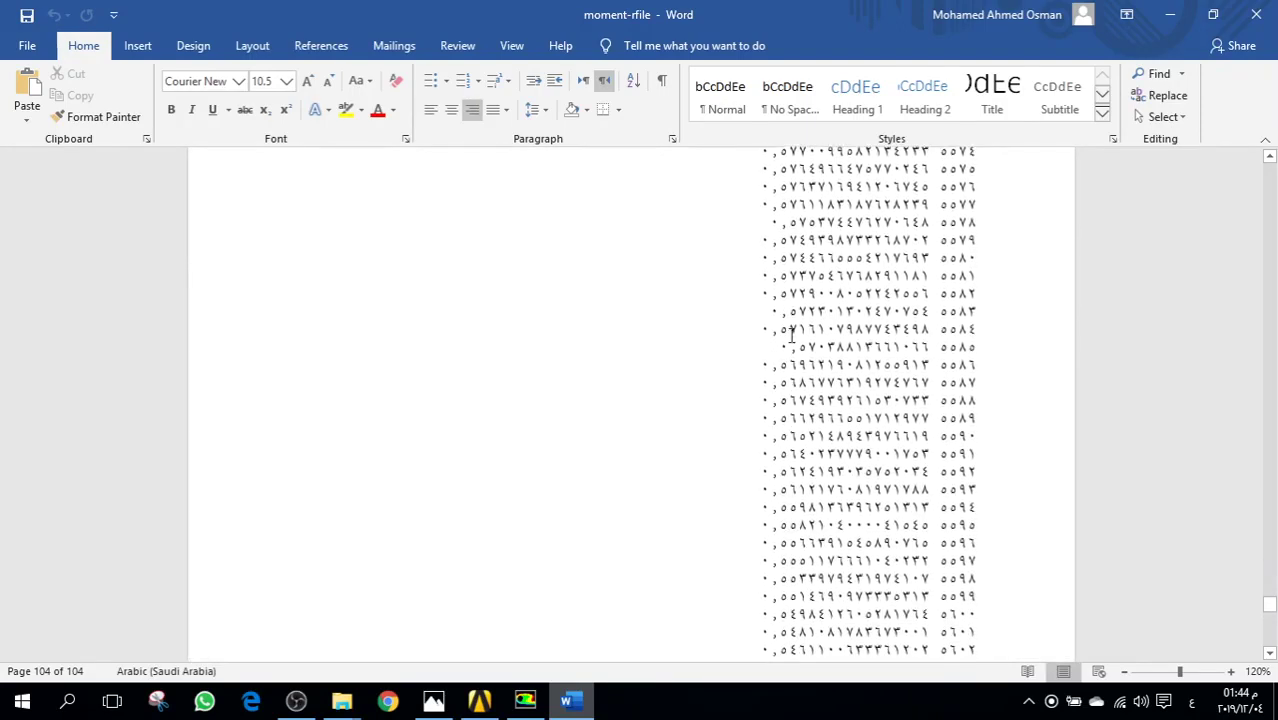
click(790, 328)
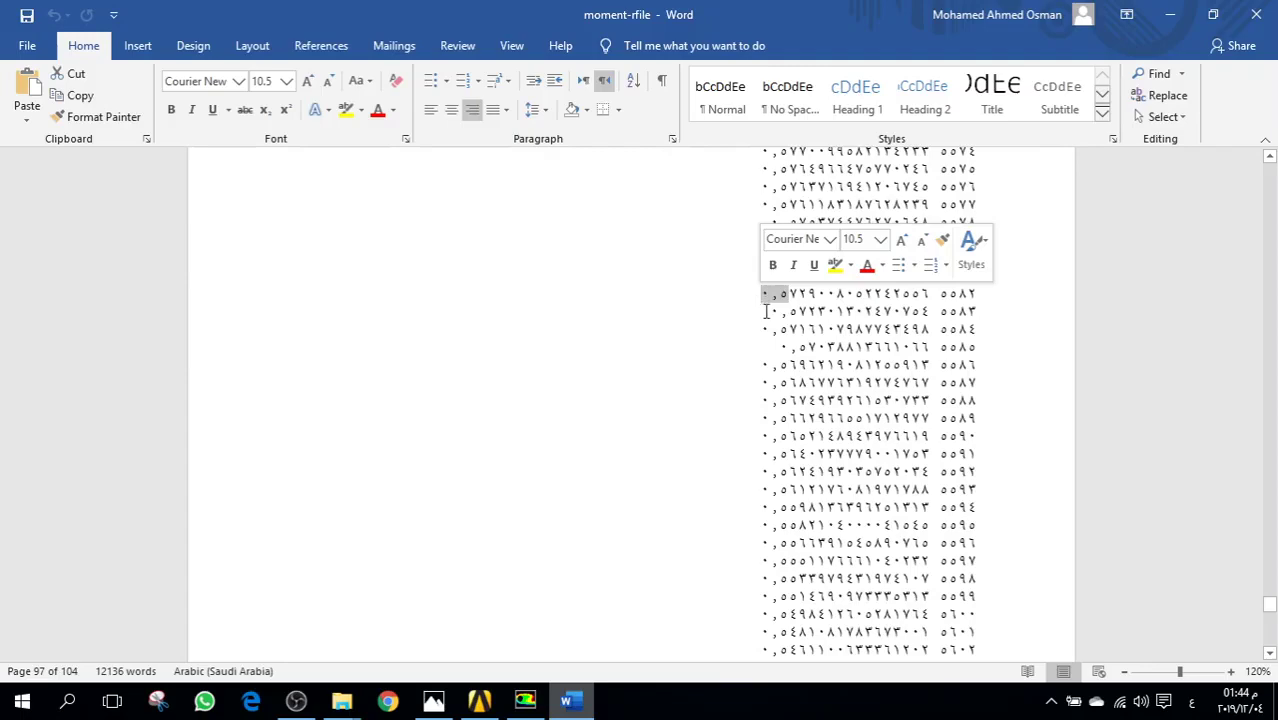
- Follow the moment values onward to around time step 5890, looking for the minimum of the cycle
scroll(763, 310, down, 20)
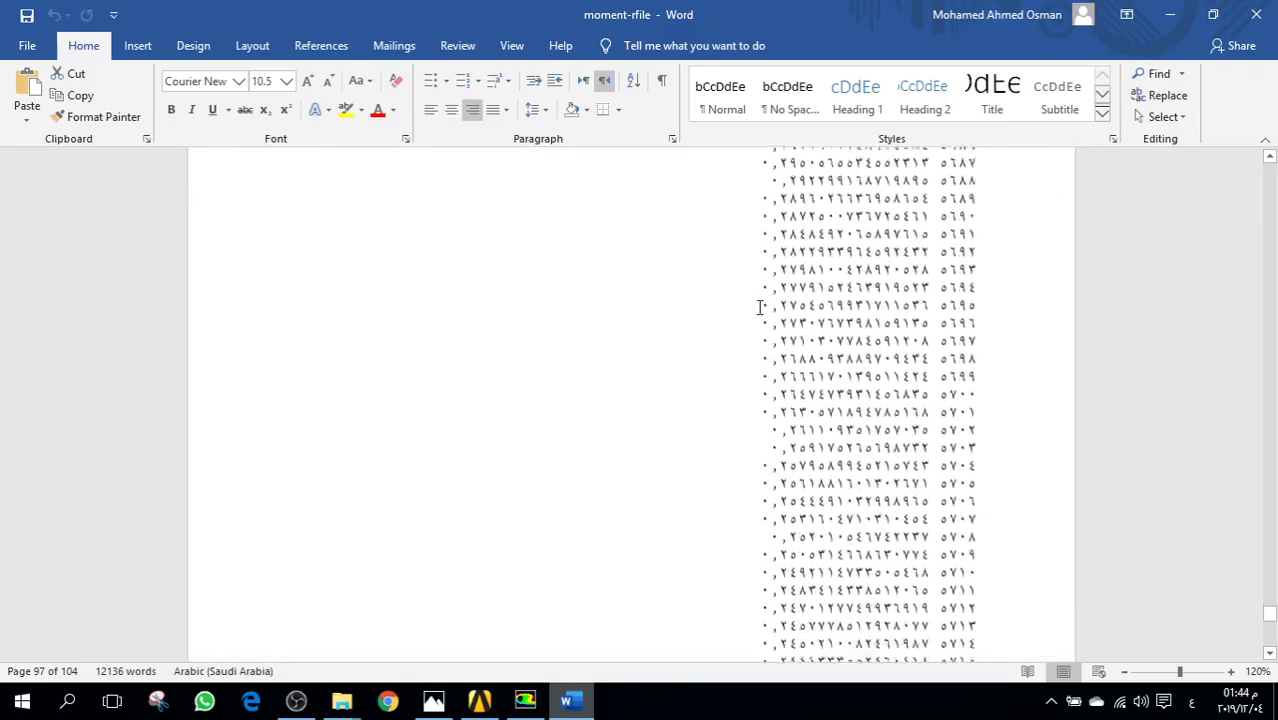
scroll(758, 302, down, 20)
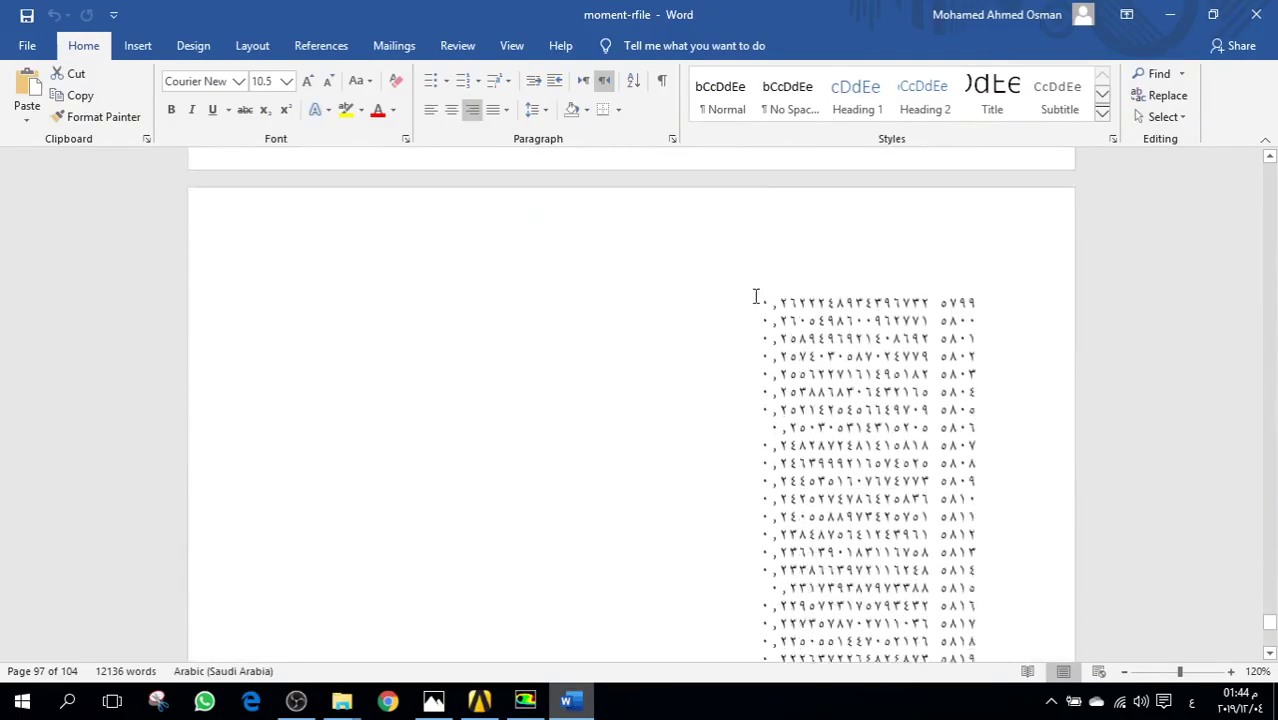
scroll(753, 290, down, 5)
scroll(753, 290, down, 10)
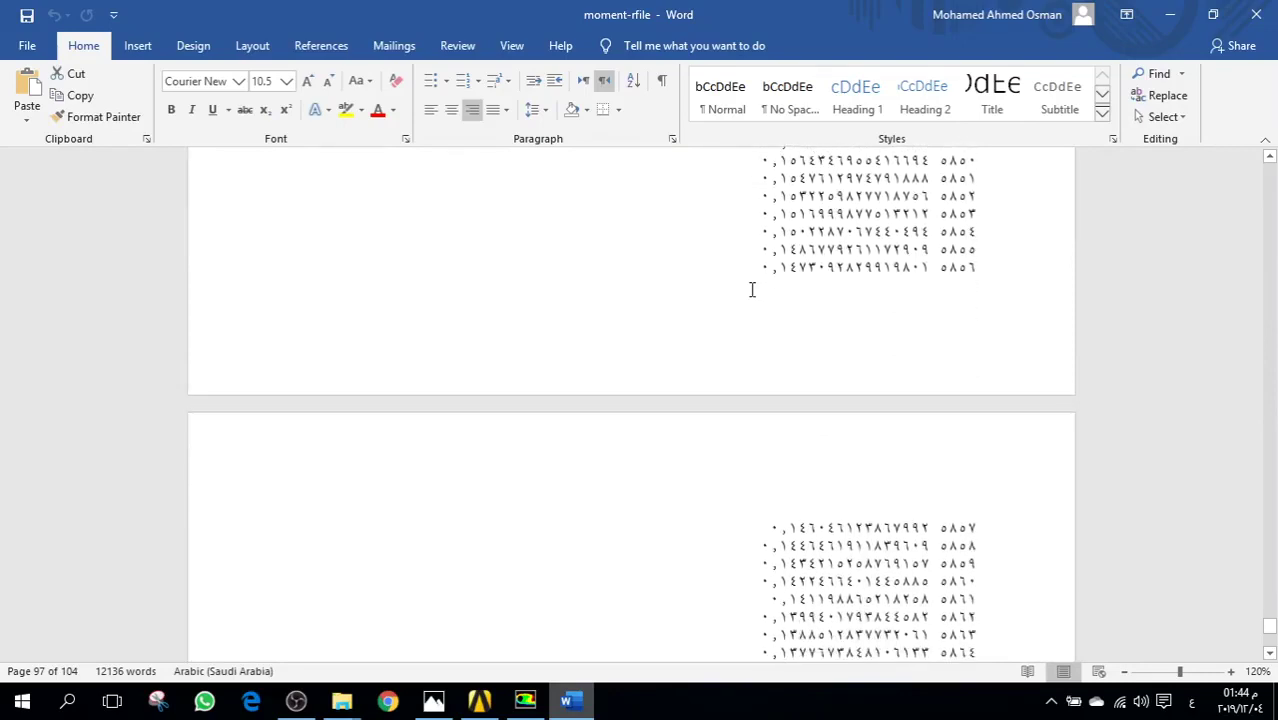
scroll(839, 347, down, 15)
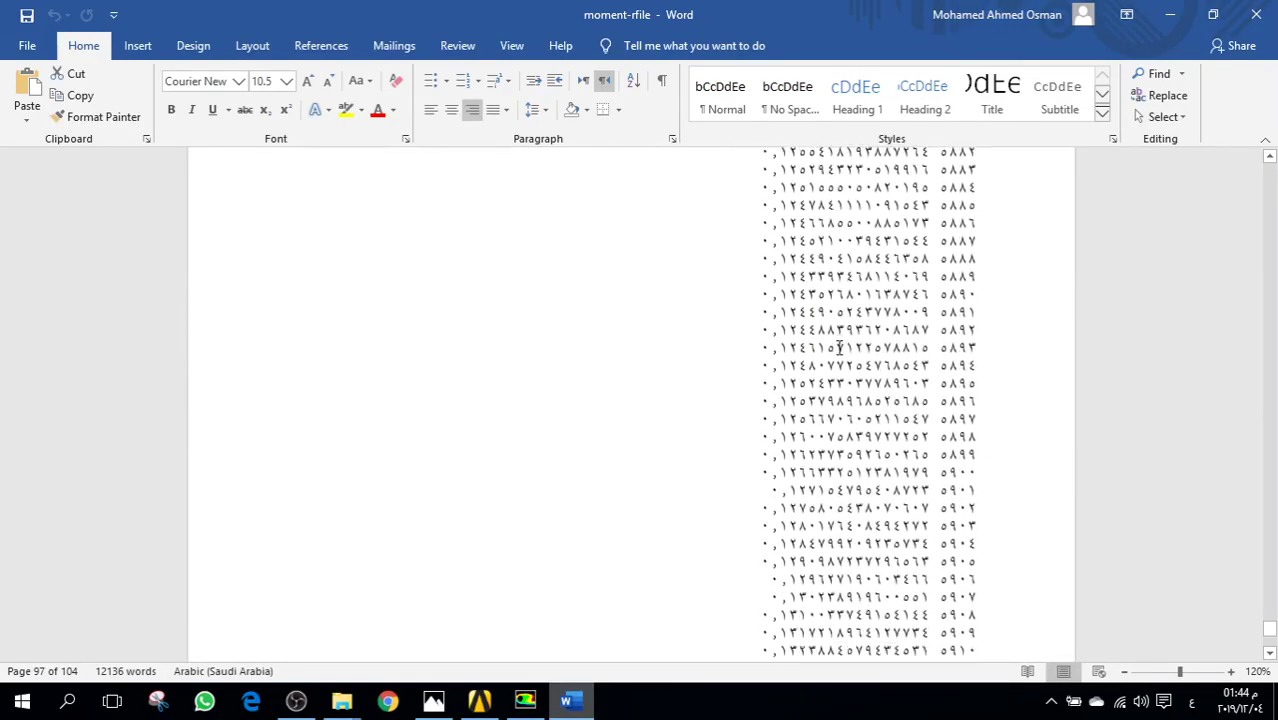
scroll(836, 345, down, 2)
scroll(836, 345, up, 14)
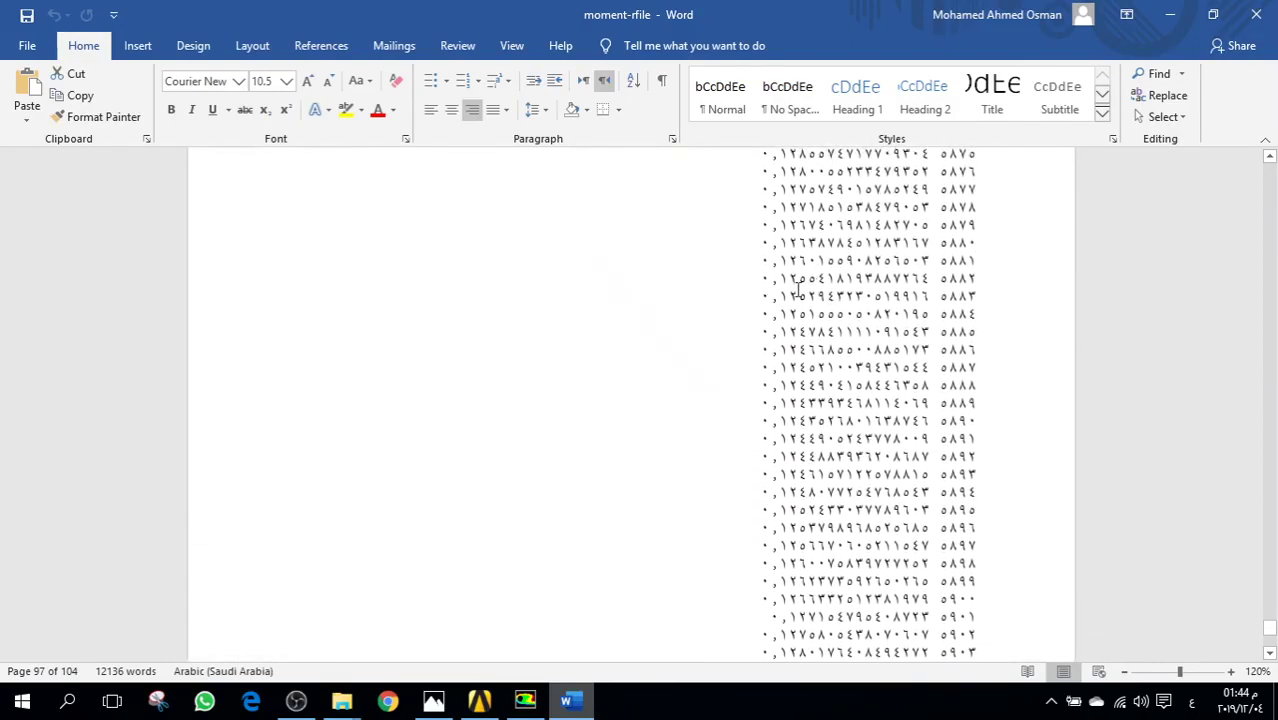
- Highlight the start of the moment value at time step 5882 and switch to the moment plot image
drag(800, 275, 760, 278)
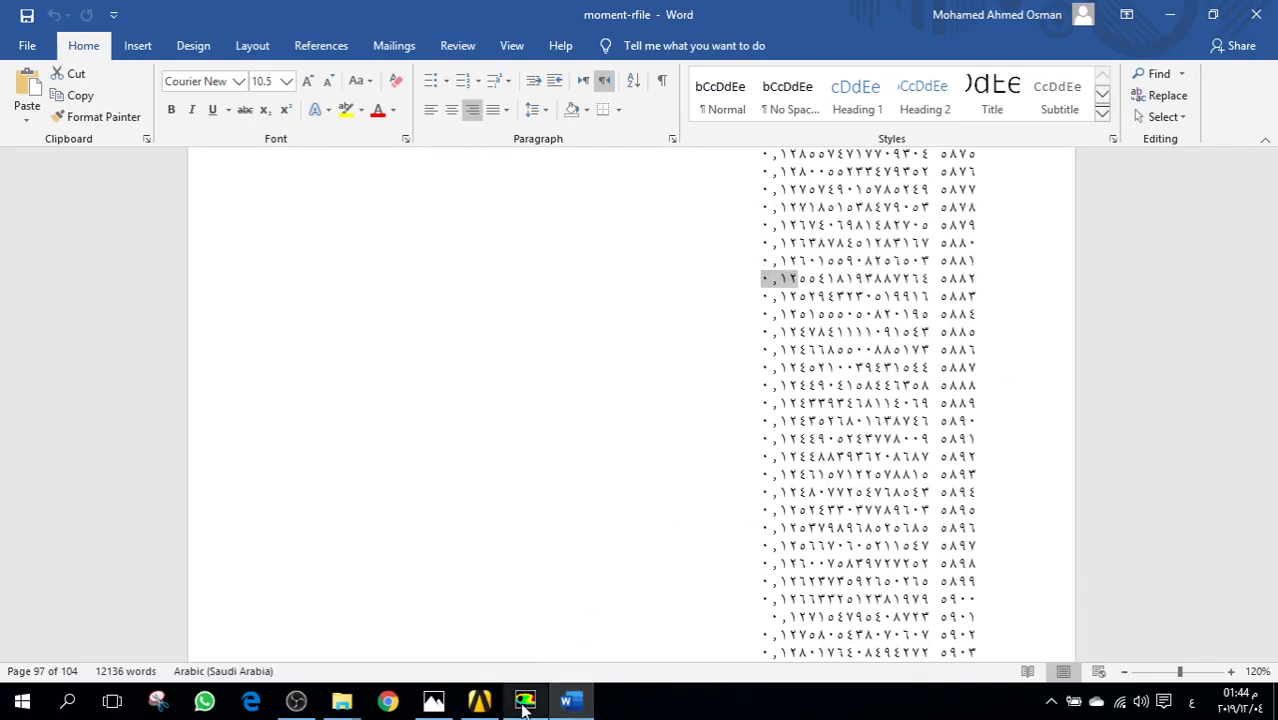
click(433, 700)
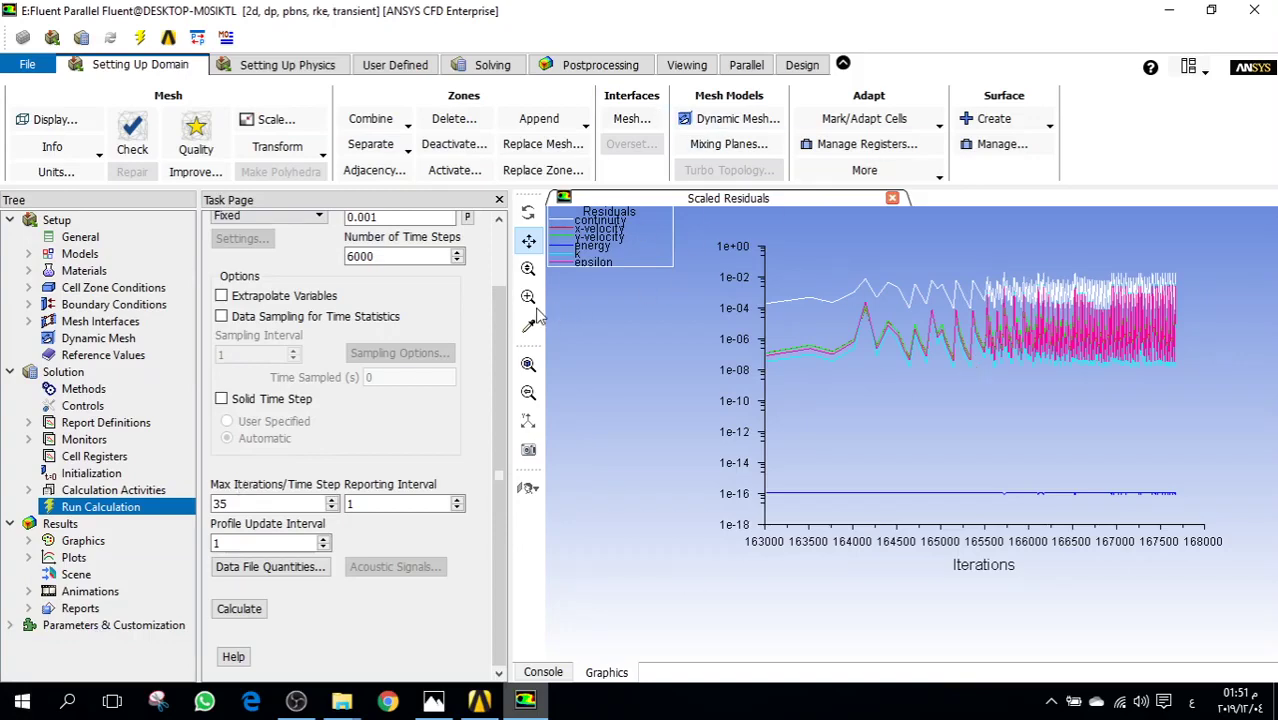
- In Fluent, review the Run Calculation settings, then open the automatic export export-1 for editing and examine its selected quantities
drag(498, 322, 498, 263)
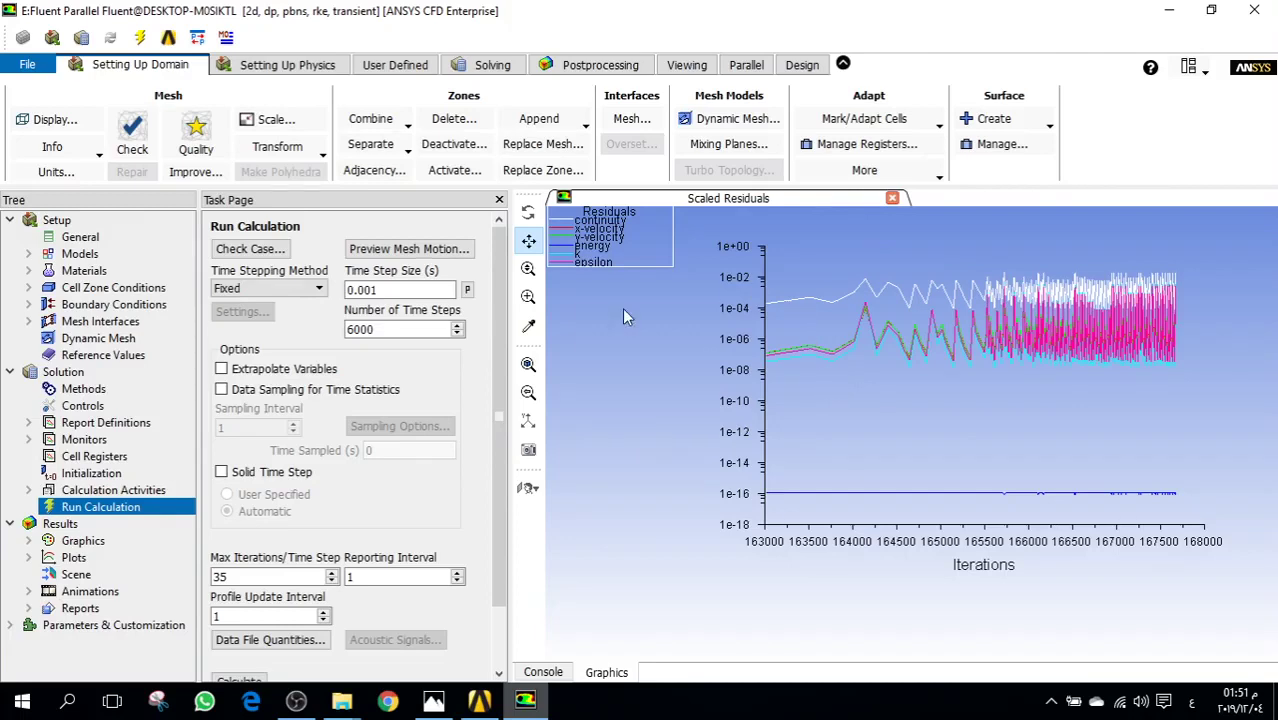
double_click(160, 490)
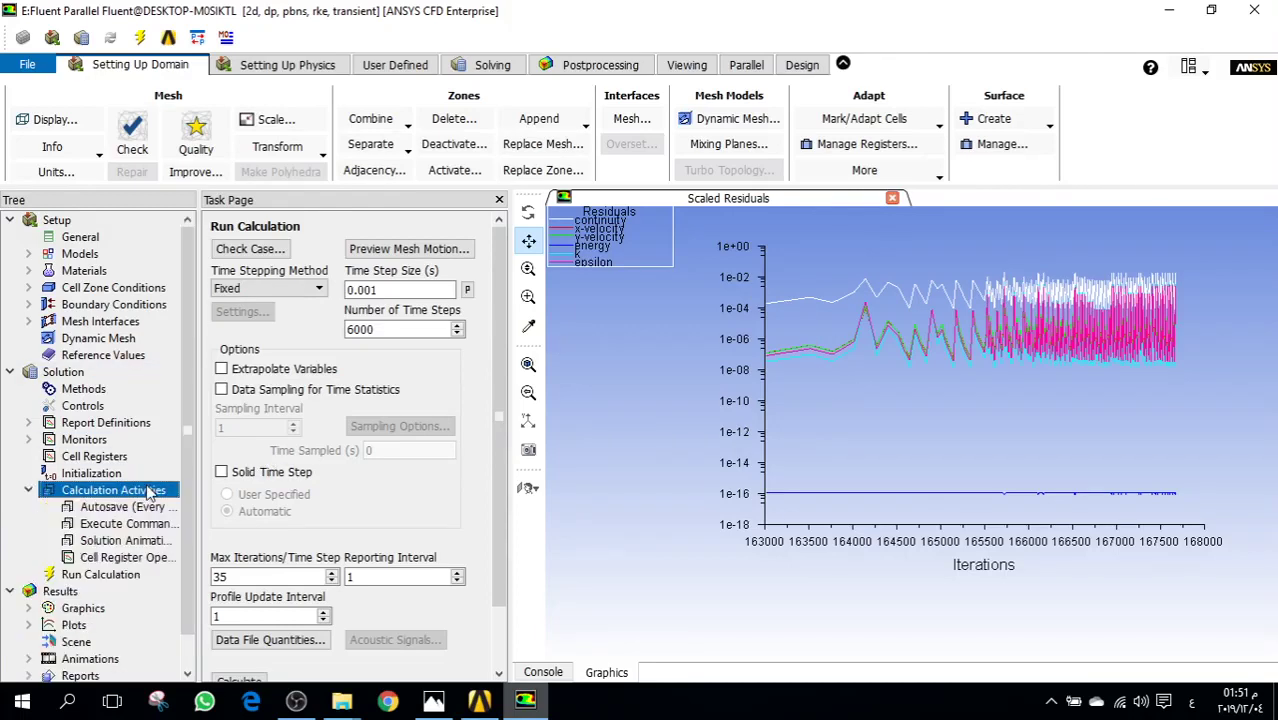
click(297, 399)
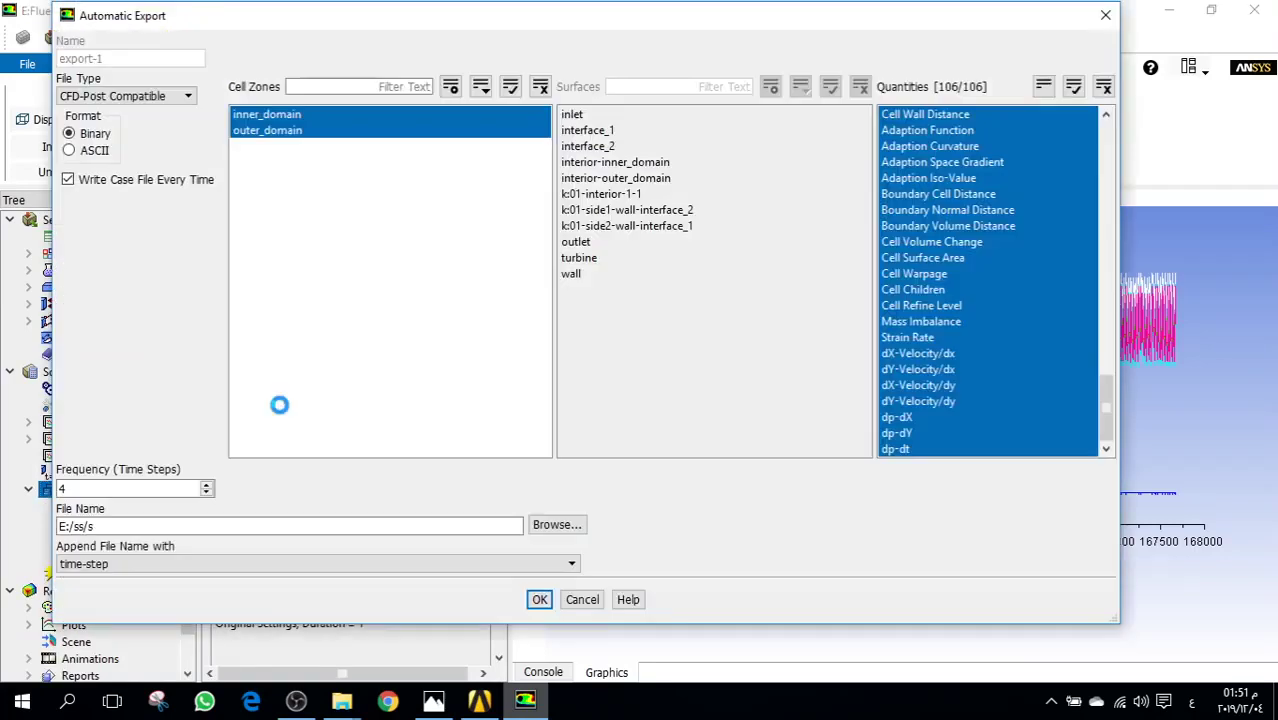
click(179, 100)
scroll(1085, 262, up, 15)
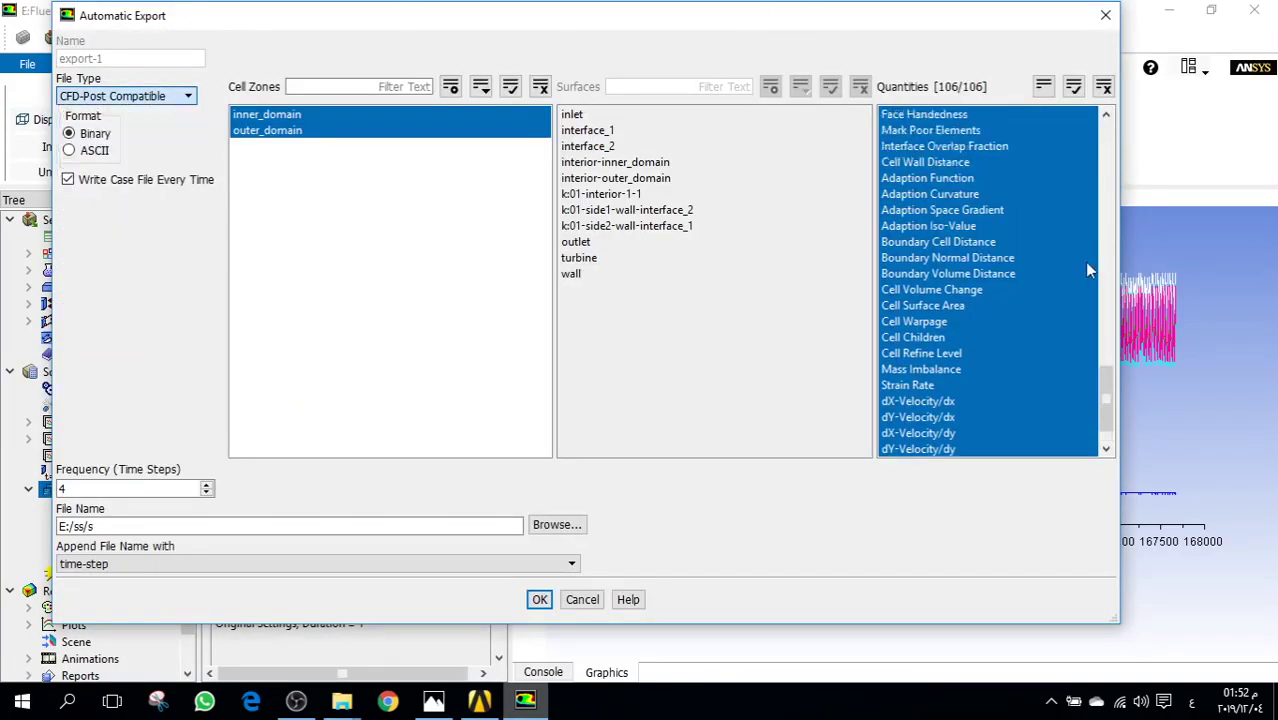
scroll(1082, 258, up, 4)
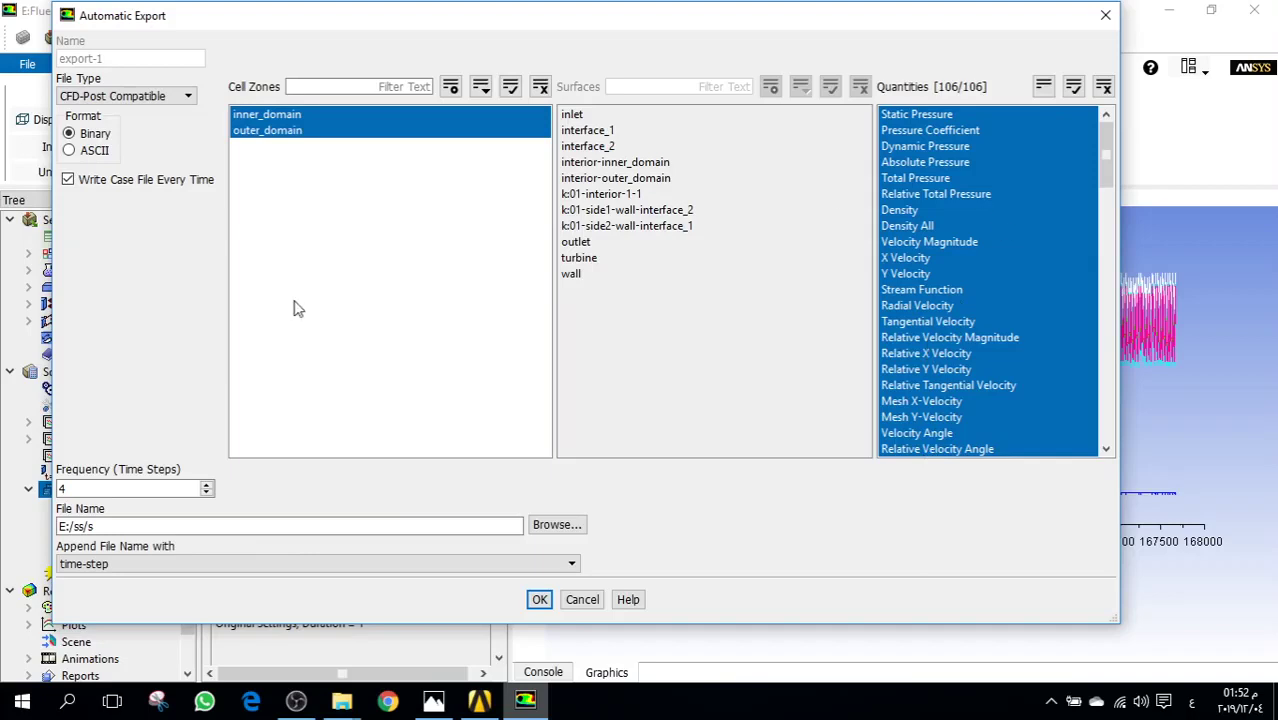
- Look through the available export file types, pick CFD-Post Compatible and confirm the automatic export
click(190, 100)
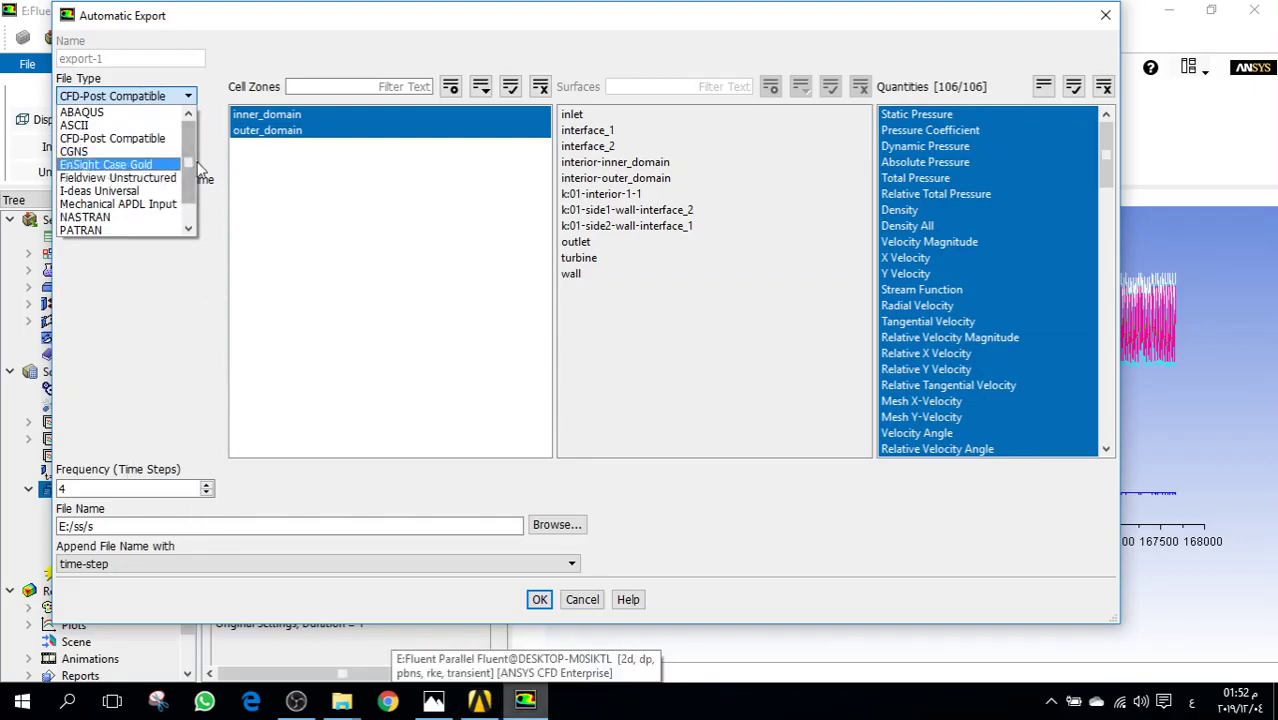
scroll(188, 185, down, 1)
scroll(188, 185, down, 1)
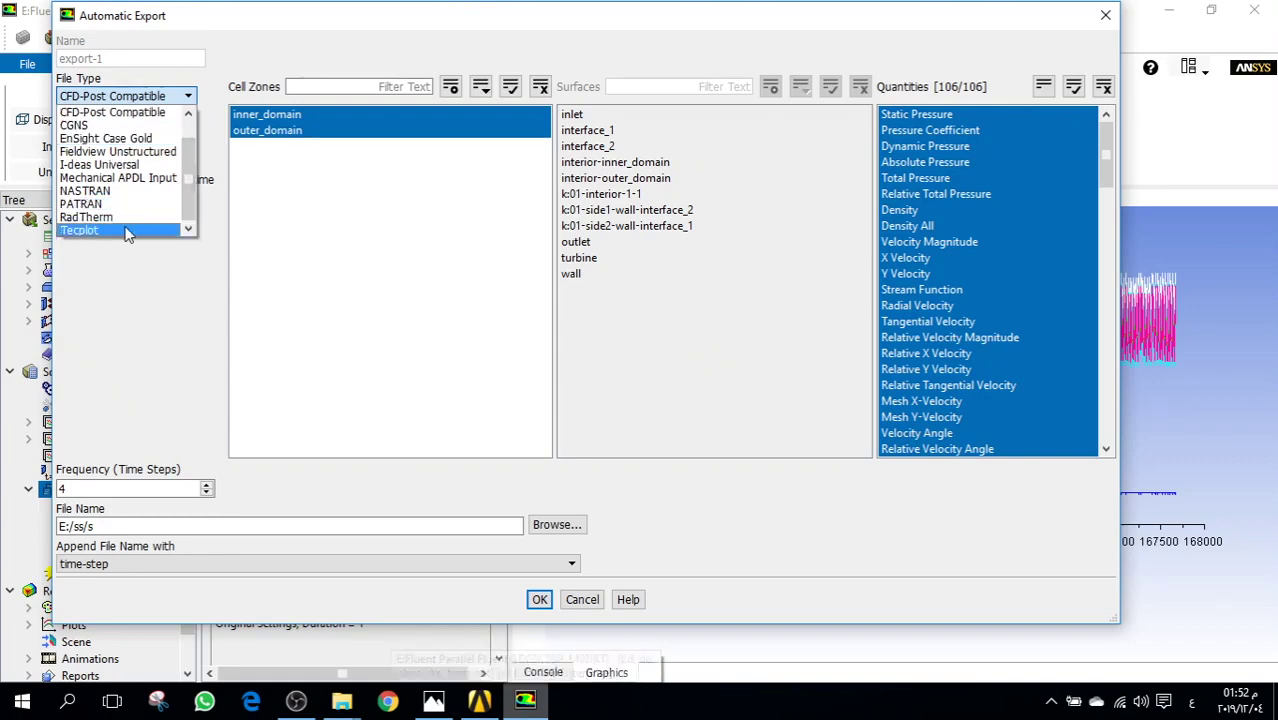
scroll(186, 190, up, 1)
scroll(185, 192, up, 1)
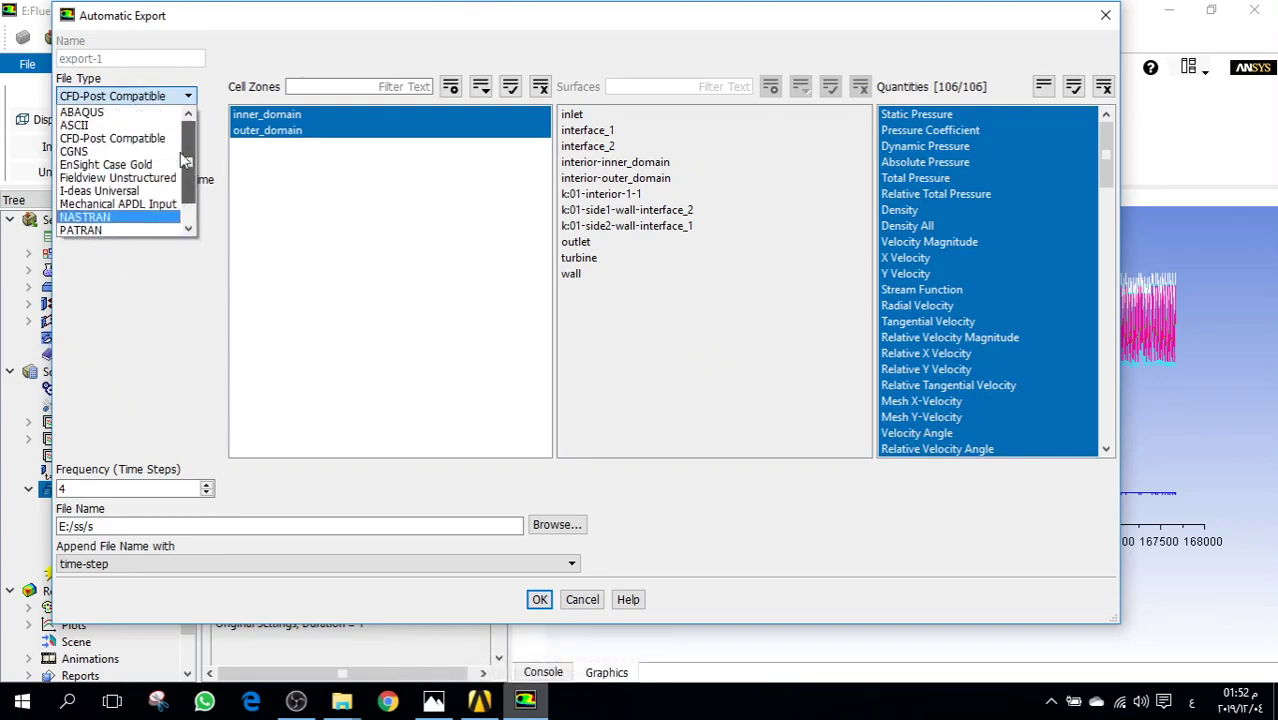
click(104, 140)
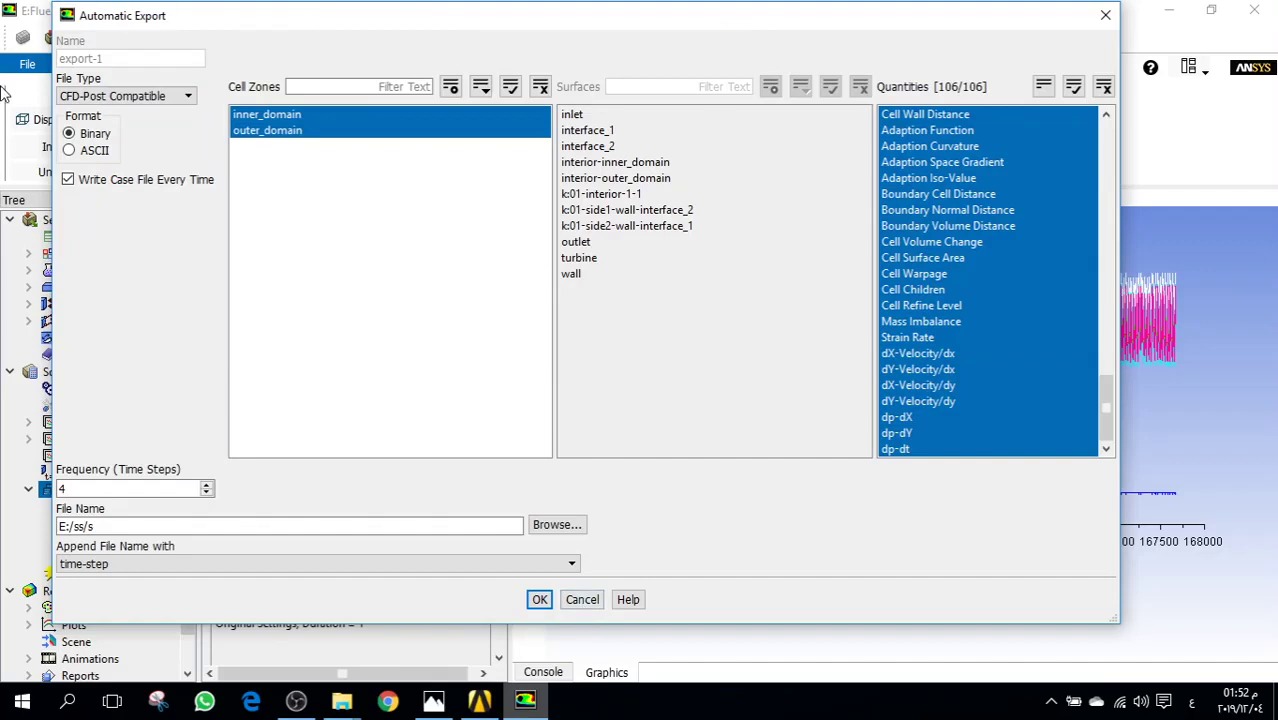
click(87, 491)
click(541, 600)
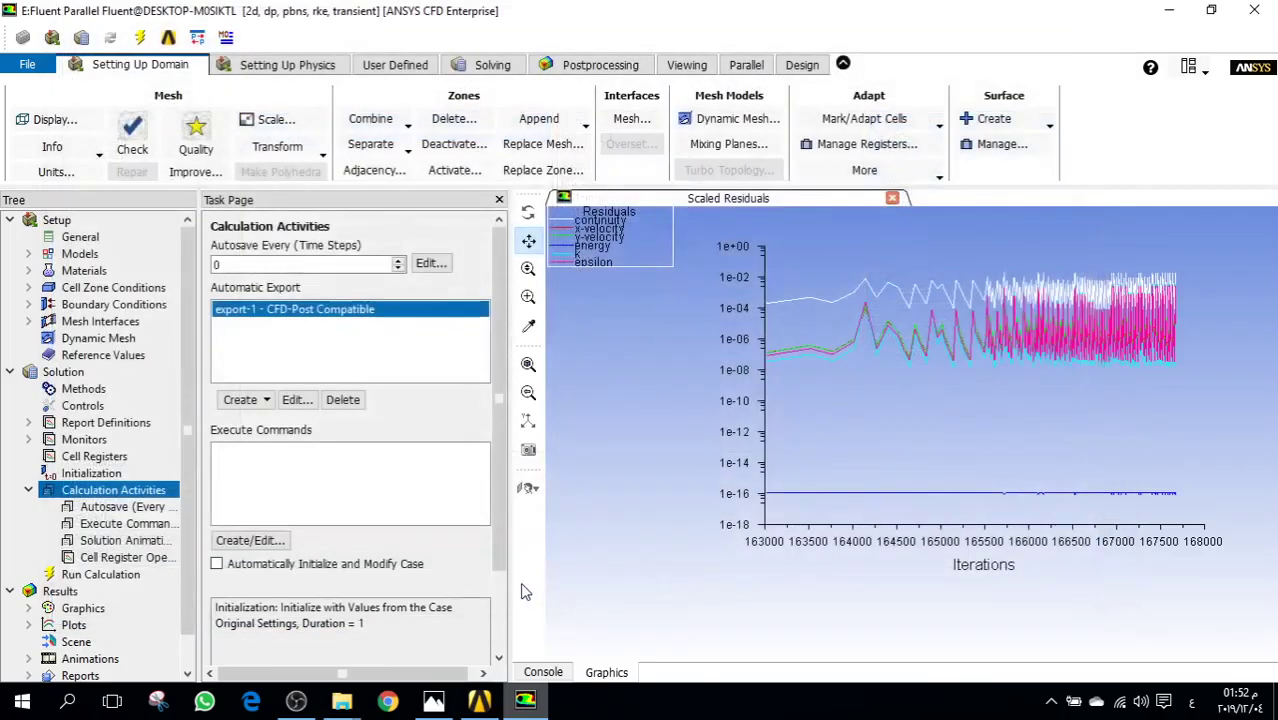
- Switch to the ss folder on drive E in File Explorer and look through the exported case and data files to the end
mouse_move(342, 700)
click(276, 632)
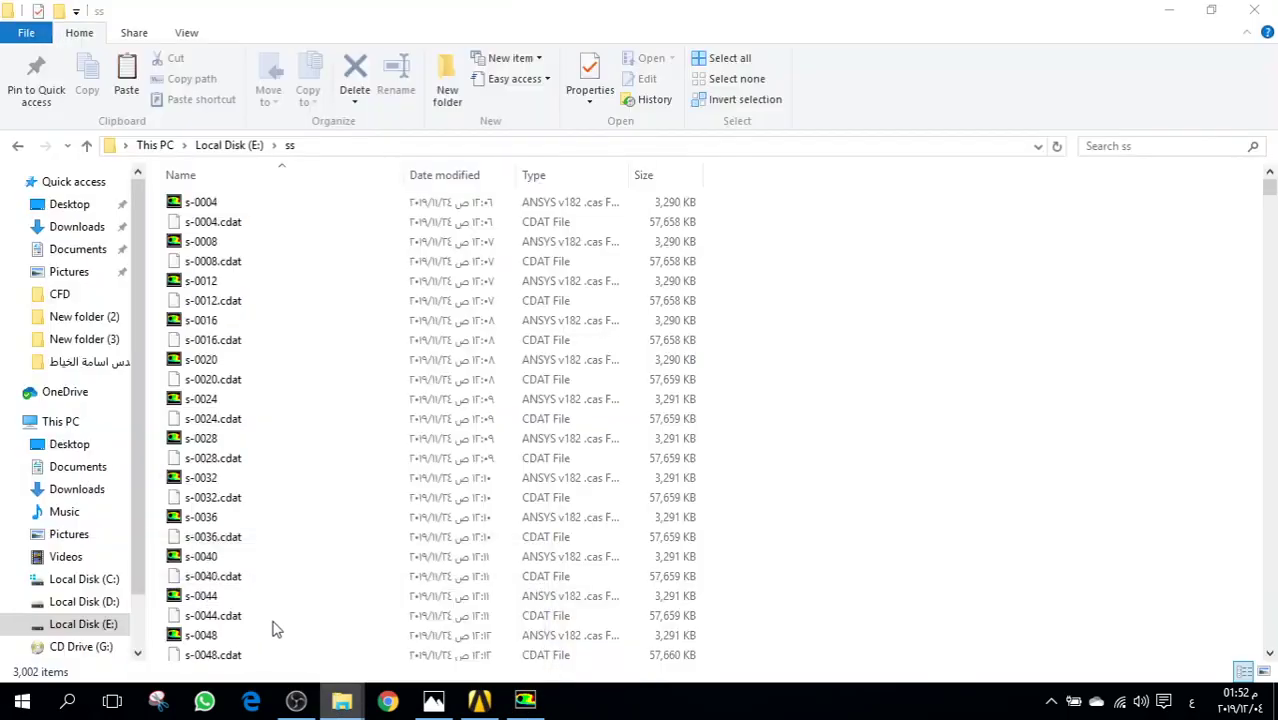
scroll(234, 240, down, 7)
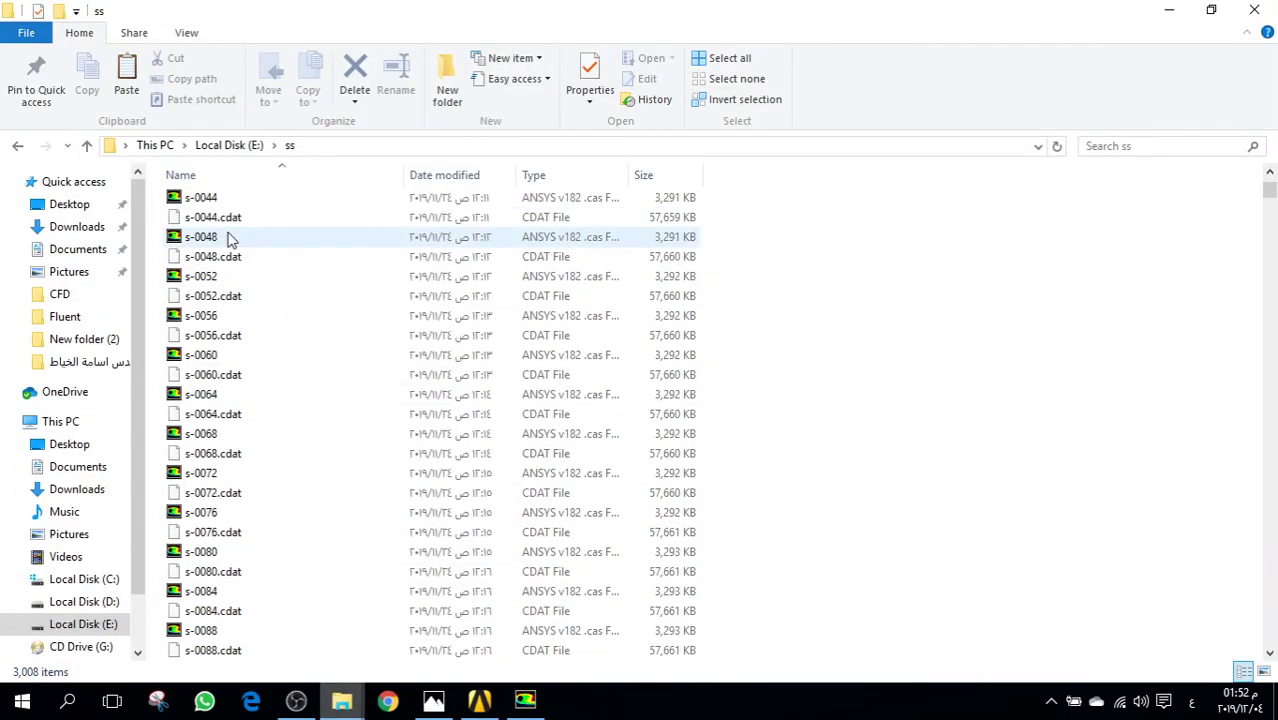
scroll(232, 240, down, 20)
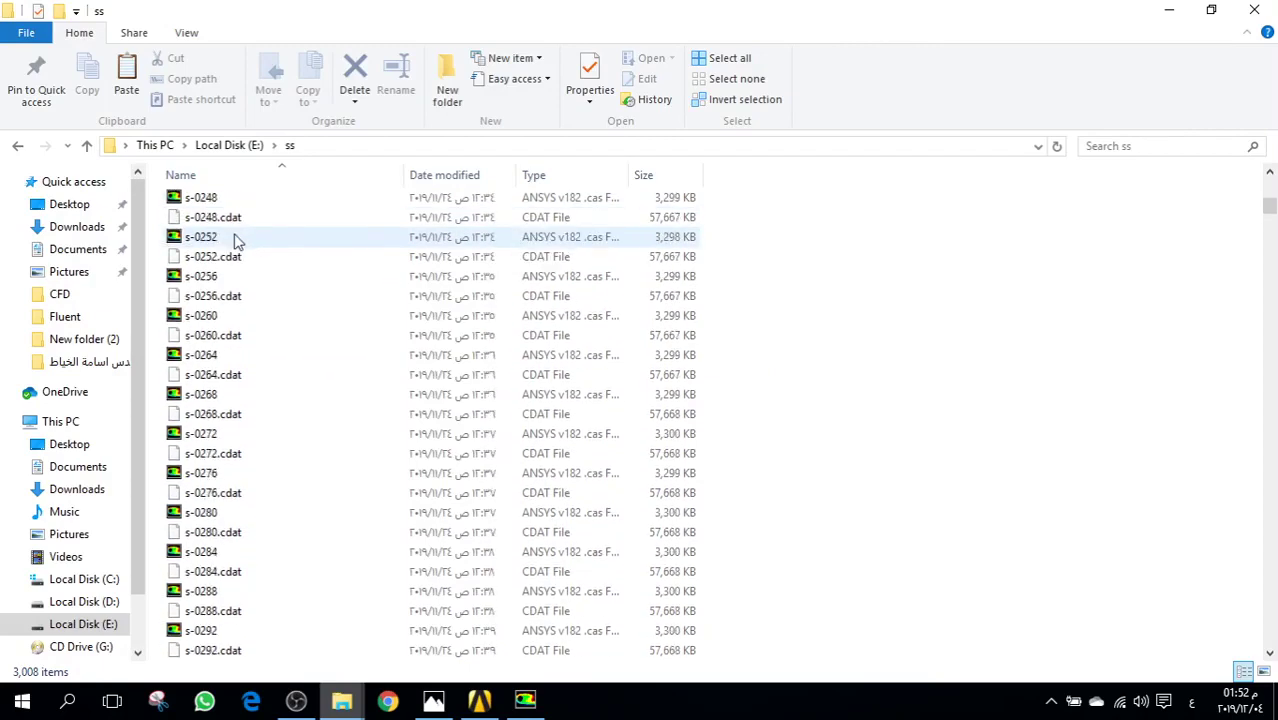
scroll(237, 241, down, 9)
drag(1269, 210, 1225, 660)
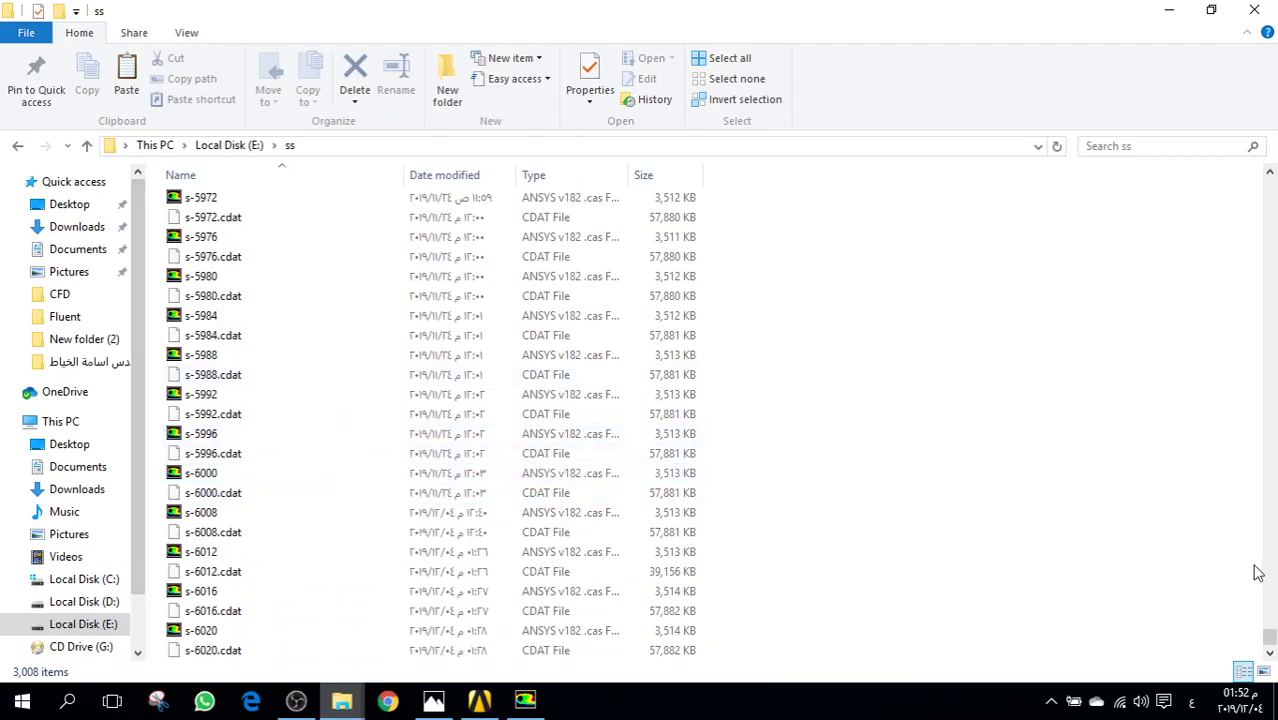
- Return to the first exported files and check the ss folder's total size in its properties
drag(1270, 640, 1270, 178)
click(589, 75)
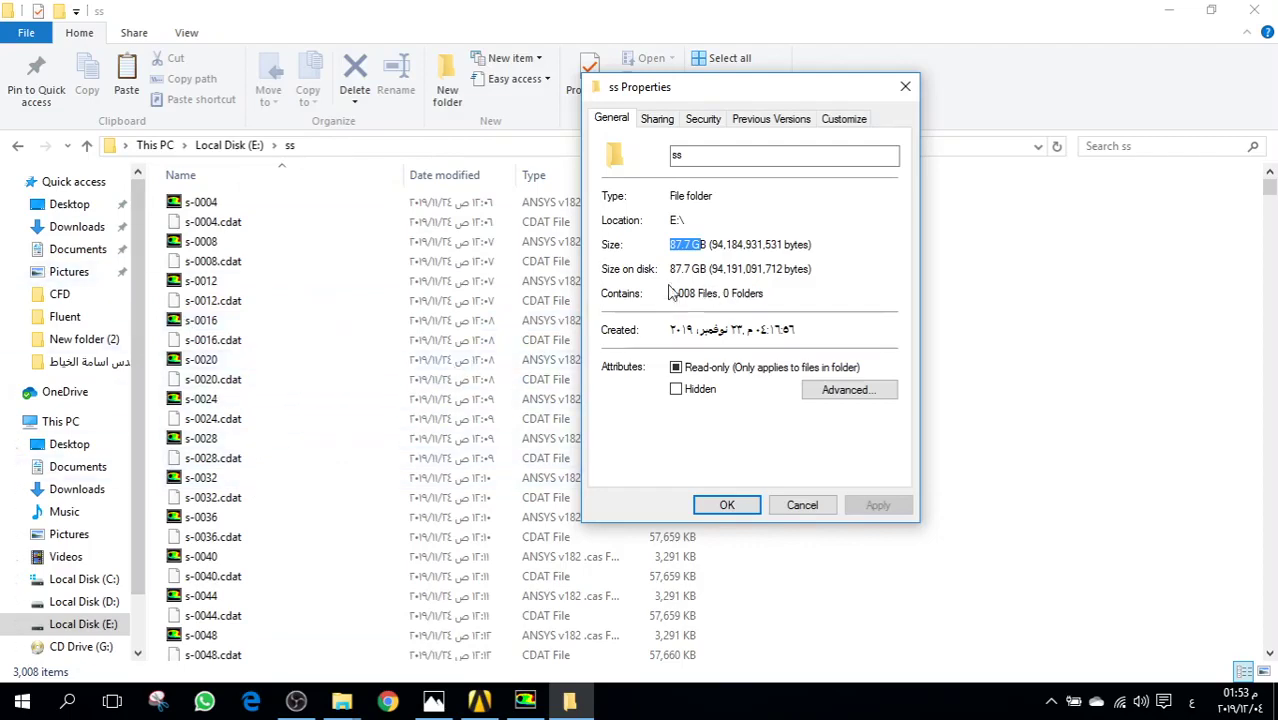
drag(711, 246, 672, 248)
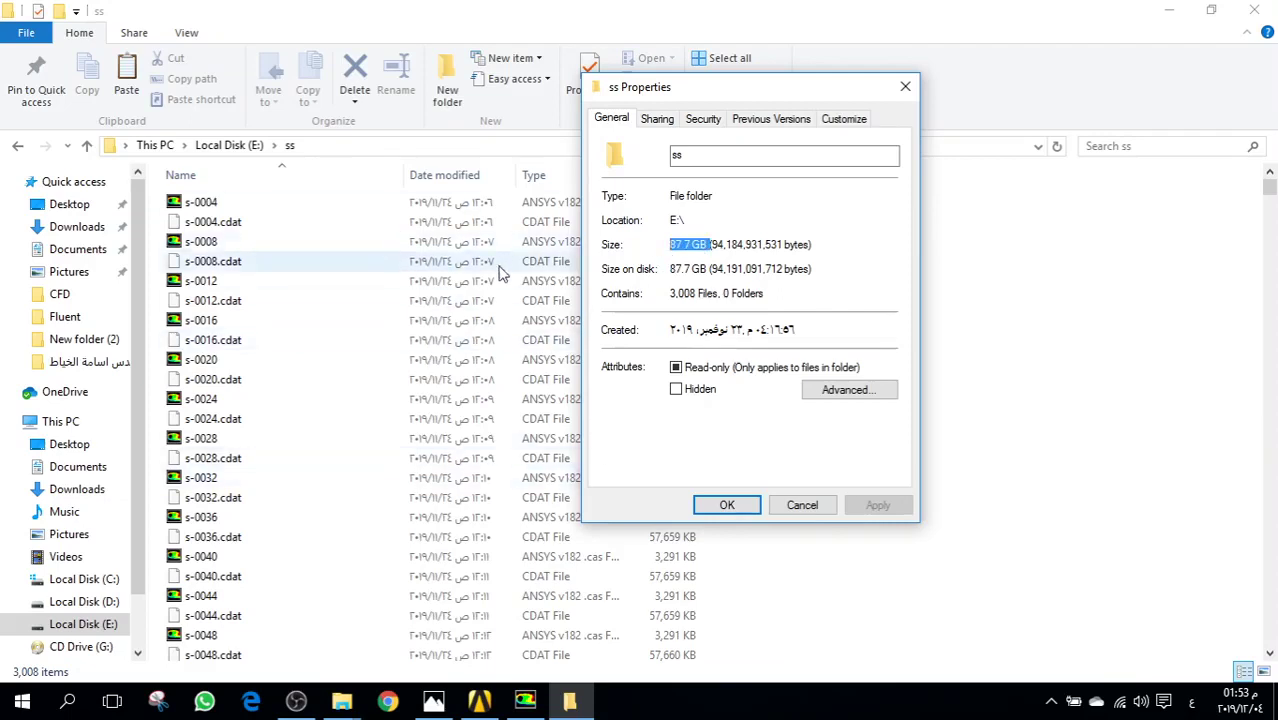
drag(657, 89, 828, 108)
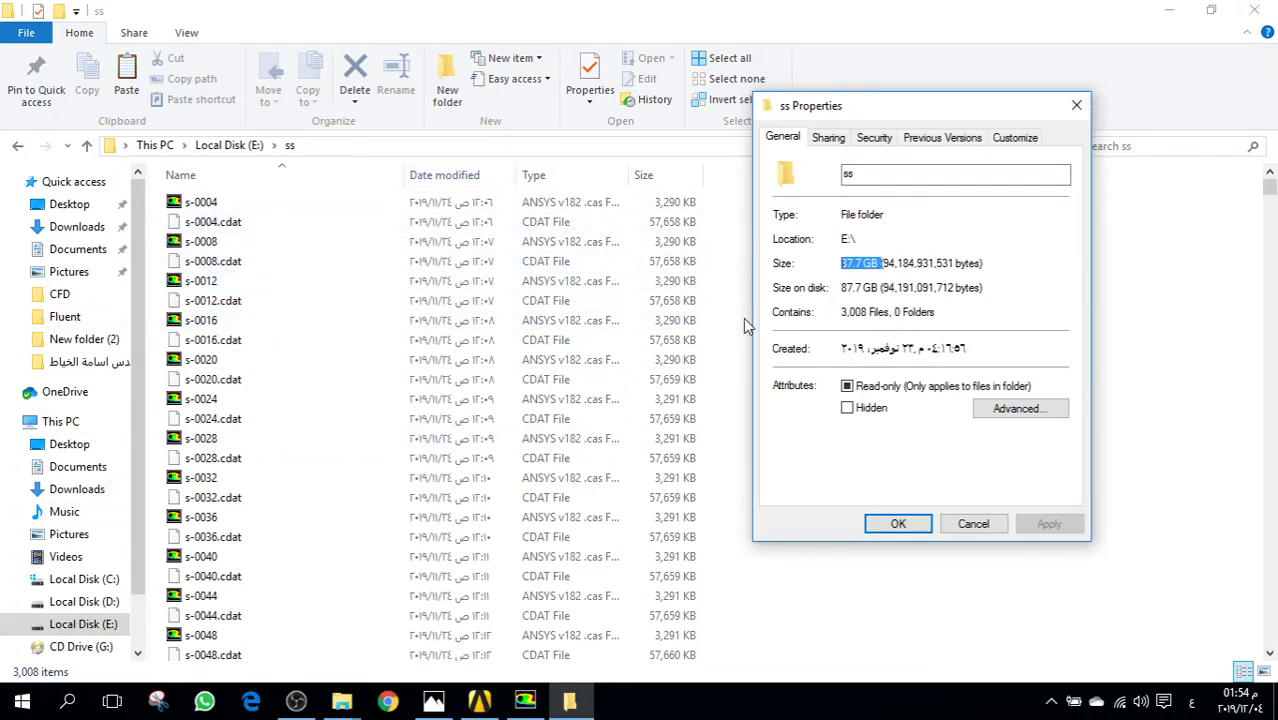
- Browse the first few hundred time steps of exported files again, then close the folder properties
scroll(218, 219, down, 1)
scroll(226, 235, up, 1)
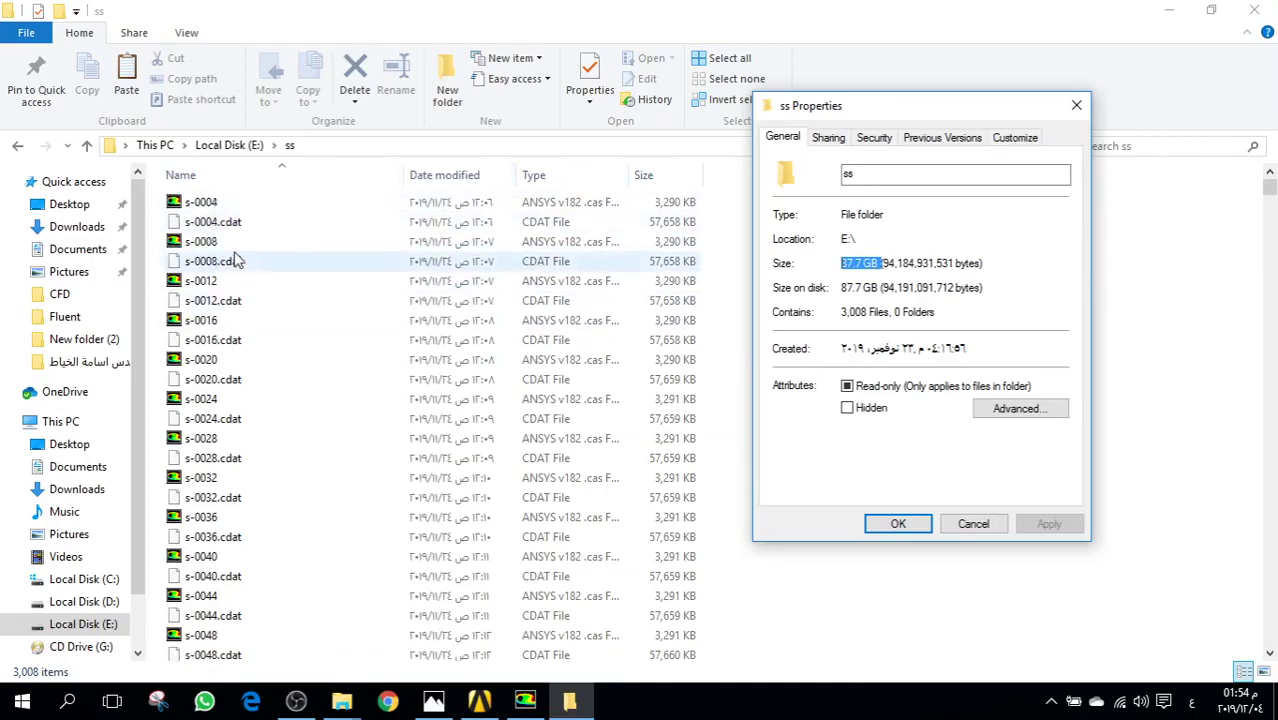
scroll(230, 232, down, 1)
scroll(240, 235, down, 20)
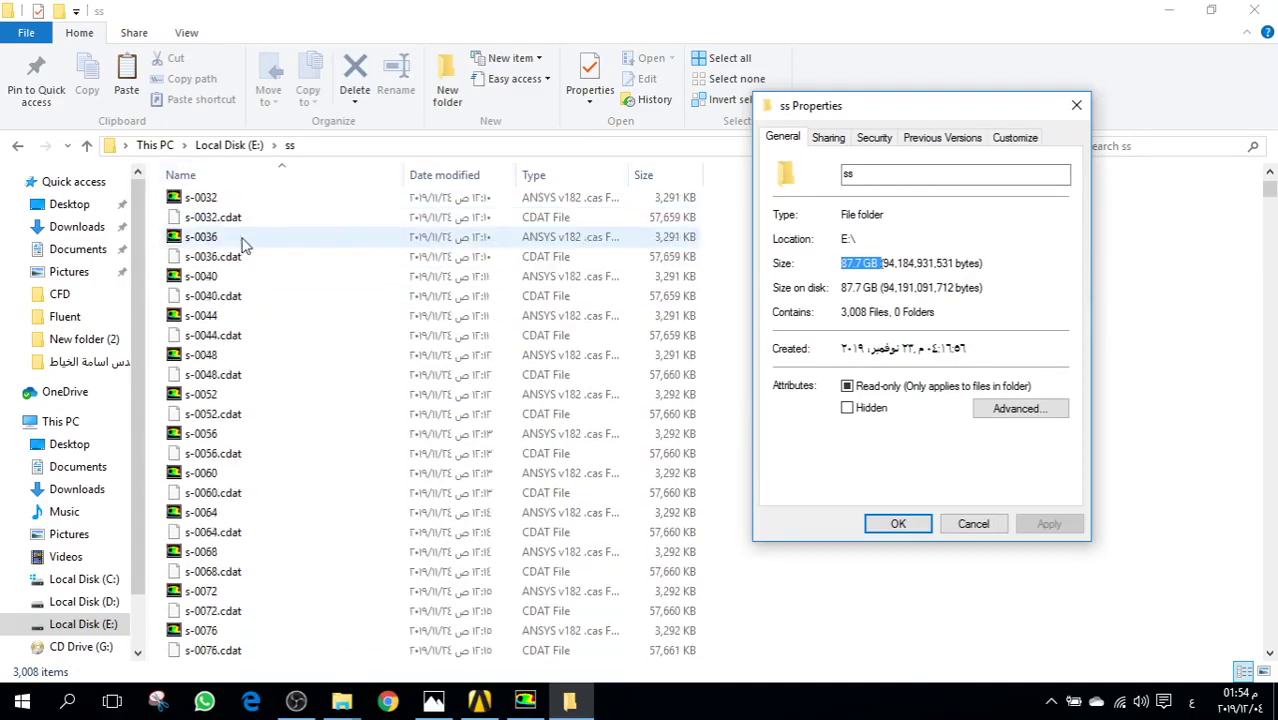
scroll(250, 257, down, 10)
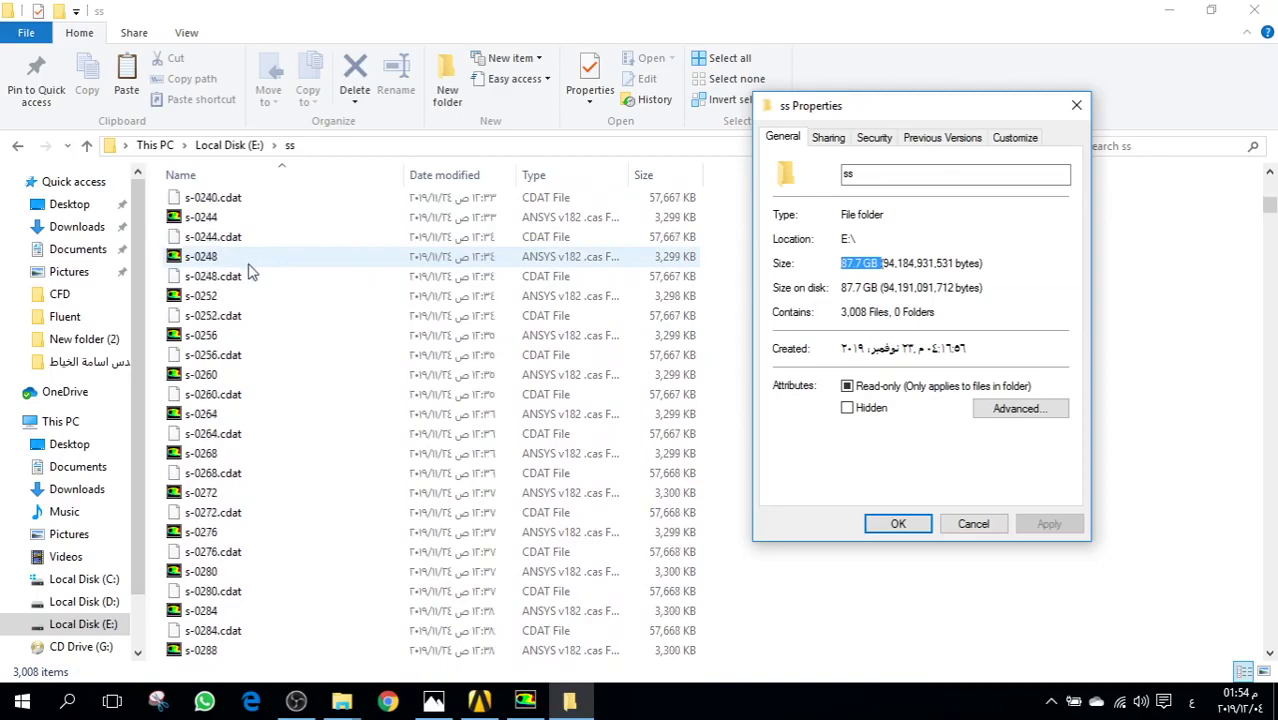
scroll(216, 265, up, 20)
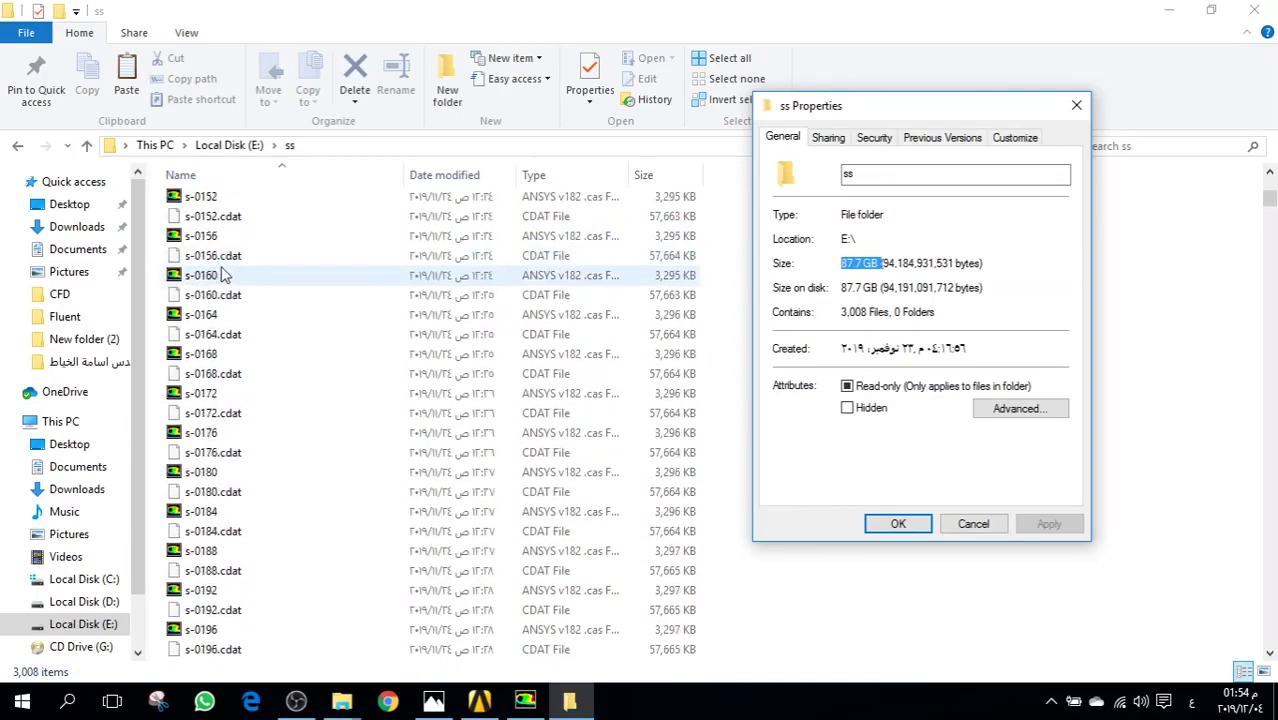
scroll(300, 285, up, 3)
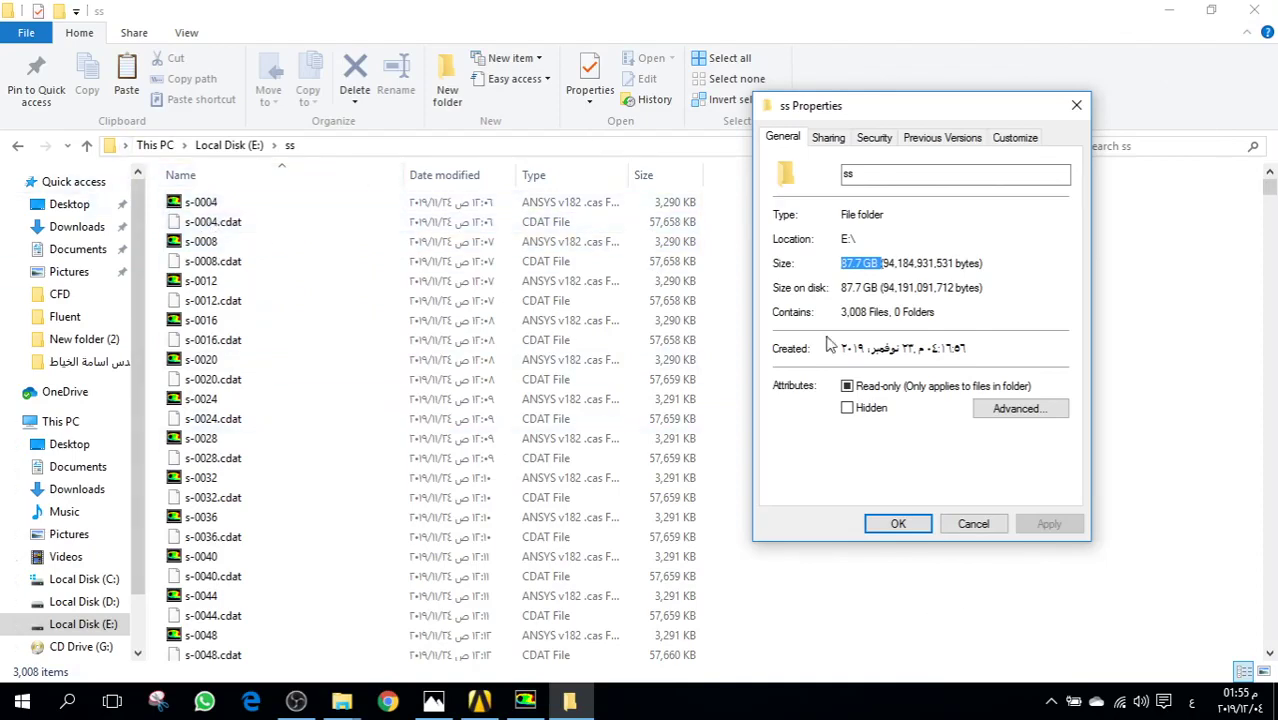
click(972, 523)
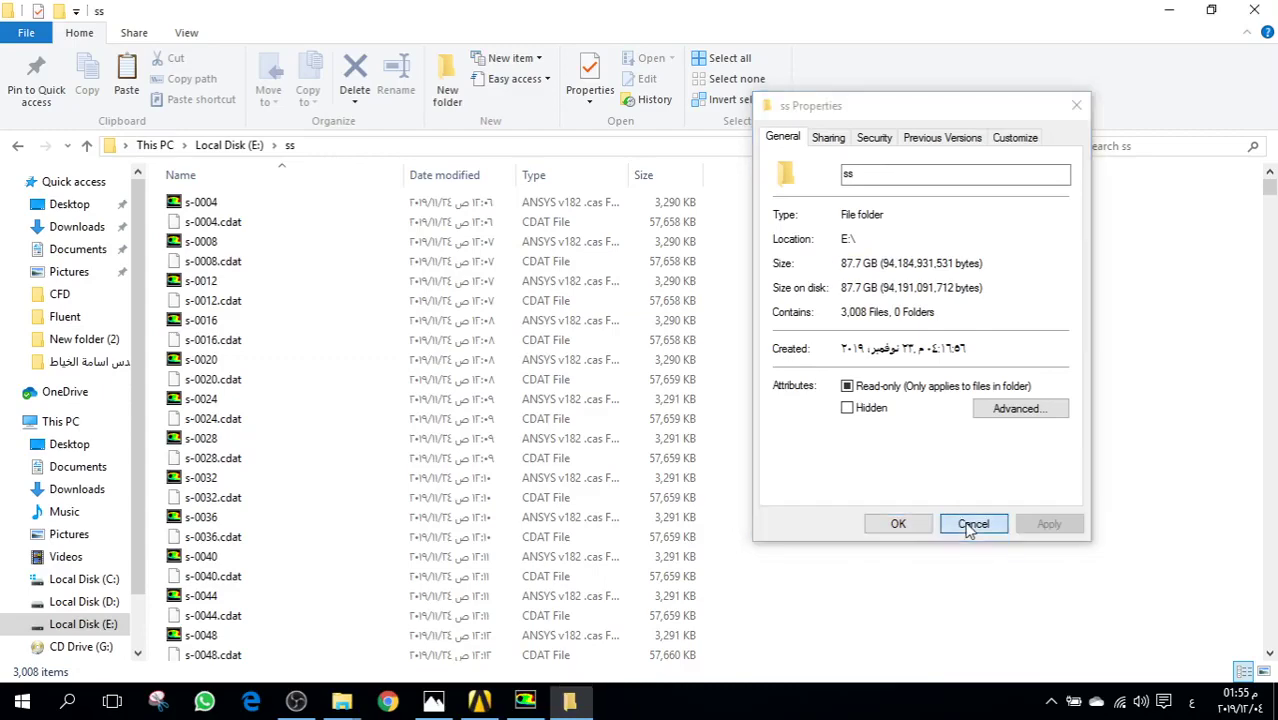
- Return to Fluent and view the Save Picture options and destination for the residuals plot, leaving without saving
click(538, 704)
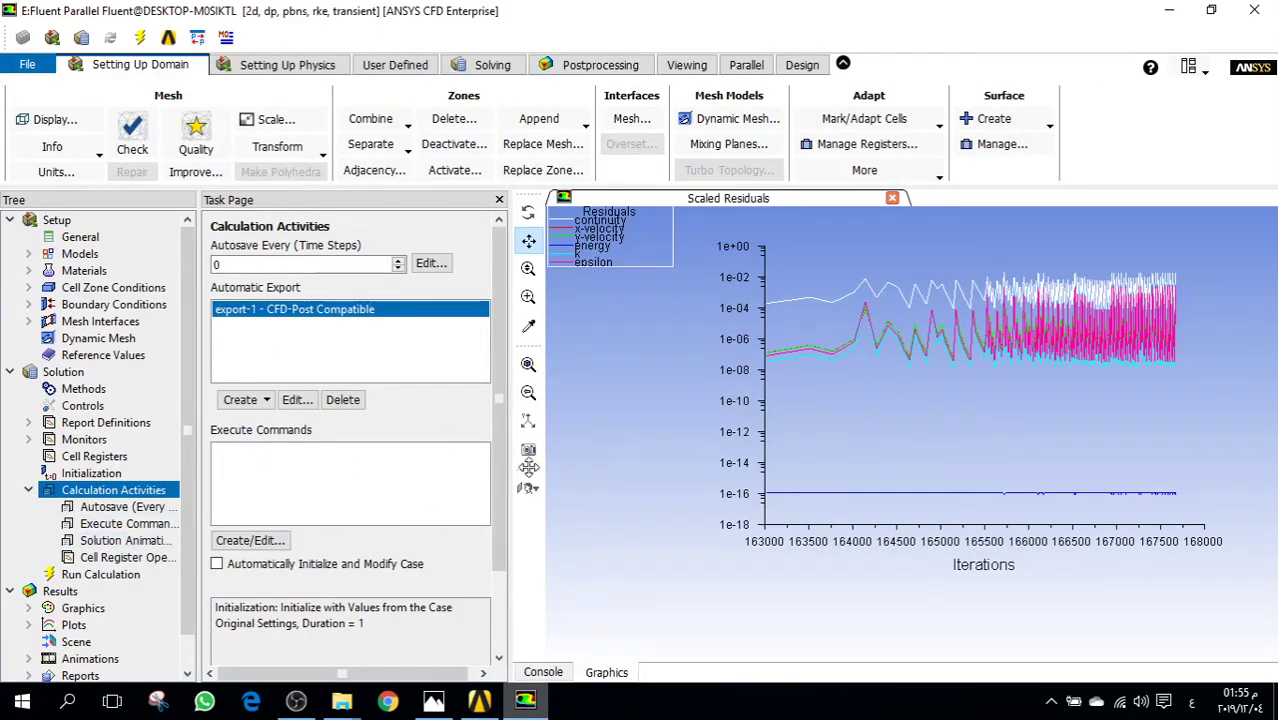
click(528, 450)
drag(472, 370, 342, 106)
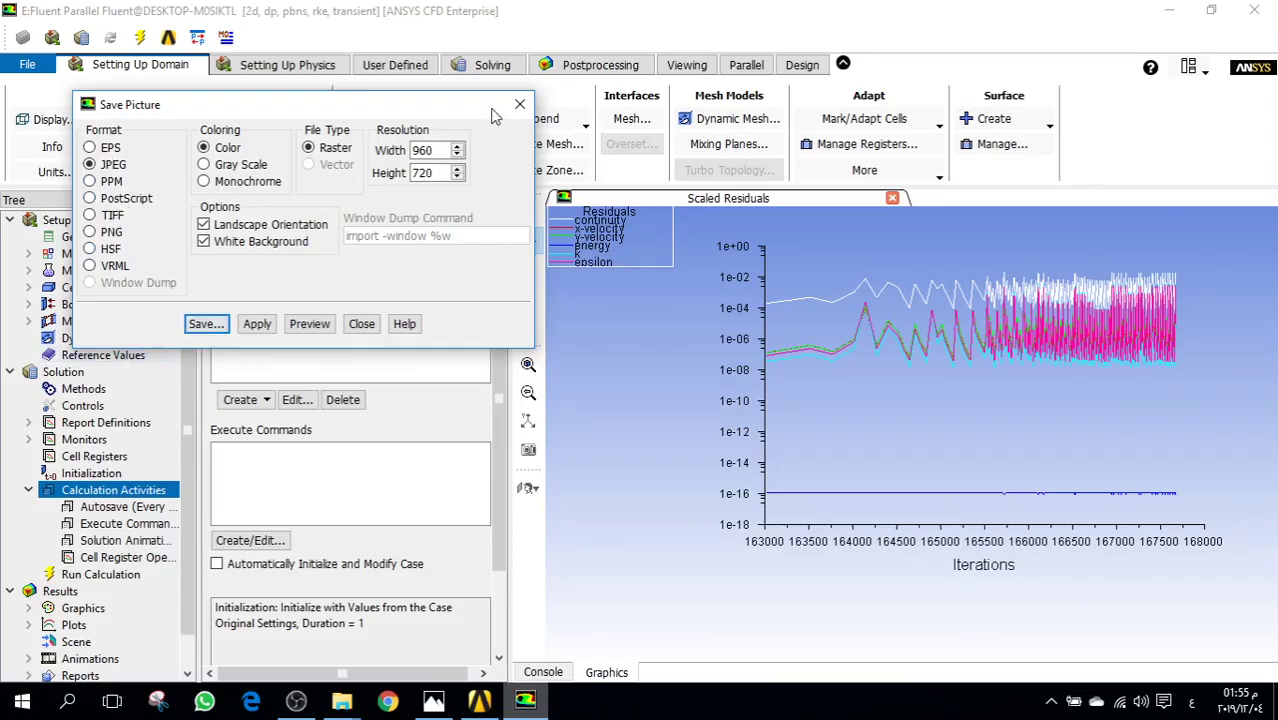
click(203, 323)
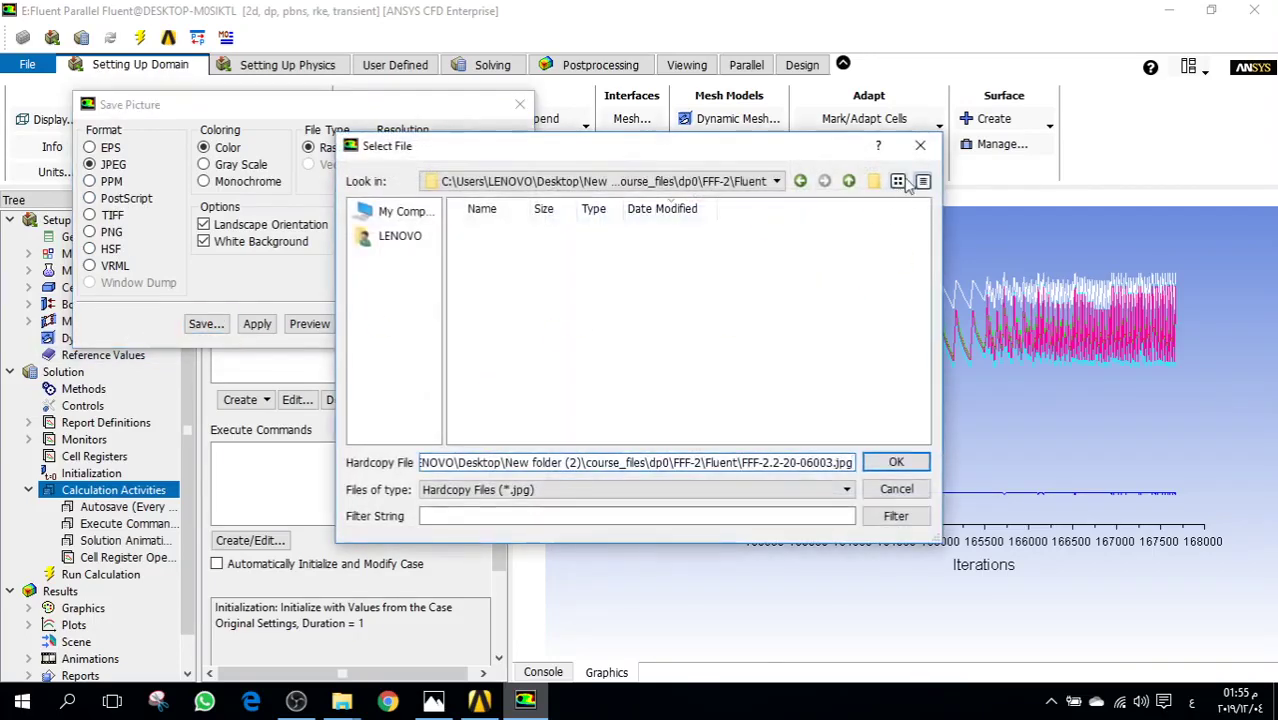
click(920, 147)
click(519, 104)
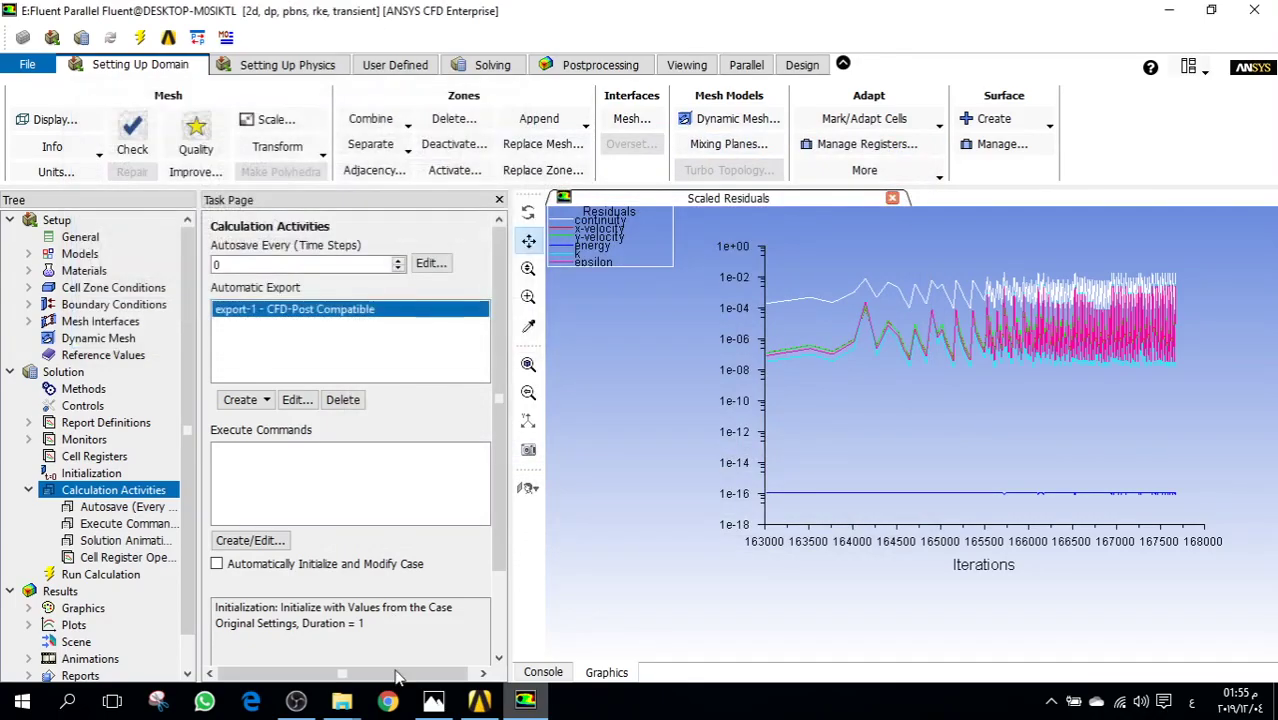
- View the moment plot image m.jpg once more and close it
click(433, 701)
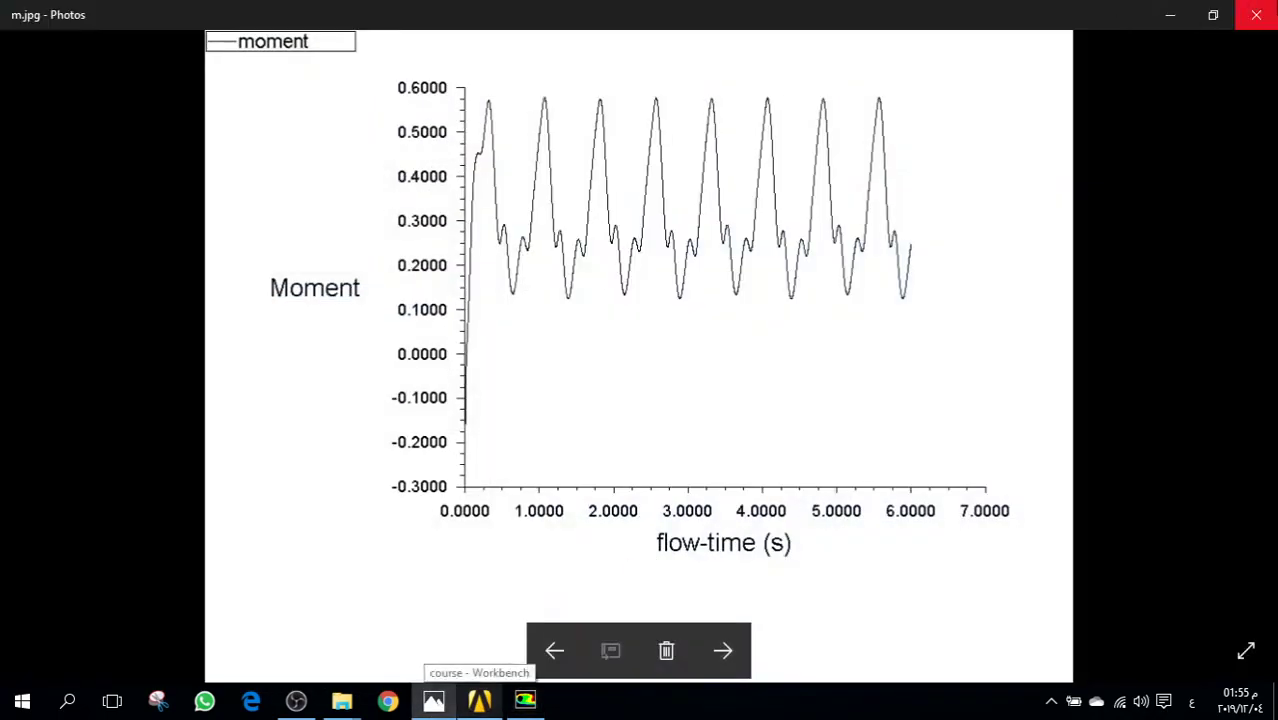
click(1256, 15)
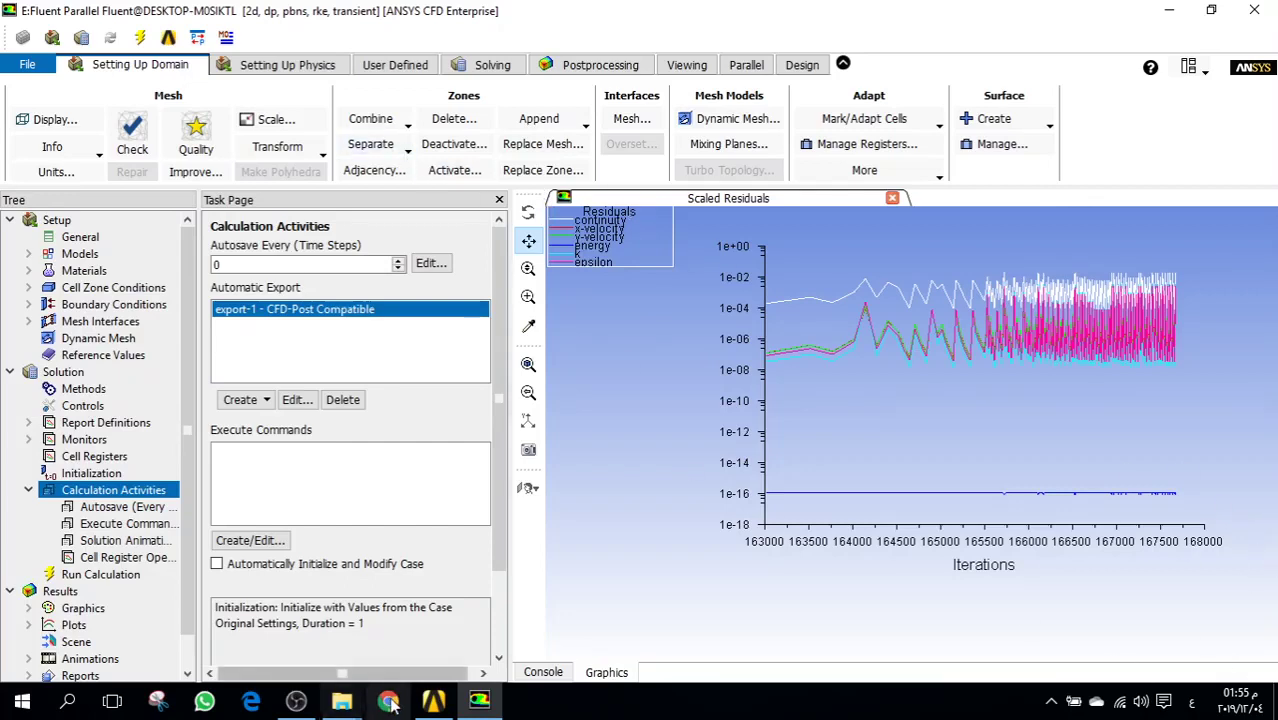
- Collapse Calculation Activities, view the Results page and the postprocessing tools in Fluent, then switch to the Workbench project
click(30, 490)
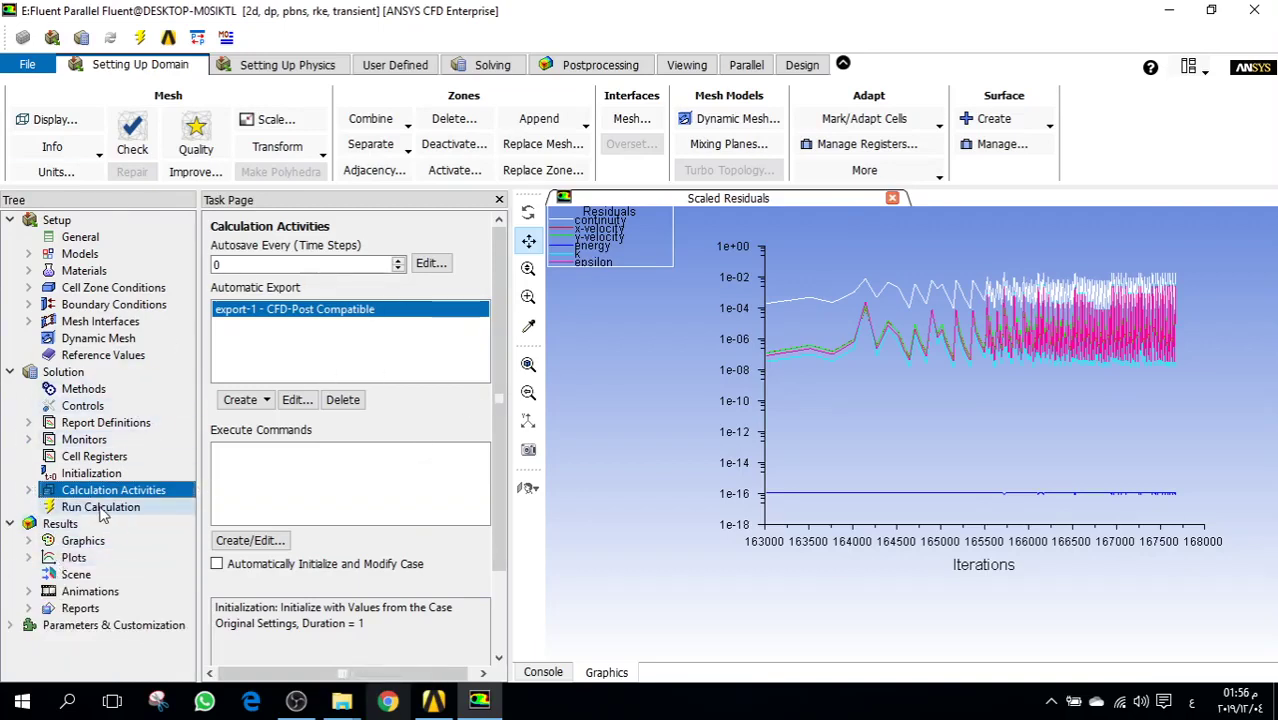
click(55, 524)
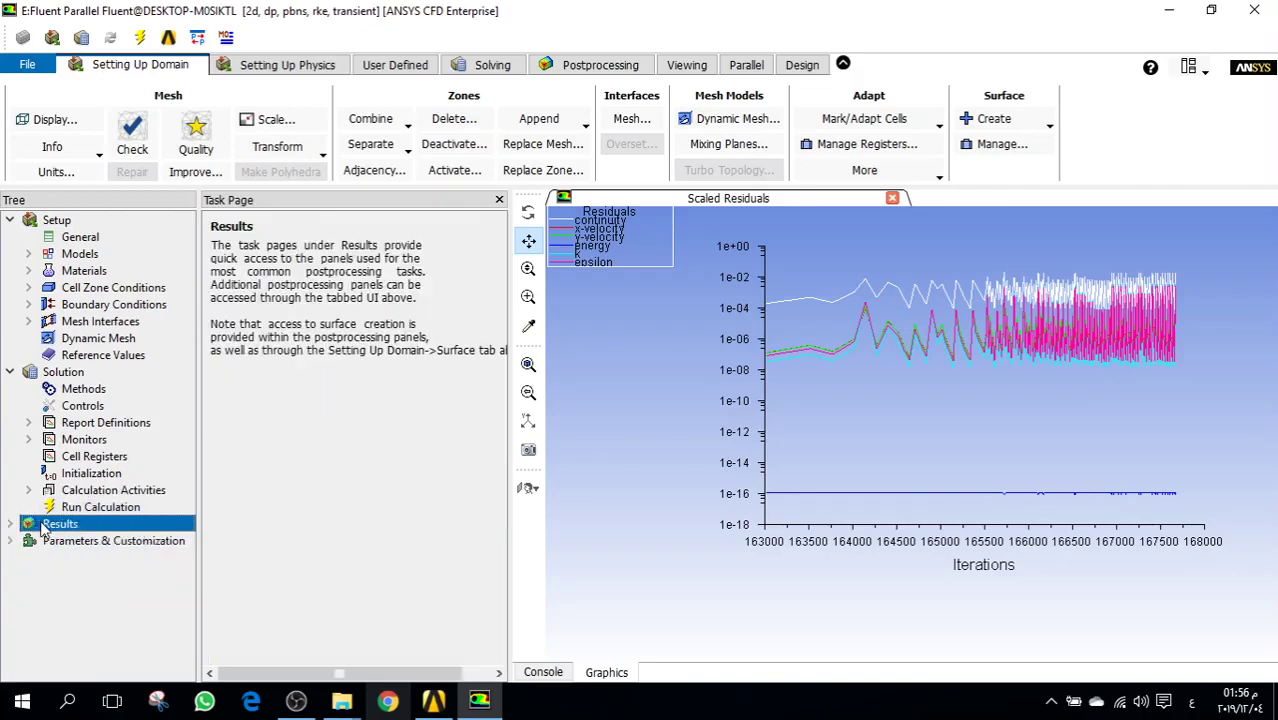
click(590, 66)
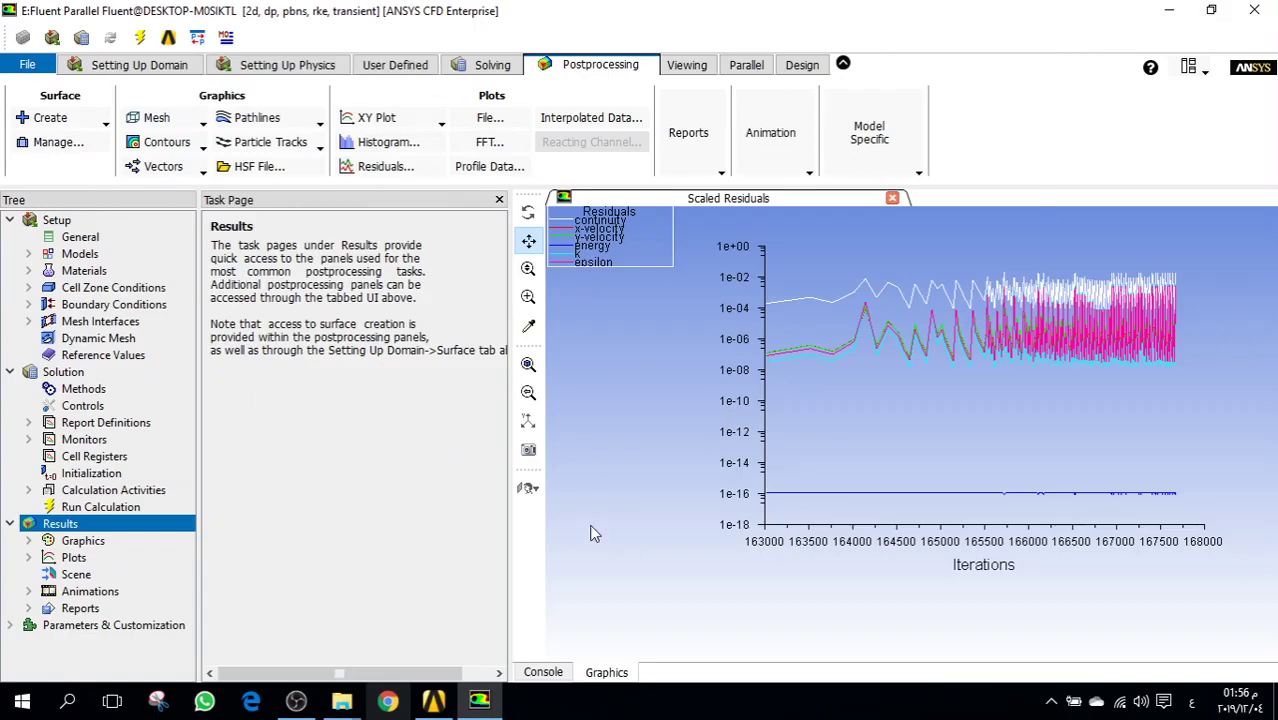
click(457, 705)
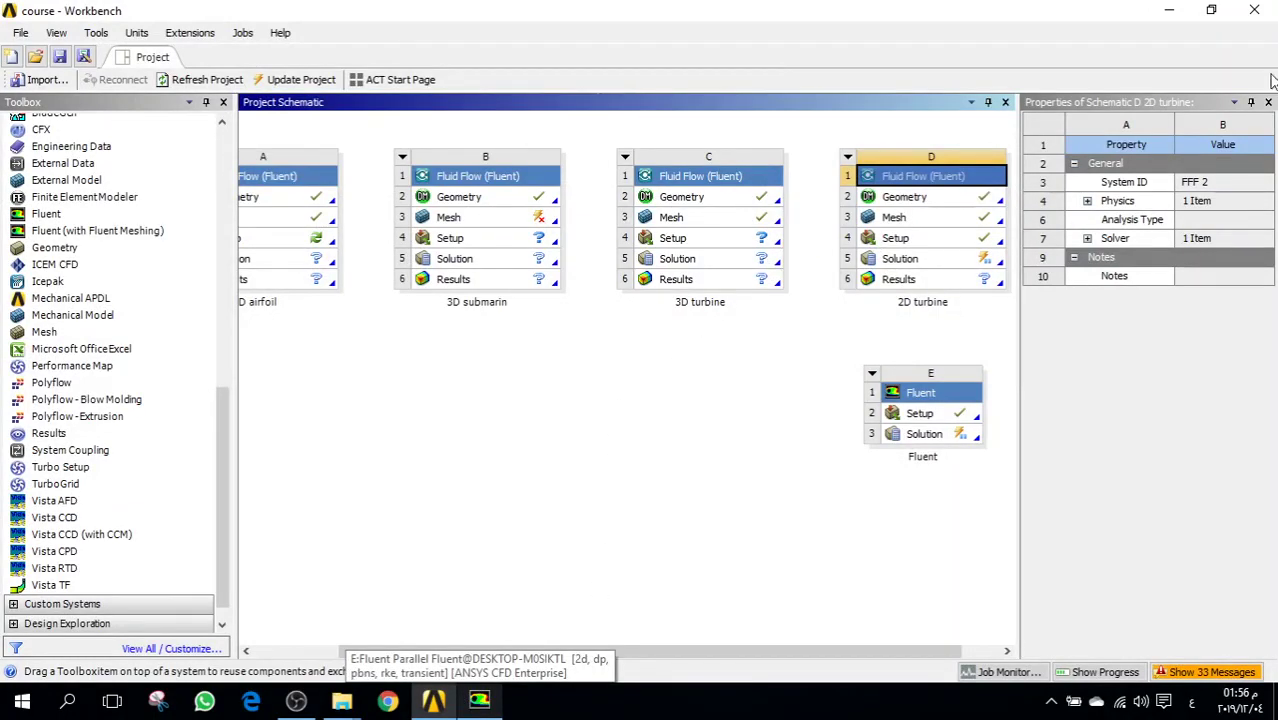
- Close the schematic properties in Workbench, then switch to Fluent and view the automatic export under Calculation Activities
click(1268, 102)
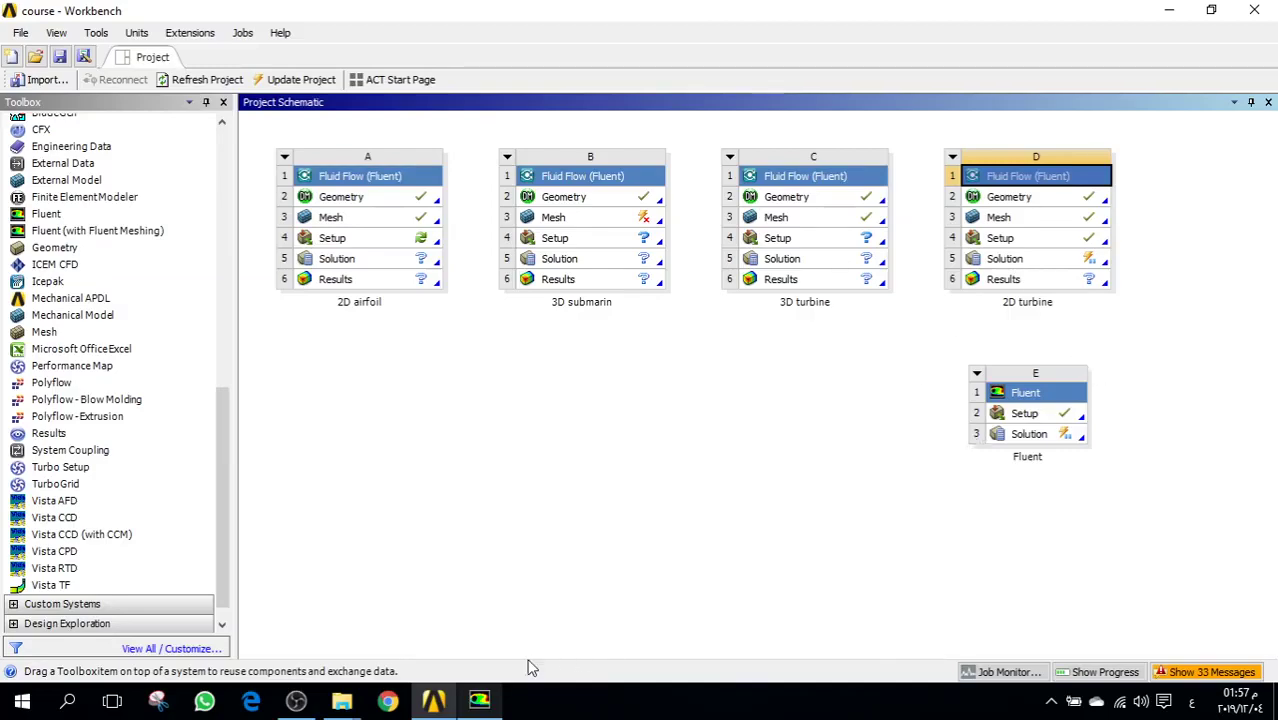
click(479, 700)
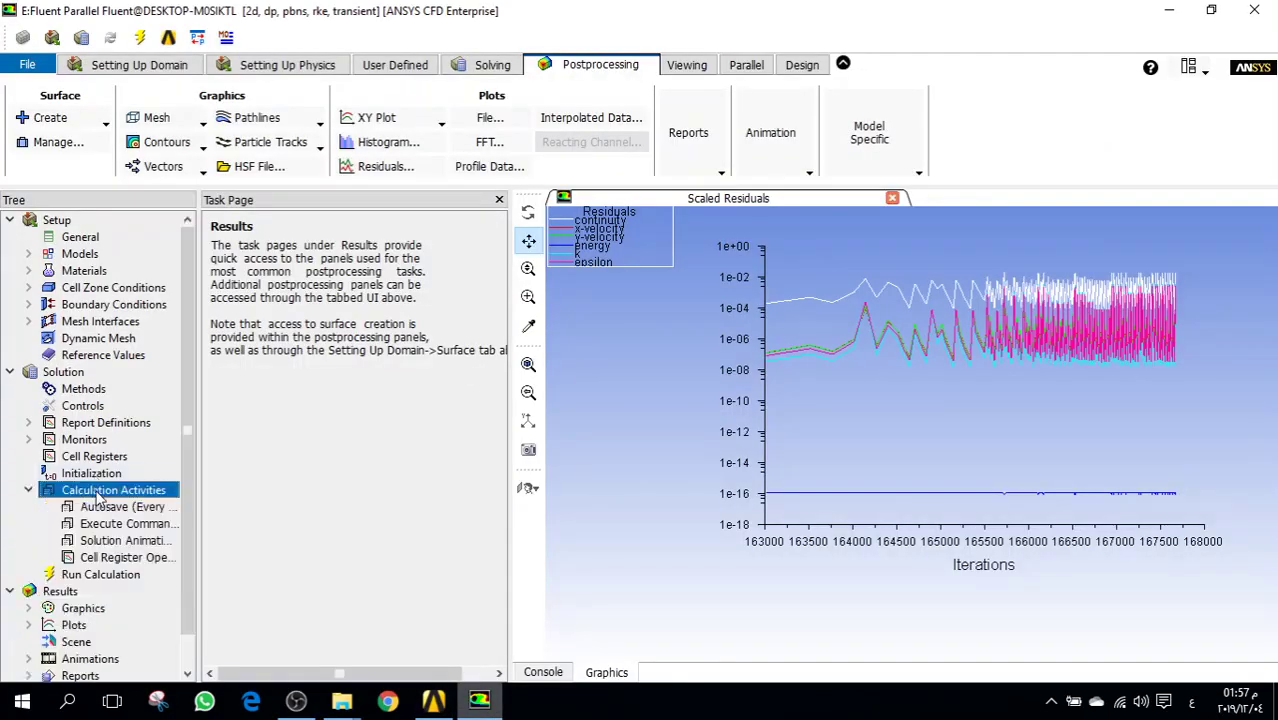
double_click(97, 492)
click(29, 490)
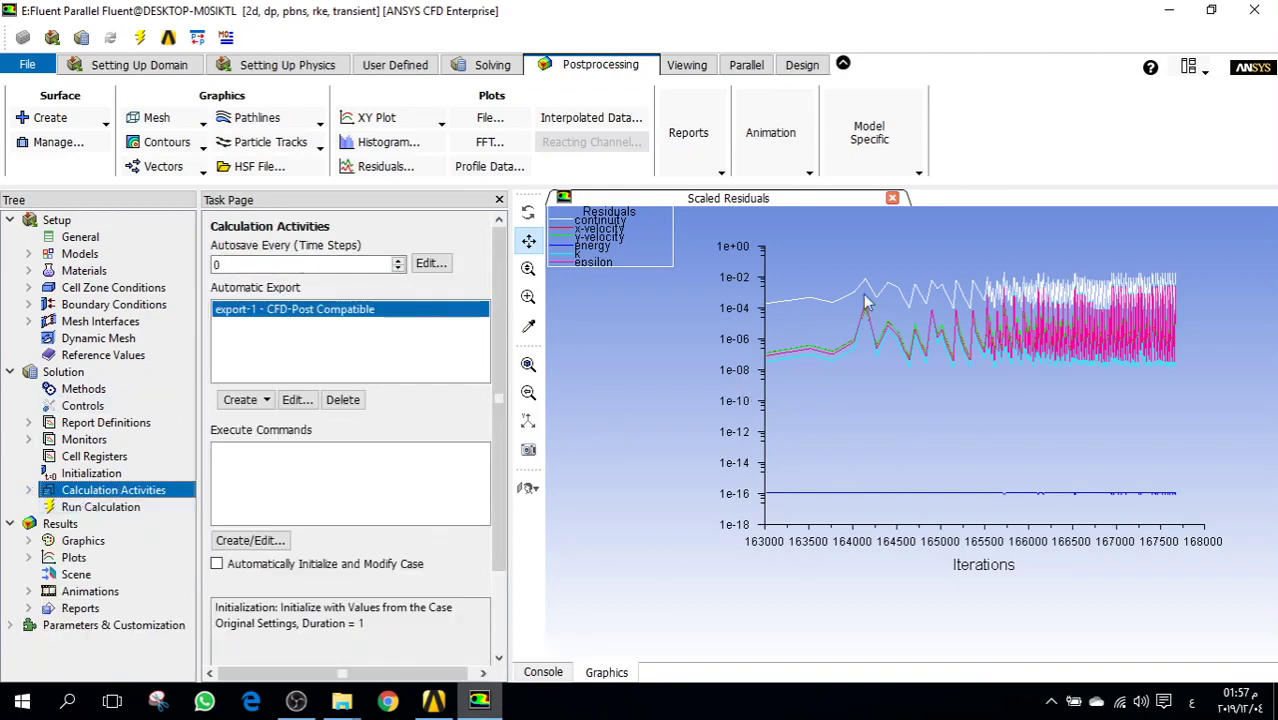
- Switch to Workbench and add a standalone Results system to the project beside the 2D turbine system
click(433, 700)
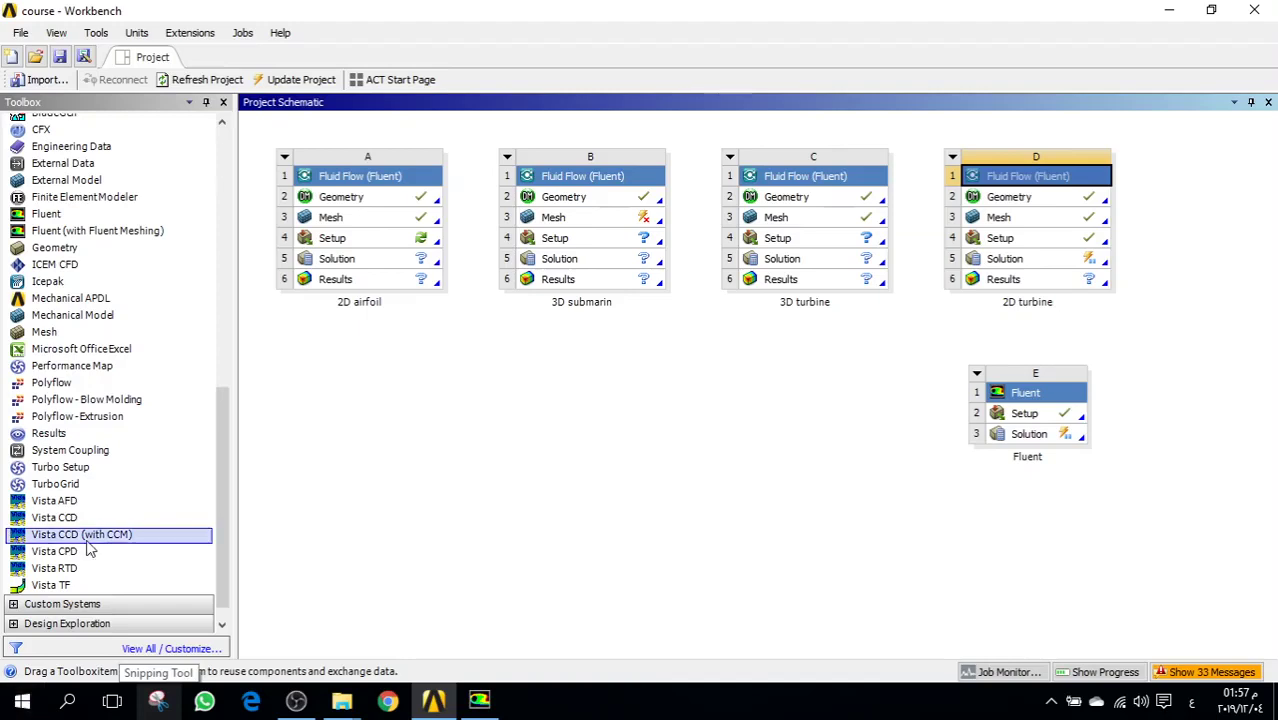
click(35, 437)
drag(36, 440, 1204, 222)
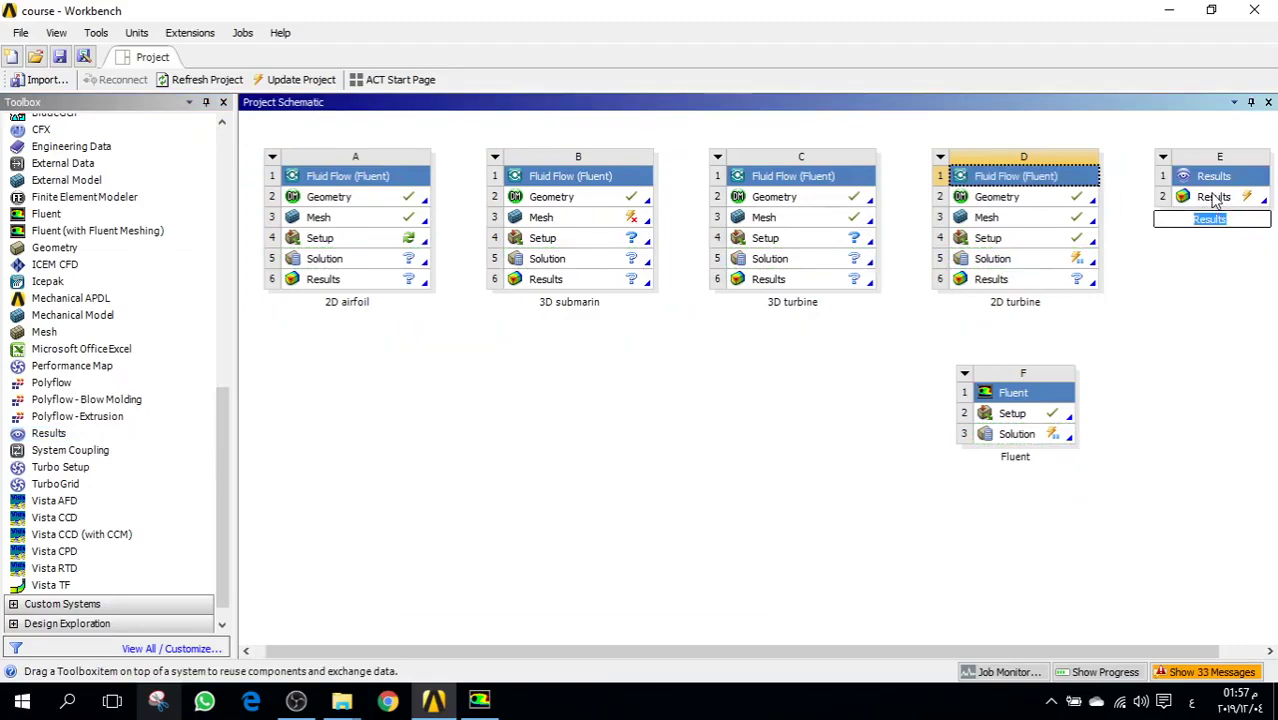
- Browse the exported case and CDAT files in the ss folder on drive E, then return to the Workbench project
click(342, 700)
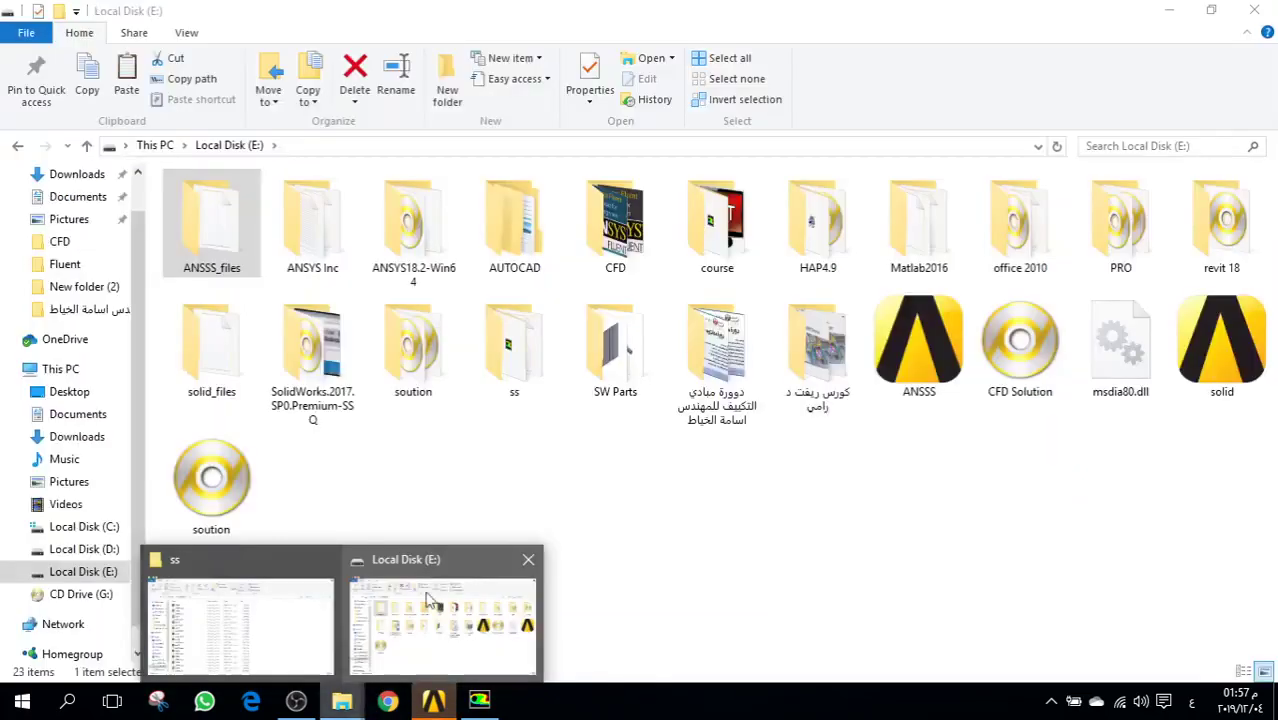
click(270, 637)
scroll(405, 330, down, 15)
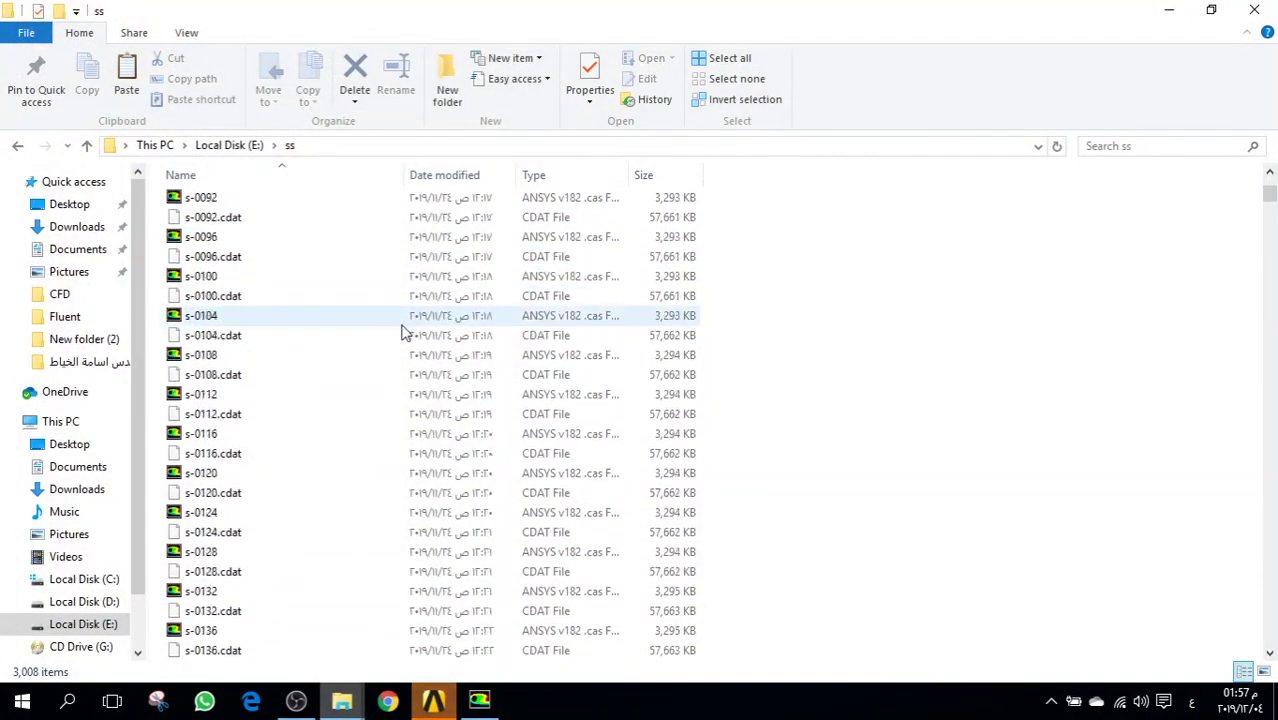
scroll(405, 332, up, 14)
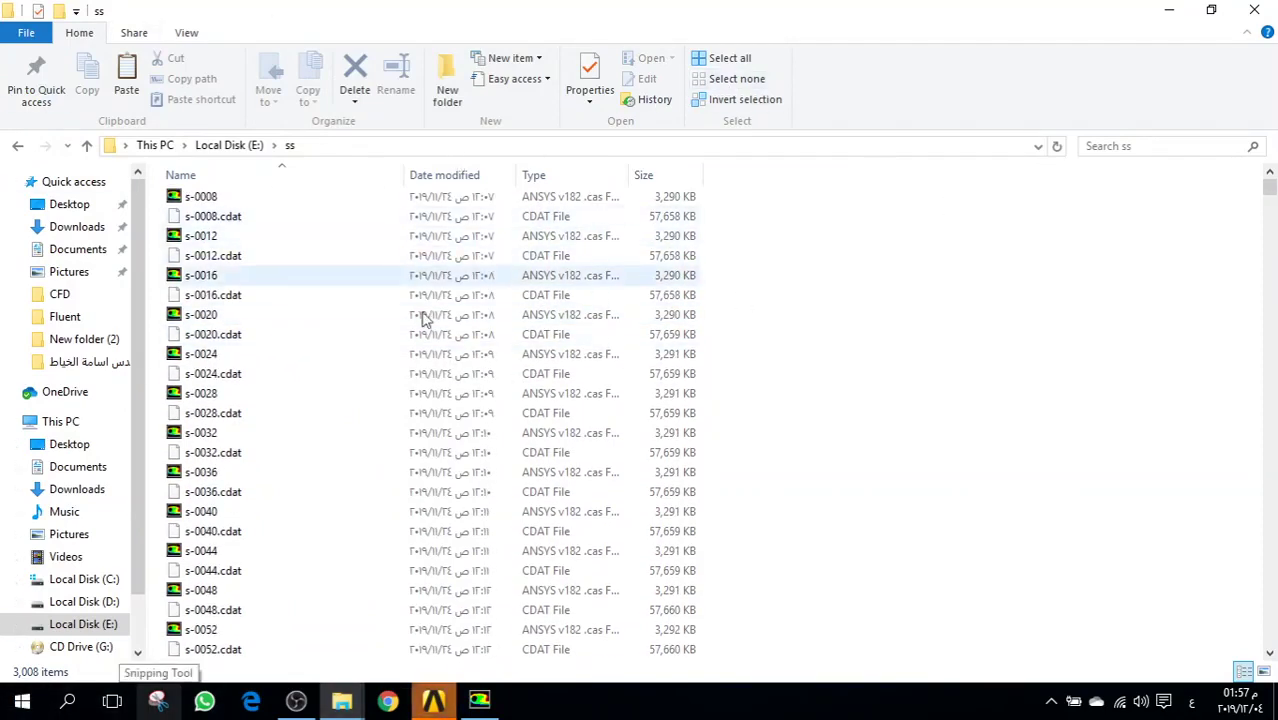
click(433, 700)
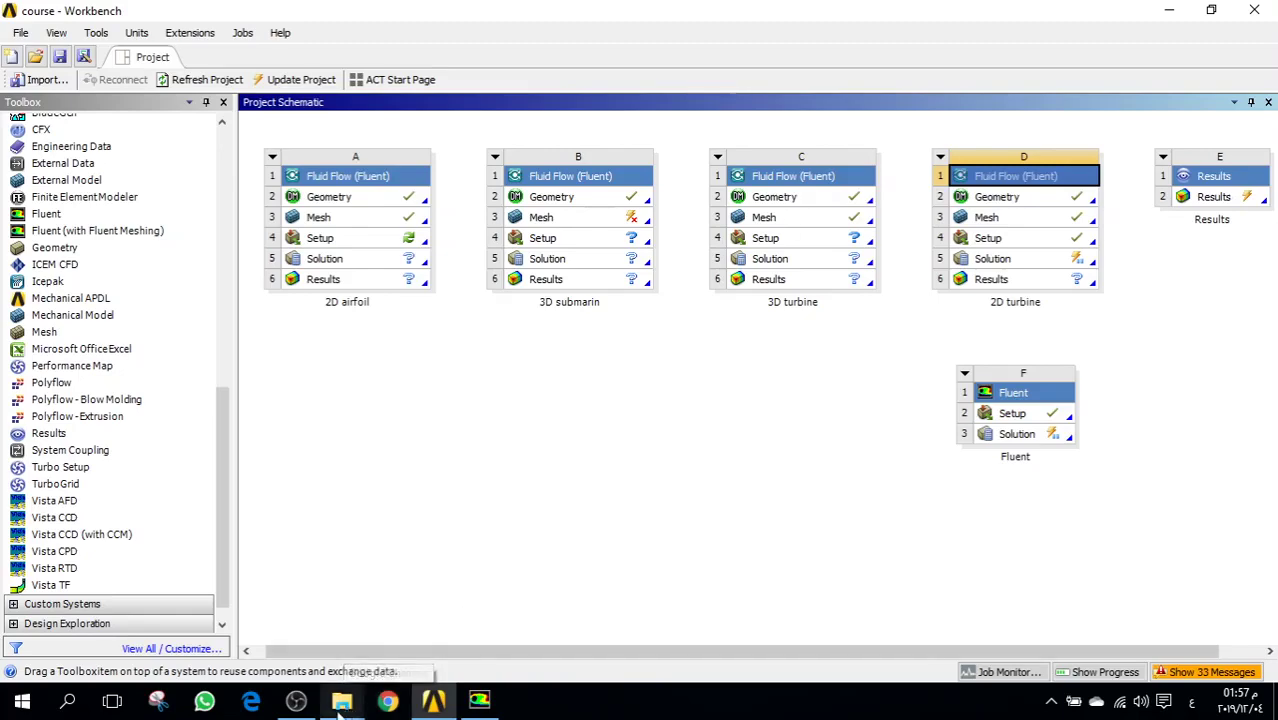
mouse_move(341, 700)
click(237, 620)
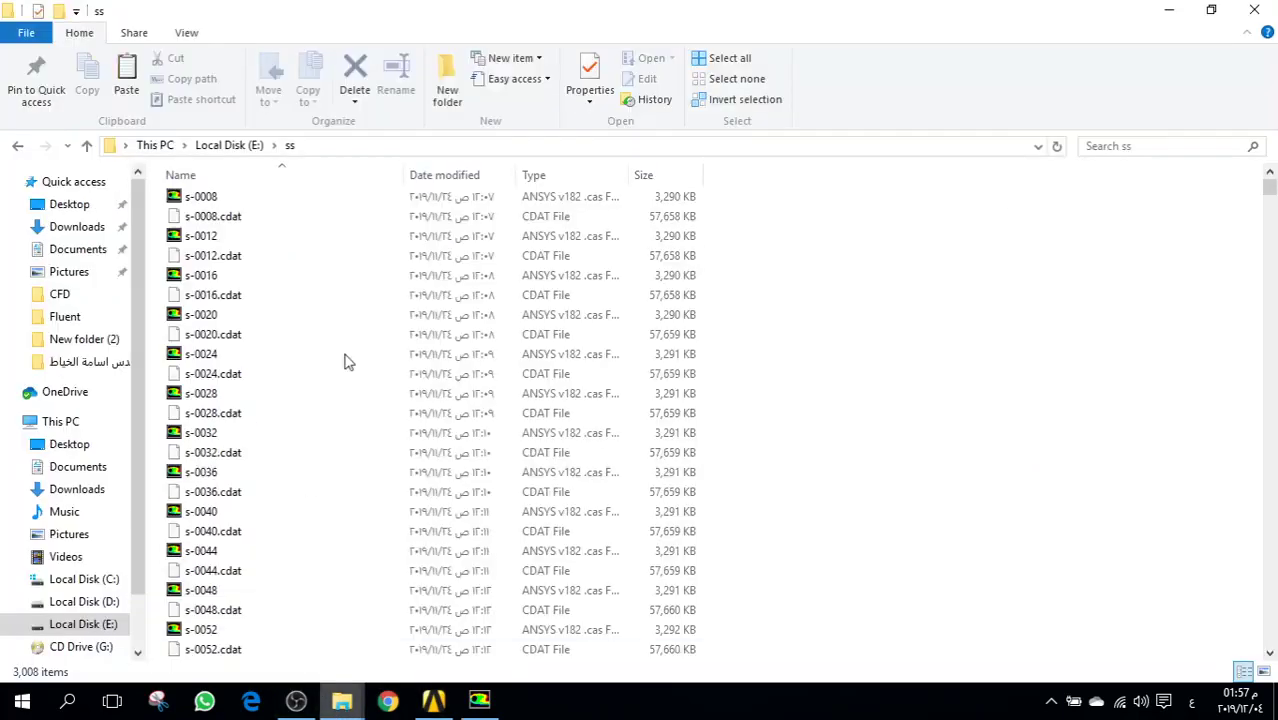
click(433, 700)
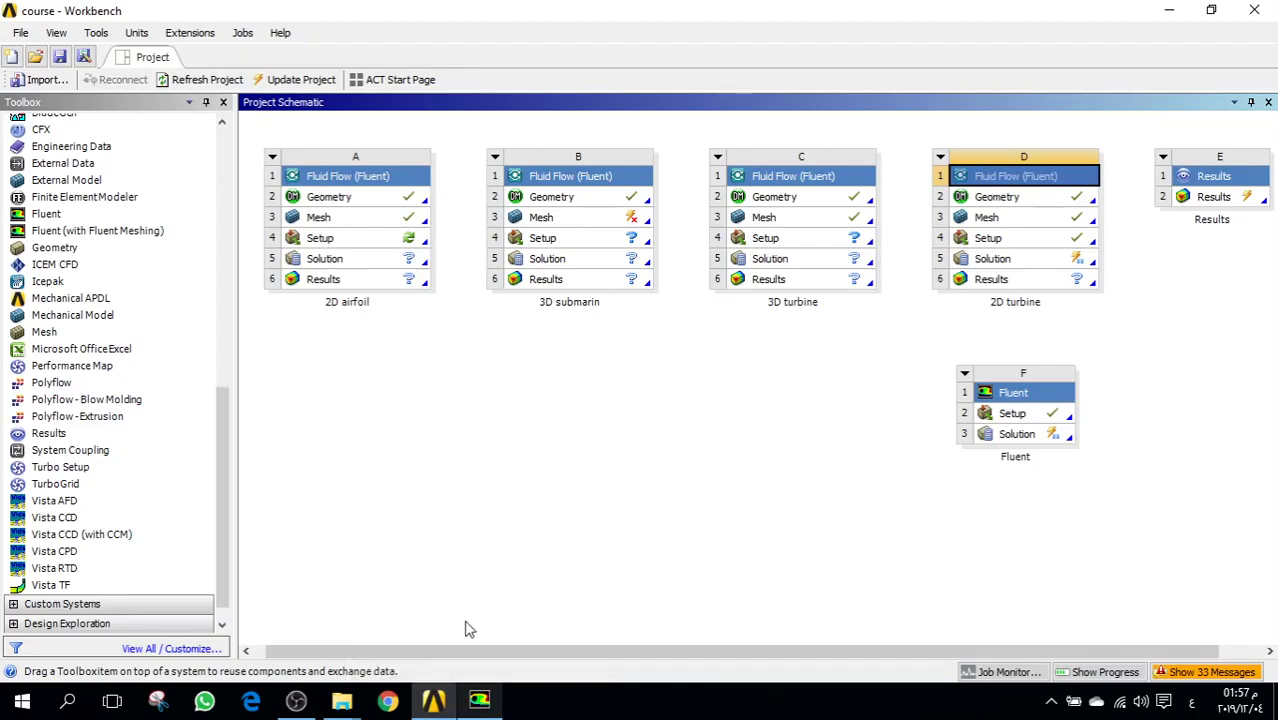
- Quit Fluent, using the settings and mesh changes for the current calculation only
click(479, 701)
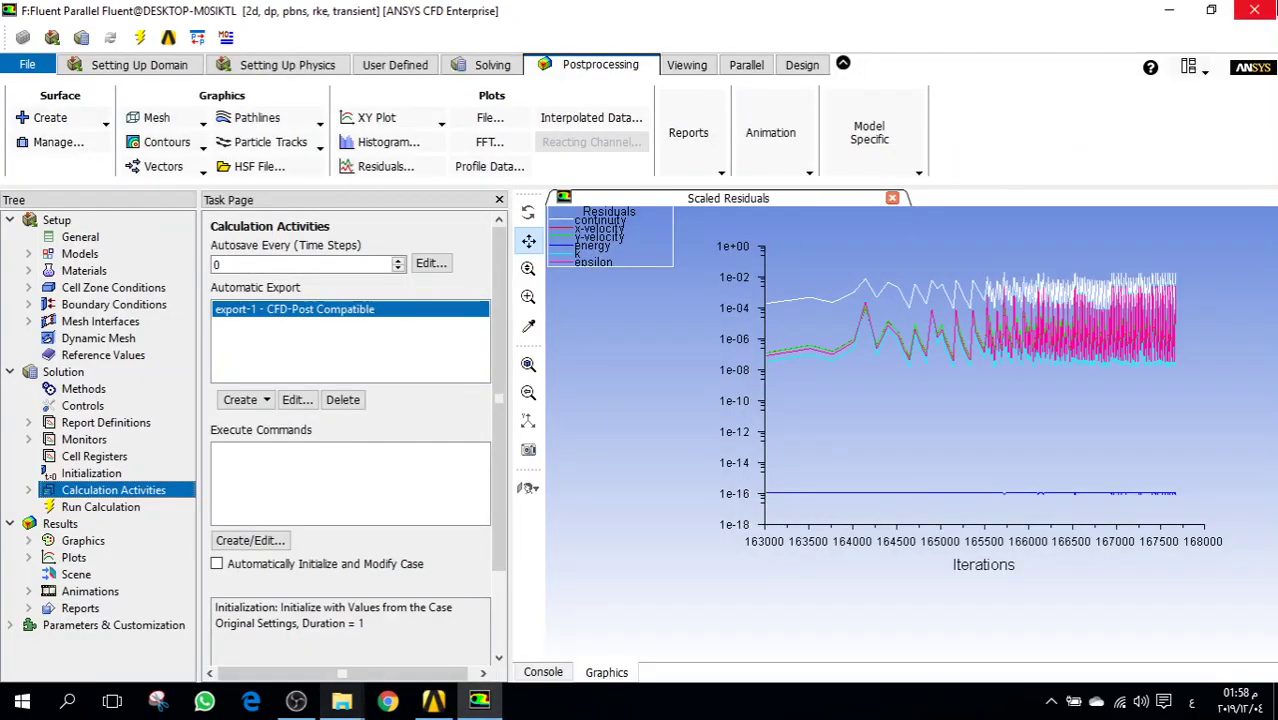
click(1254, 10)
click(668, 376)
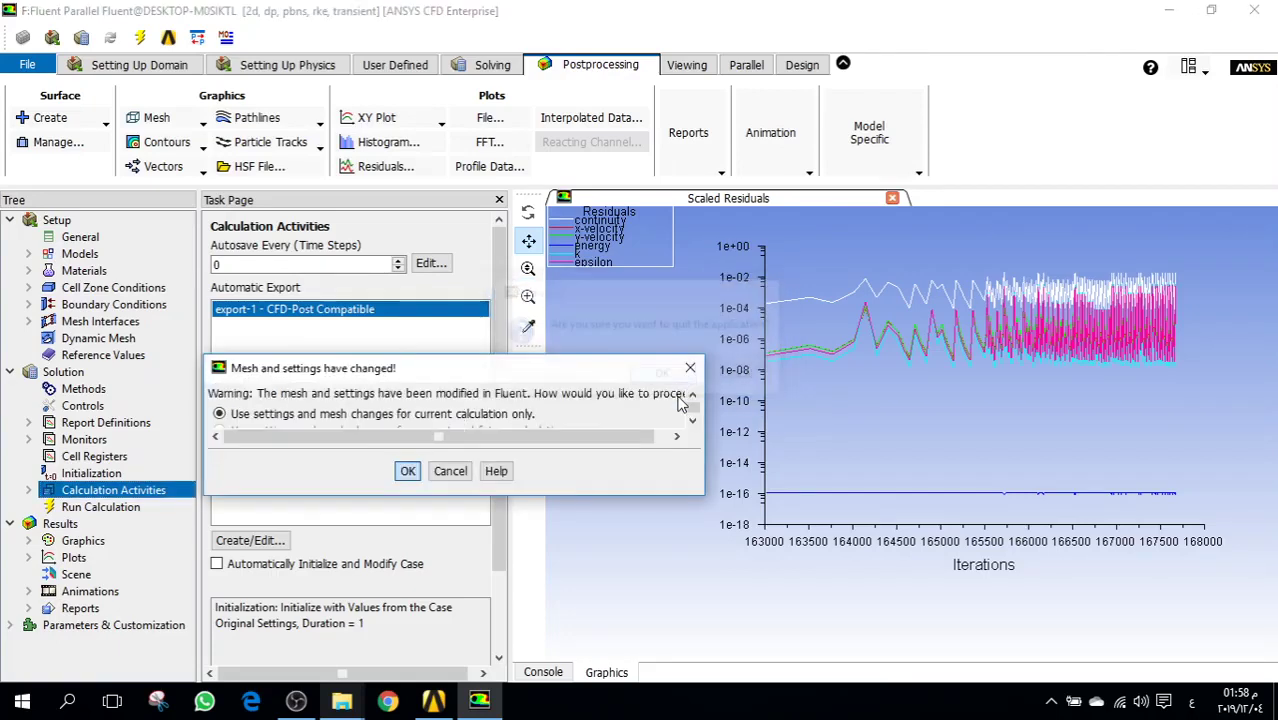
click(407, 488)
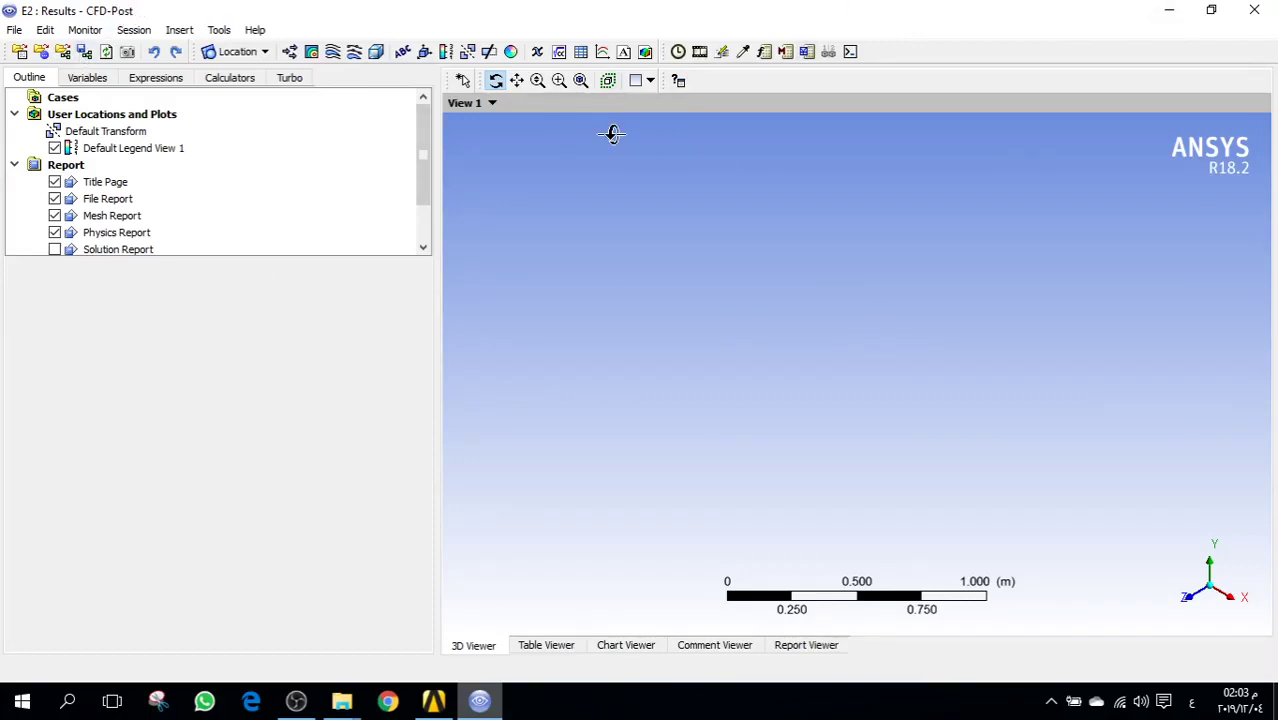
- Look at the 2D turbine system in Workbench and the exported files in the ss folder, then return to CFD-Post
click(433, 702)
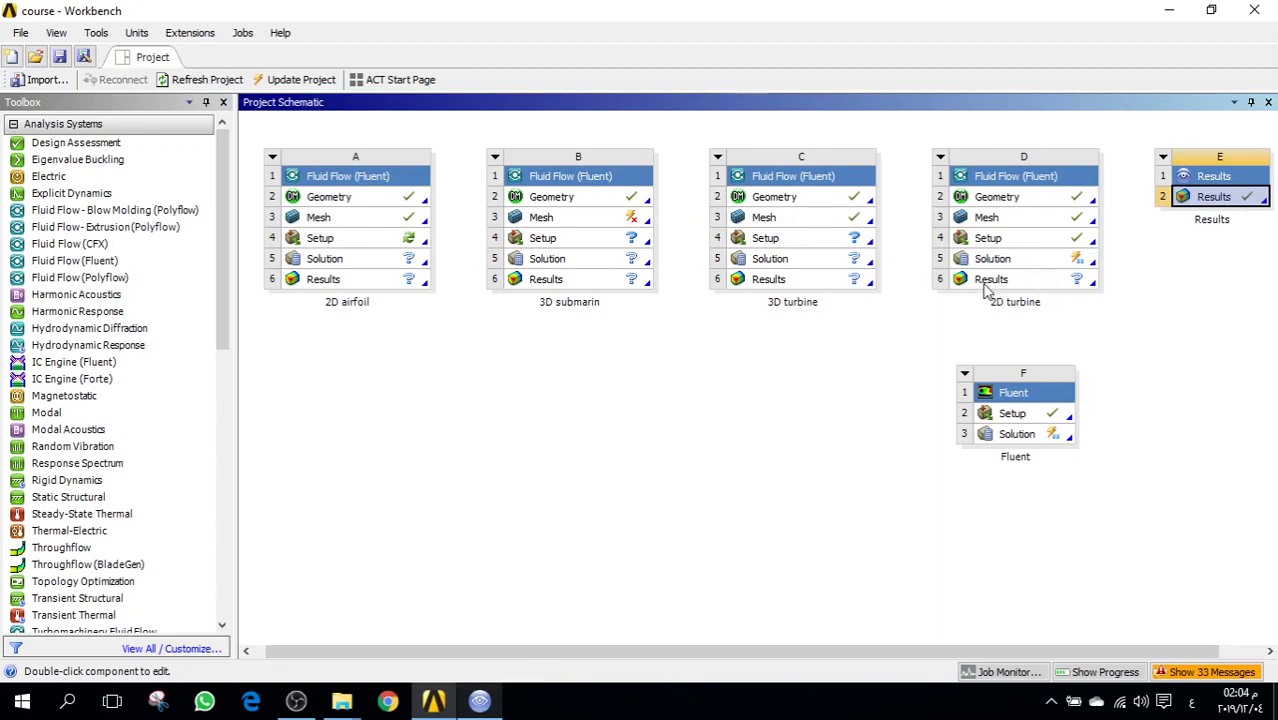
click(481, 701)
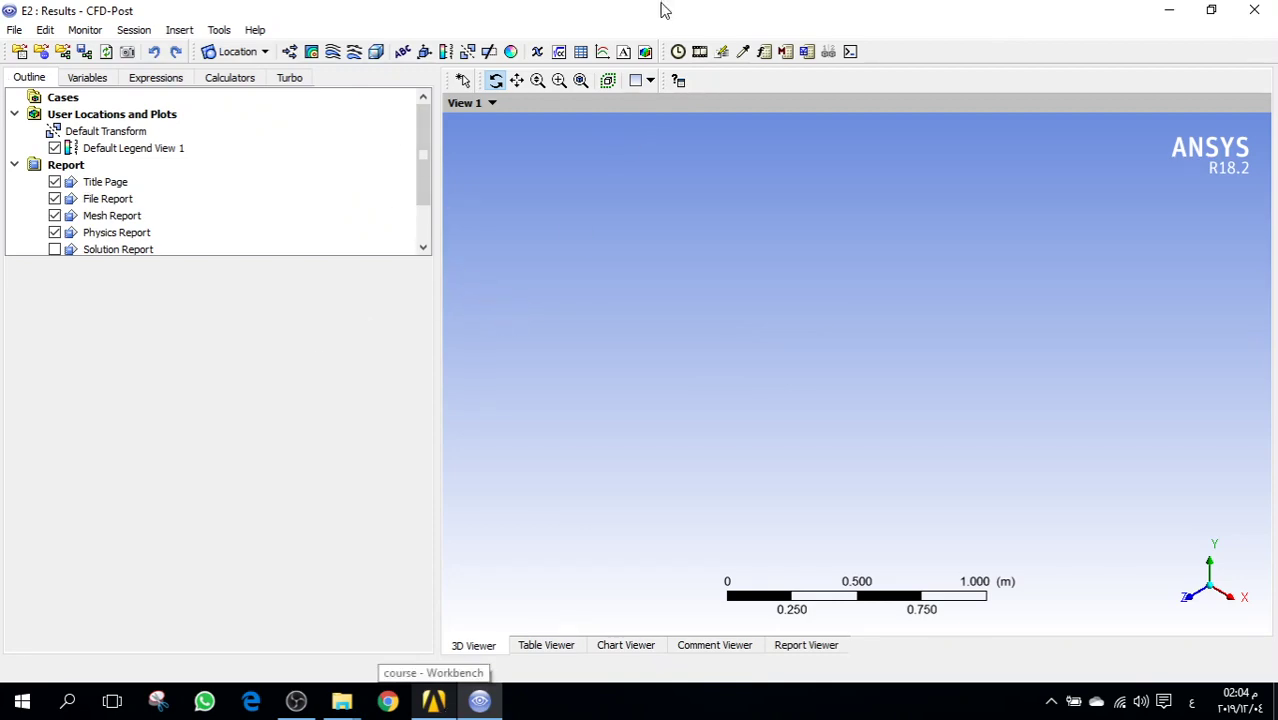
mouse_move(342, 700)
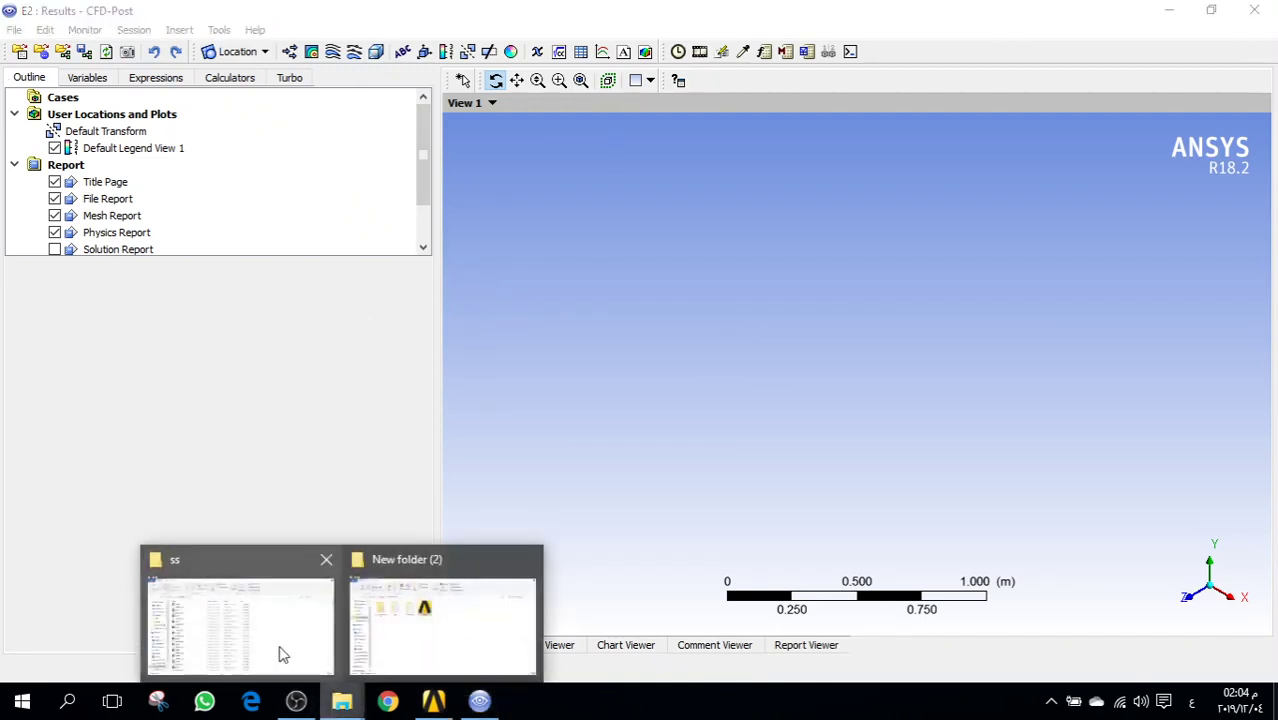
click(280, 650)
click(480, 700)
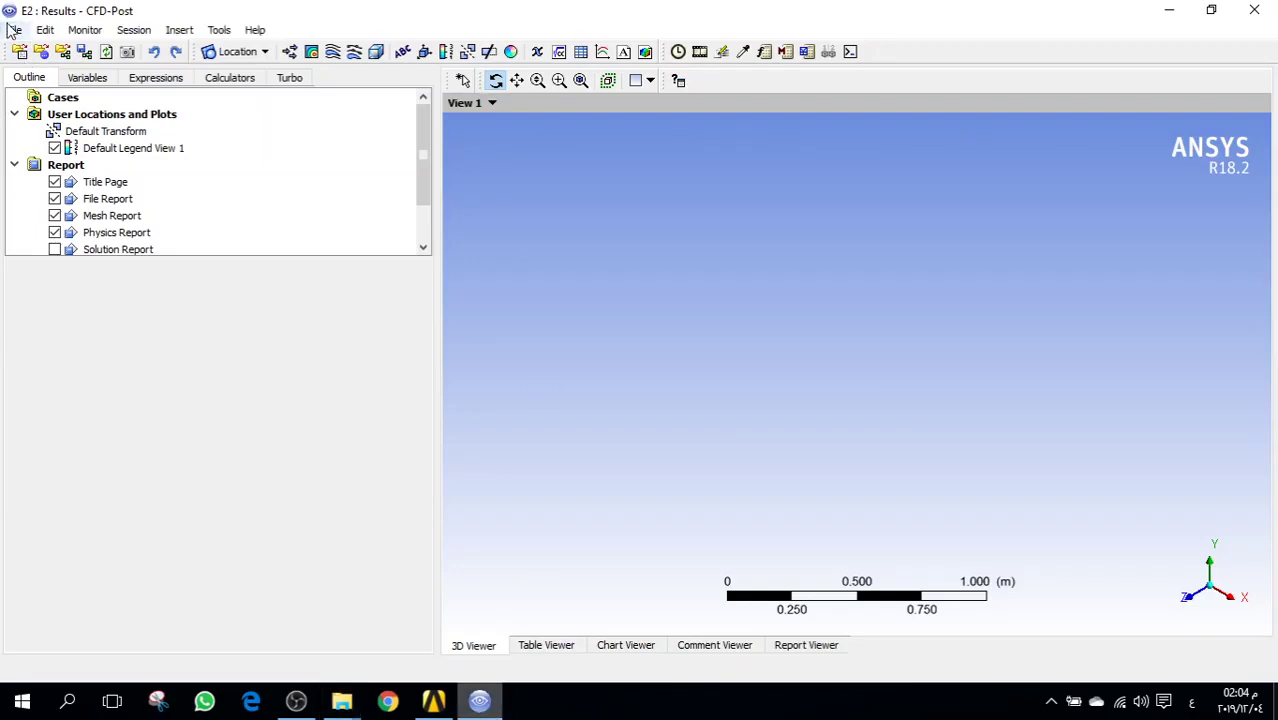
- Start loading a results file in CFD-Post and browse to the folder E:\ss
click(13, 30)
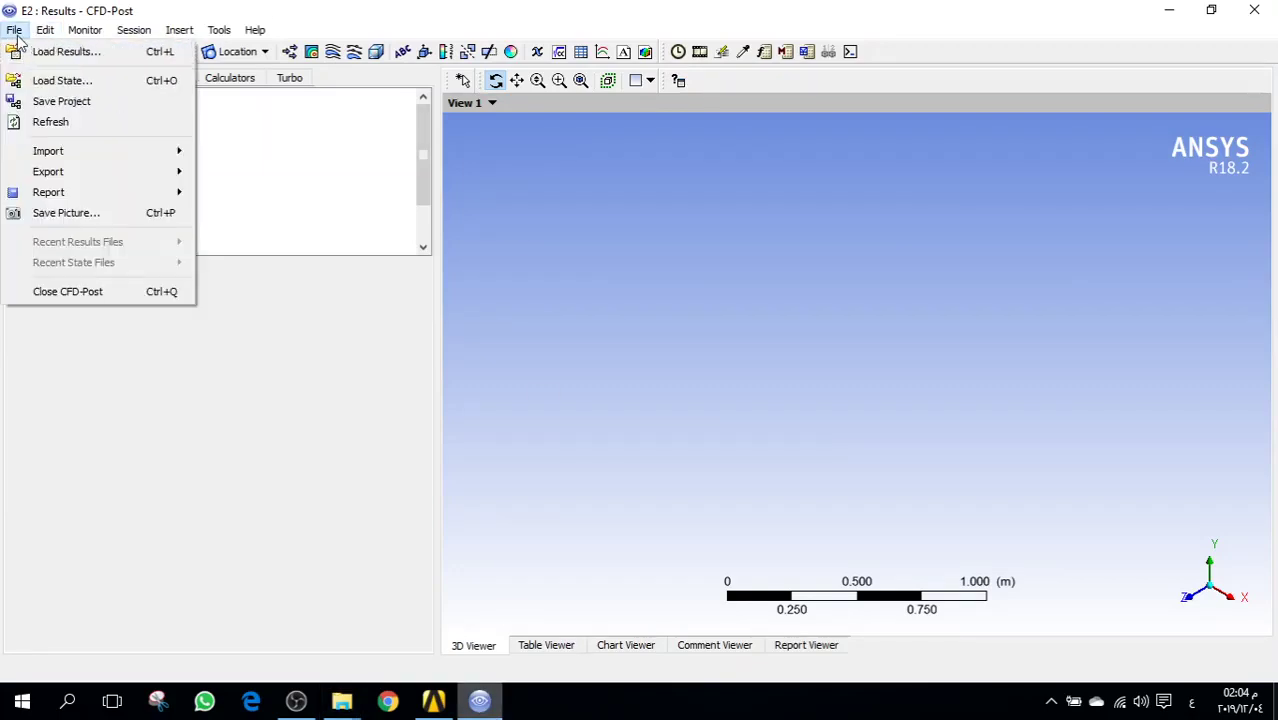
click(22, 51)
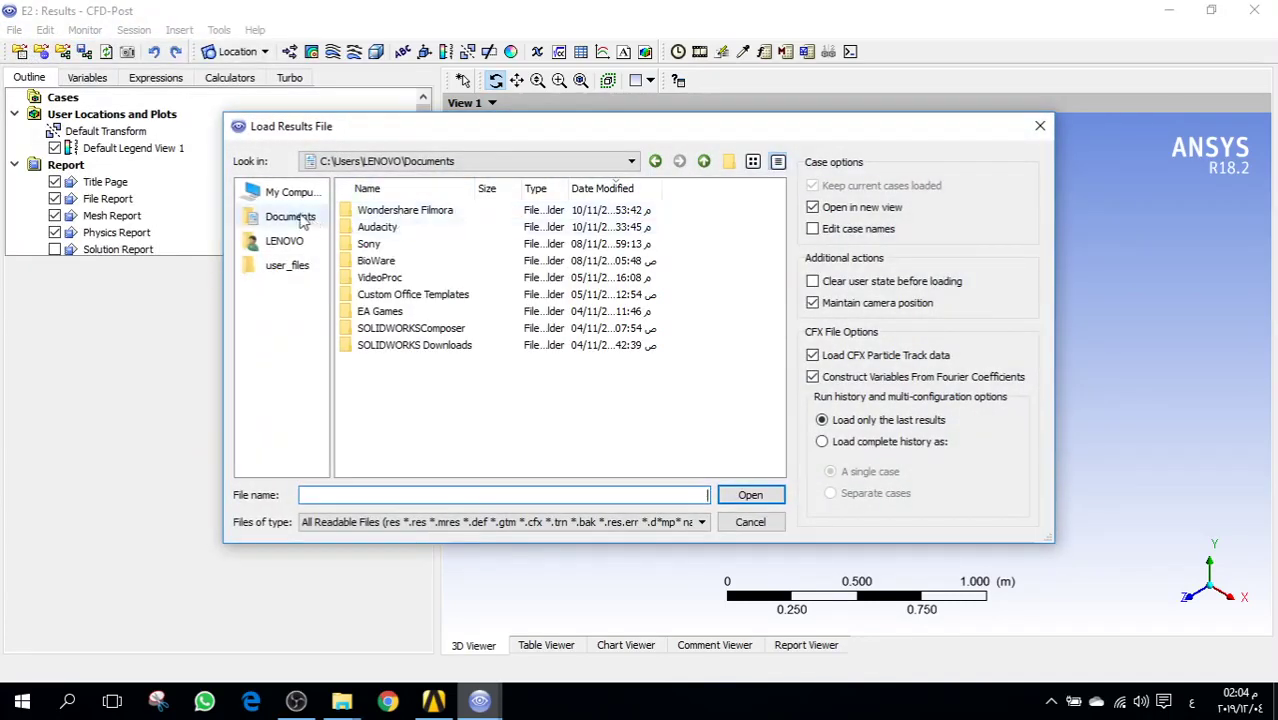
click(288, 192)
click(365, 228)
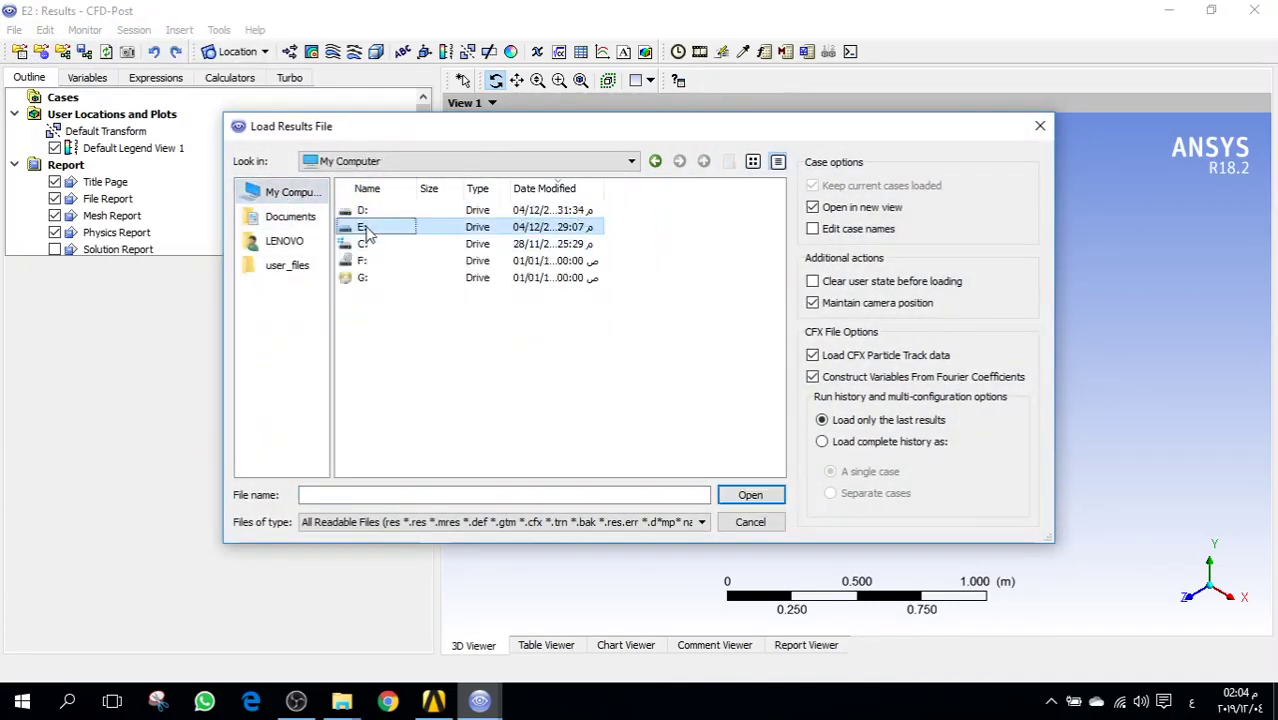
double_click(427, 229)
double_click(410, 212)
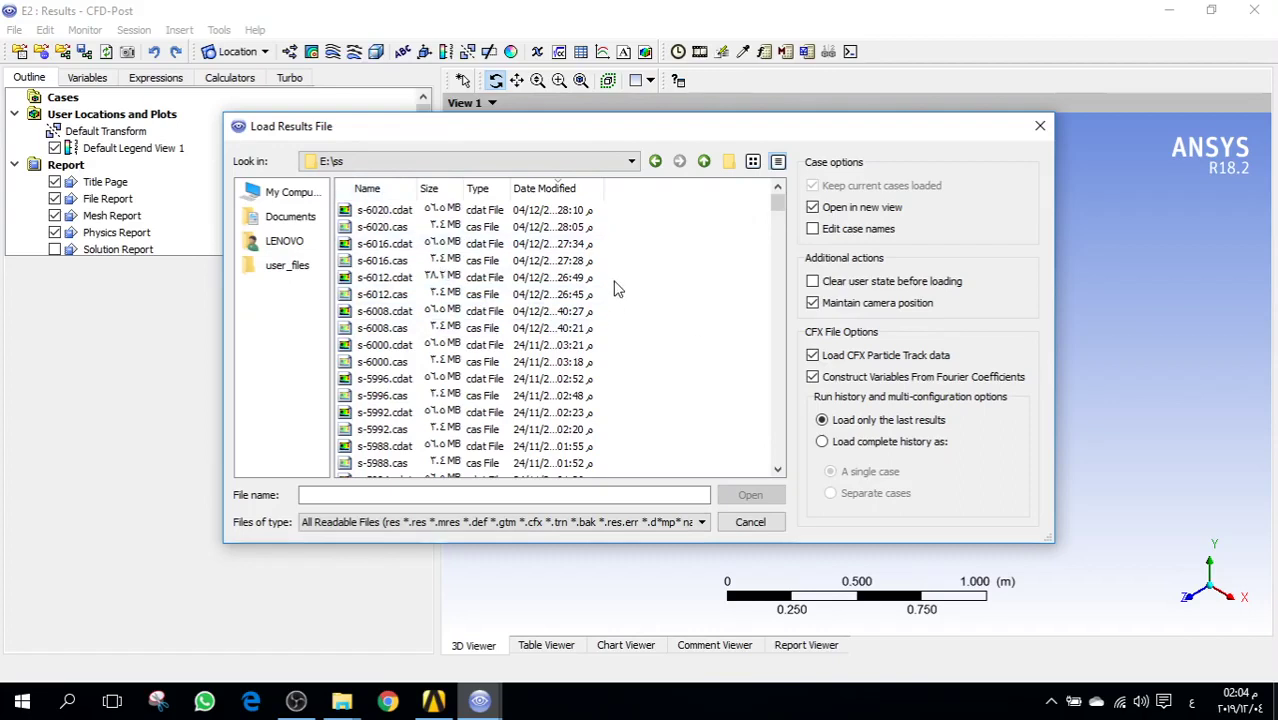
- Look through the exported files from newest to oldest and load s-6020.cdat with only the last results
scroll(410, 205, down, 11)
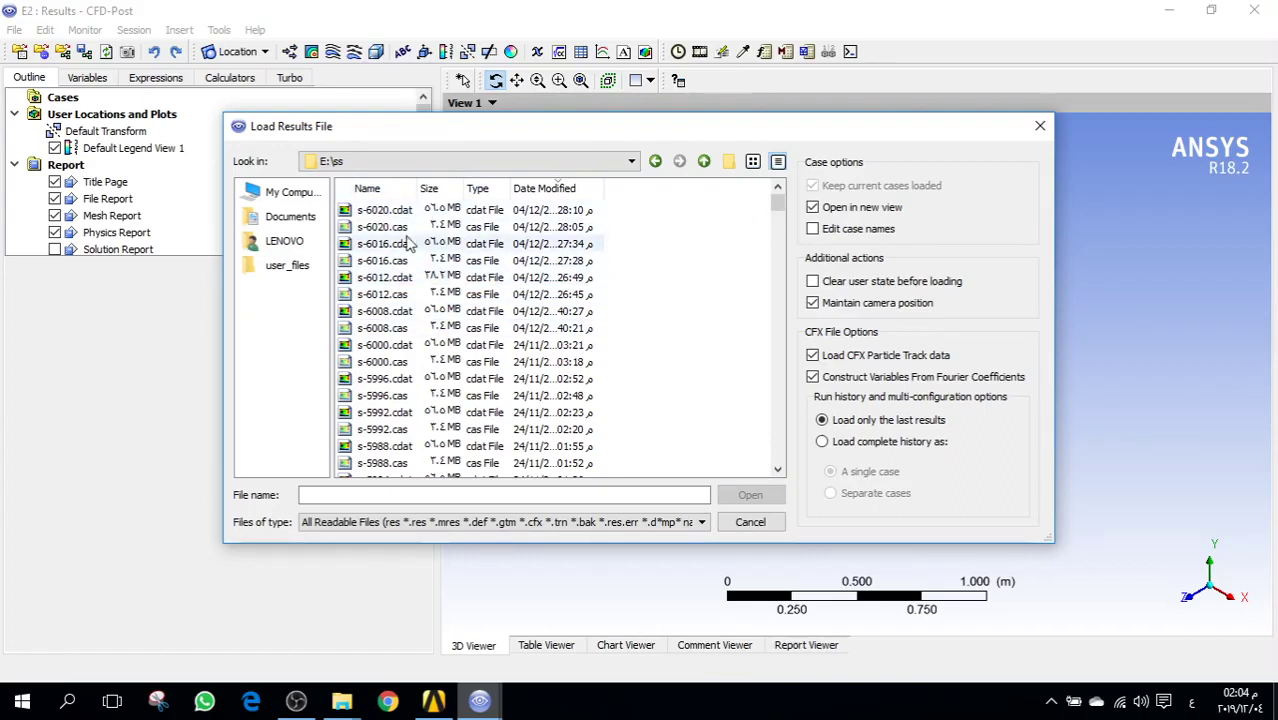
scroll(408, 250, down, 10)
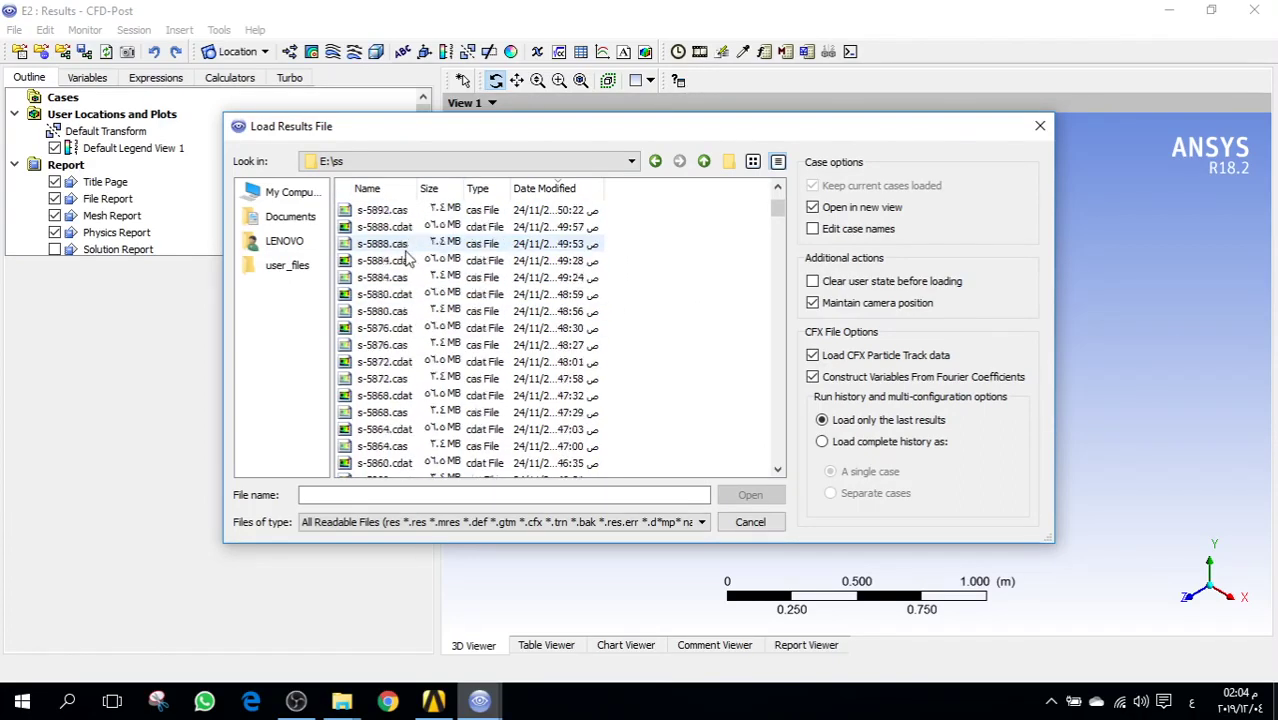
drag(779, 212, 778, 456)
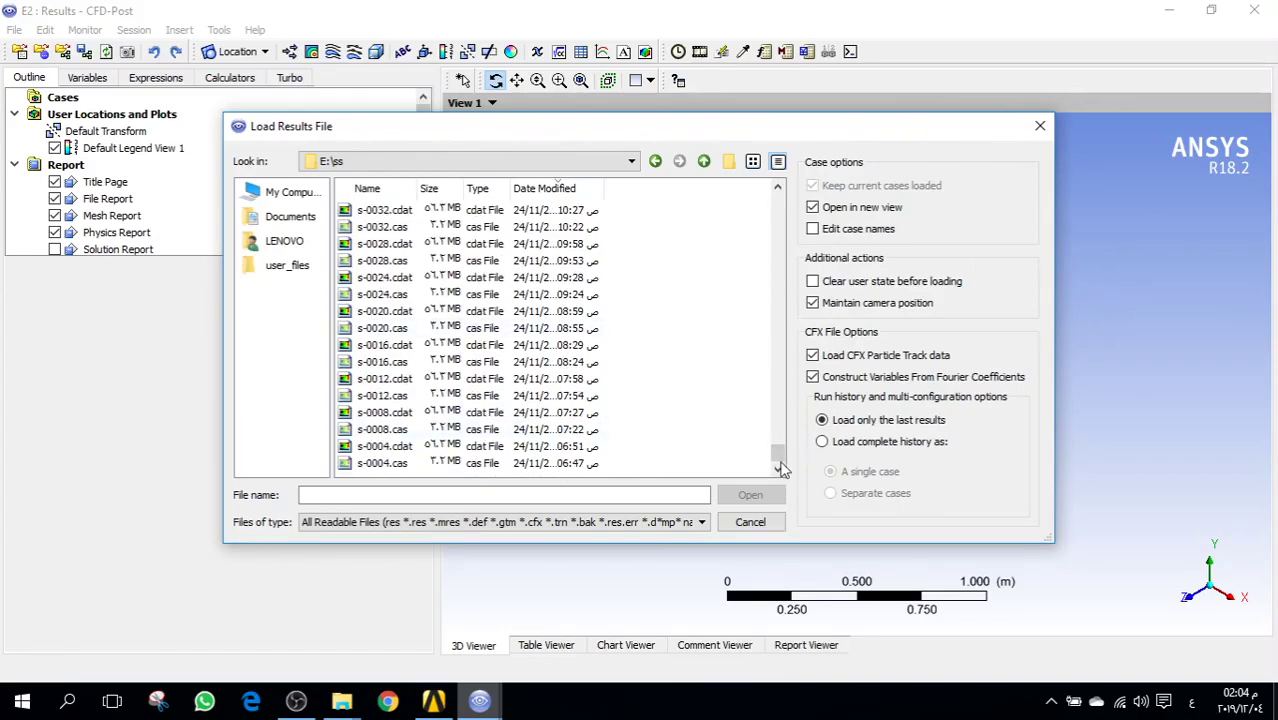
drag(779, 455, 782, 204)
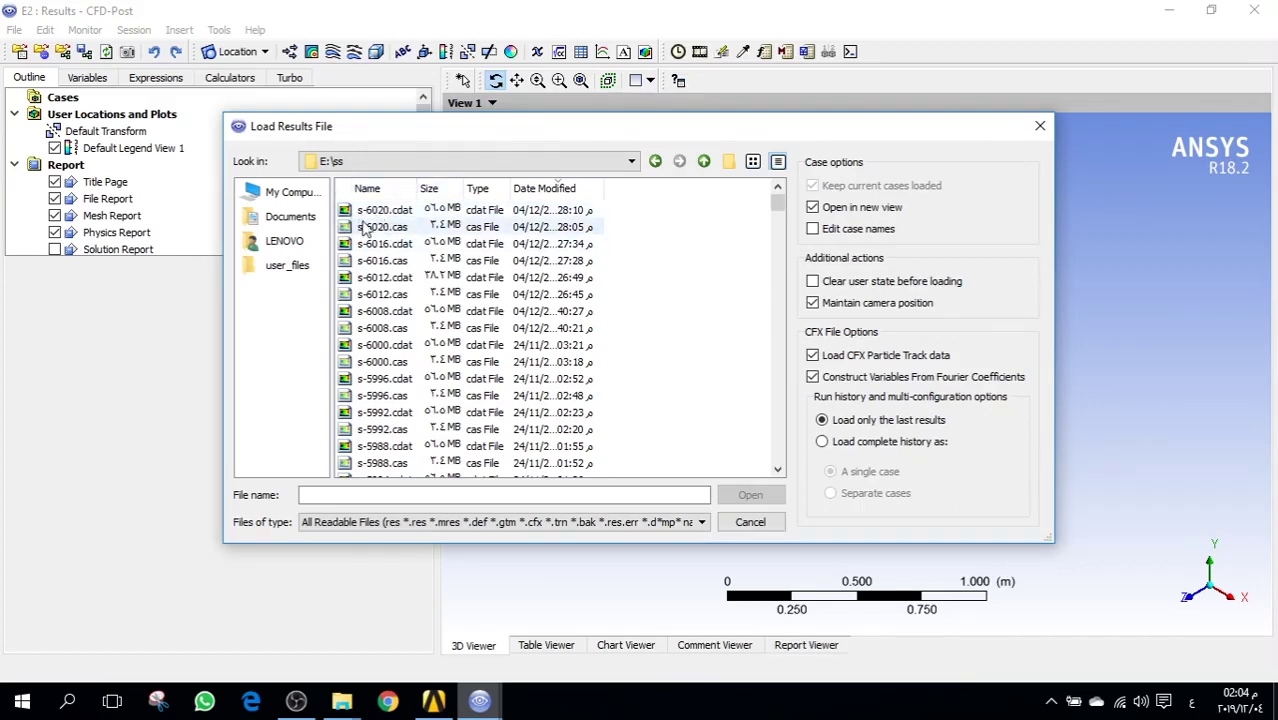
click(432, 215)
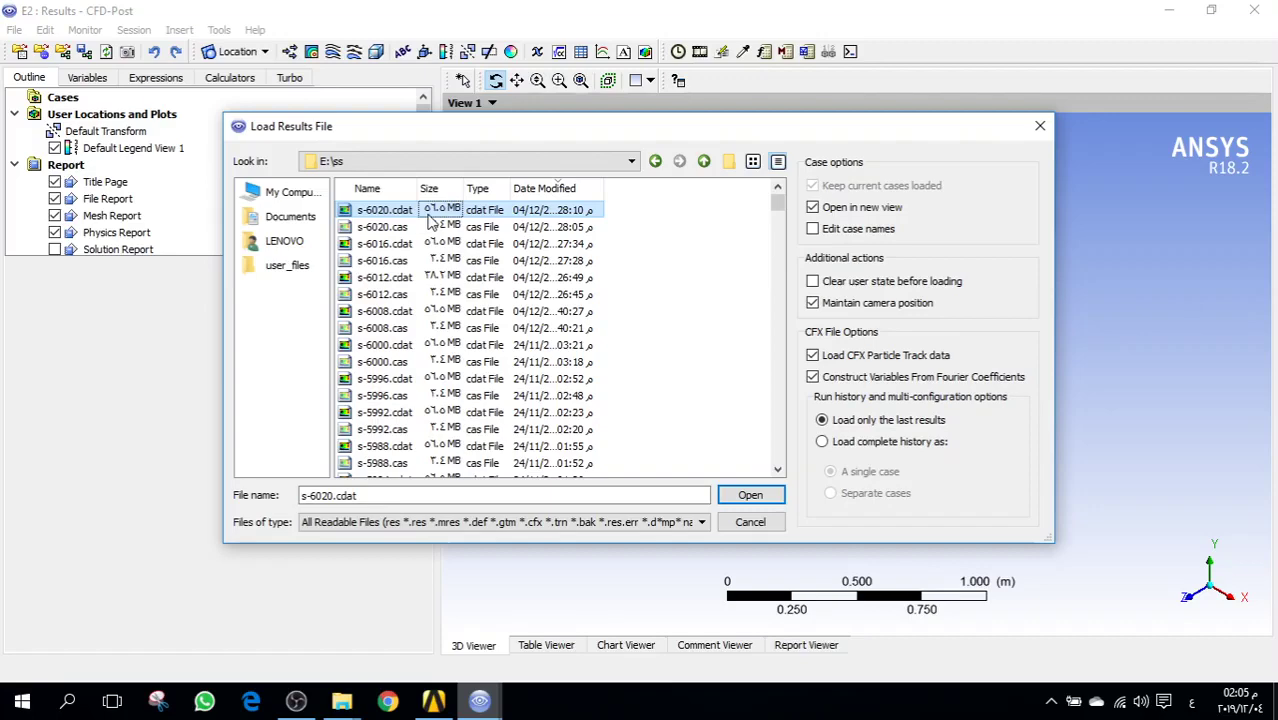
double_click(428, 214)
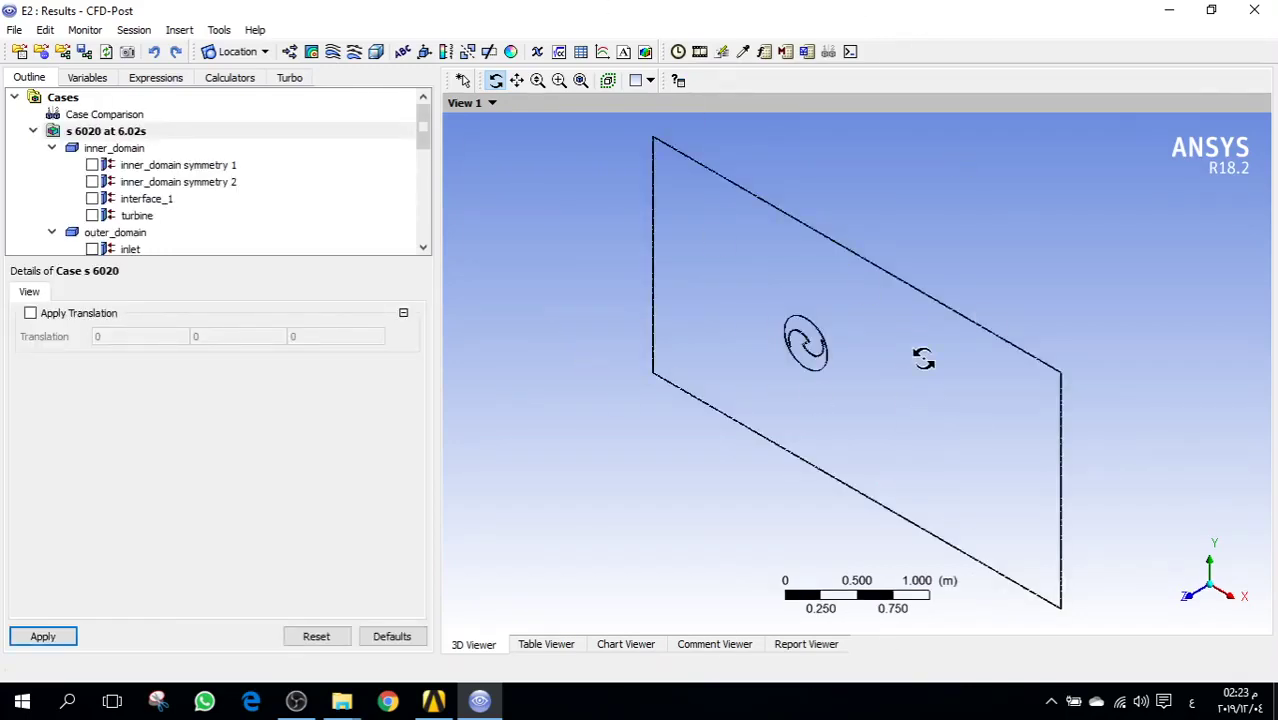
- Check the separate Results system and the 2D turbine system in Workbench against the loaded case in CFD-Post
click(433, 701)
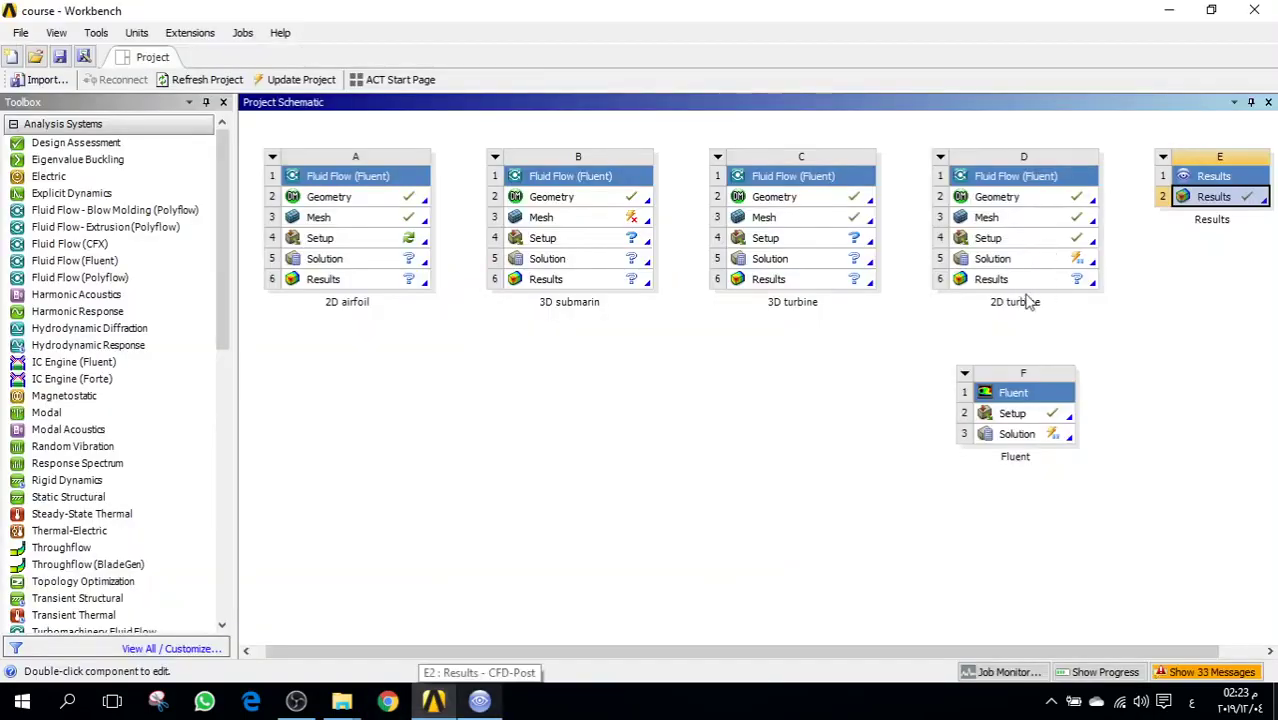
click(479, 701)
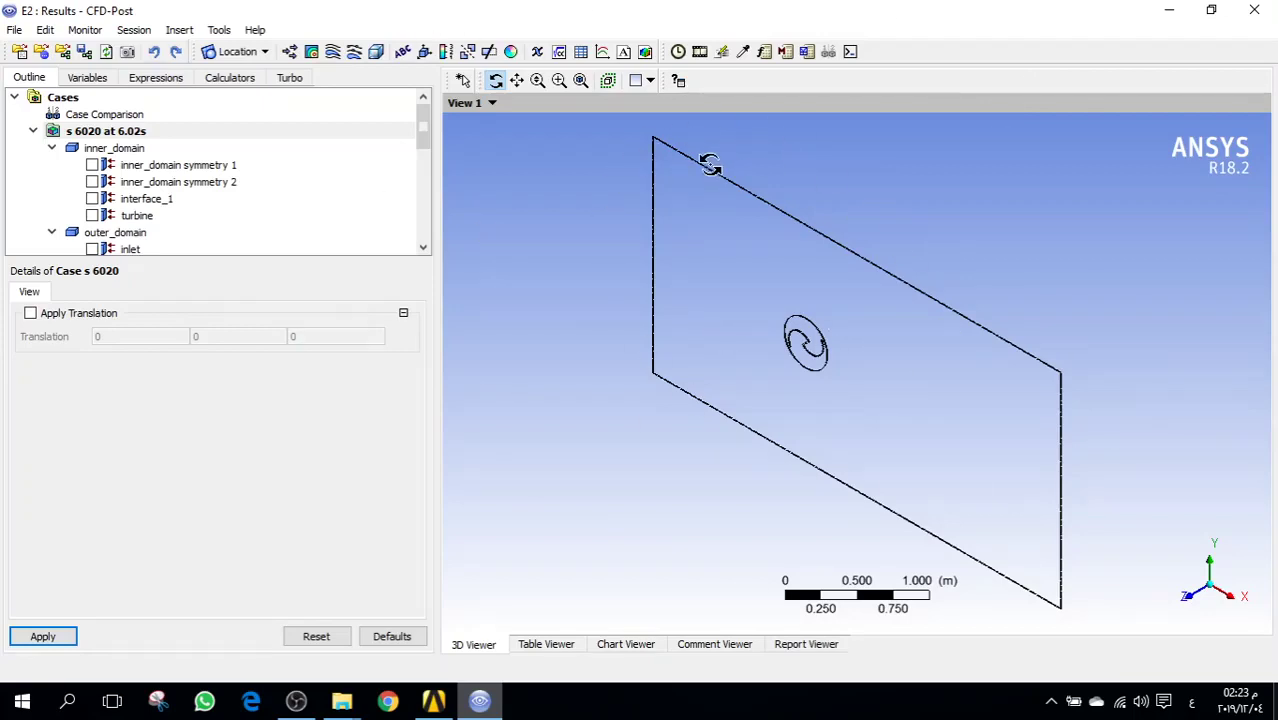
click(433, 701)
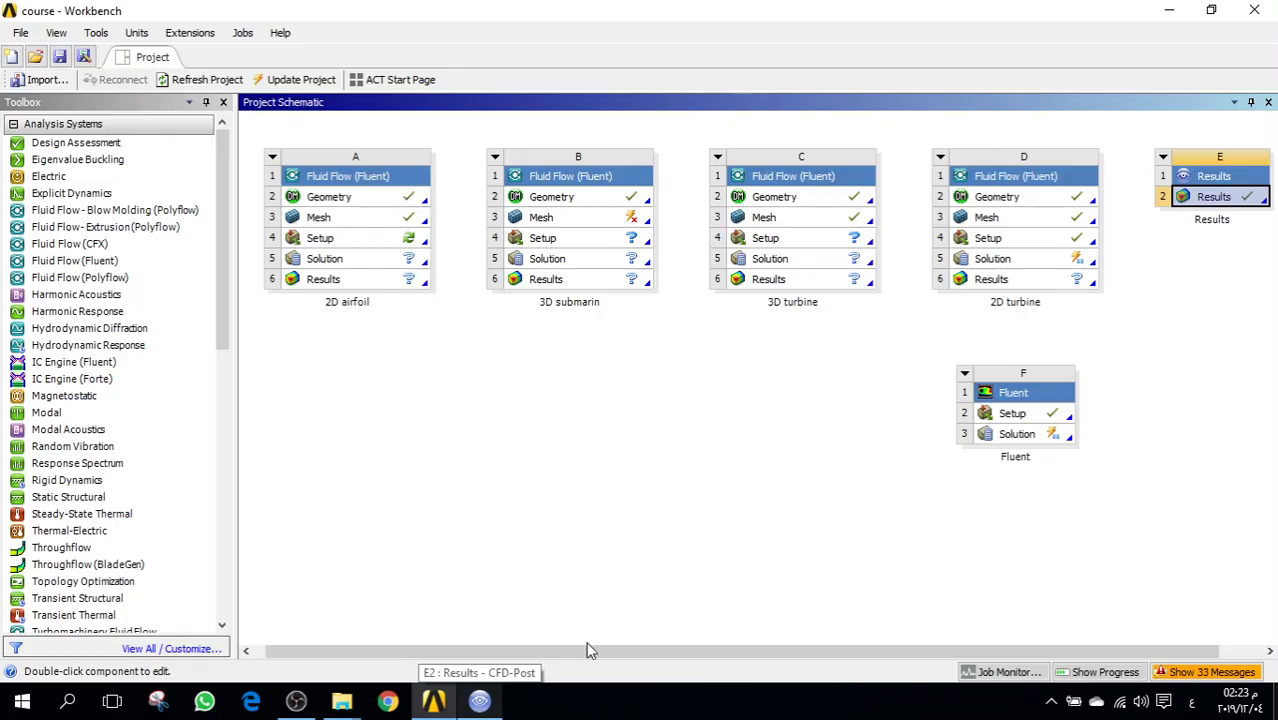
click(479, 701)
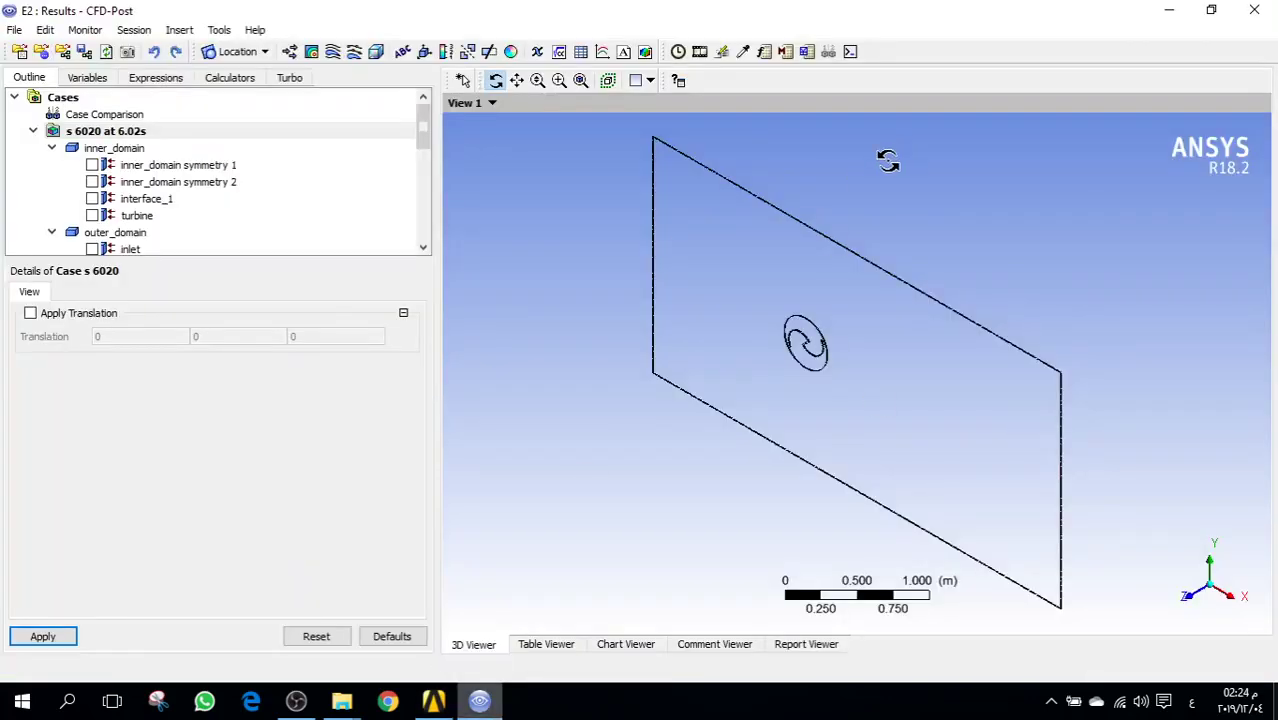
- Look through the final entries of the loaded case's time step list in the Timestep Selector
click(678, 52)
mouse_move(313, 497)
mouse_down()
mouse_move(313, 335)
mouse_move(313, 509)
mouse_up()
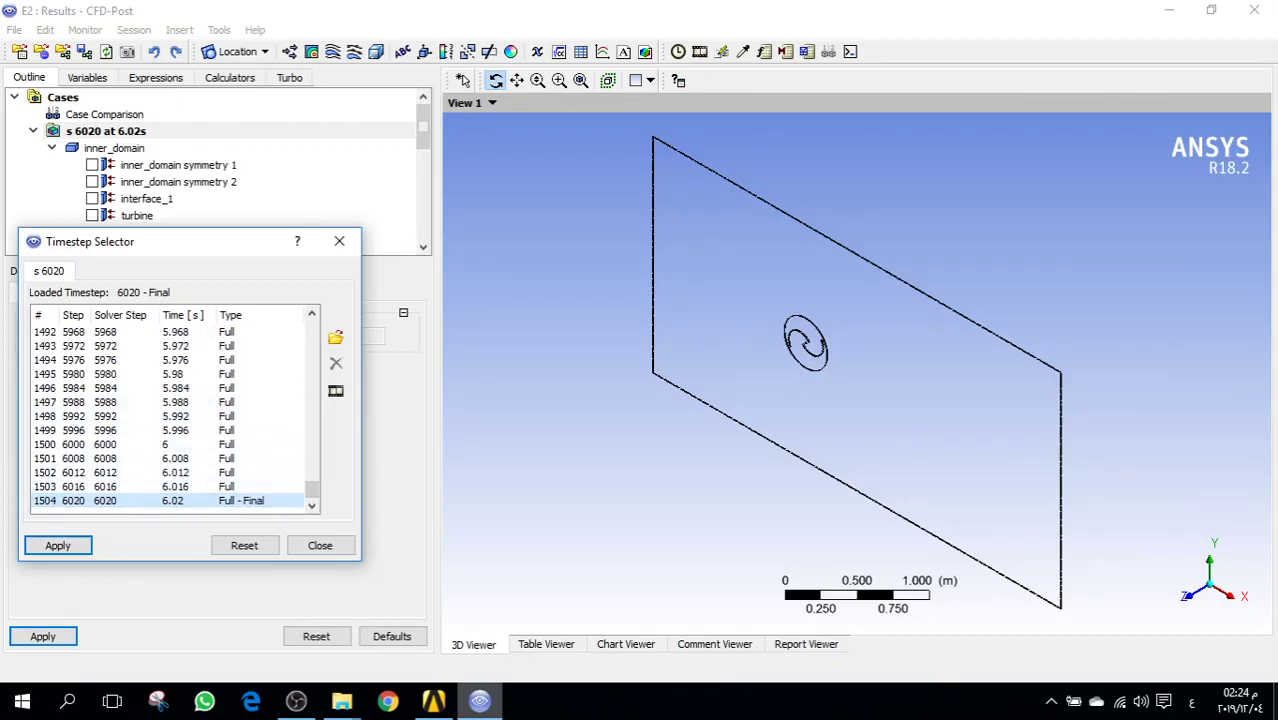
mouse_move(312, 492)
mouse_down()
mouse_move(304, 342)
mouse_move(313, 490)
mouse_up()
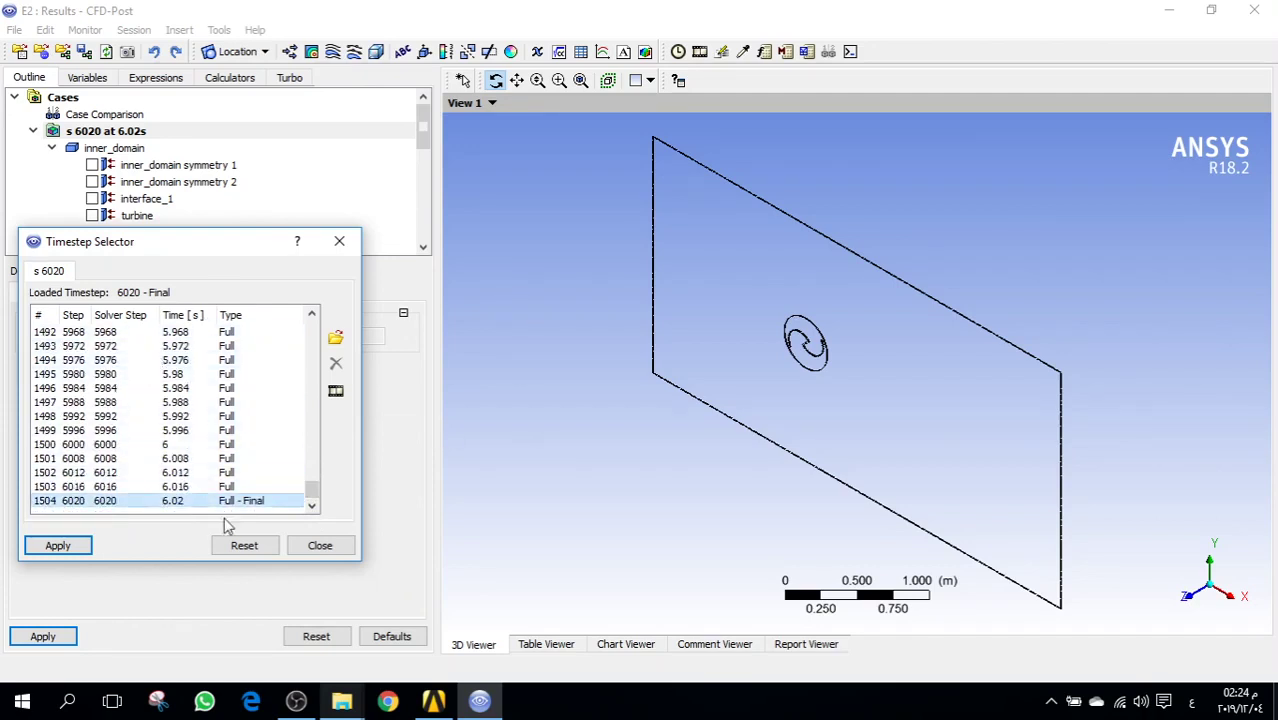
click(240, 548)
mouse_move(314, 494)
mouse_down()
mouse_move(318, 334)
mouse_move(317, 482)
mouse_up()
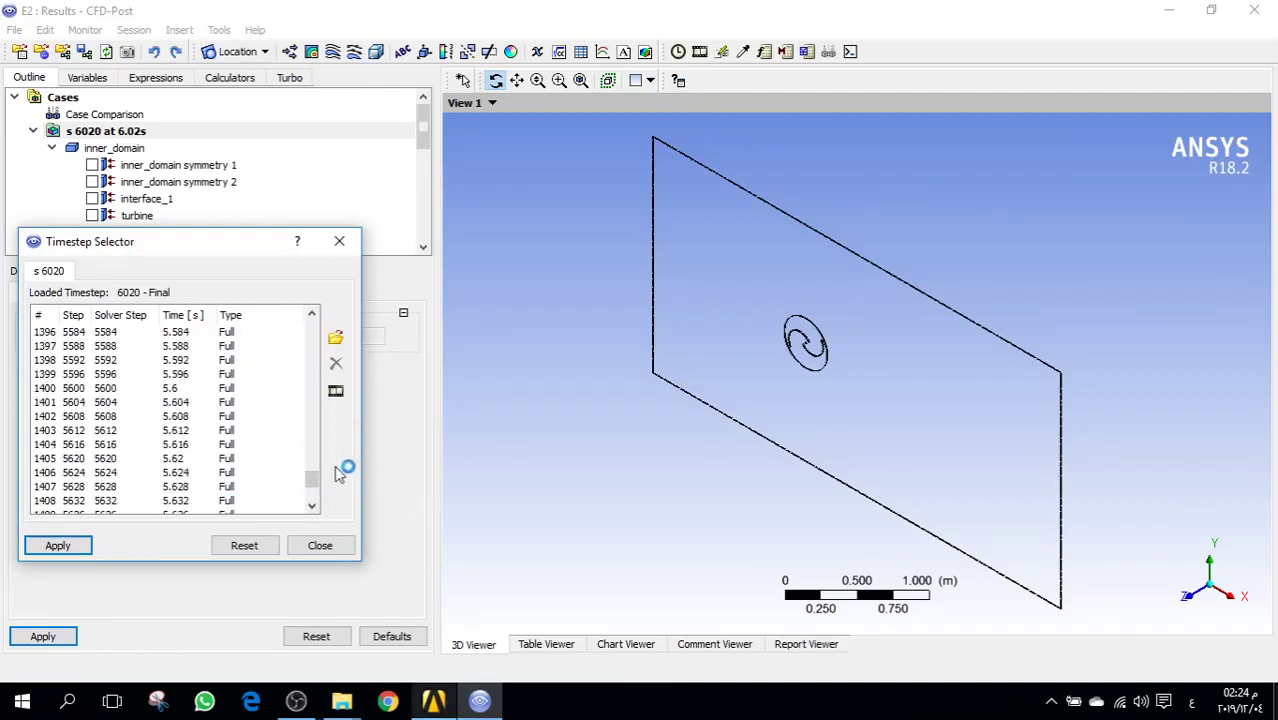
drag(318, 485, 318, 500)
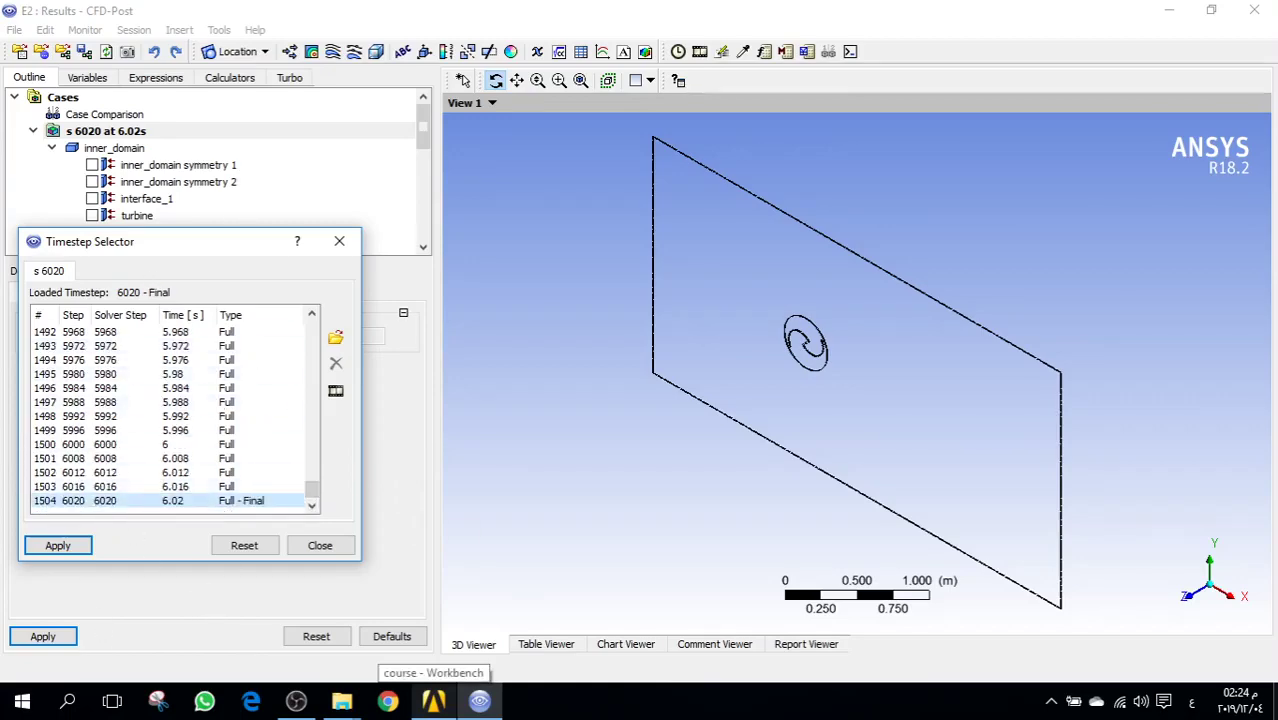
- Check the 2D turbine and standalone Results systems in Workbench, then return to the time step list in CFD-Post
click(433, 701)
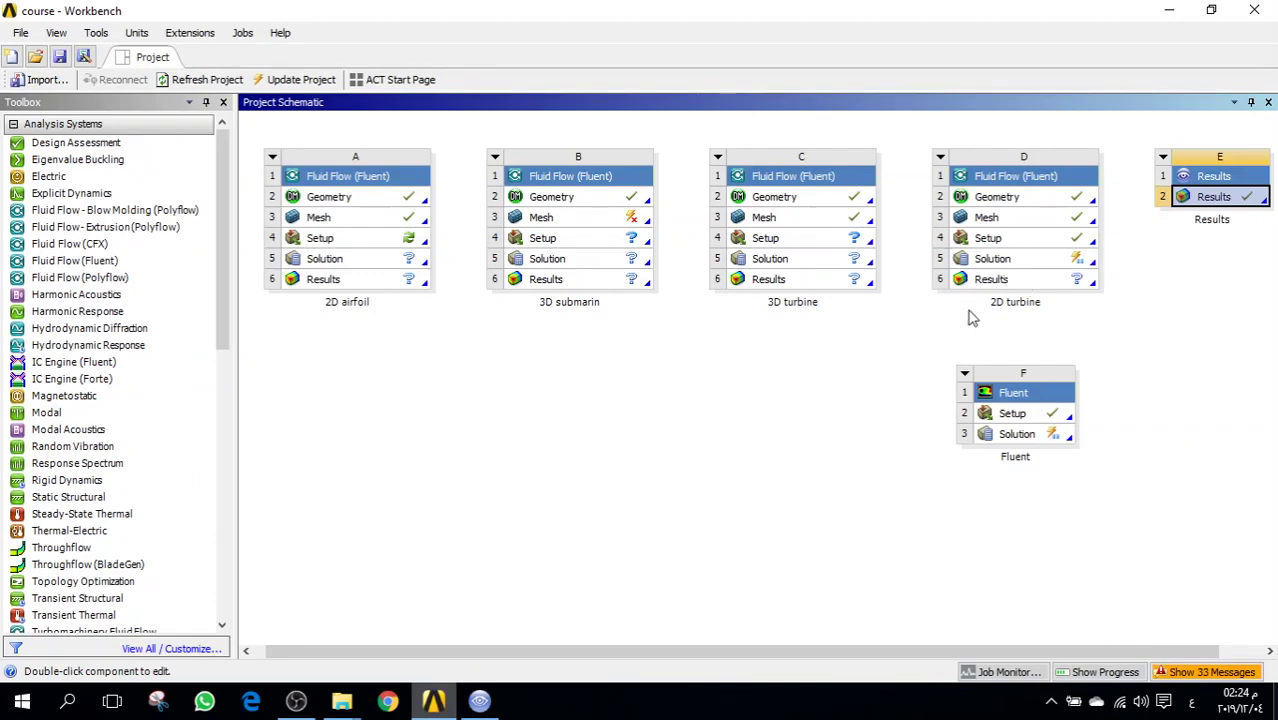
click(479, 701)
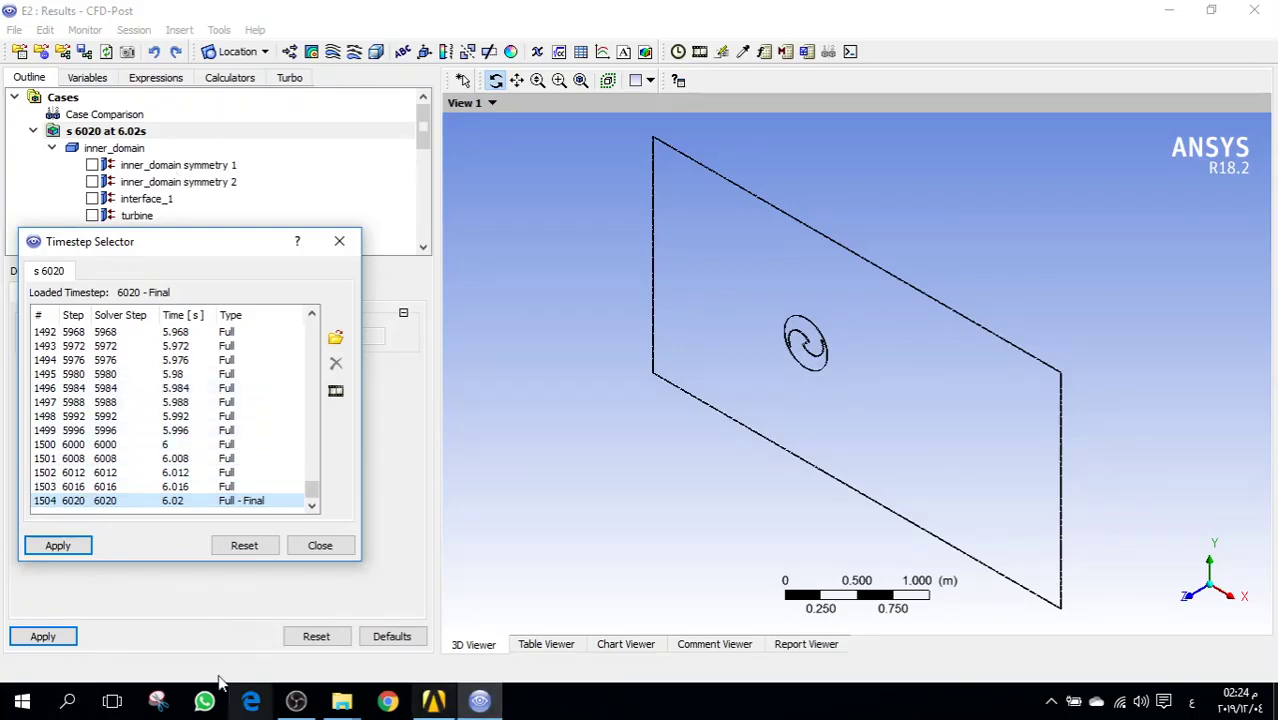
click(433, 701)
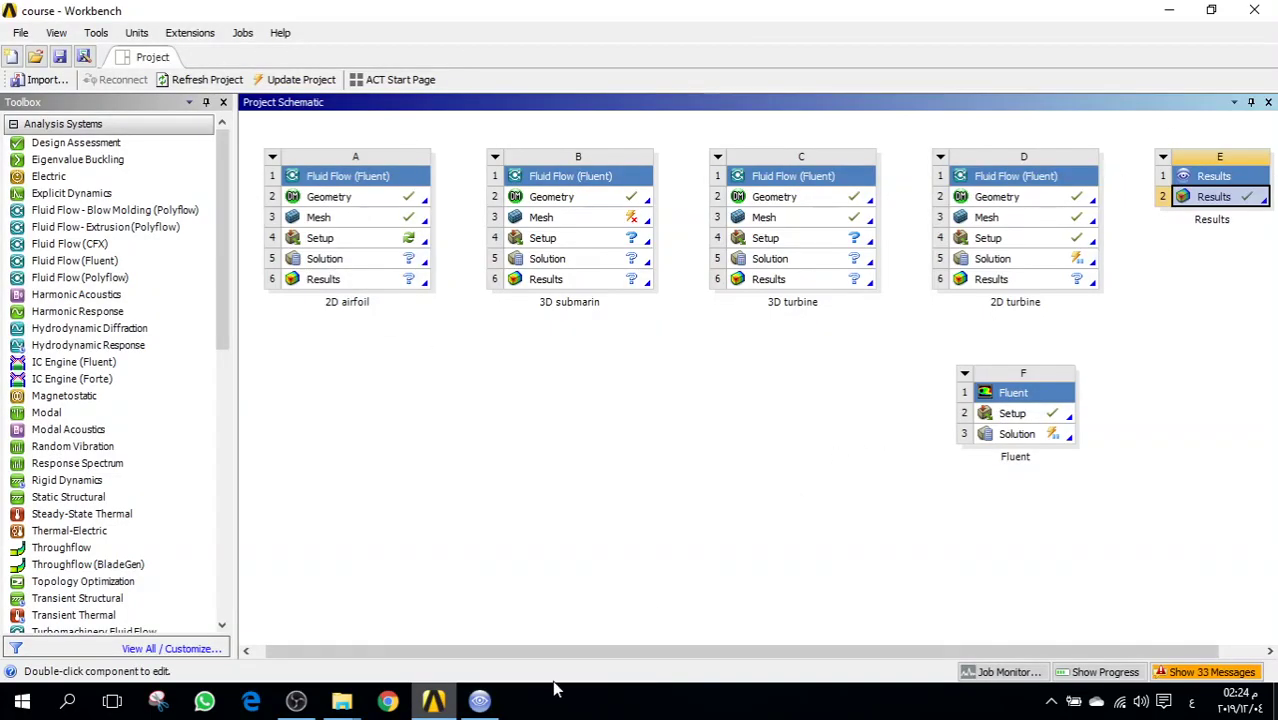
click(479, 701)
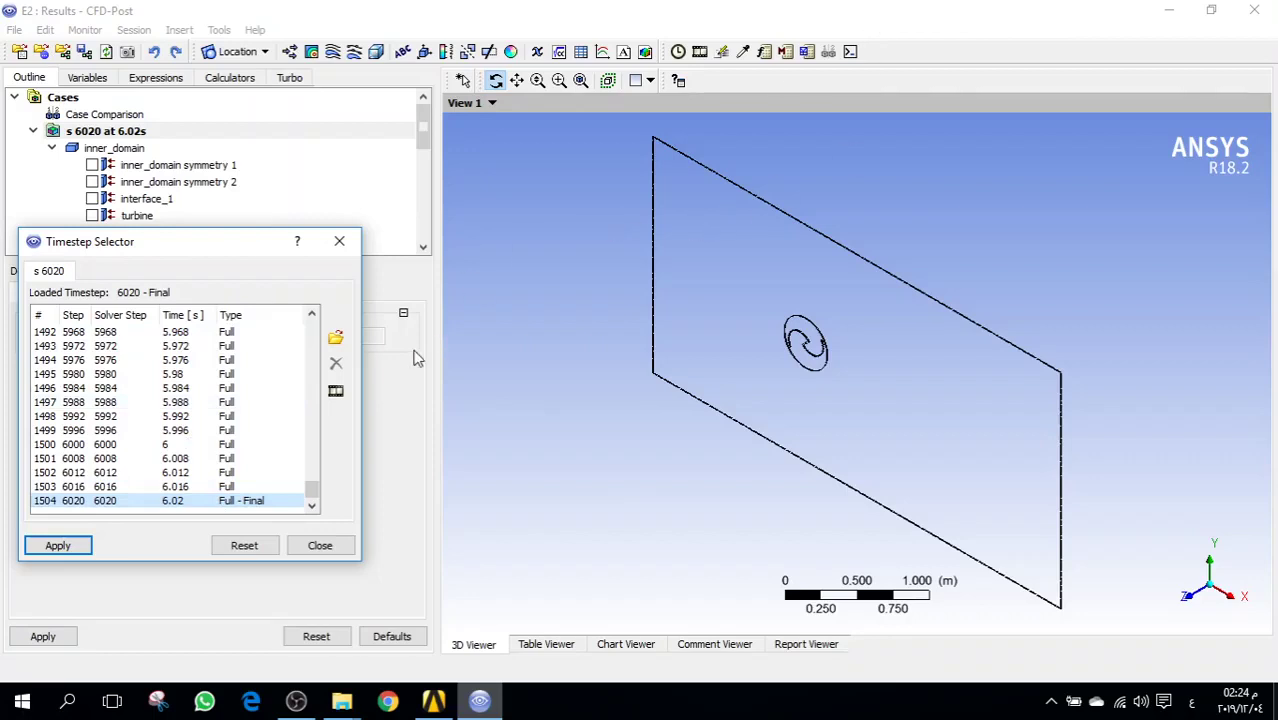
- Look through the time step list from its beginning and load step 3756 at 3.756 s
drag(313, 347, 313, 318)
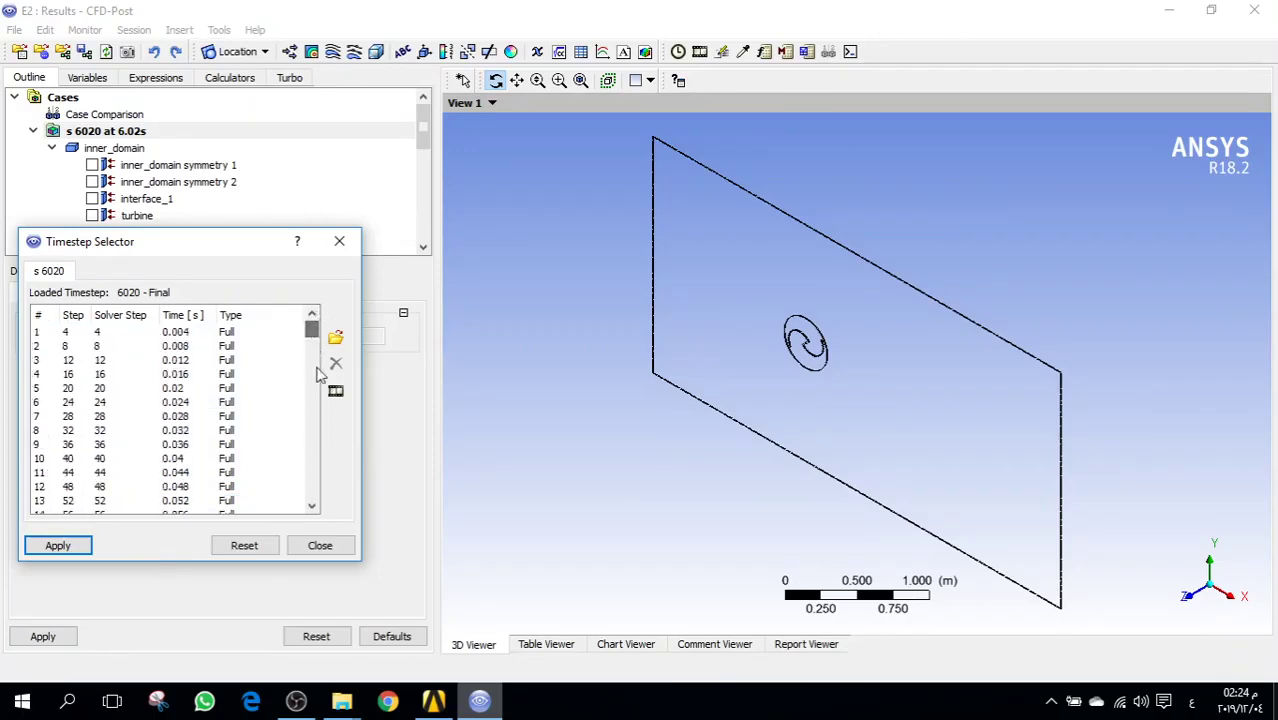
scroll(128, 402, down, 3)
scroll(128, 402, down, 20)
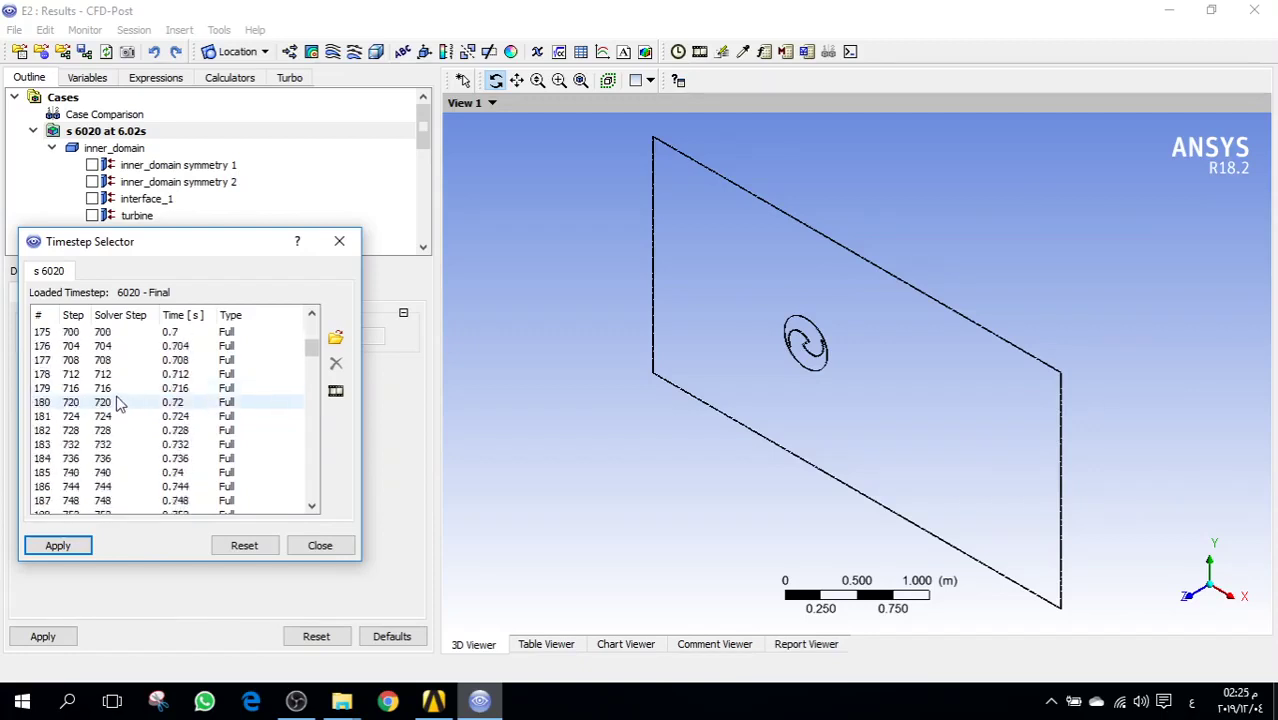
drag(313, 348, 313, 430)
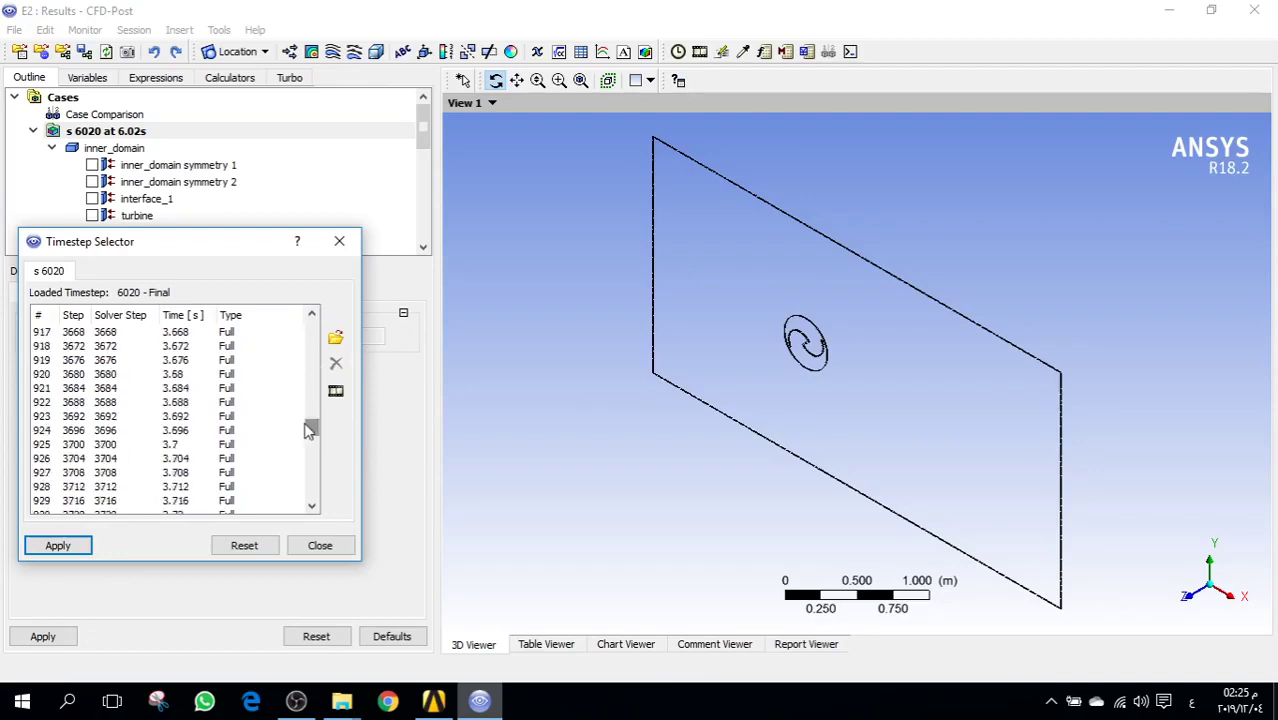
click(213, 401)
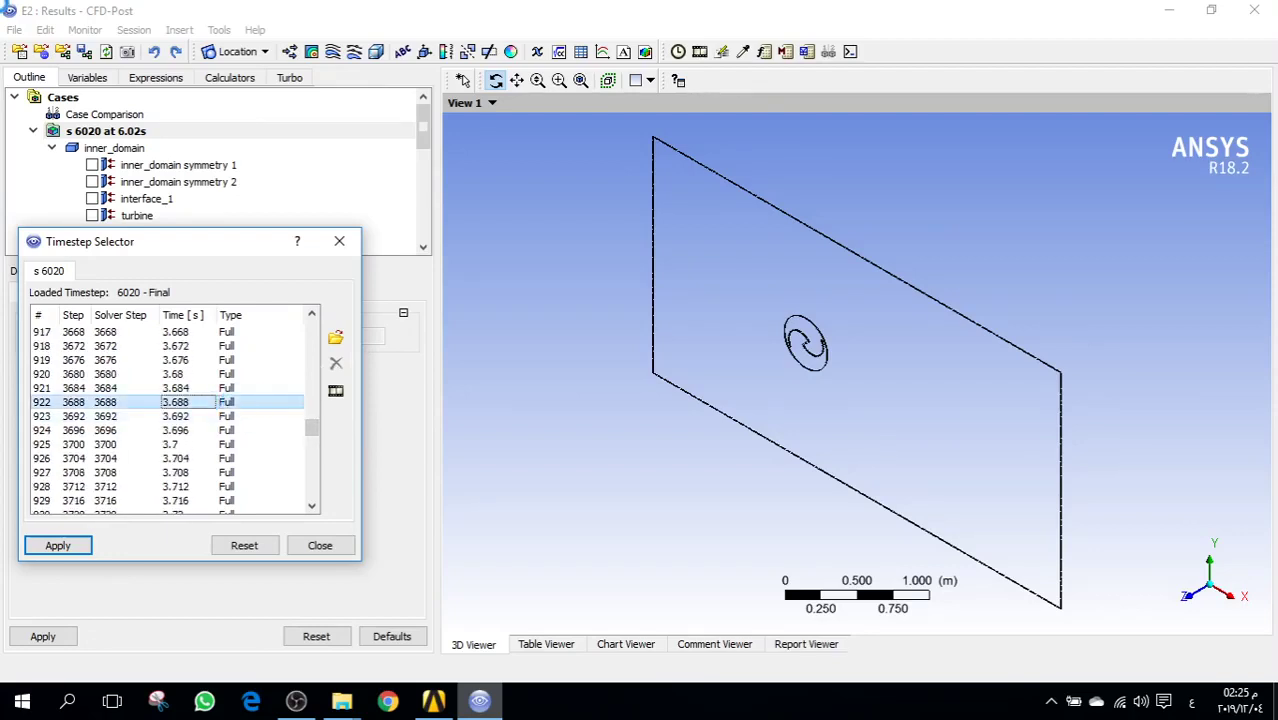
click(170, 432)
scroll(165, 440, down, 5)
click(148, 432)
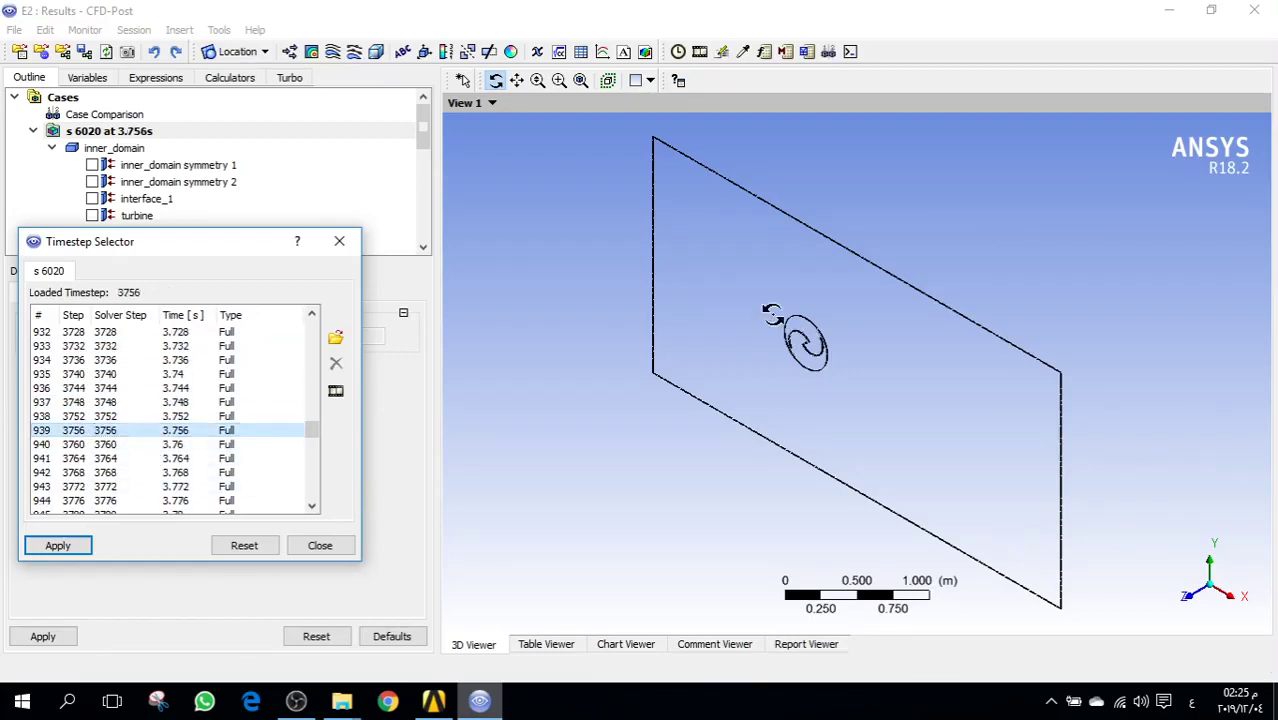
- Load time step 5828 at 5.828 s and close the Timestep Selector
drag(312, 430, 311, 484)
click(190, 457)
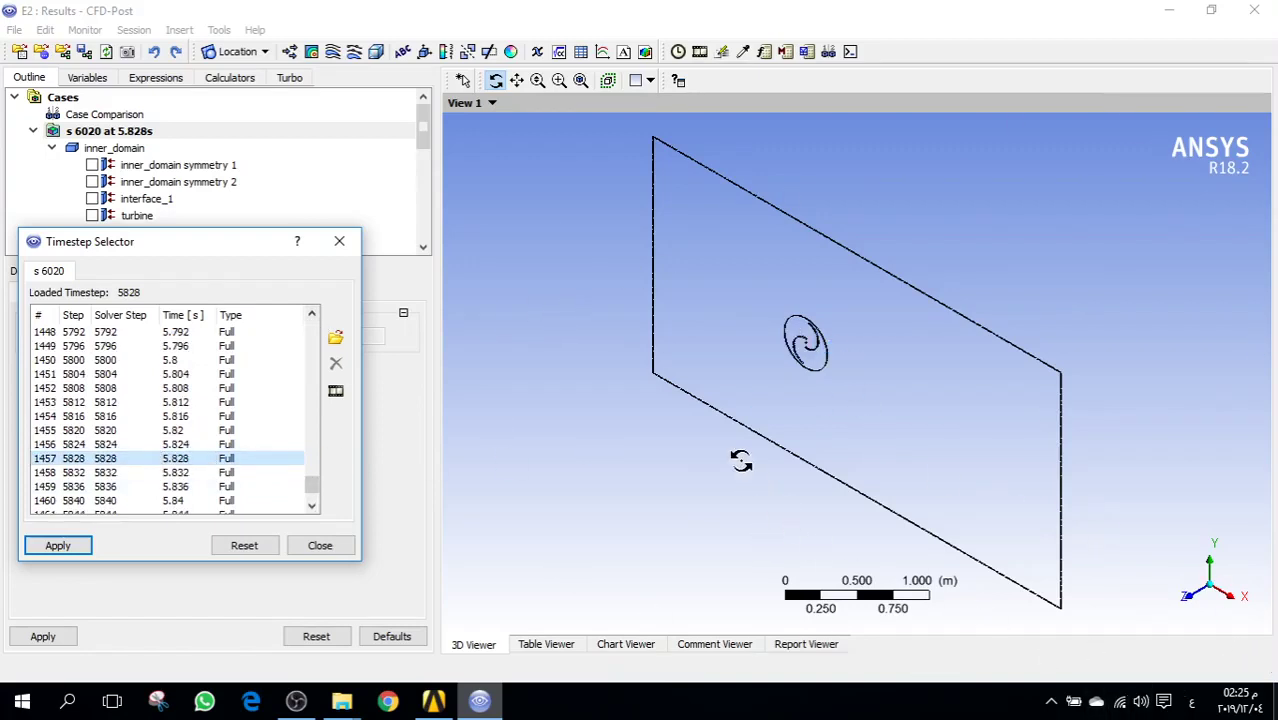
click(339, 241)
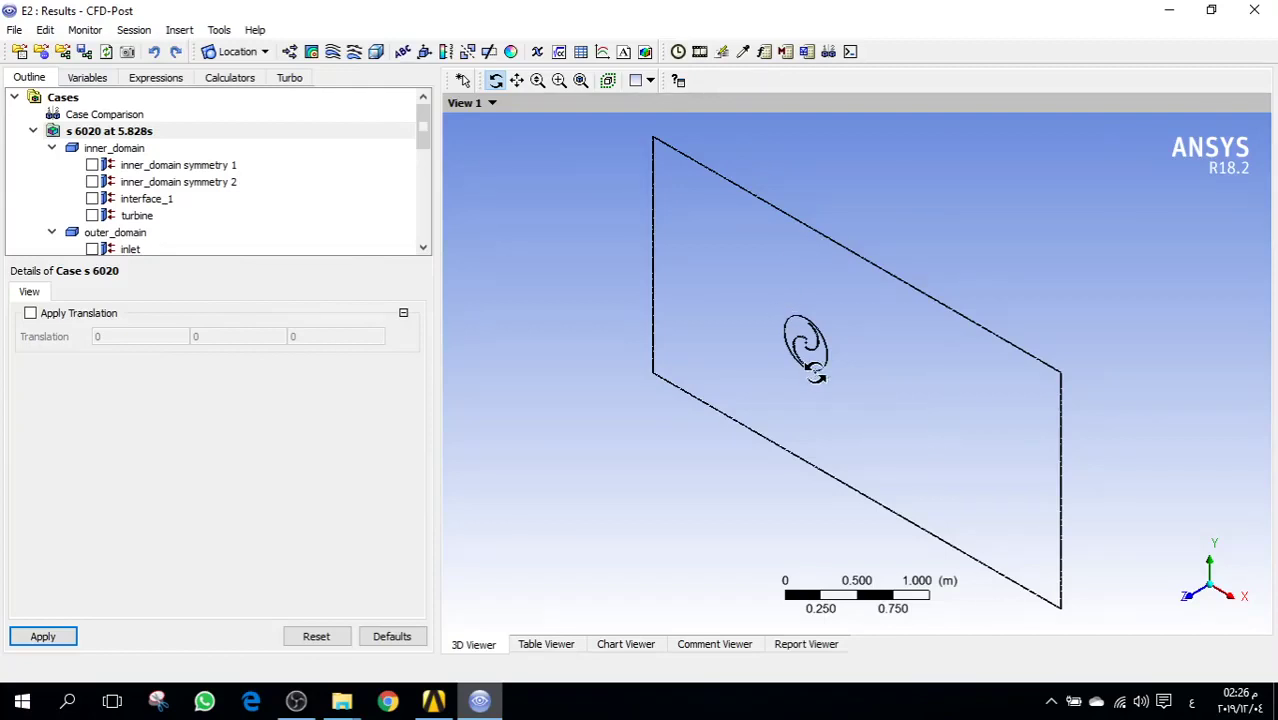
- Return the case to the final time step, 6020 at 6.02 s, and close the Timestep Selector
click(678, 52)
scroll(168, 460, down, 13)
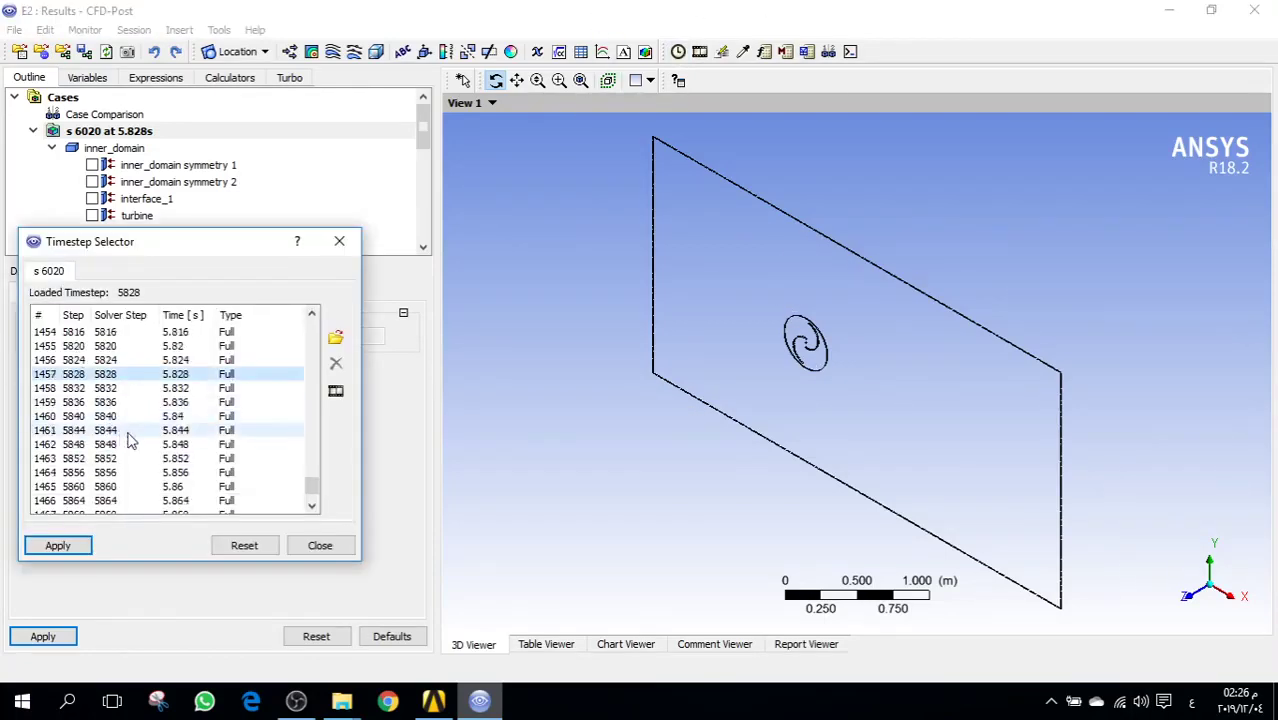
scroll(168, 460, down, 2)
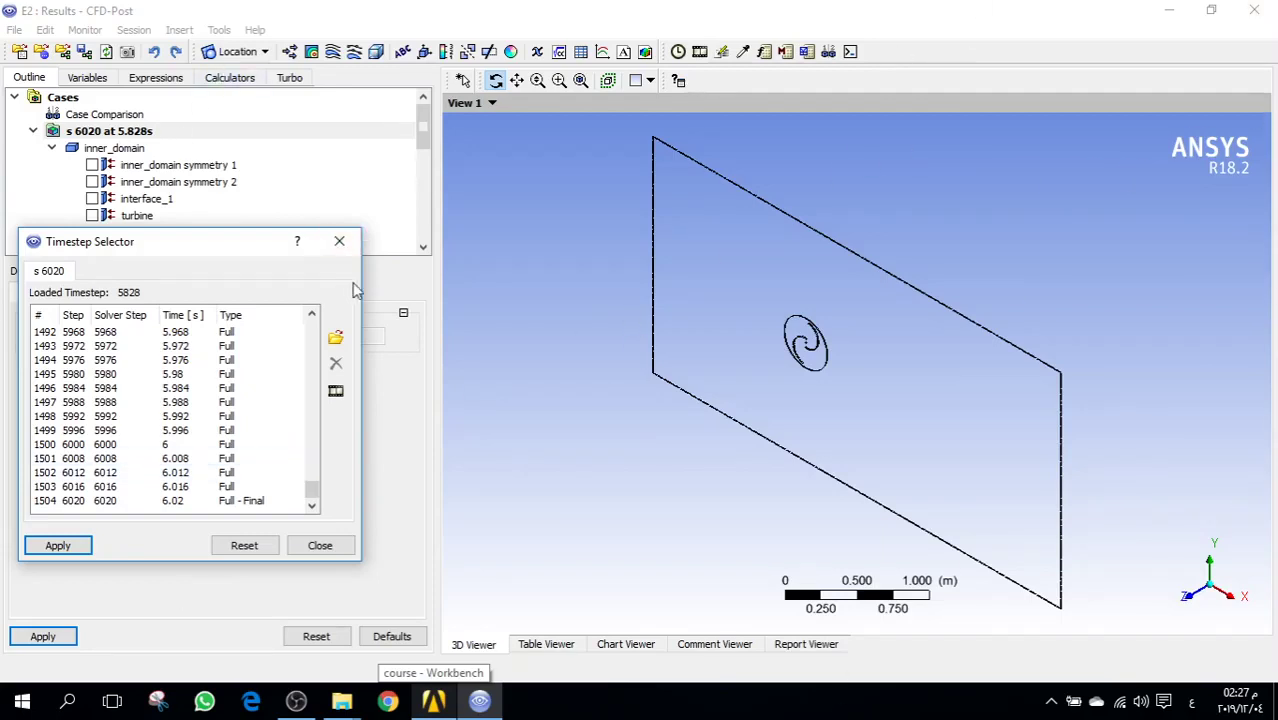
click(339, 241)
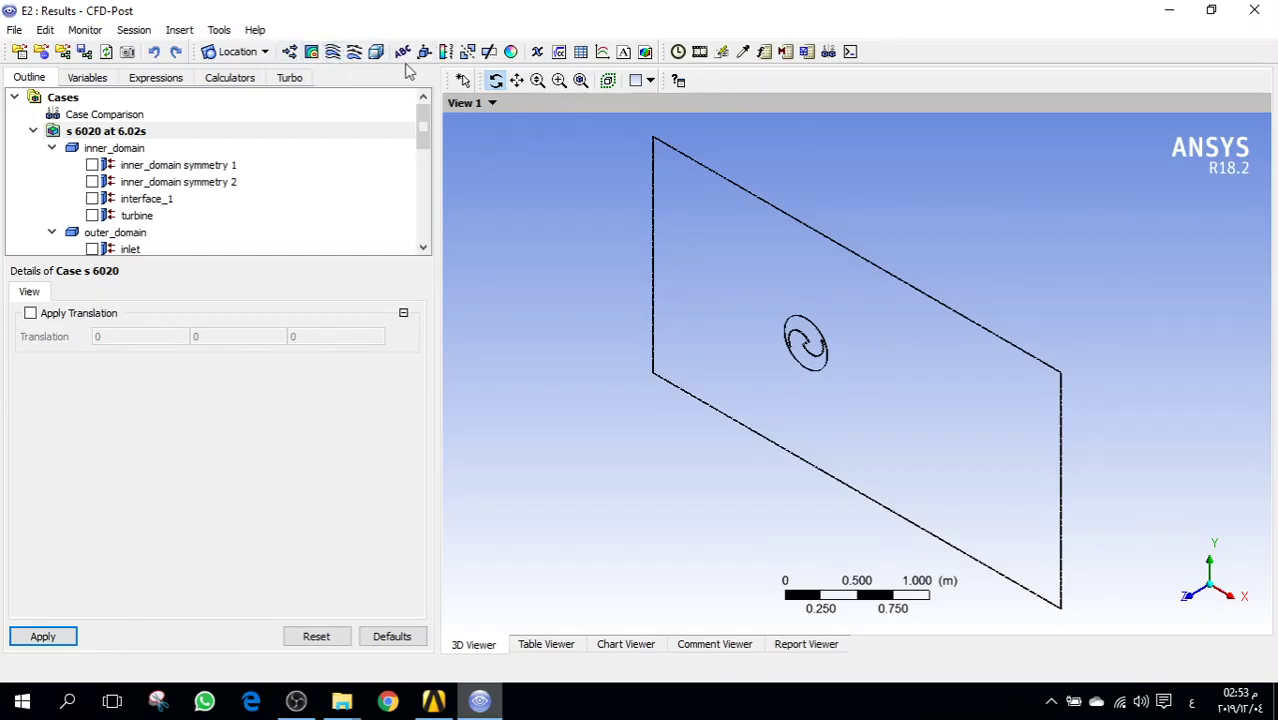
- Insert a contour plot named Contour 1 and orient the model to a flat XY view along the Z axis
click(312, 52)
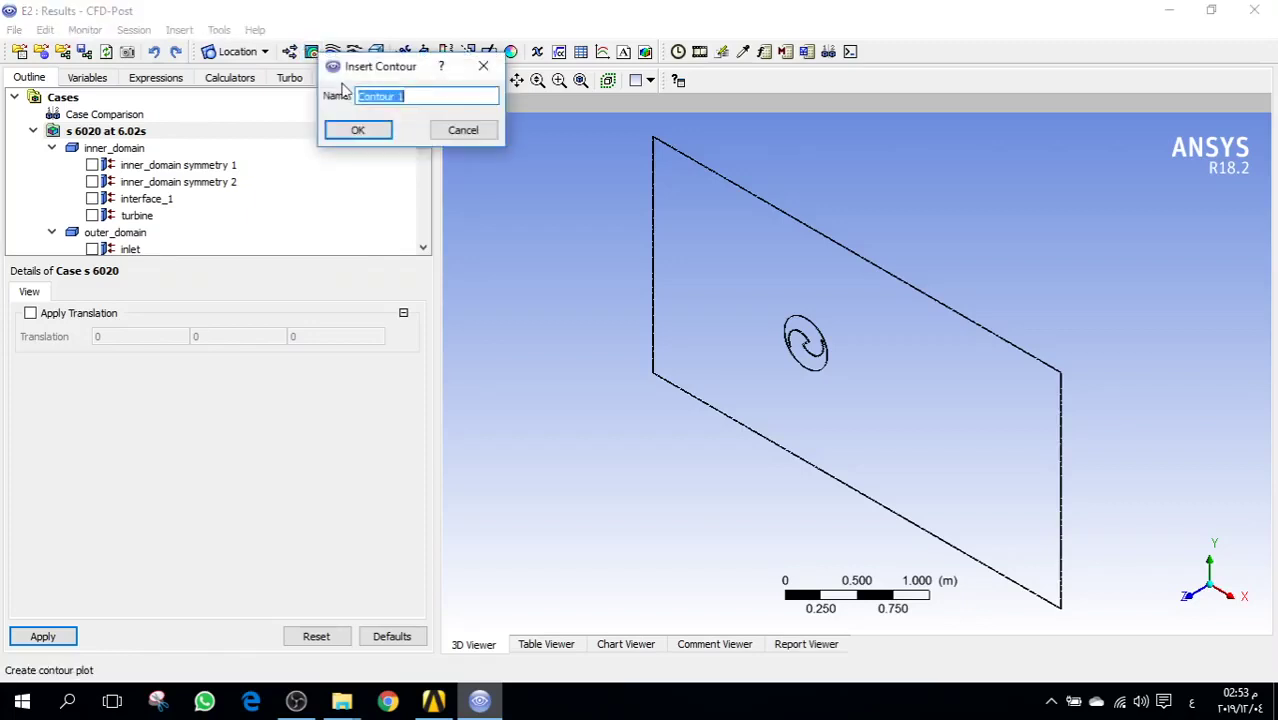
click(370, 131)
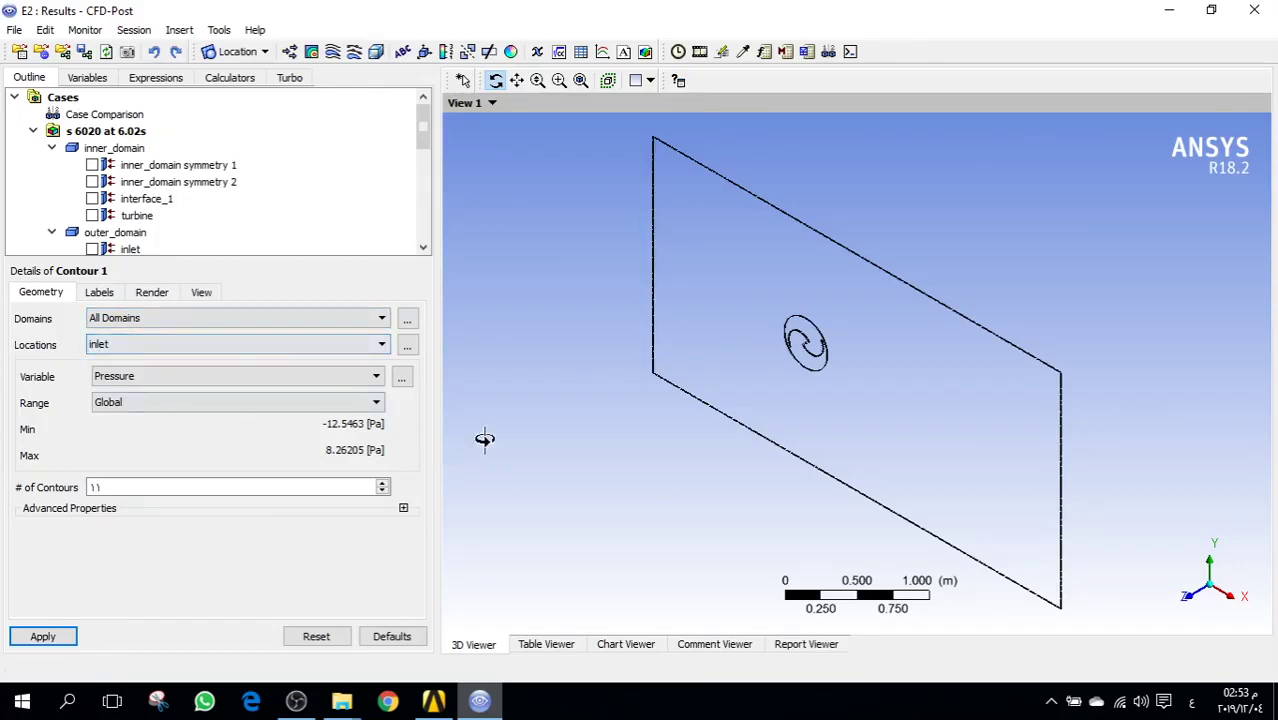
click(1193, 601)
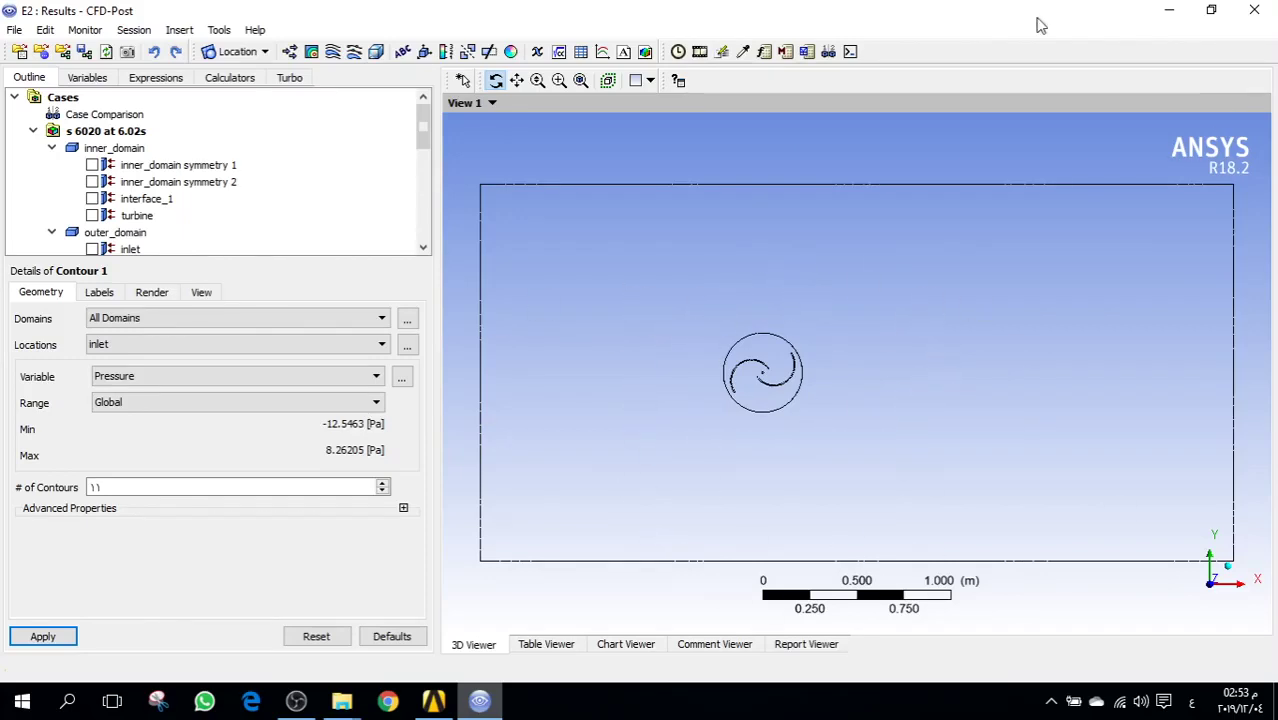
- Set the contour's locations to inlet, inner_domain symmetry 1 and outer_domain symmetry 1
click(152, 347)
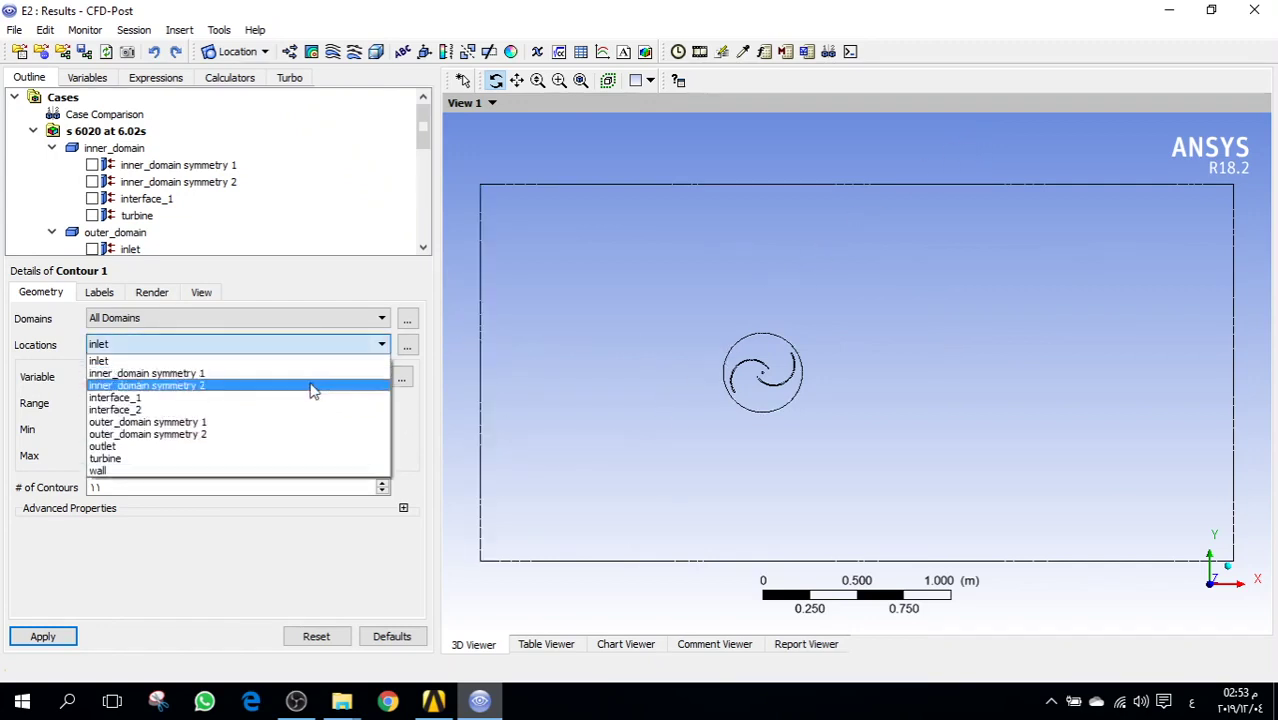
click(408, 358)
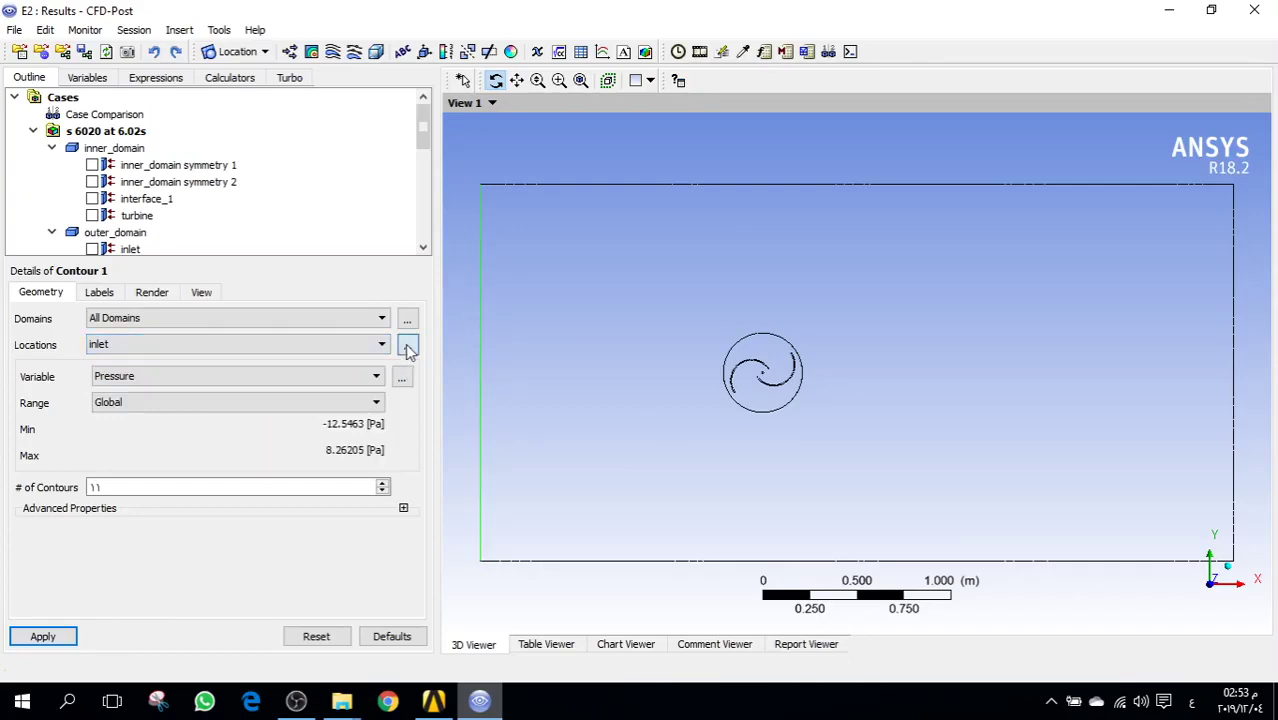
click(407, 346)
ctrl+click(662, 120)
ctrl+click(668, 137)
ctrl+click(682, 238)
ctrl+click(680, 136)
click(600, 617)
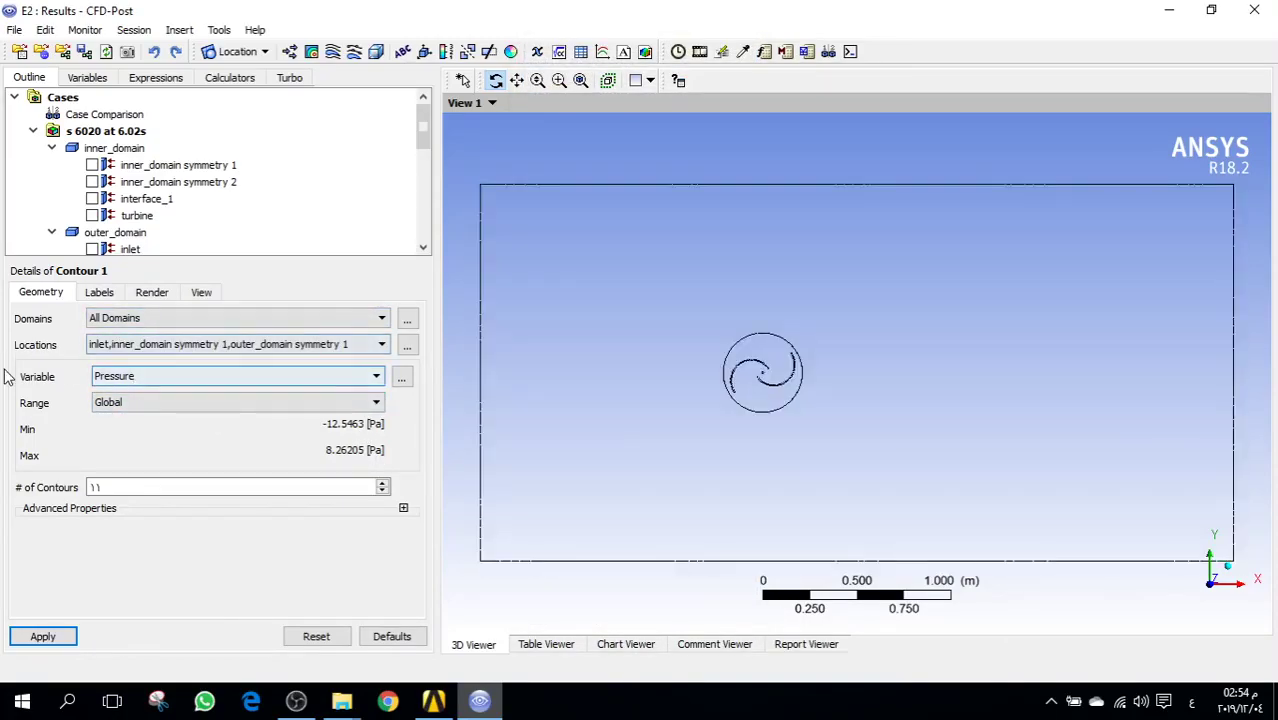
- Look through the variables available for the contour, including the velocity and total pressure entries, and keep Pressure
click(134, 375)
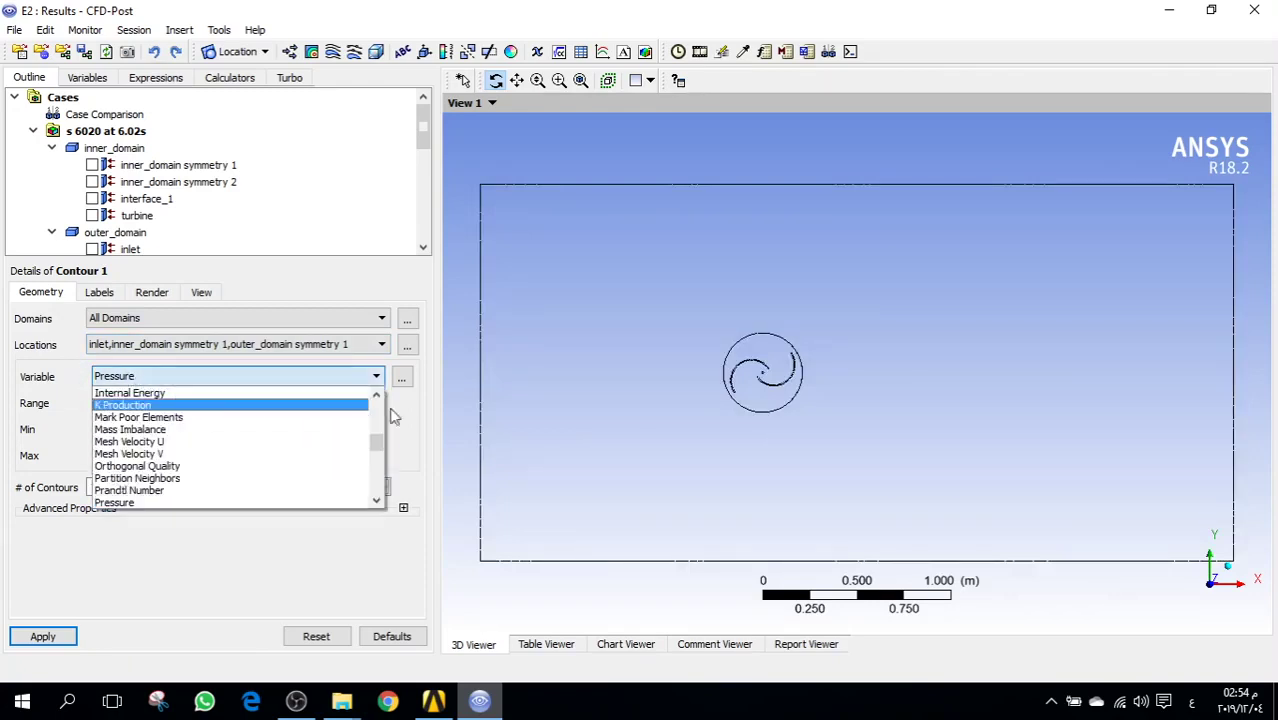
mouse_move(378, 447)
mouse_down()
mouse_move(371, 406)
mouse_move(373, 432)
mouse_up()
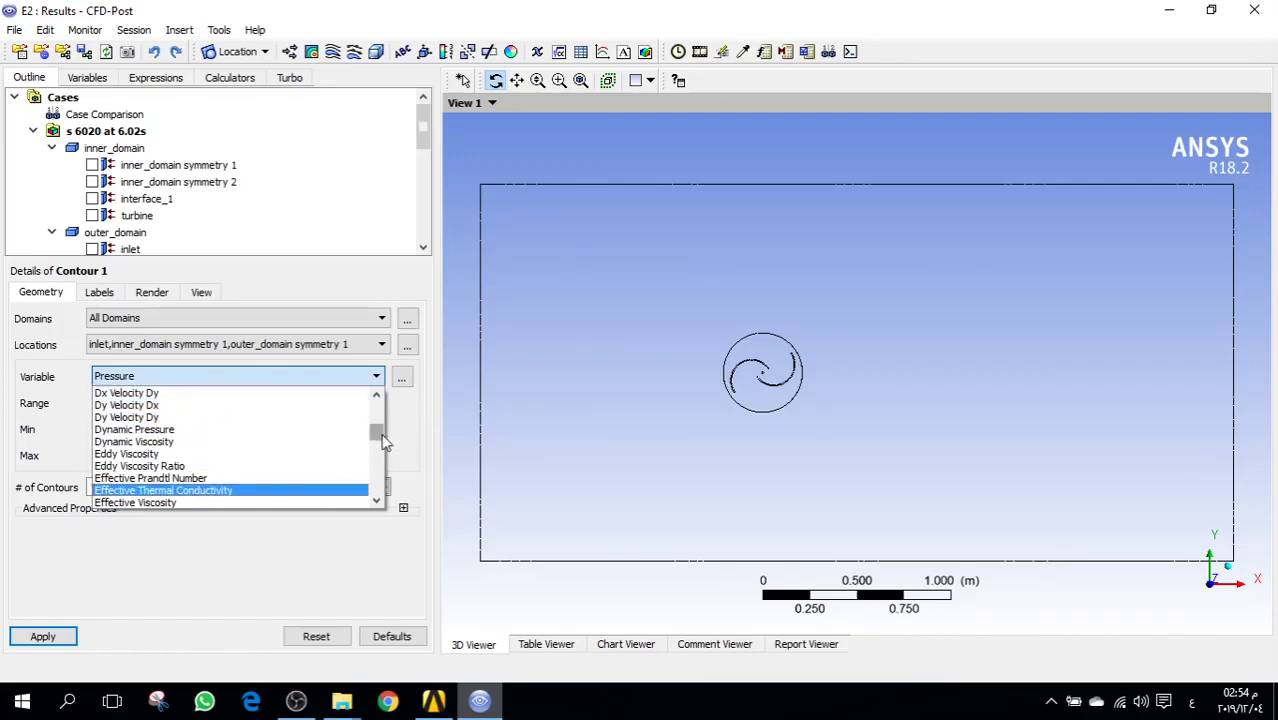
scroll(383, 438, down, 10)
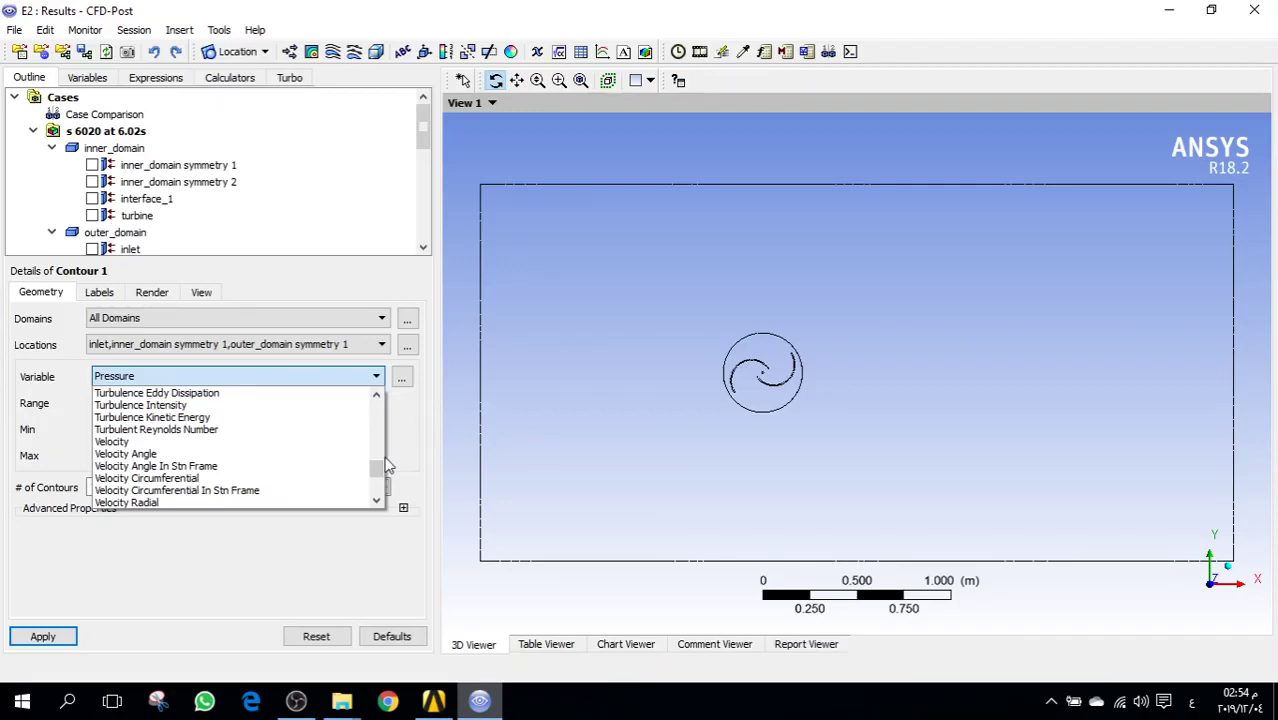
mouse_move(375, 467)
mouse_down()
mouse_move(376, 449)
mouse_move(376, 462)
mouse_up()
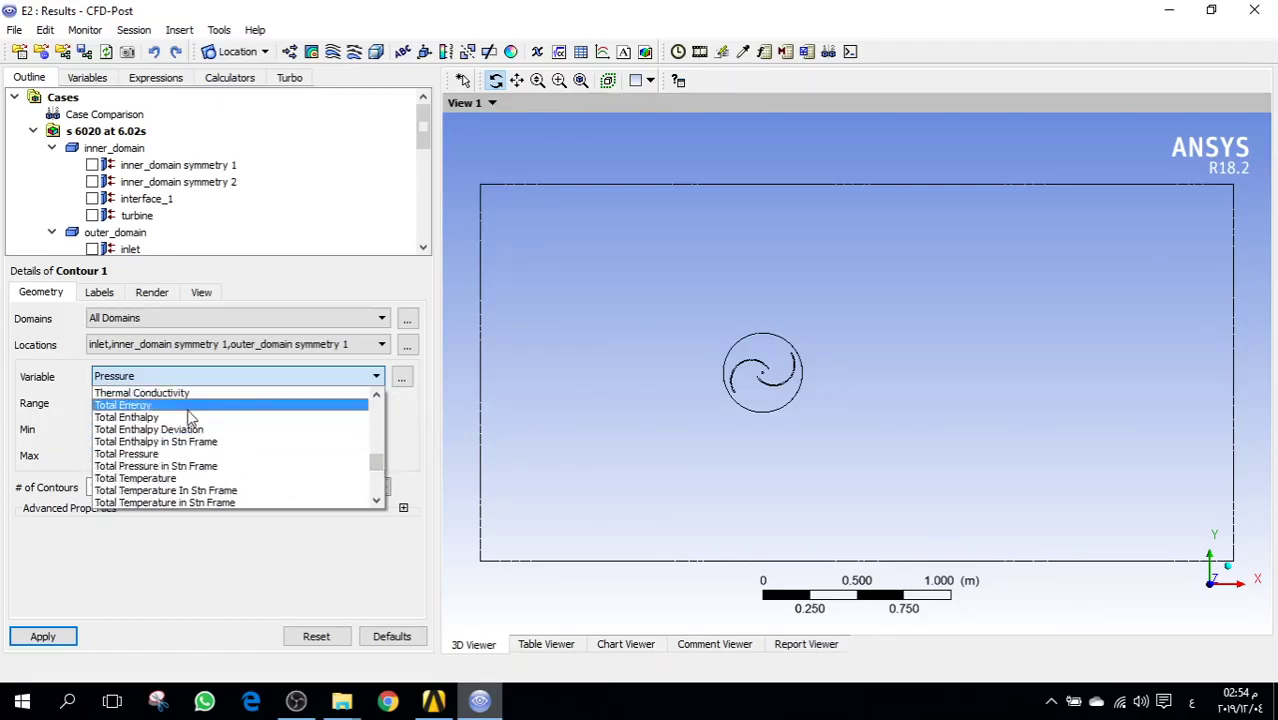
scroll(192, 422, up, 1)
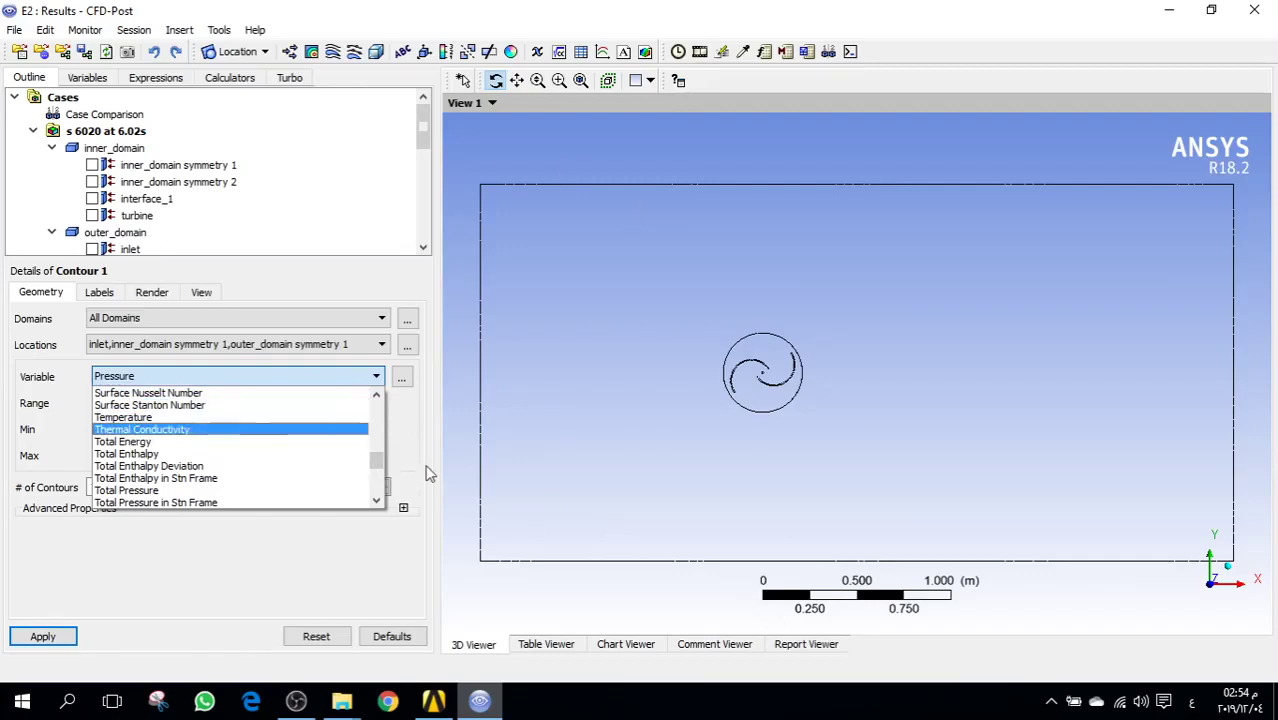
drag(379, 470, 384, 490)
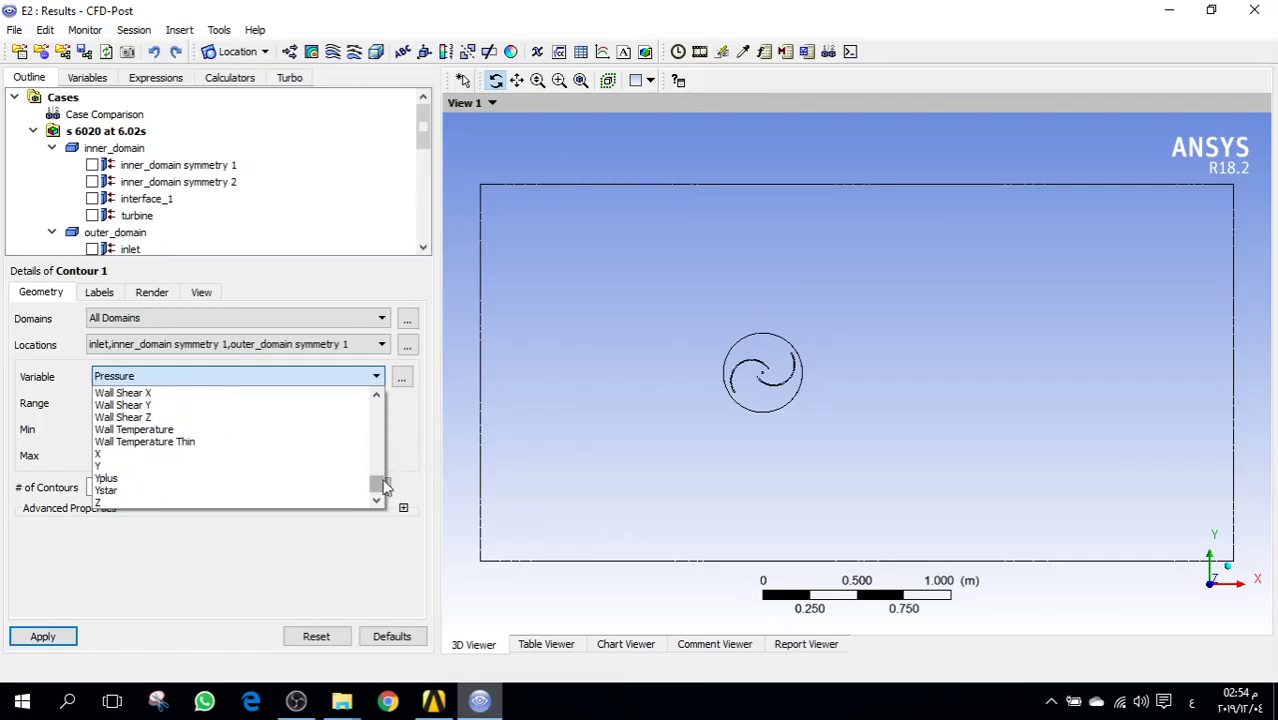
scroll(385, 485, up, 6)
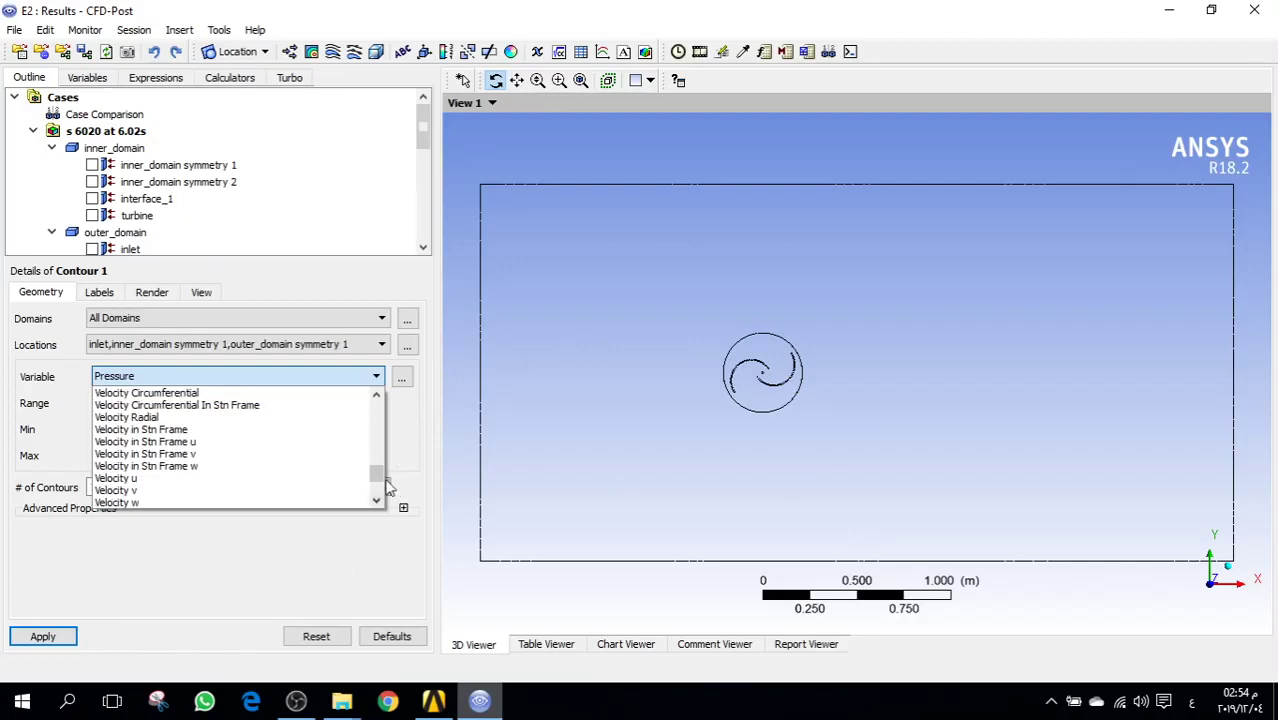
scroll(390, 478, up, 7)
scroll(390, 460, up, 6)
click(412, 440)
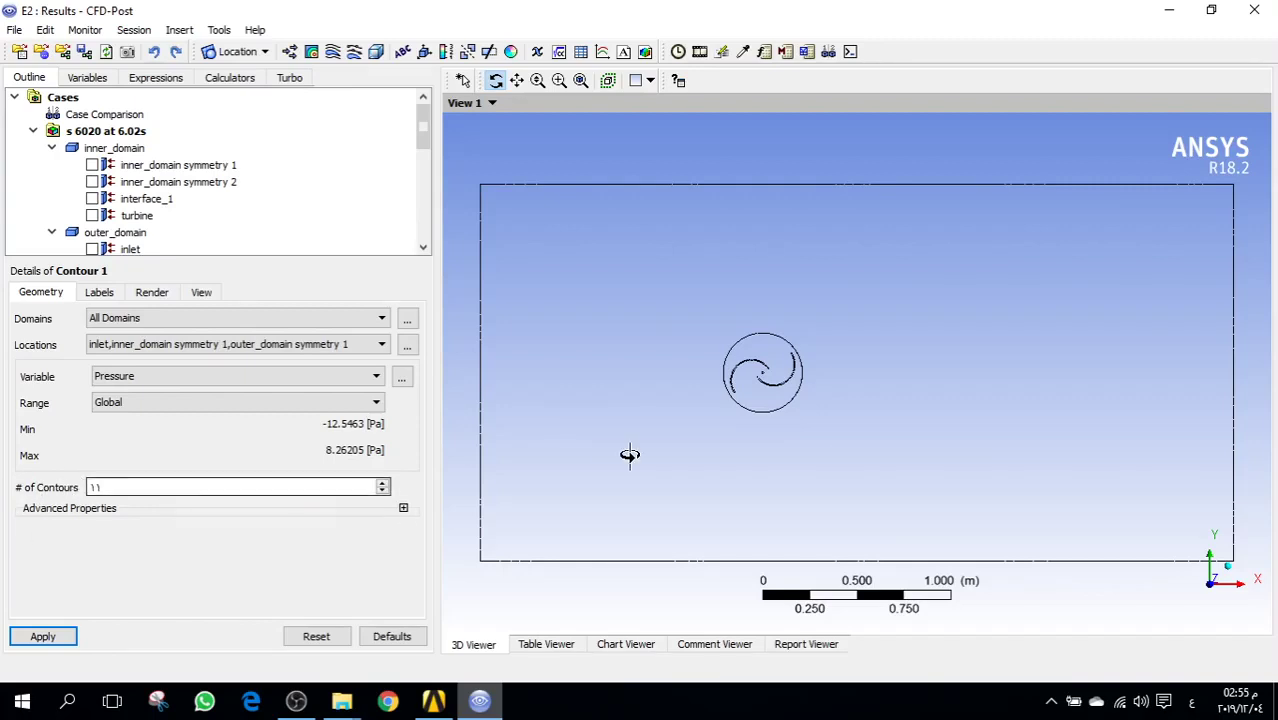
- Generate the Pressure contour with global range and inspect it close up around the turbine
click(20, 643)
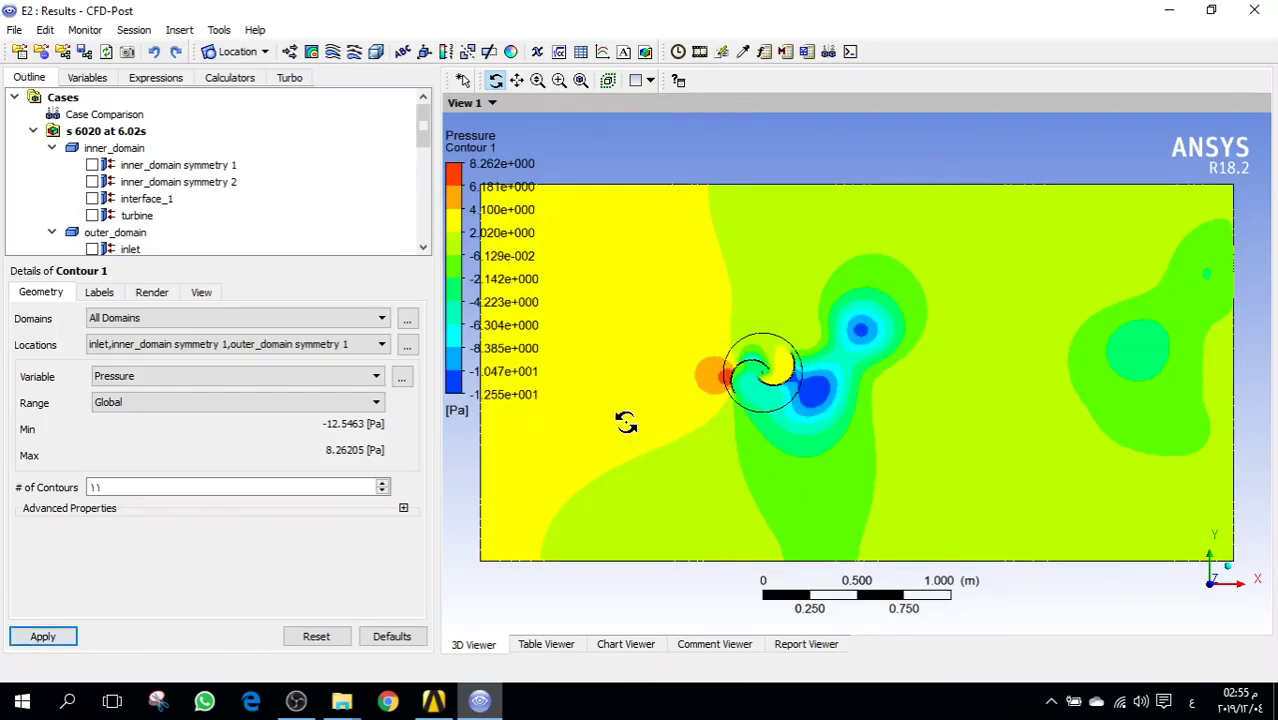
scroll(625, 421, up, 5)
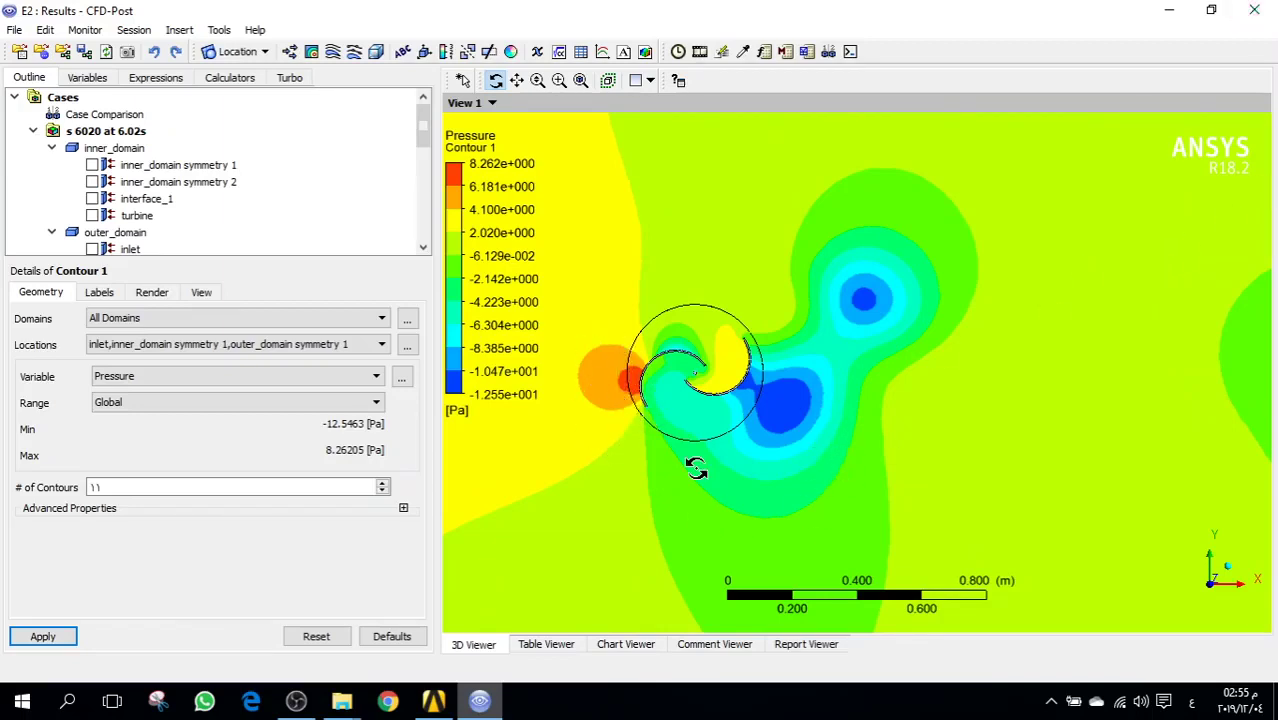
drag(697, 441, 627, 437)
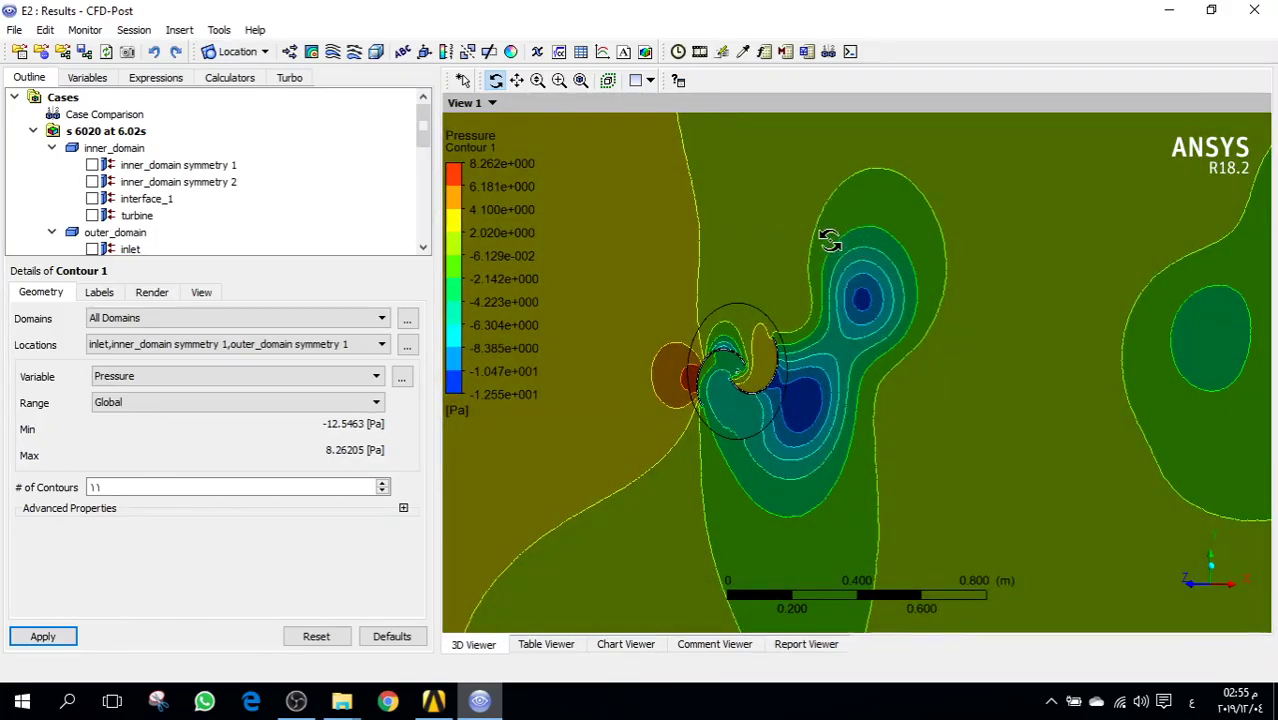
- Set Contour 1's number of contours to 110 and regenerate the Pressure plot
click(105, 488)
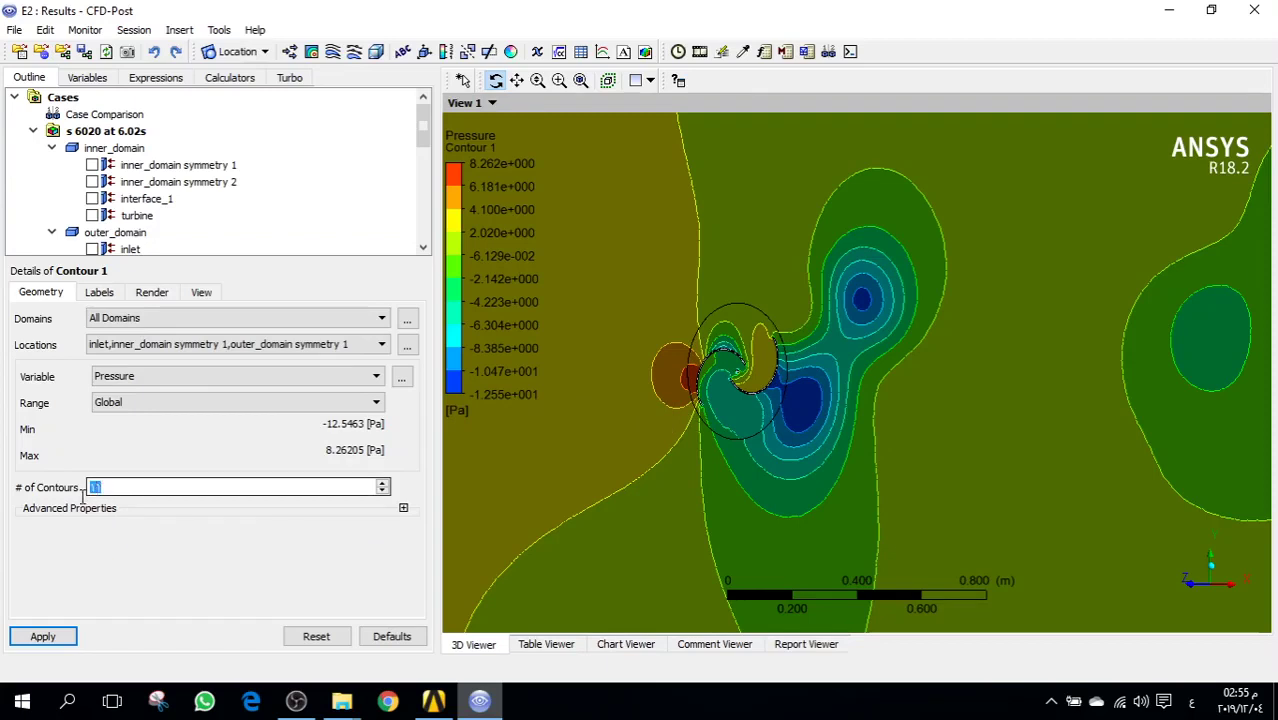
drag(685, 394, 665, 392)
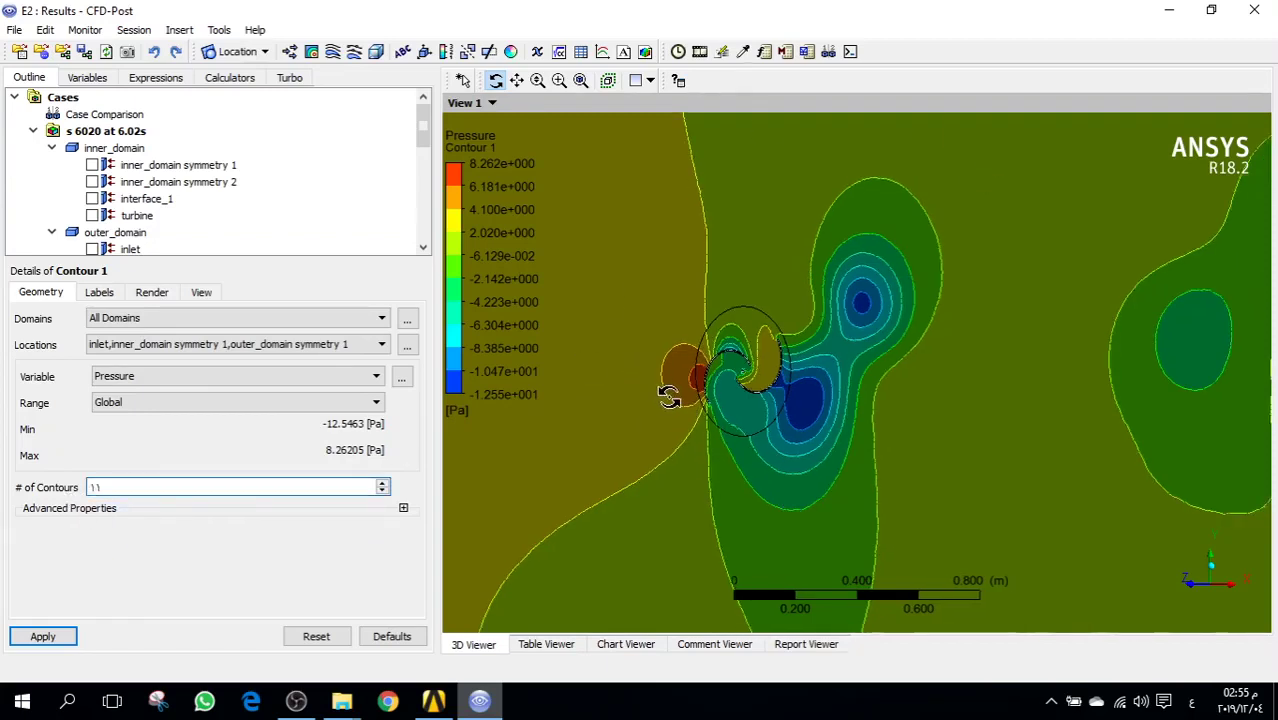
click(186, 489)
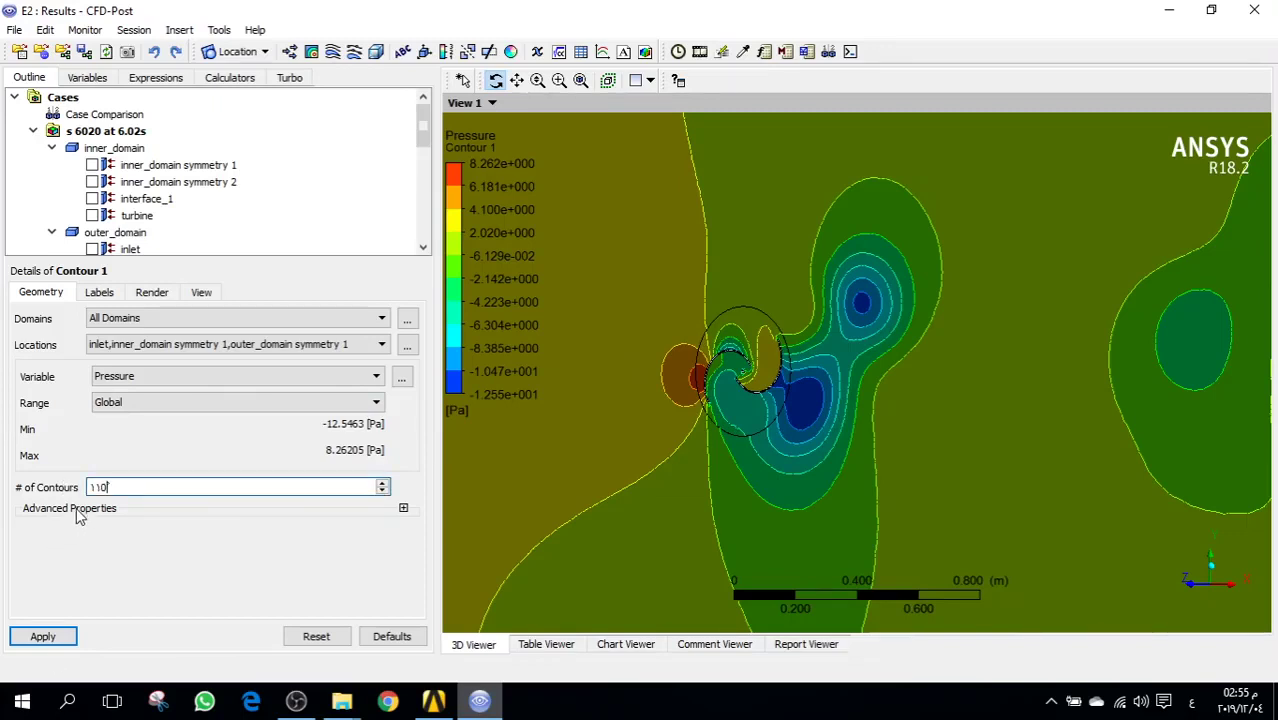
click(50, 637)
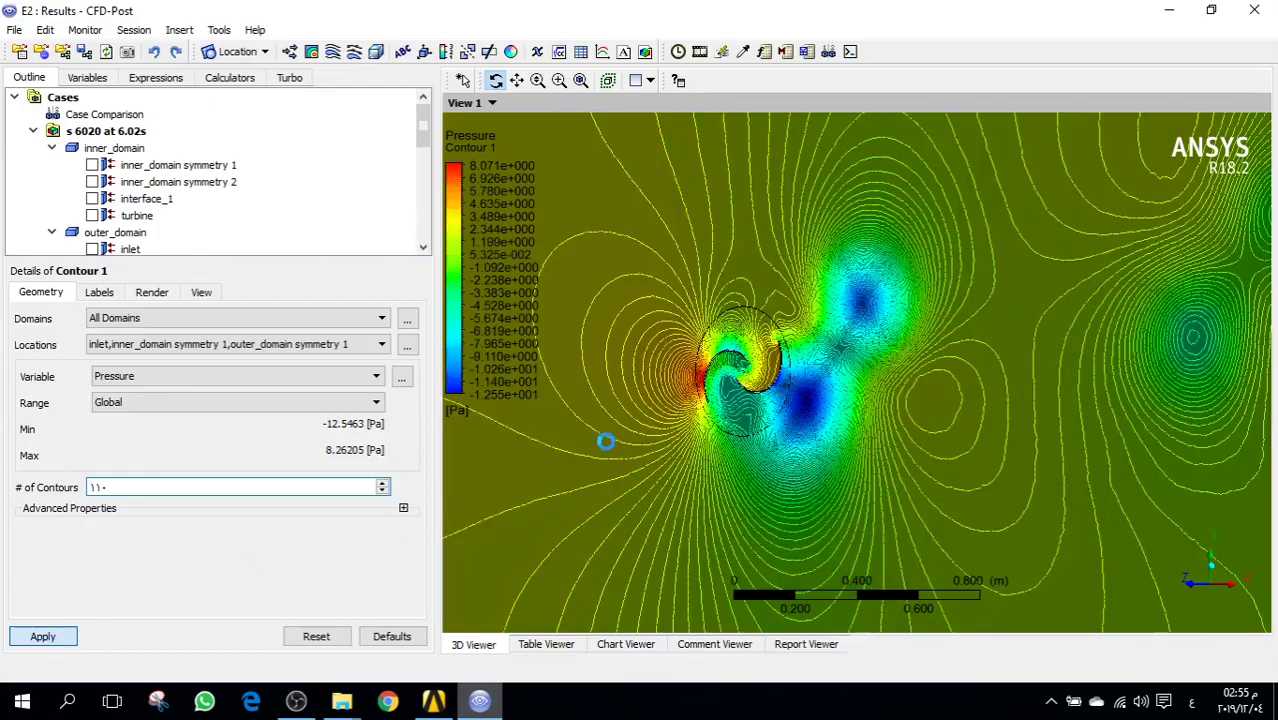
- Examine the smoothed pressure distribution over the whole domain, close up around the turbine blades and in the wake
scroll(771, 397, down, 3)
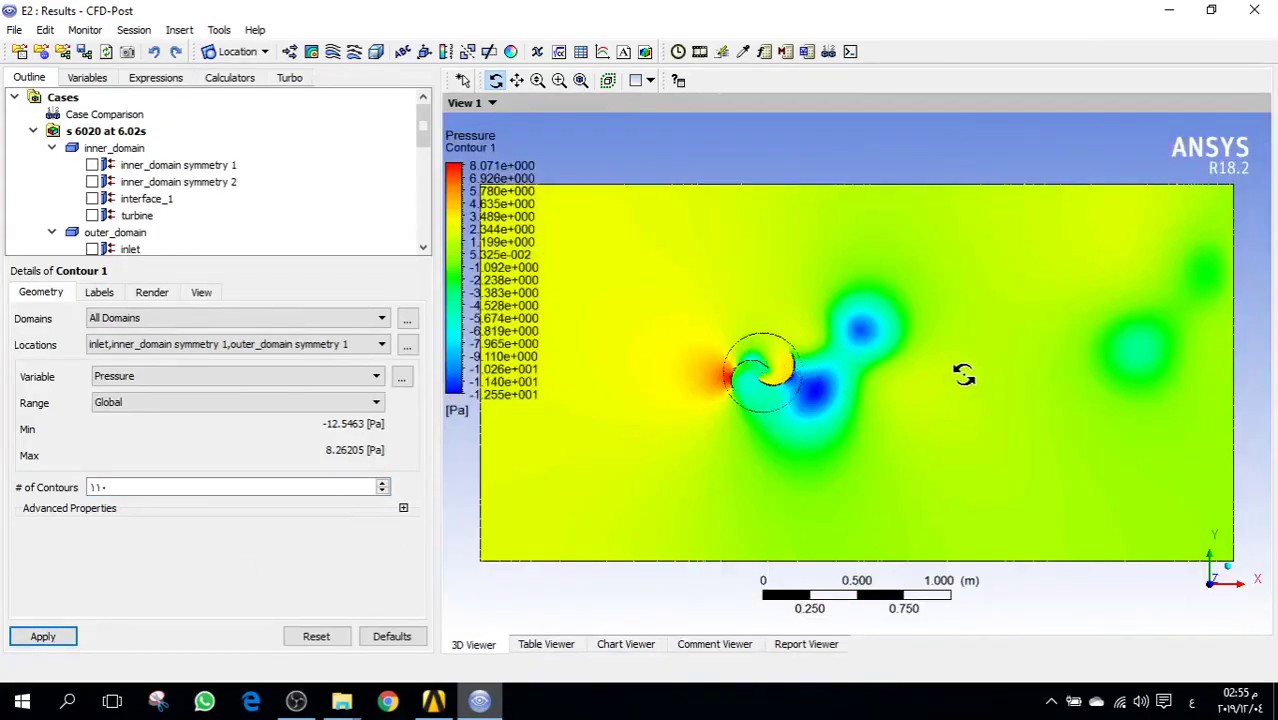
scroll(679, 408, up, 2)
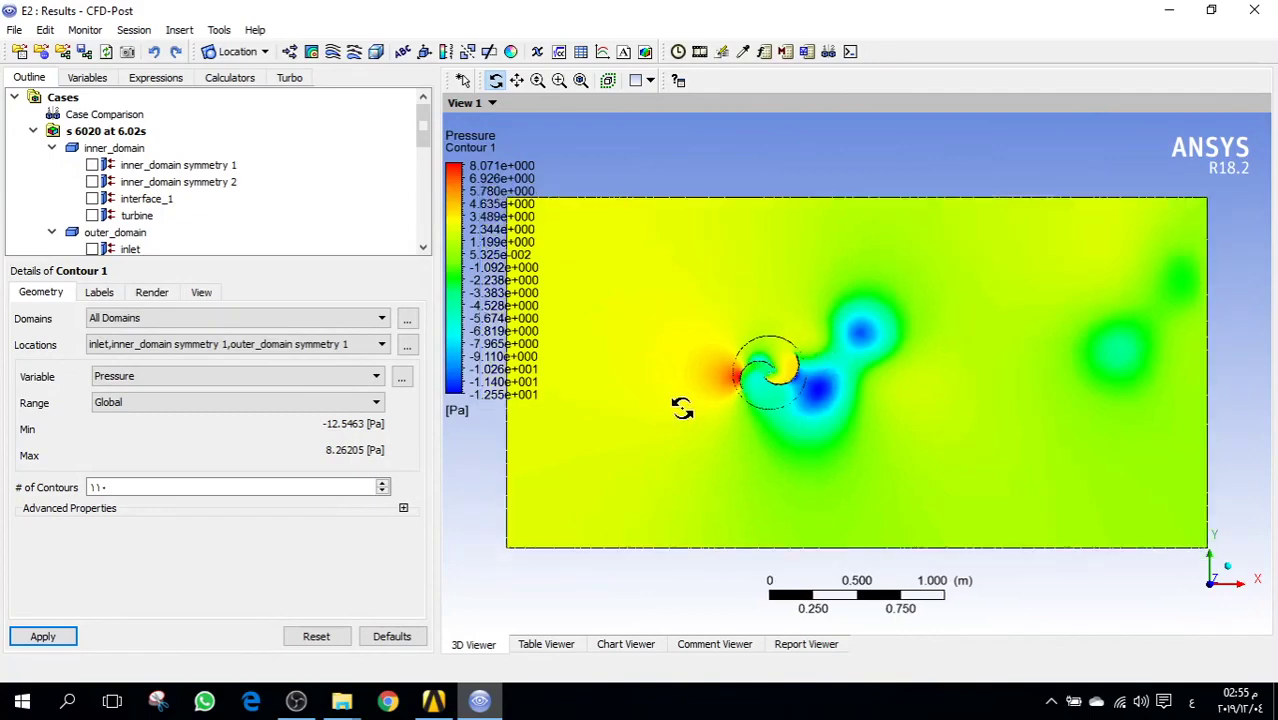
drag(702, 420, 952, 261)
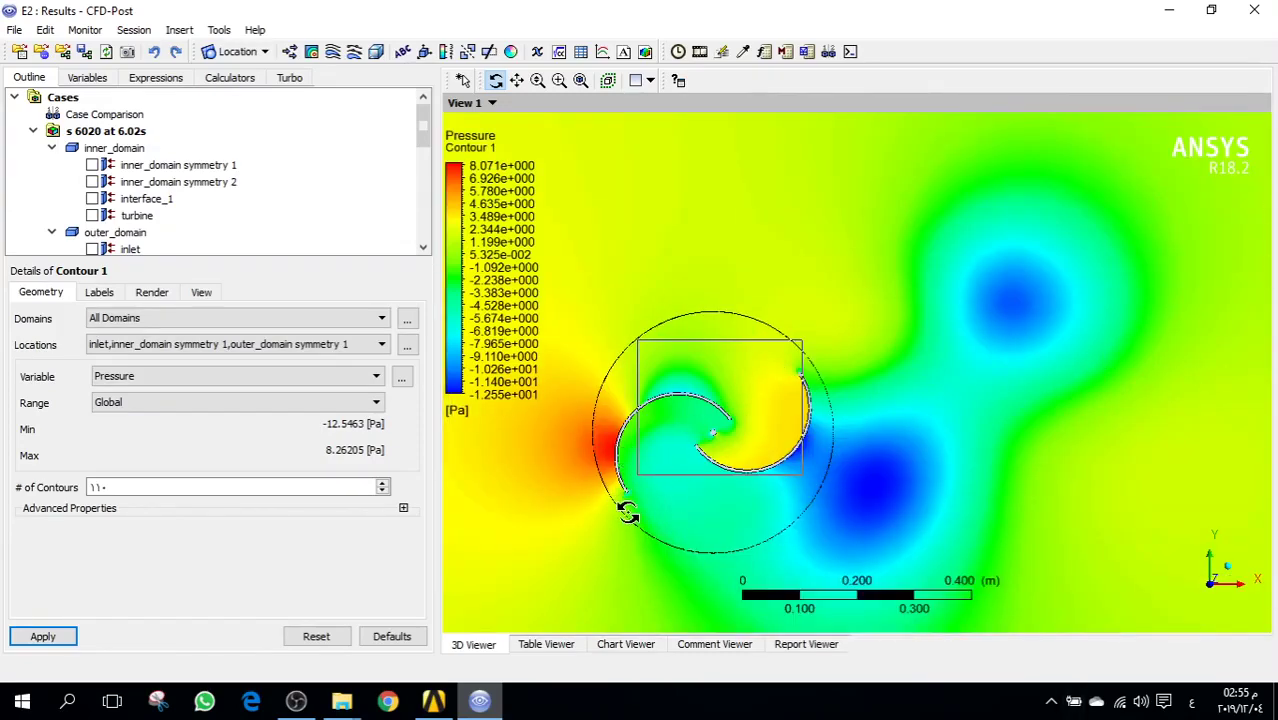
scroll(627, 512, up, 5)
scroll(800, 466, down, 3)
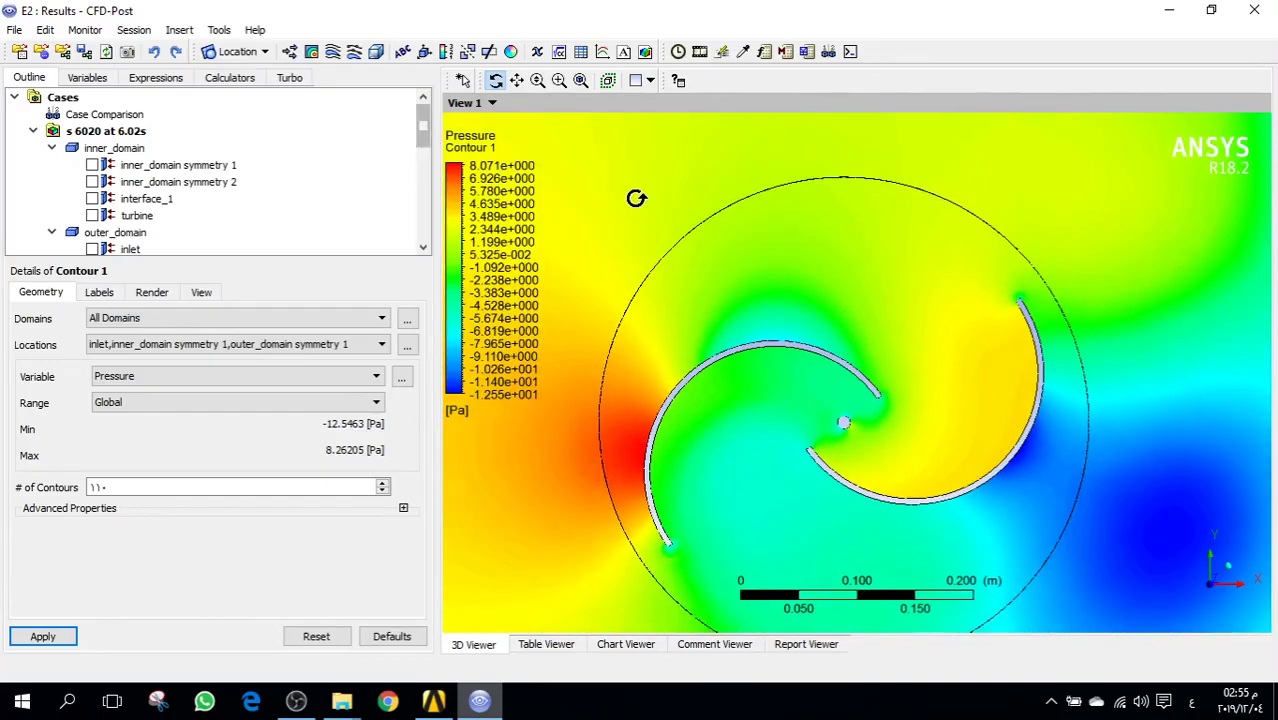
scroll(1173, 428, down, 3)
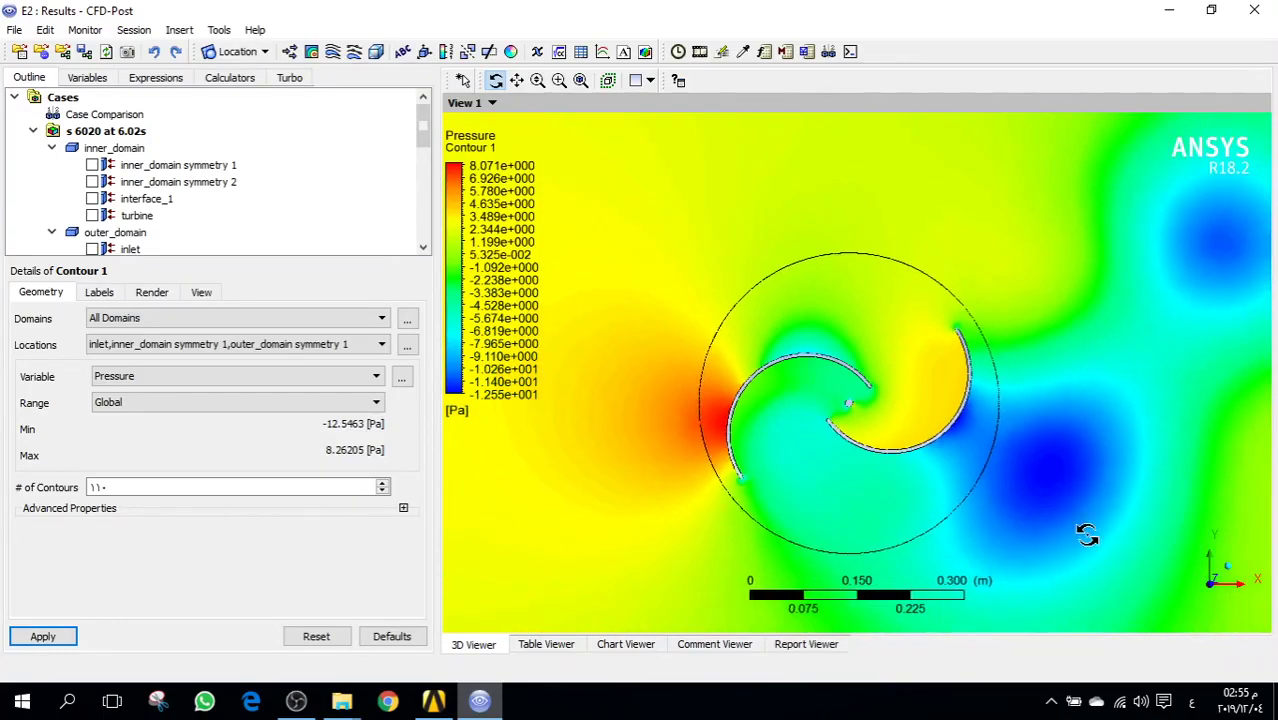
scroll(1056, 485, down, 3)
scroll(1051, 482, down, 4)
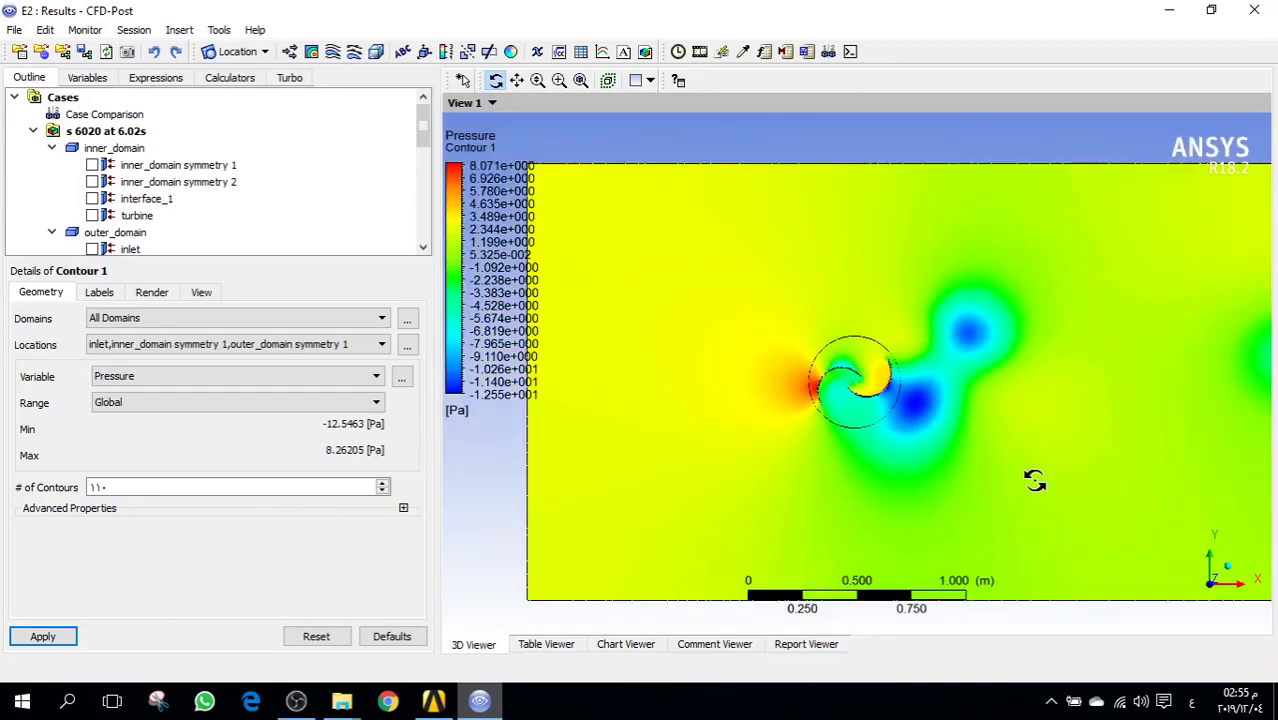
- Change Contour 1's variable to Velocity and regenerate the plot
click(163, 376)
scroll(213, 467, down, 1)
scroll(213, 467, down, 12)
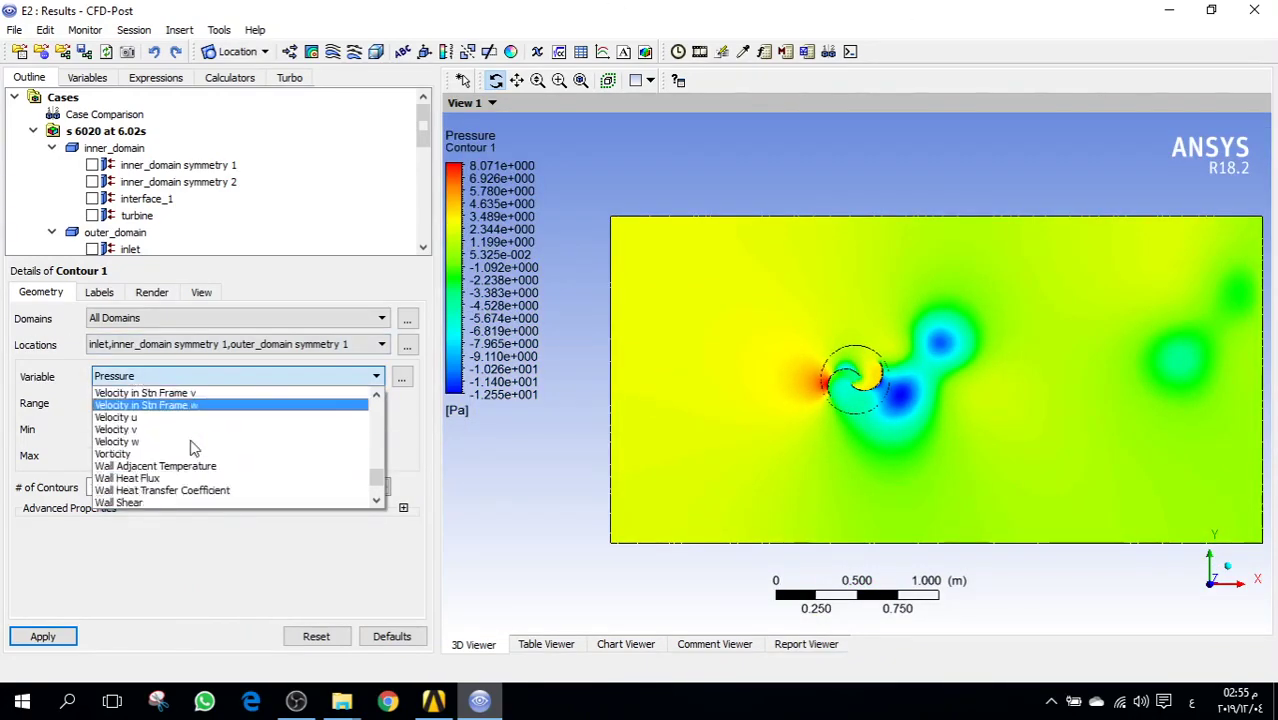
scroll(160, 418, up, 4)
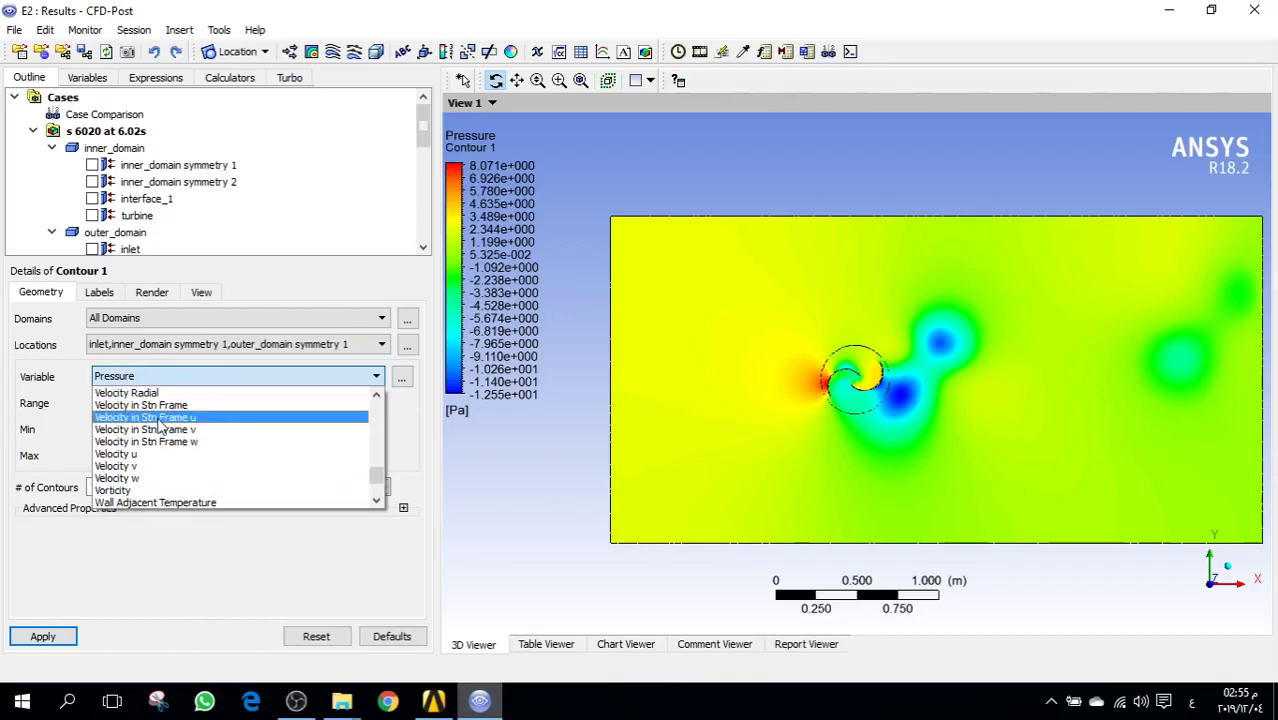
scroll(157, 434, up, 3)
click(155, 442)
click(42, 636)
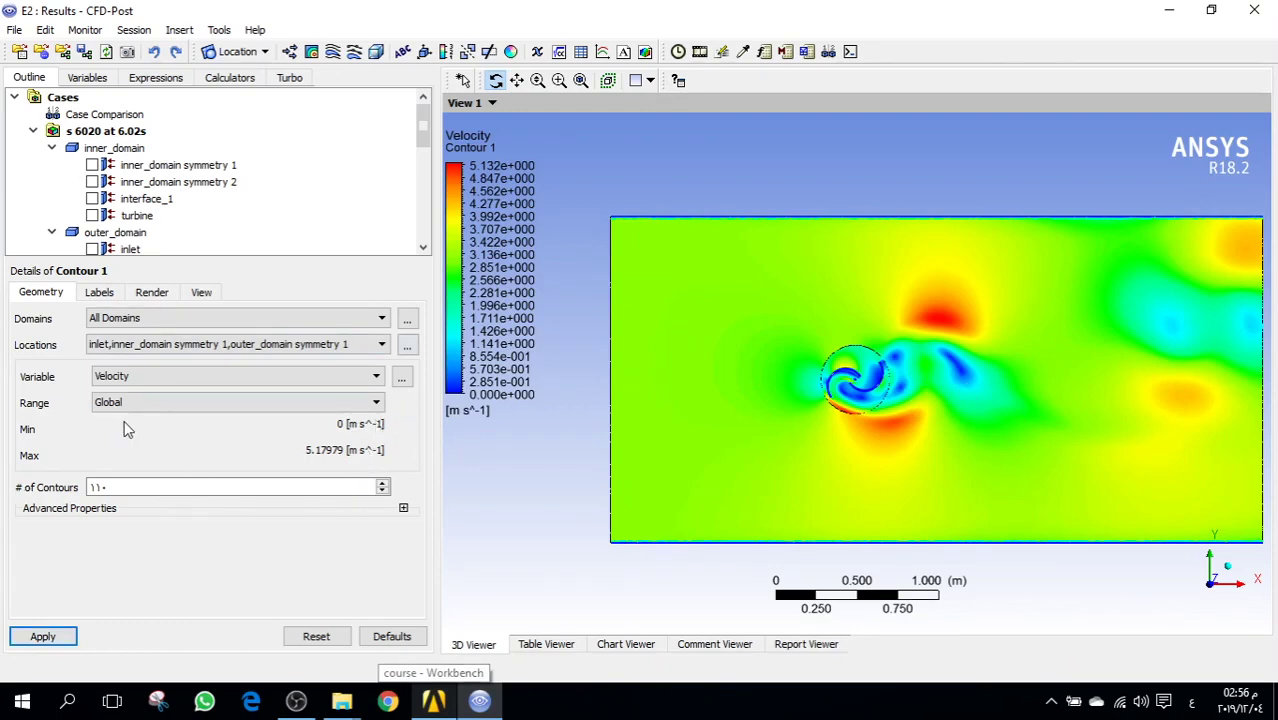
- Examine the velocity distribution around the turbine blades and wake, finishing with the whole domain in a flat view along the Z axis
drag(863, 337, 935, 387)
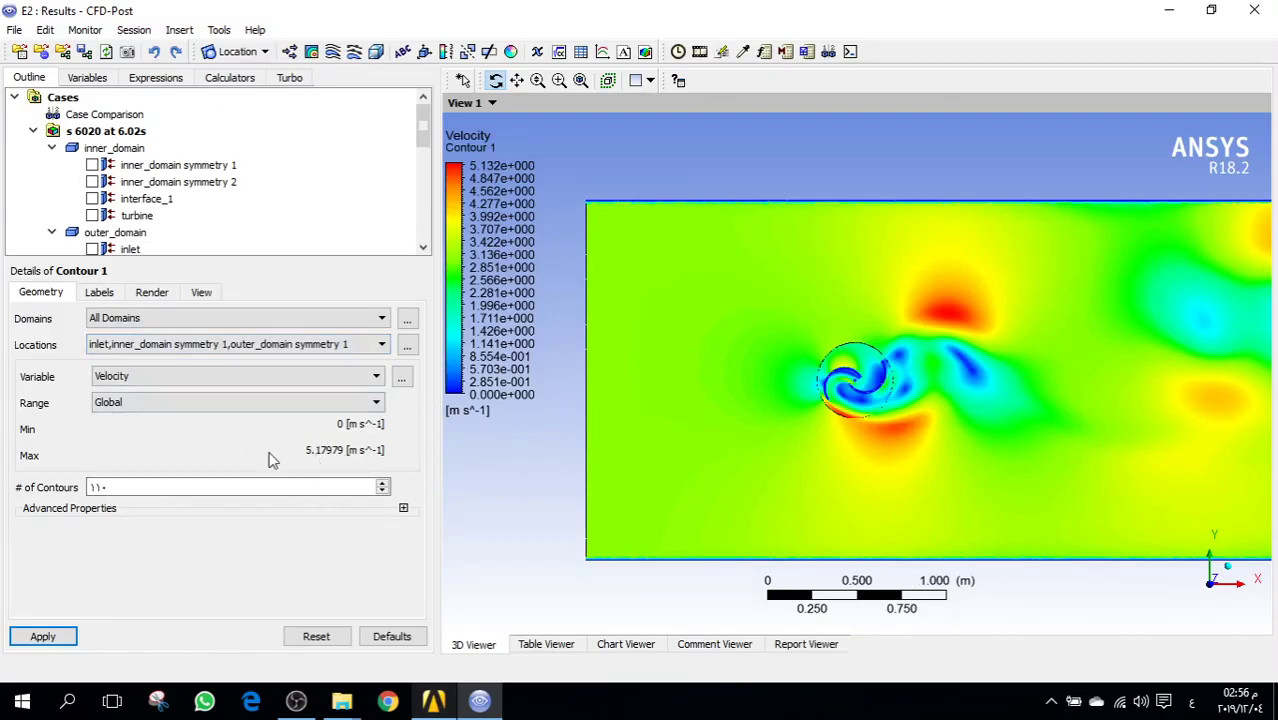
drag(878, 407, 915, 390)
right_drag(919, 388, 822, 455)
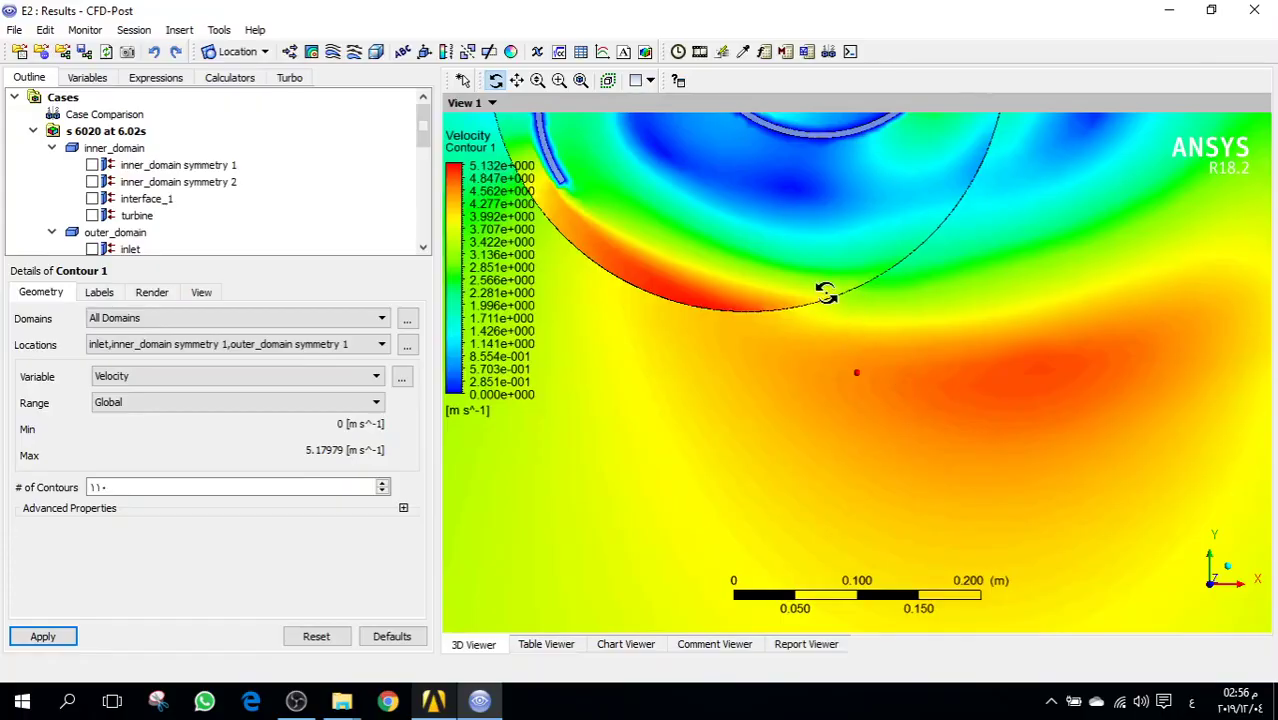
scroll(826, 292, down, 5)
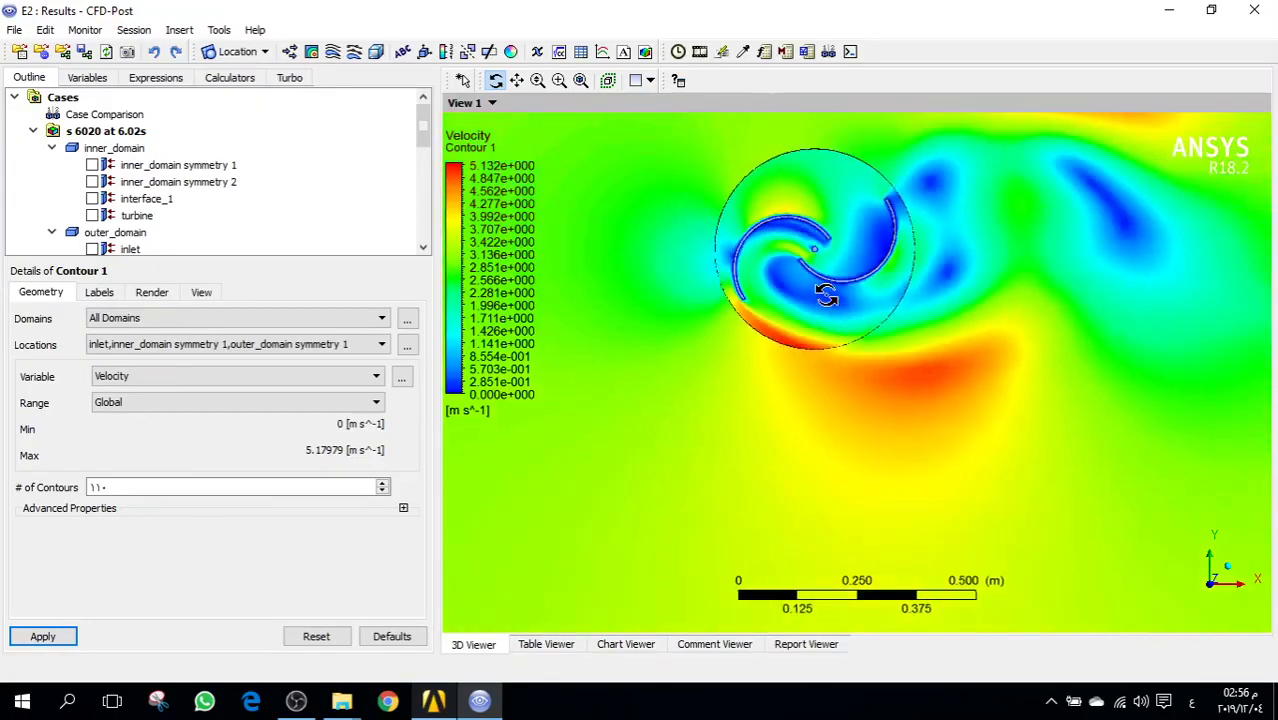
scroll(826, 292, down, 4)
right_drag(1035, 199, 722, 411)
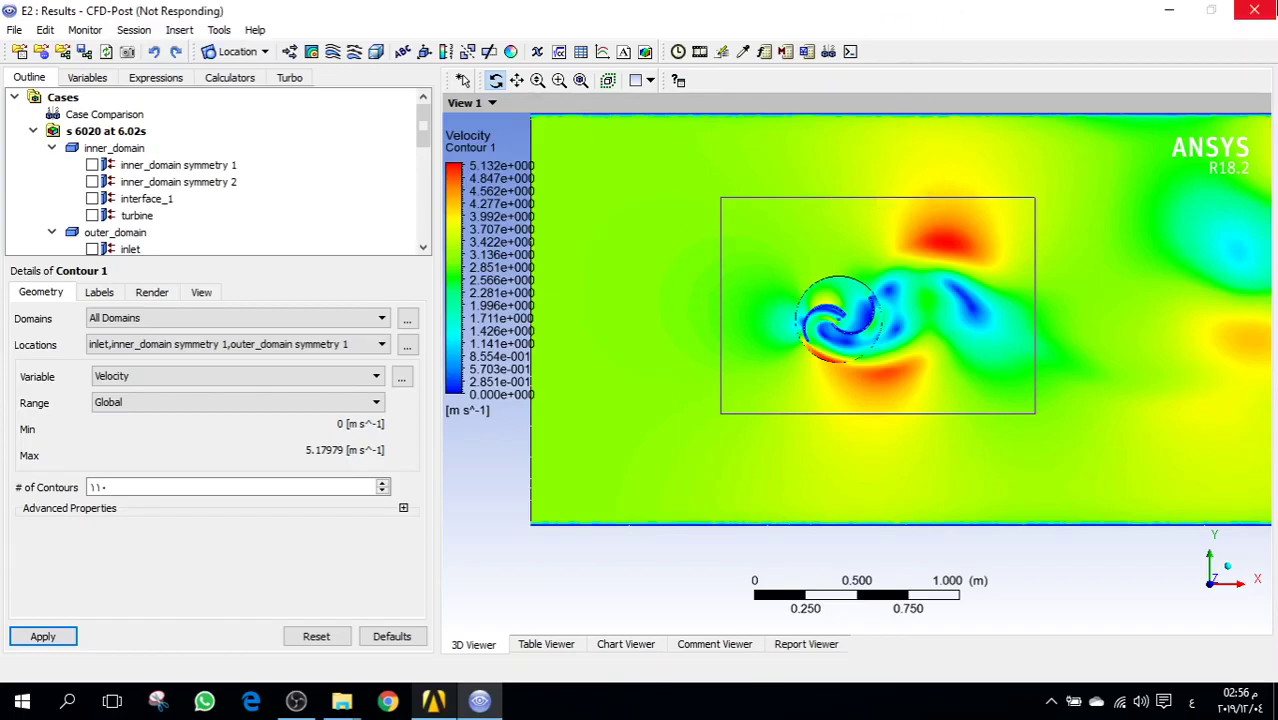
scroll(935, 385, up, 2)
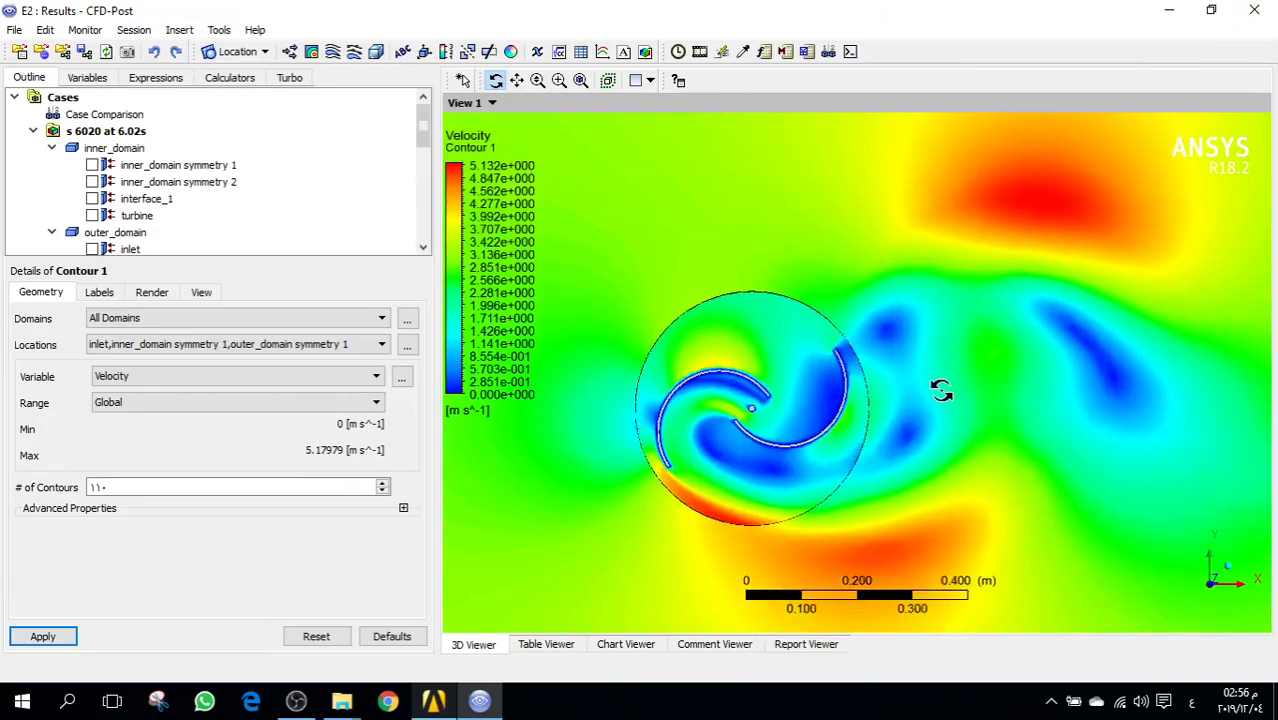
scroll(941, 390, down, 5)
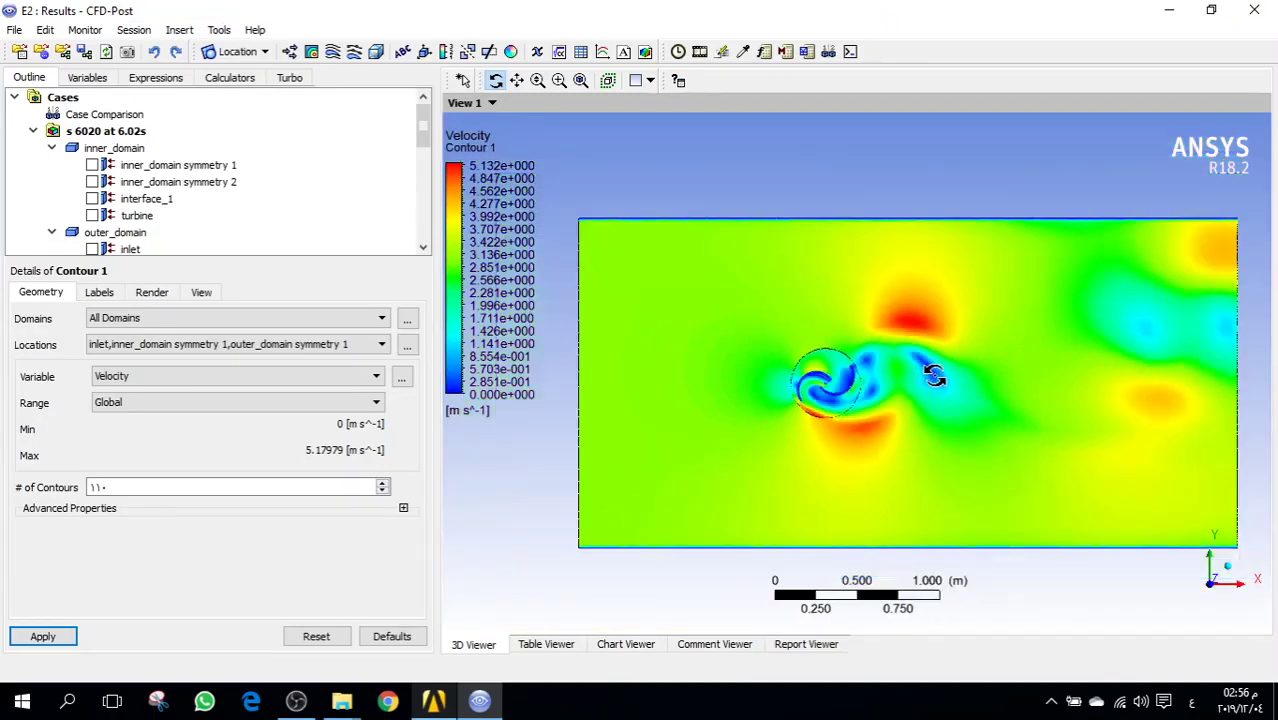
drag(934, 374, 919, 403)
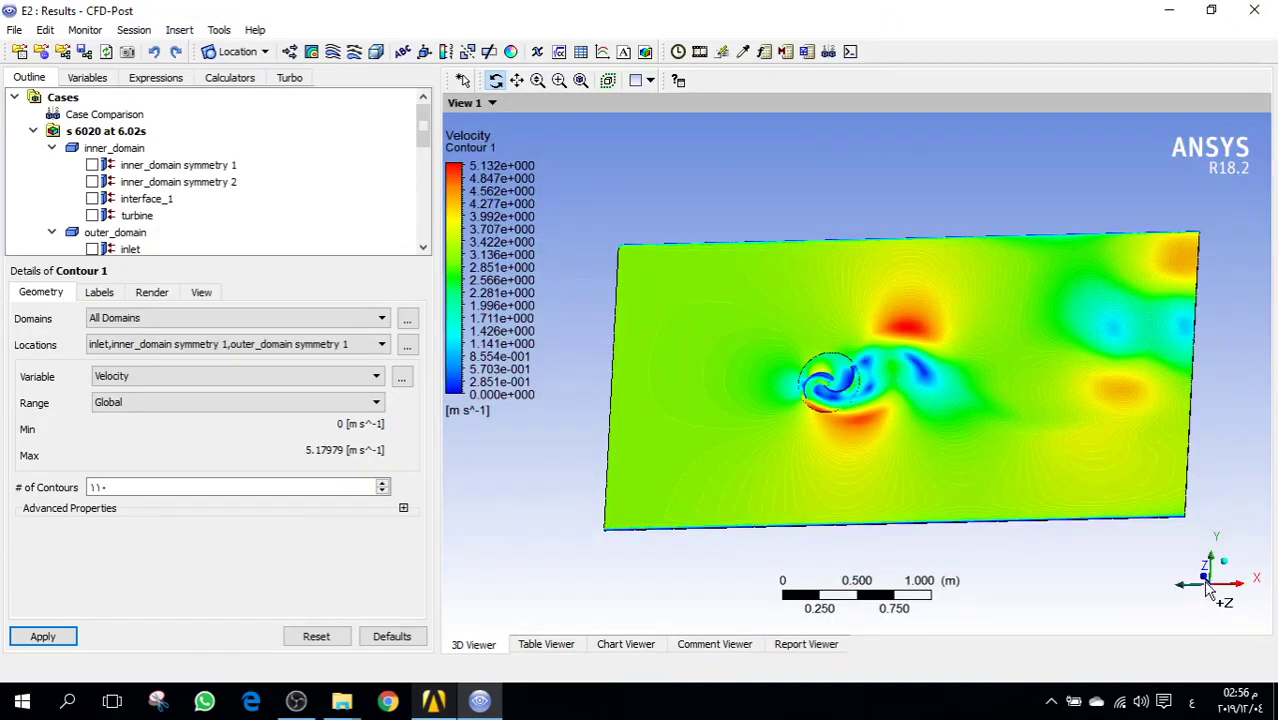
click(1216, 598)
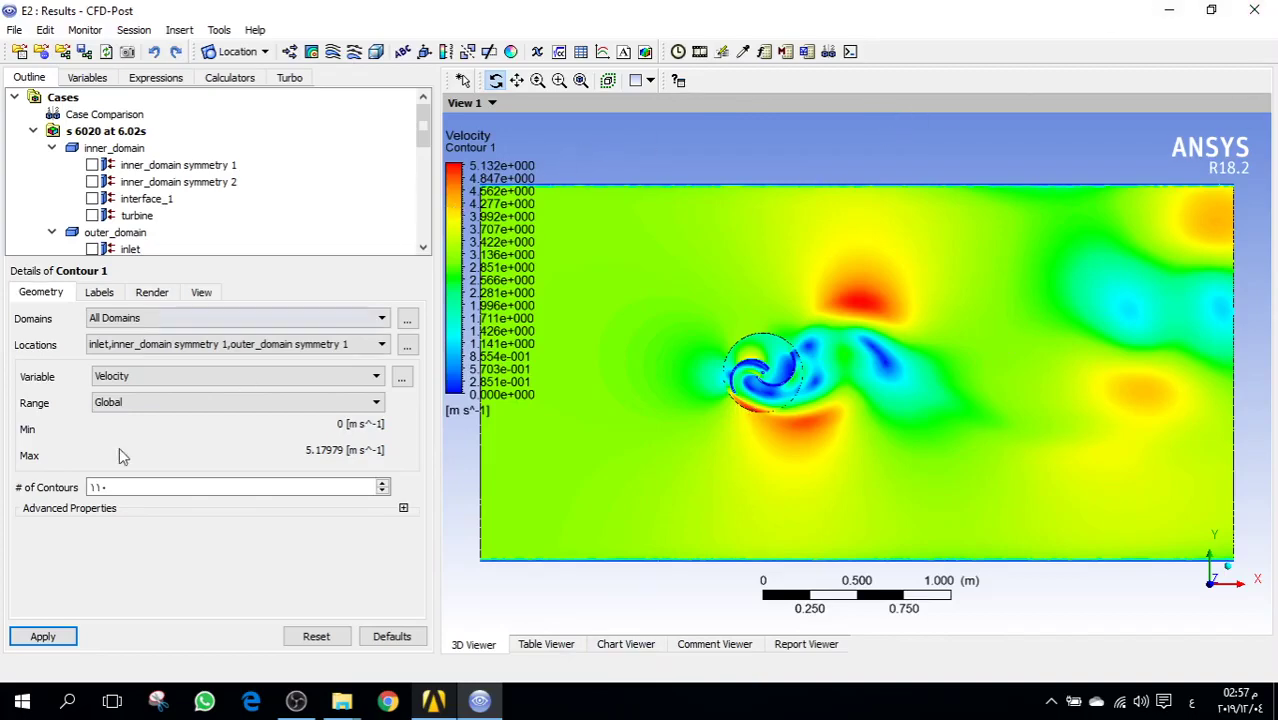
click(376, 376)
mouse_move(378, 478)
mouse_down()
mouse_move(372, 452)
mouse_move(376, 463)
mouse_up()
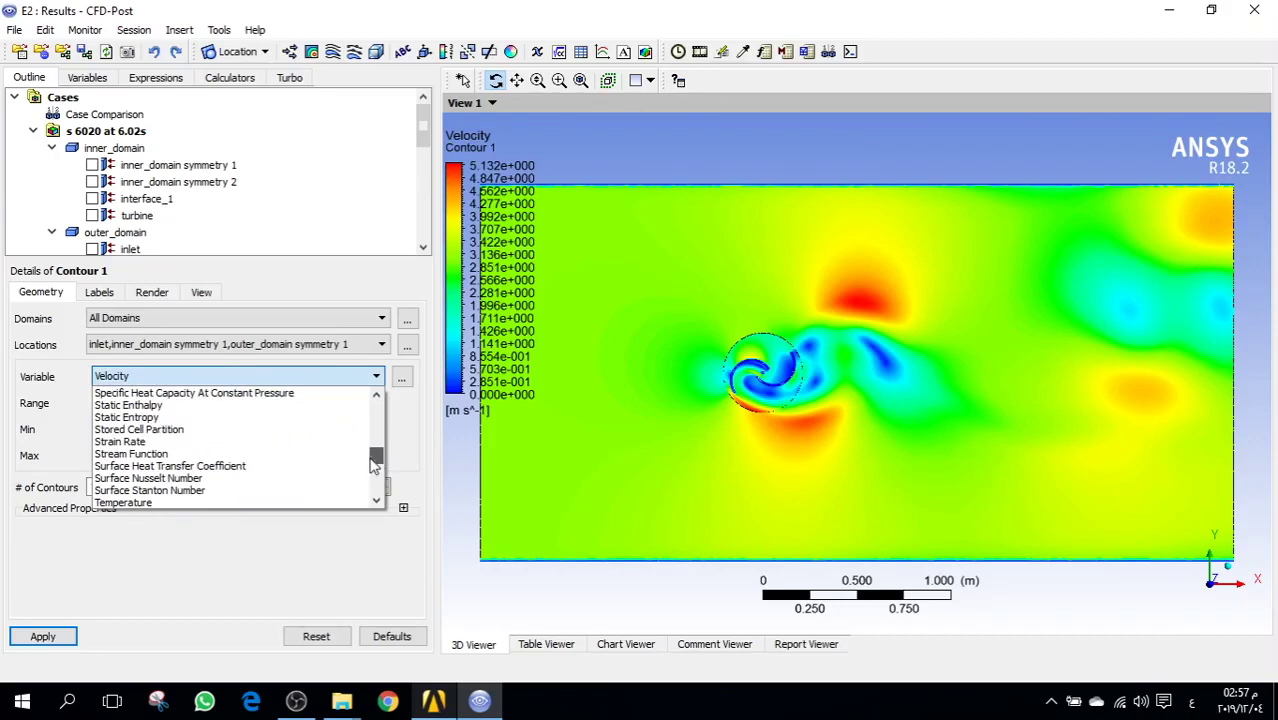
scroll(177, 457, down, 3)
scroll(150, 450, up, 1)
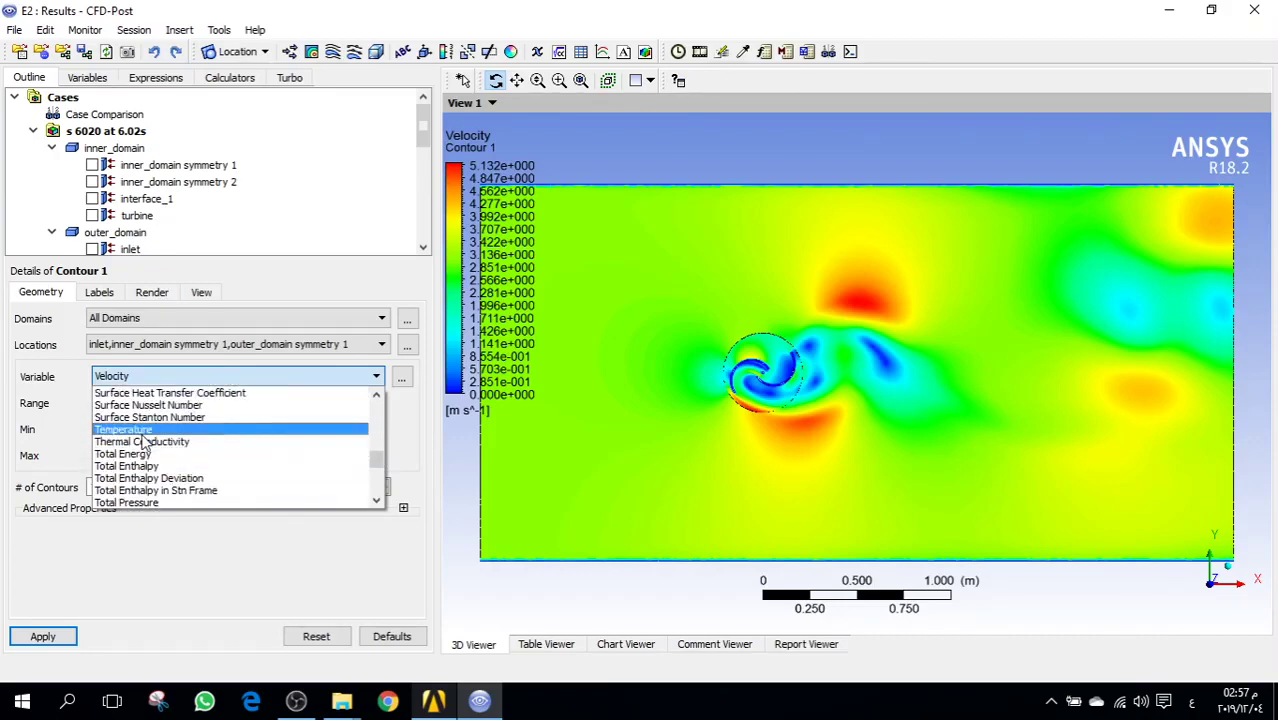
click(165, 431)
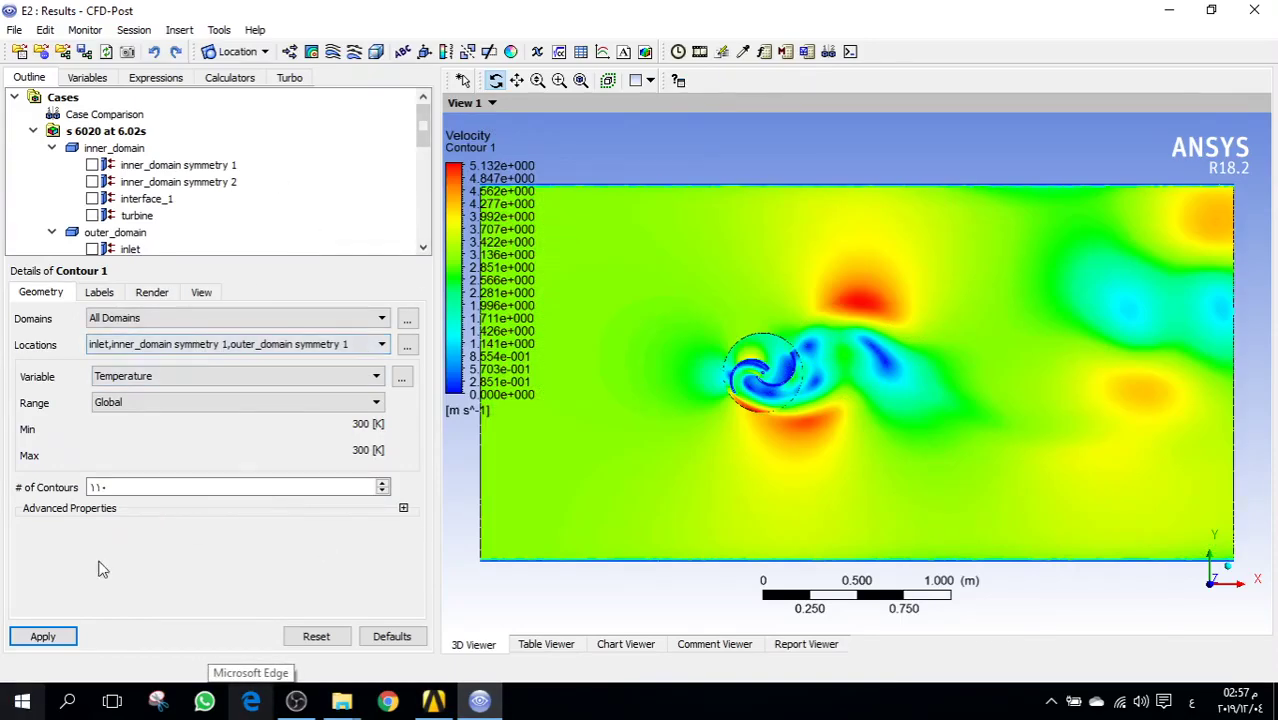
click(406, 344)
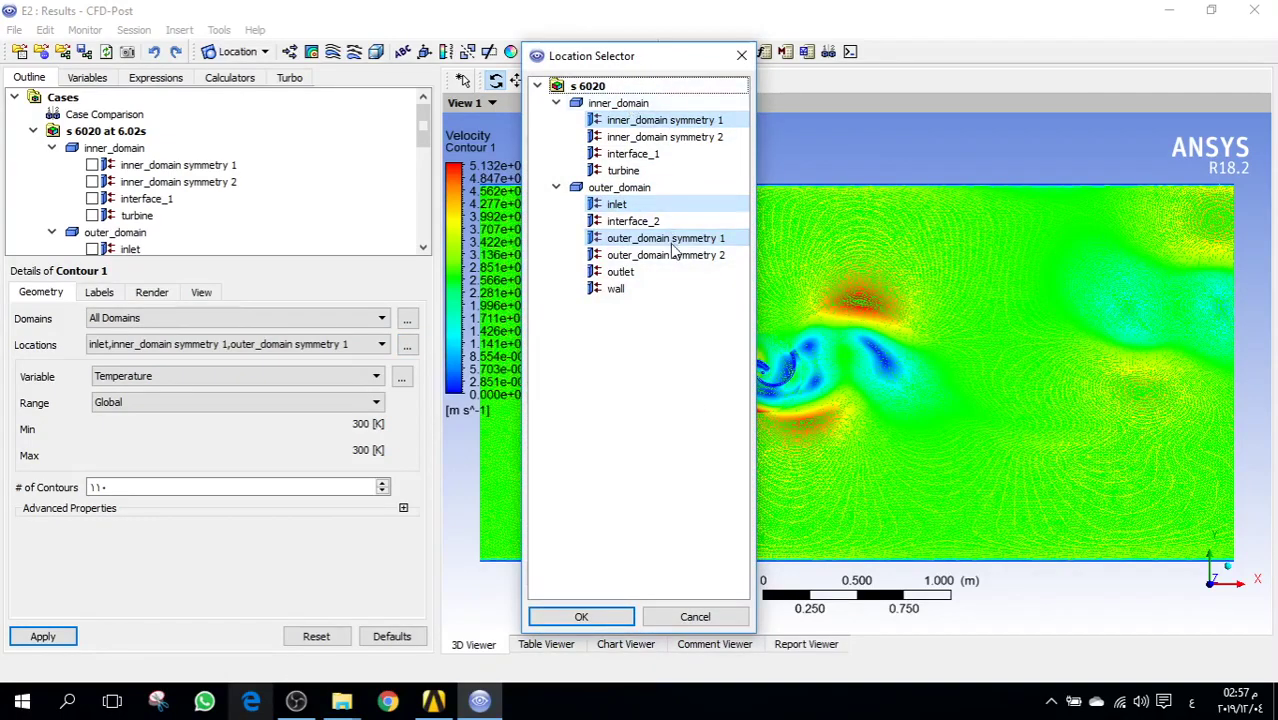
click(741, 57)
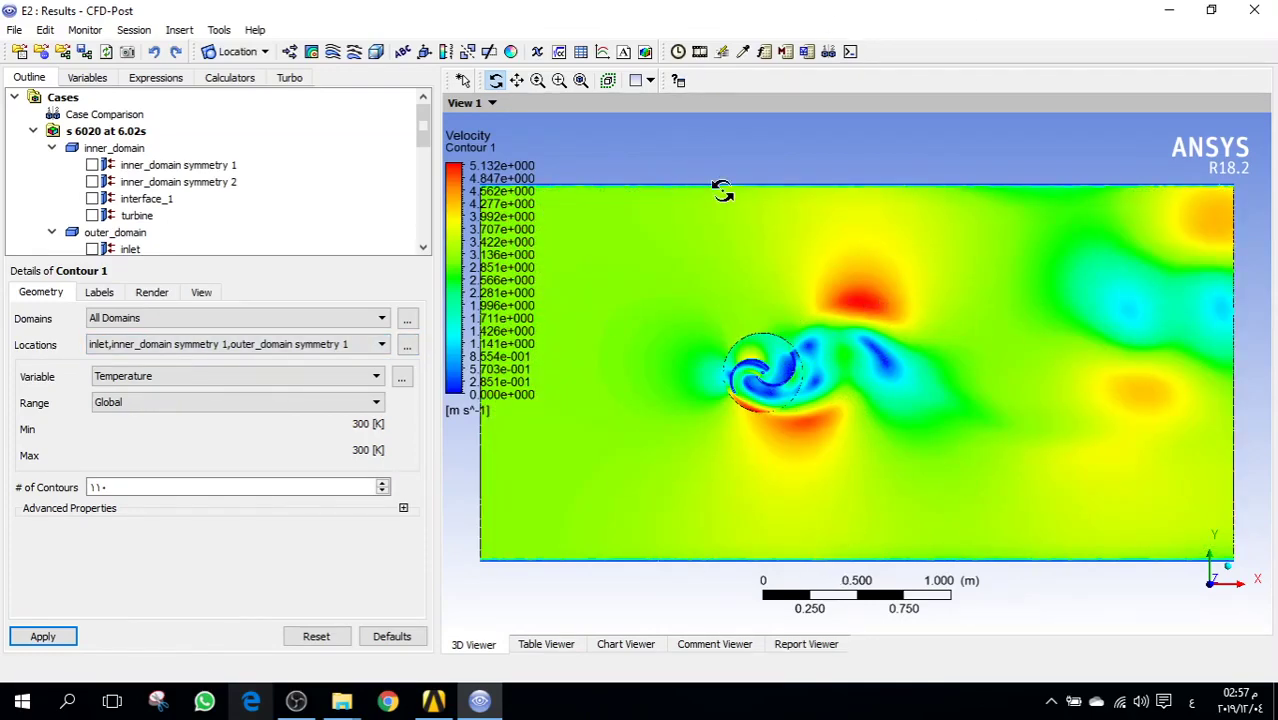
- Create an XY plane named Plane 1 at Z = 0.0 m across all domains and hide Contour 1
click(240, 52)
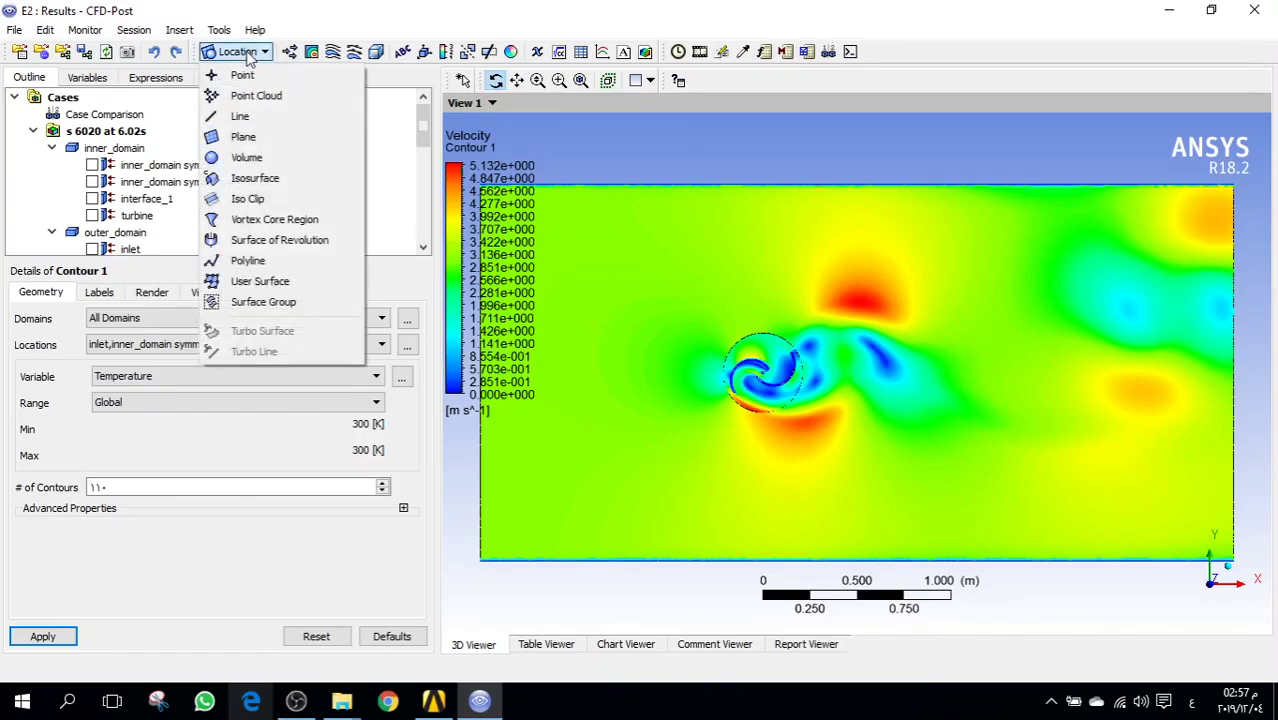
click(268, 137)
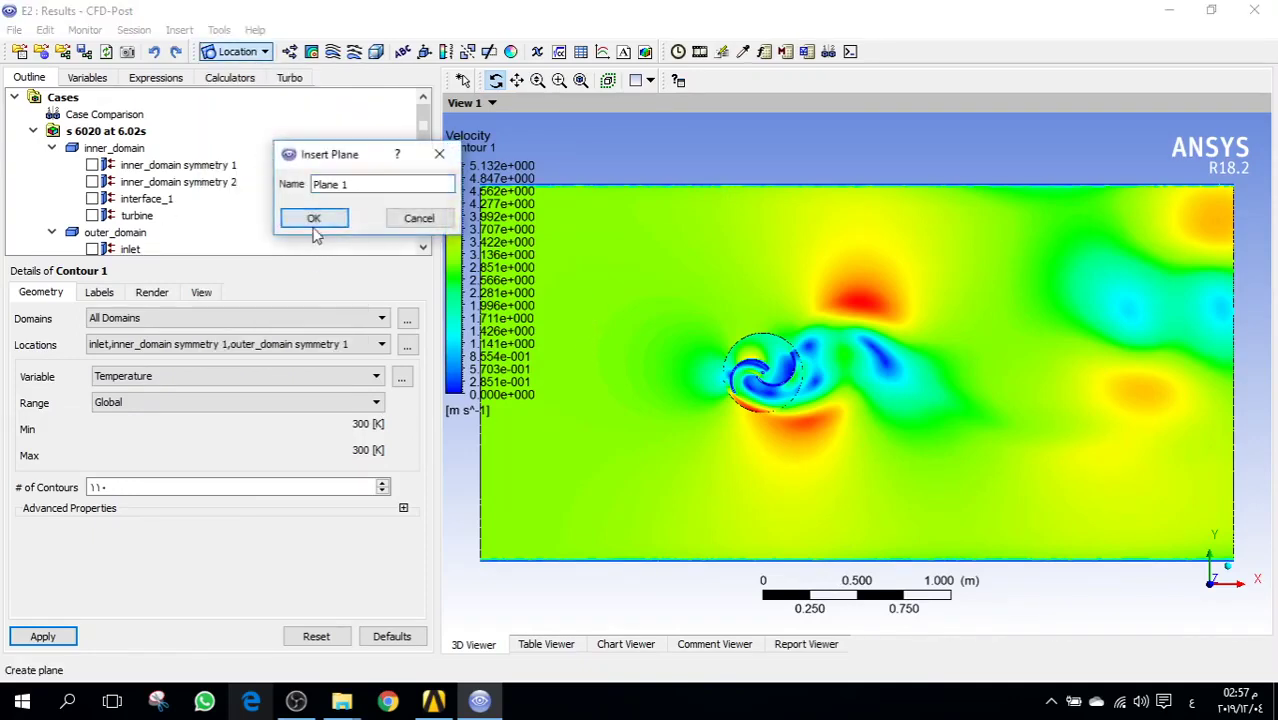
click(314, 222)
click(58, 634)
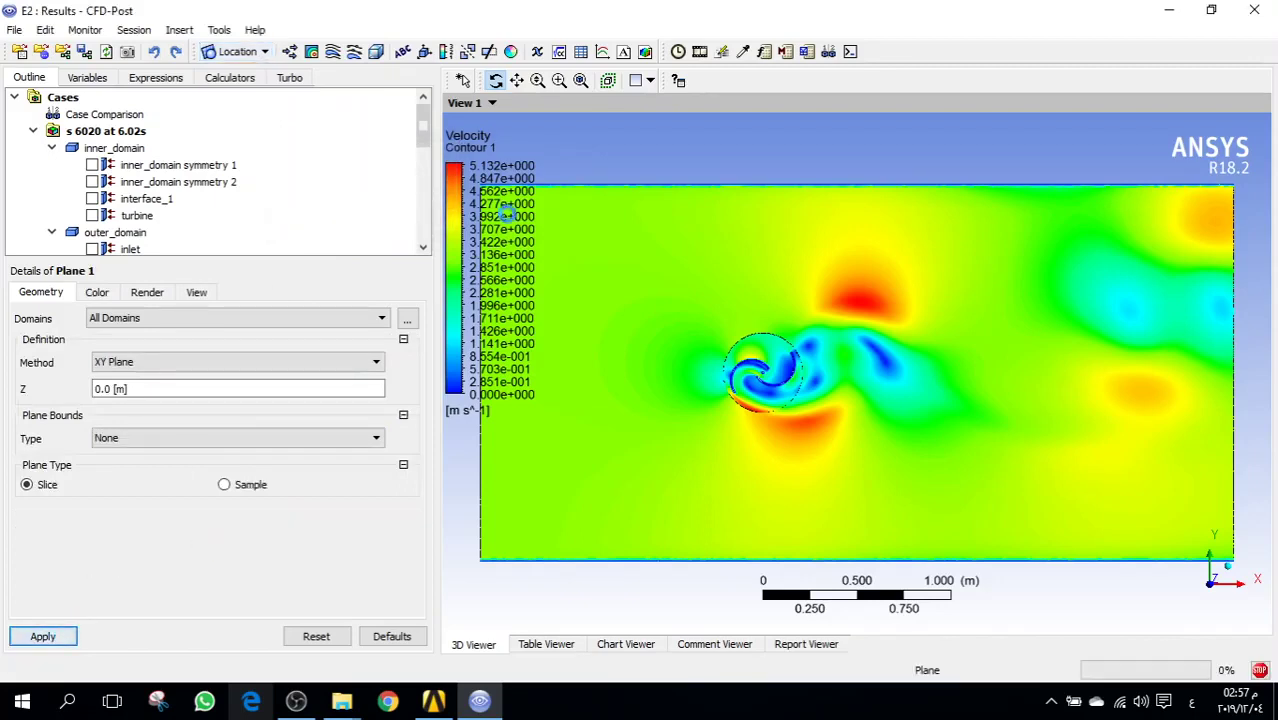
drag(424, 140, 424, 205)
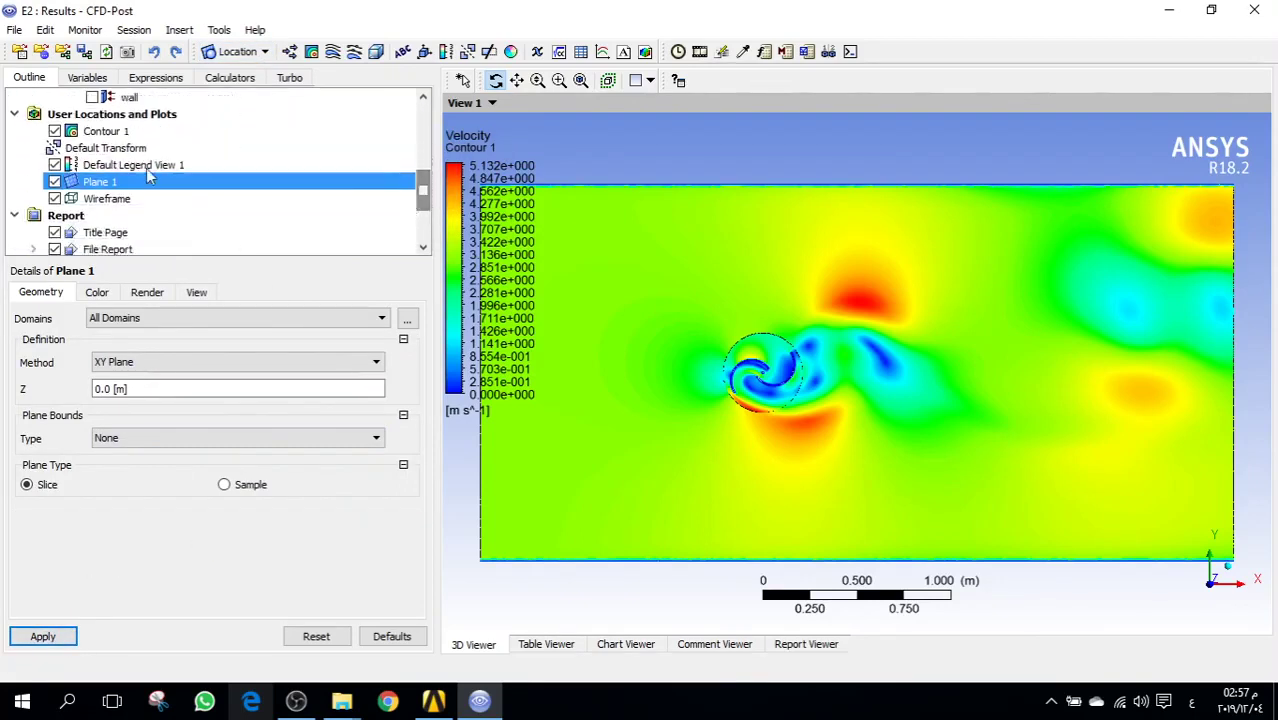
click(55, 132)
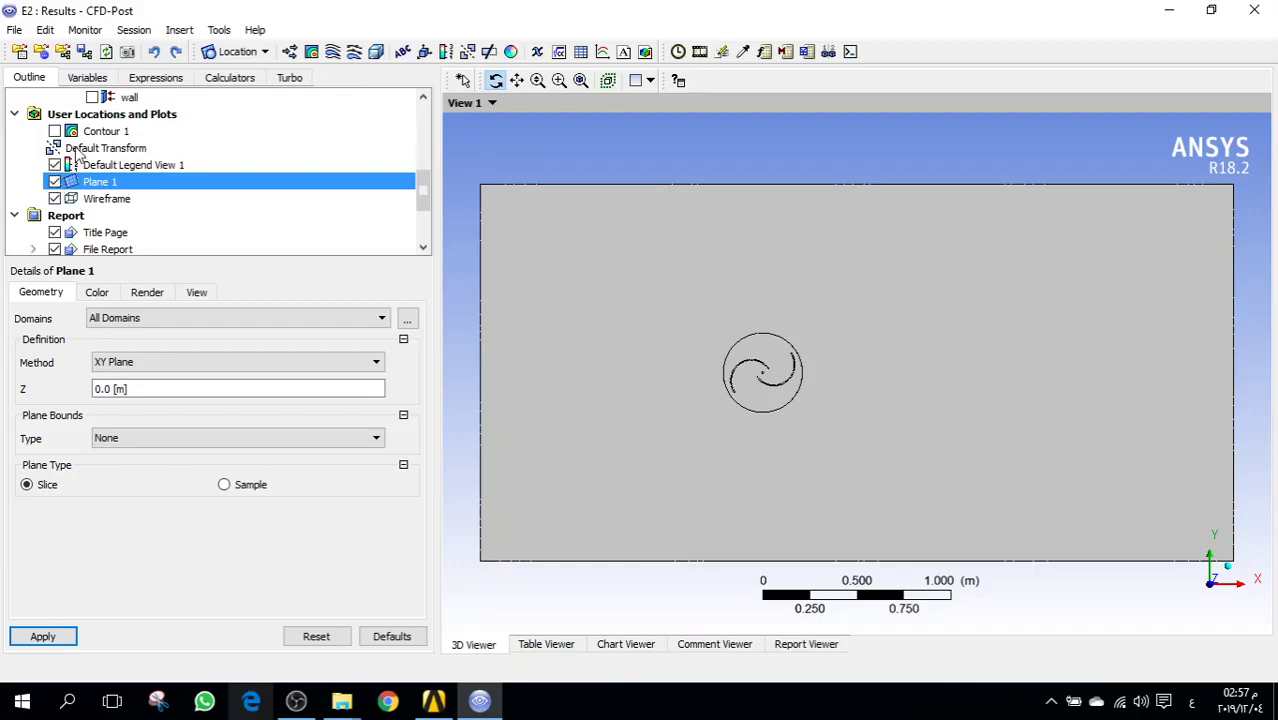
- Set Contour 1's location to Plane 1, apply the change and show the velocity contour again
click(104, 131)
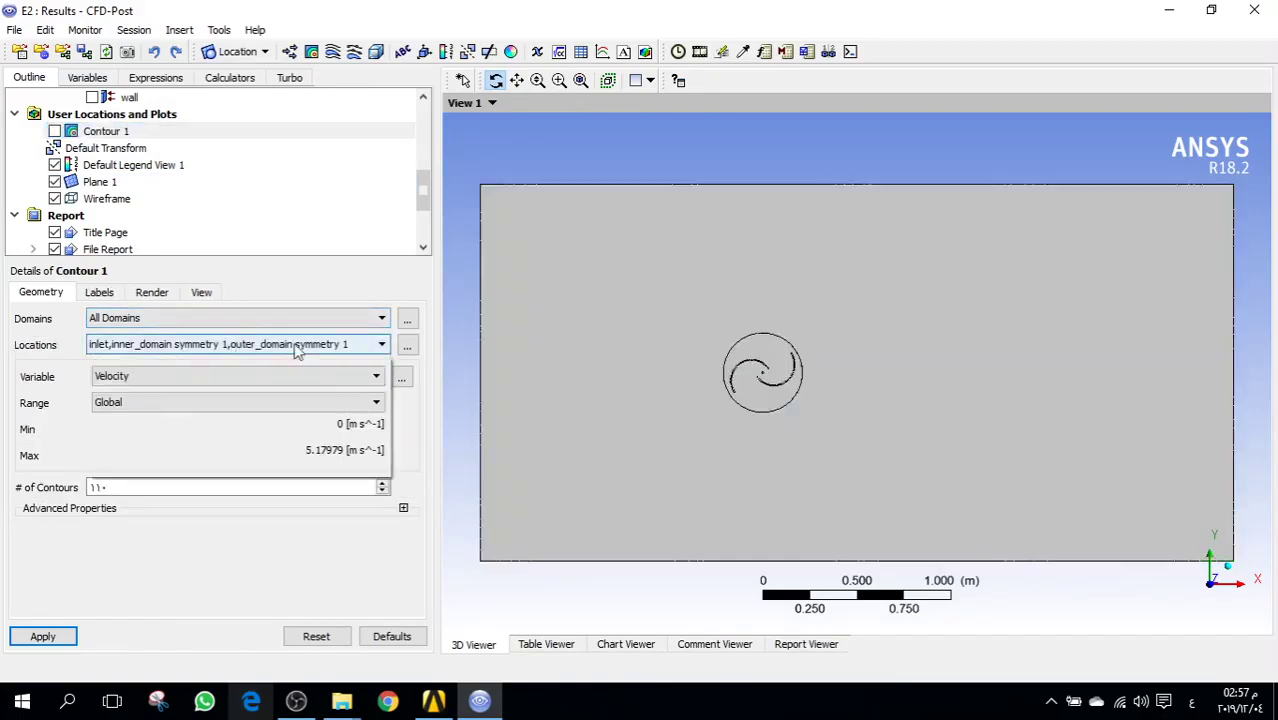
click(300, 344)
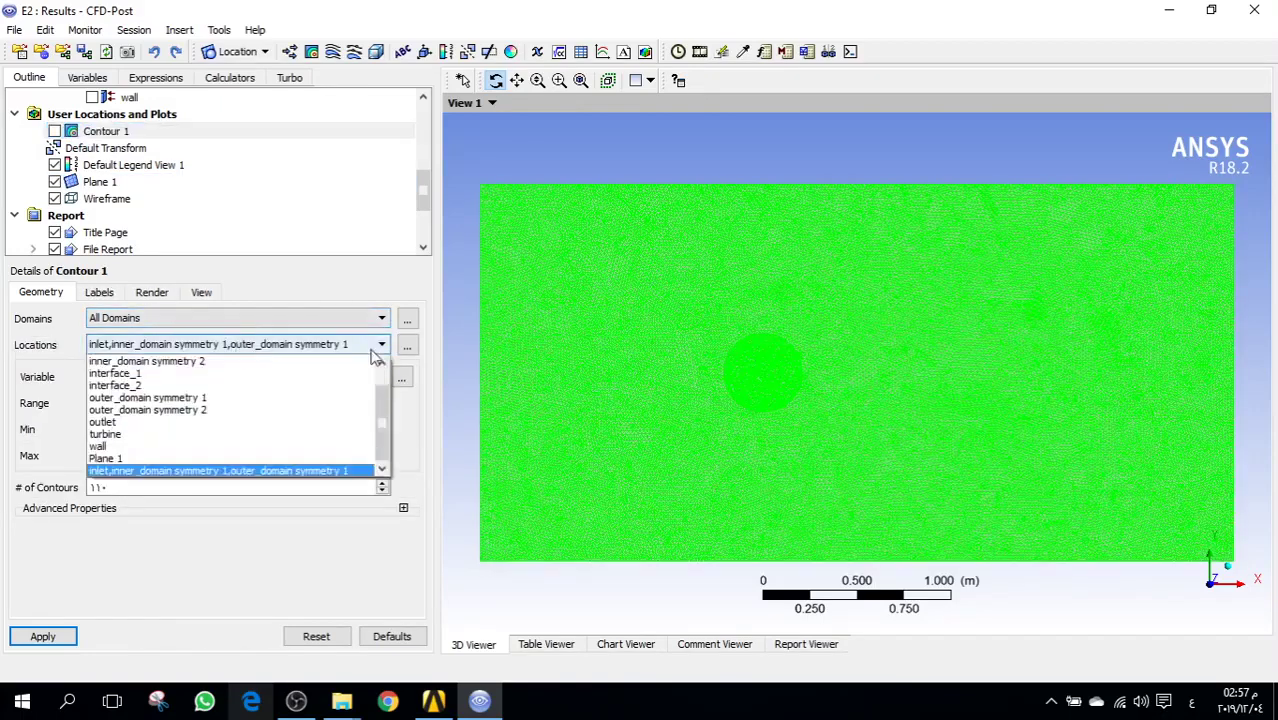
click(123, 459)
click(60, 637)
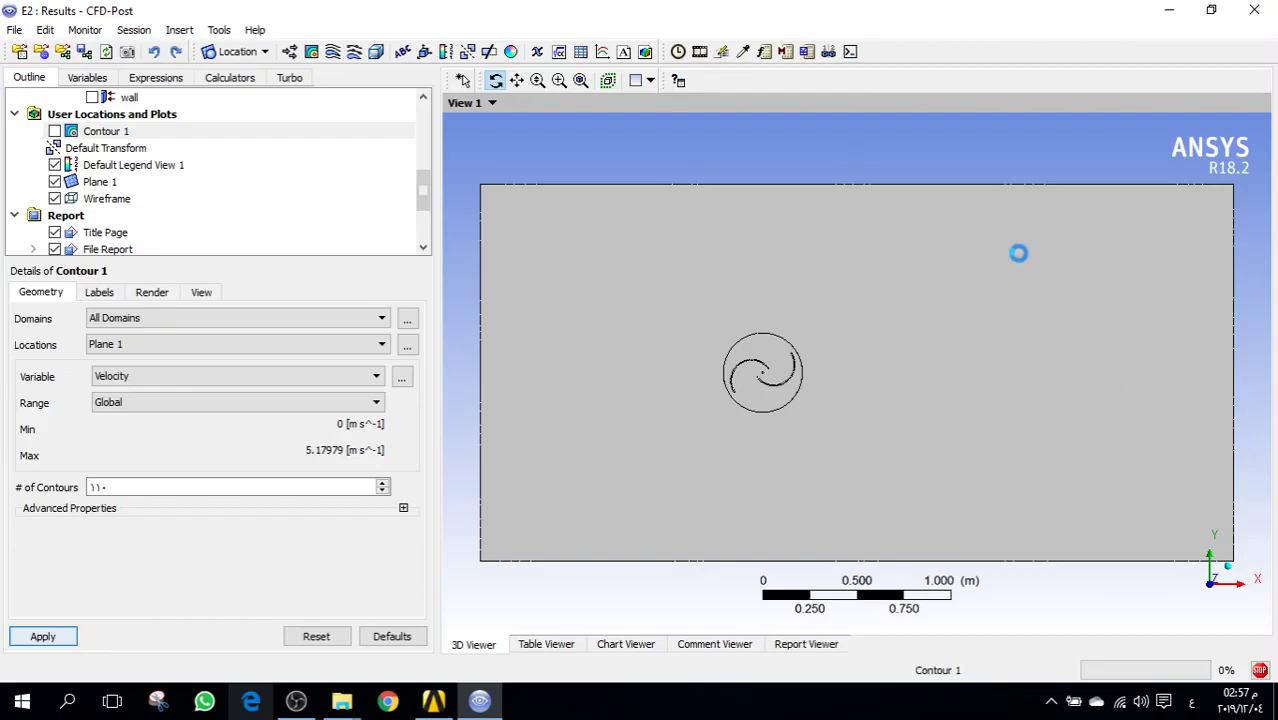
click(55, 131)
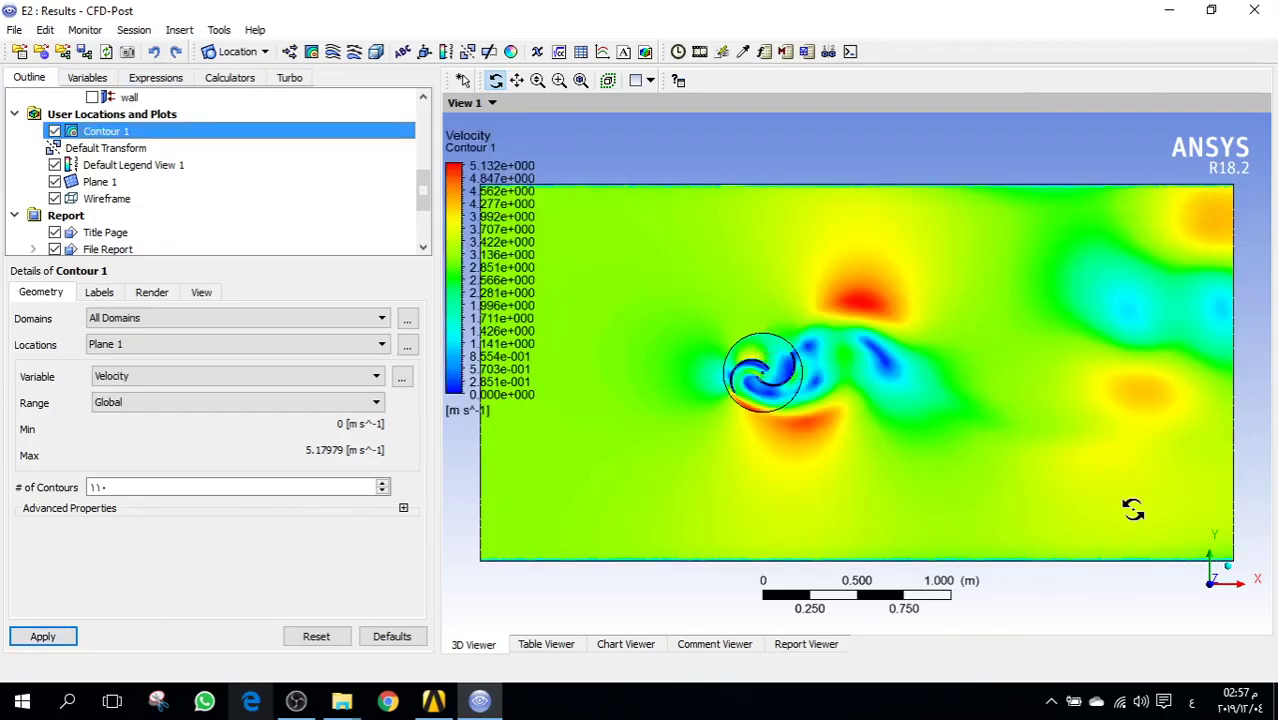
- Hide Plane 1 and insert a vector plot named Vector 1
click(54, 181)
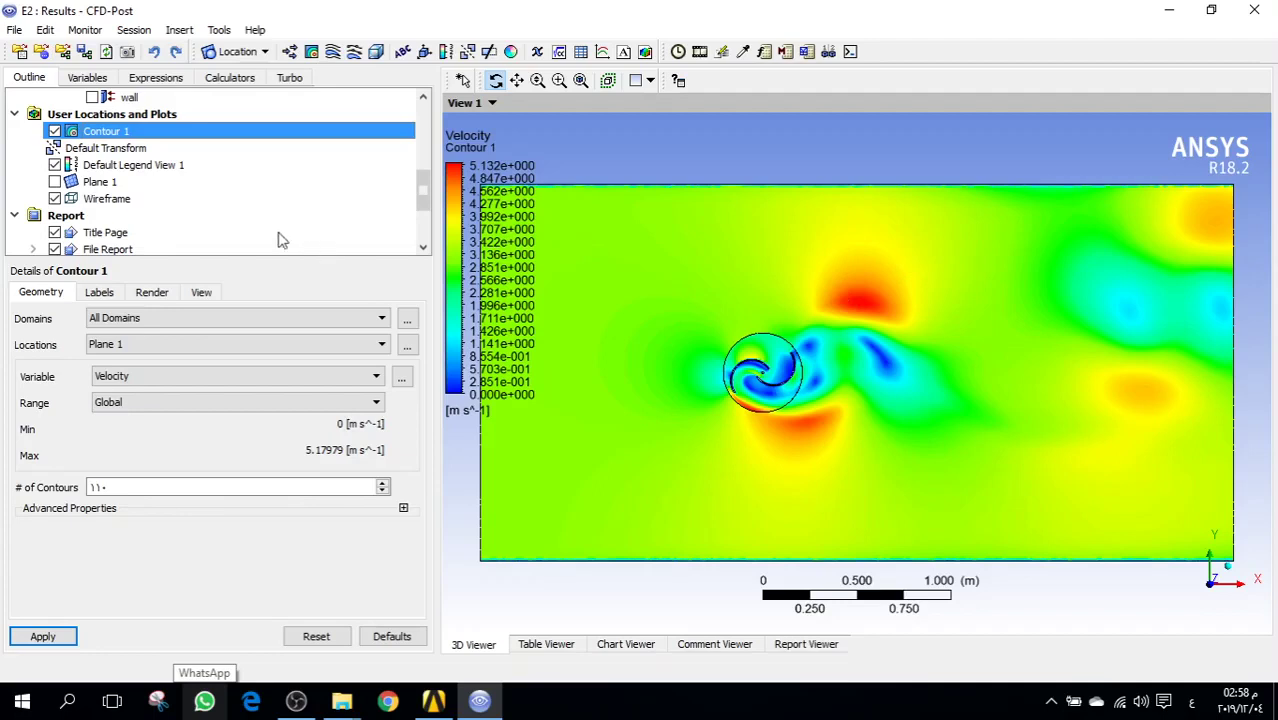
scroll(287, 245, up, 5)
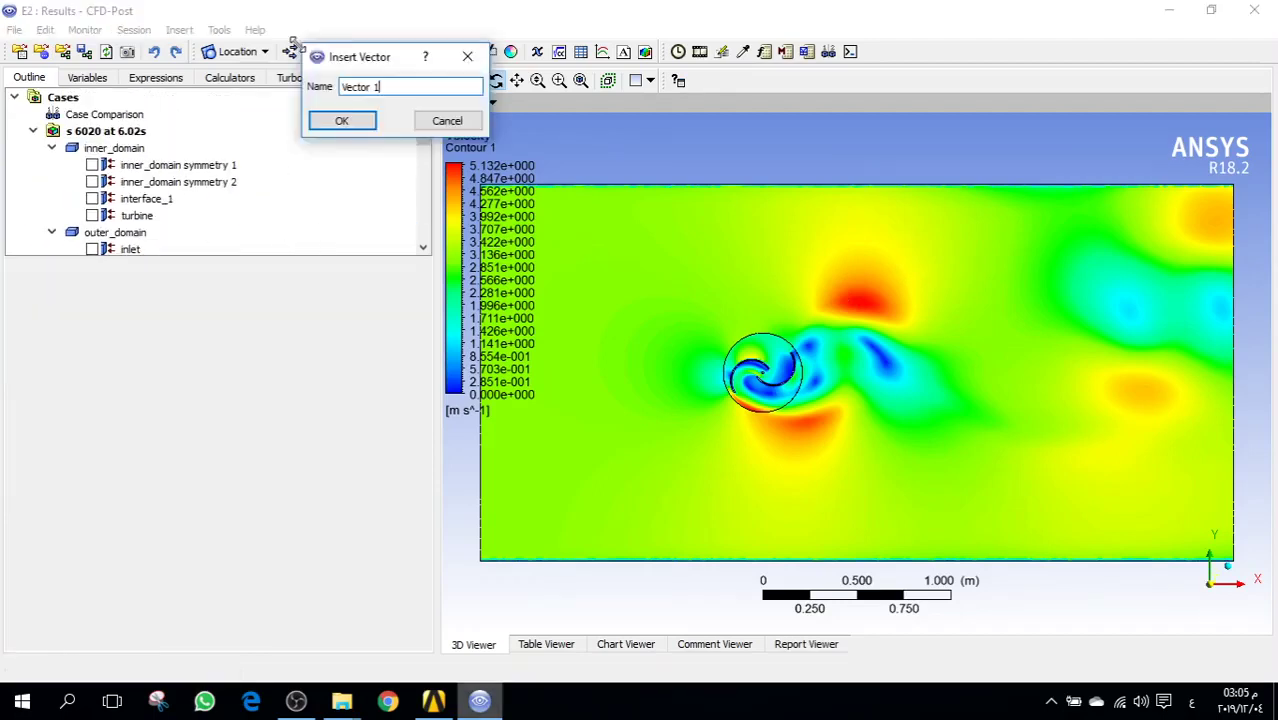
click(338, 124)
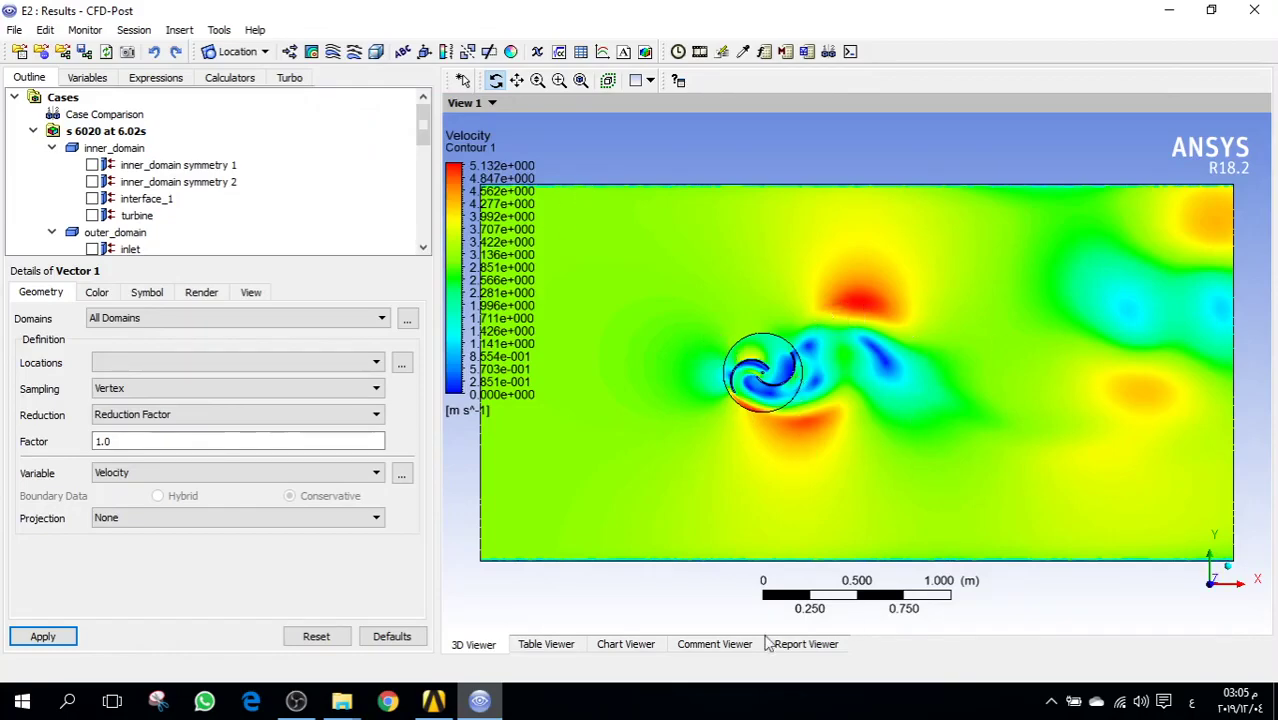
- Examine the velocity contour close up around the turbine blades and across the wake behind the rotor
scroll(786, 373, up, 2)
right_drag(784, 376, 725, 420)
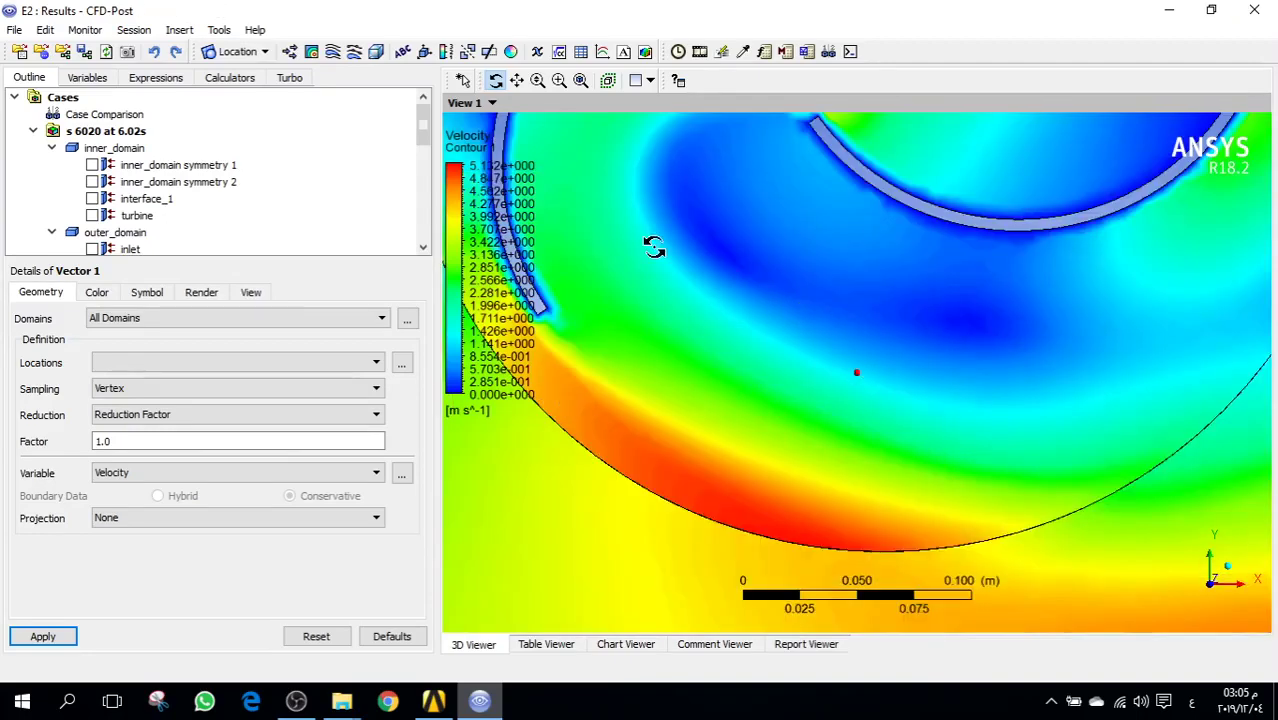
drag(653, 248, 826, 265)
scroll(826, 265, down, 5)
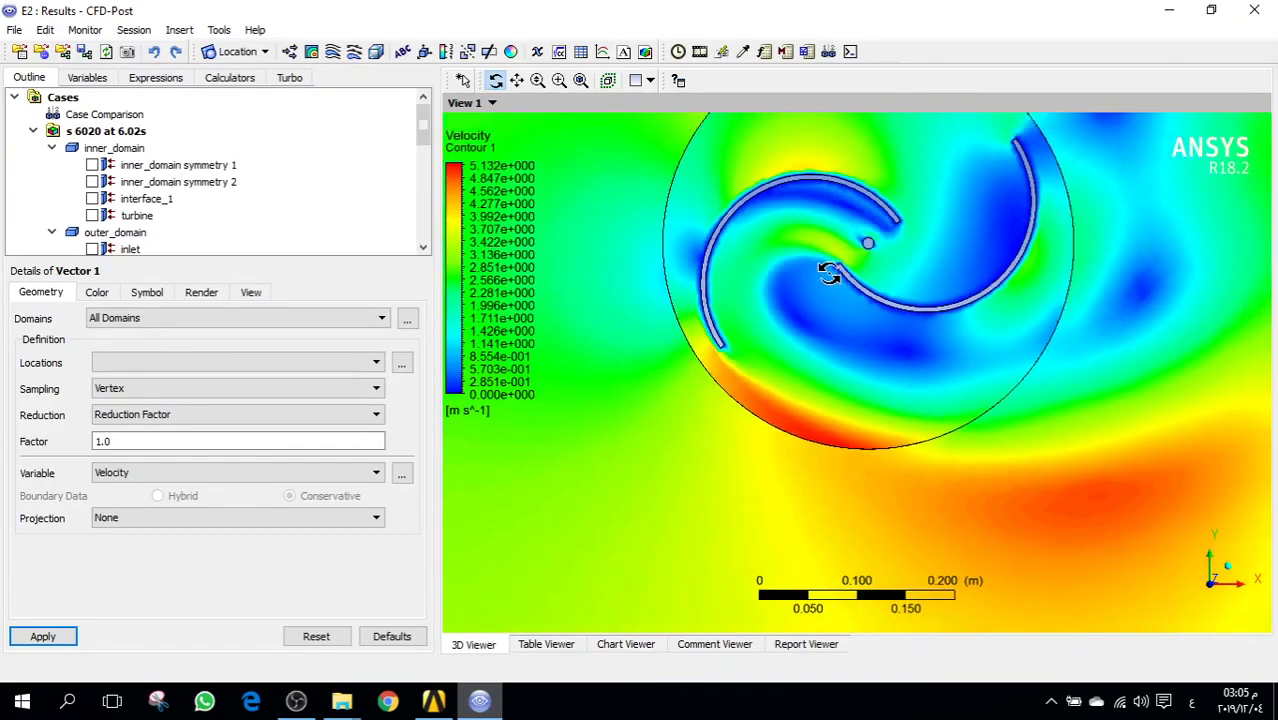
scroll(830, 278, down, 4)
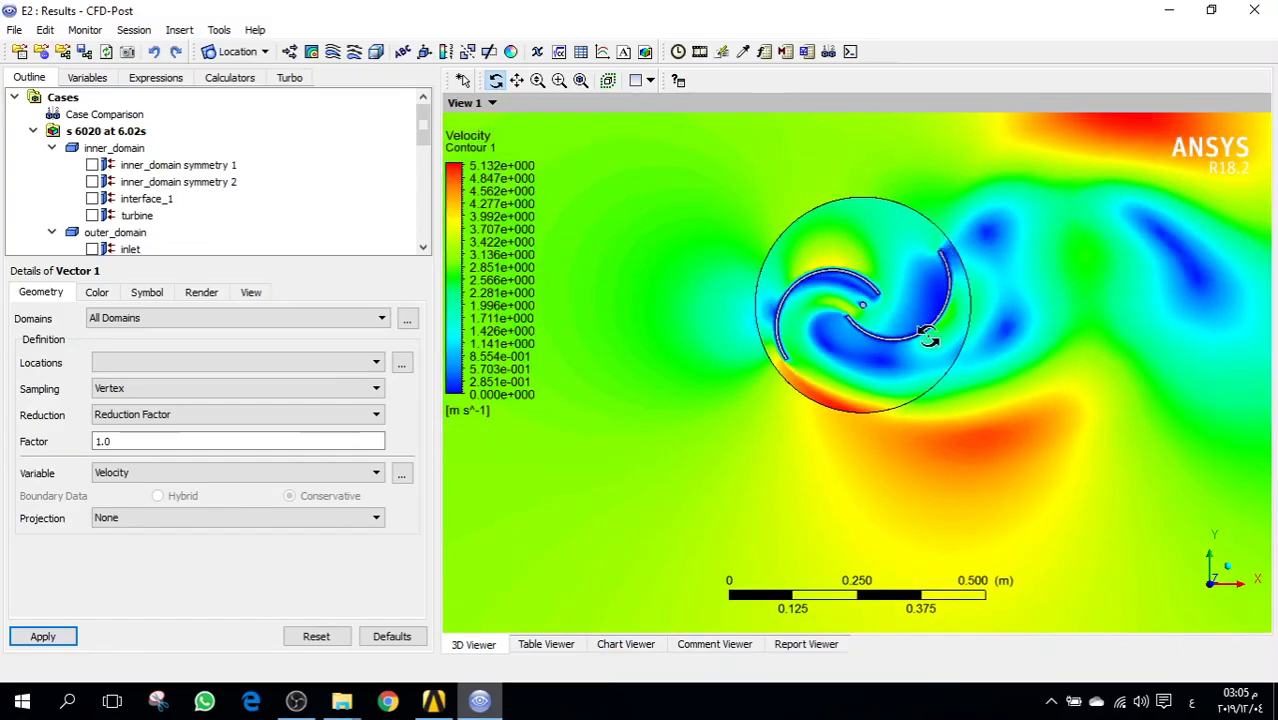
scroll(935, 330, down, 1)
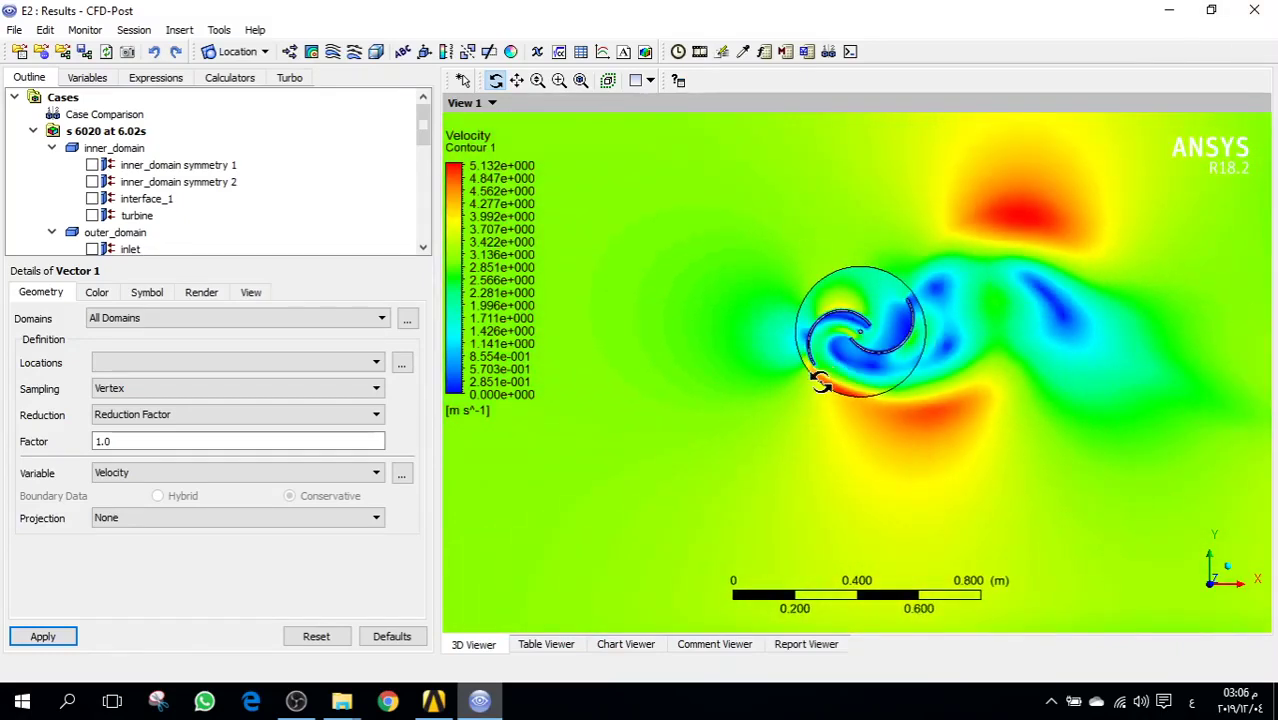
scroll(813, 334, down, 2)
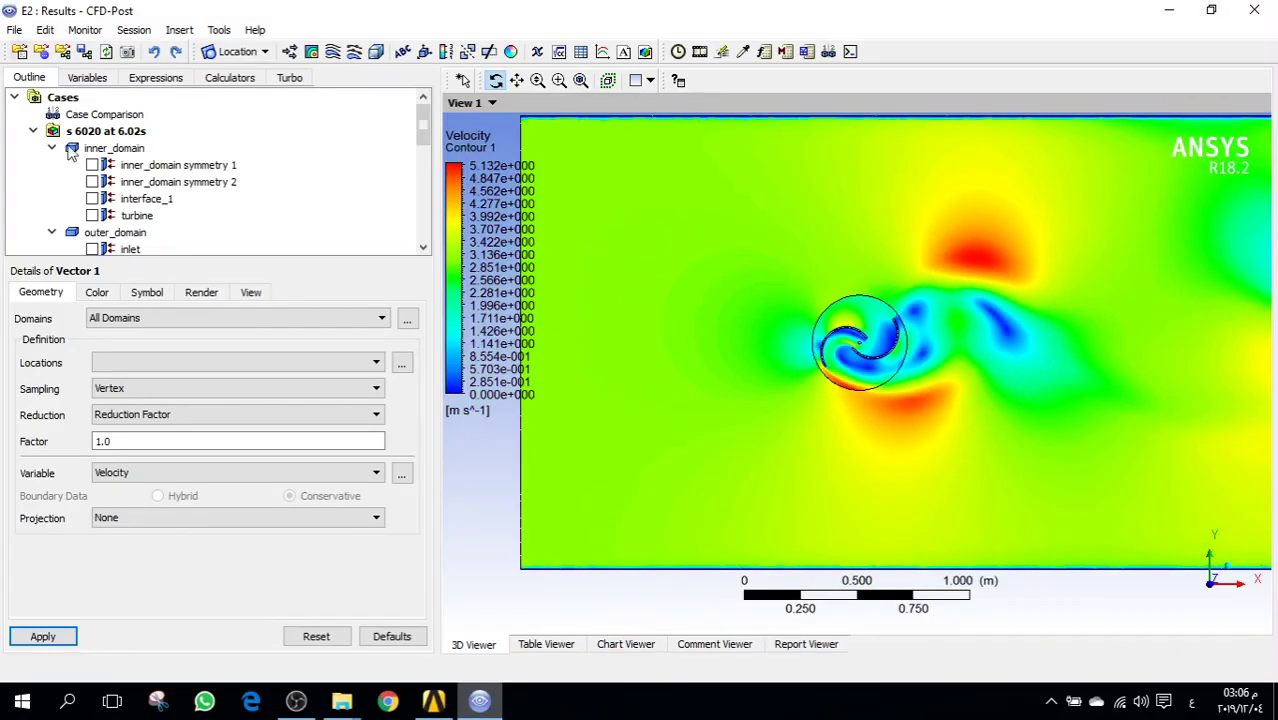
- Set Vector 1's location to Plane 1 and hide Contour 1
click(137, 364)
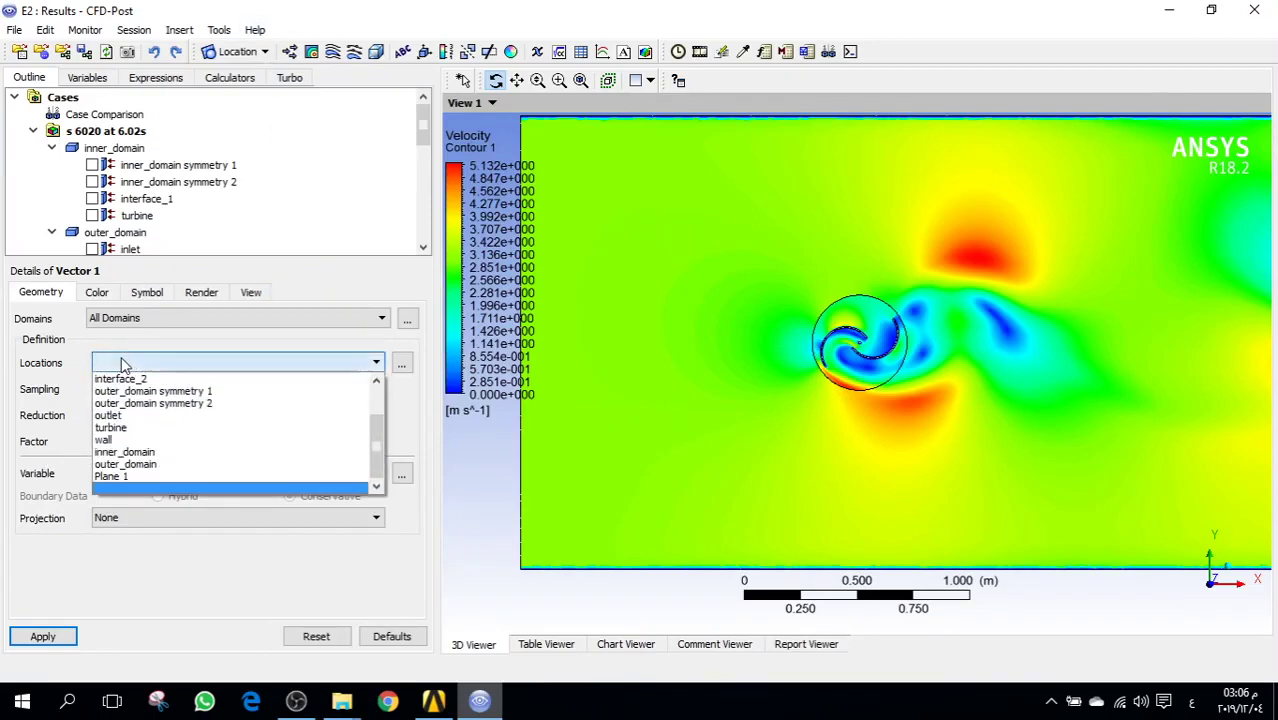
click(147, 477)
scroll(127, 165, down, 6)
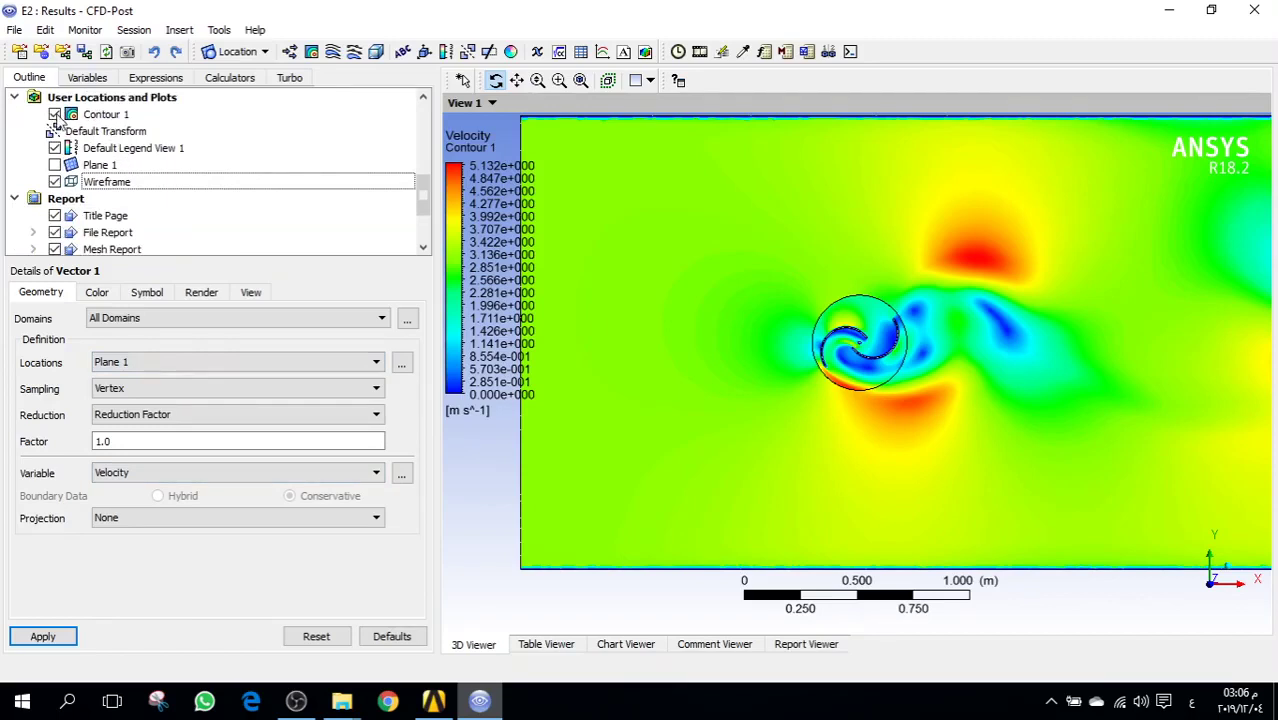
click(55, 115)
scroll(975, 287, down, 3)
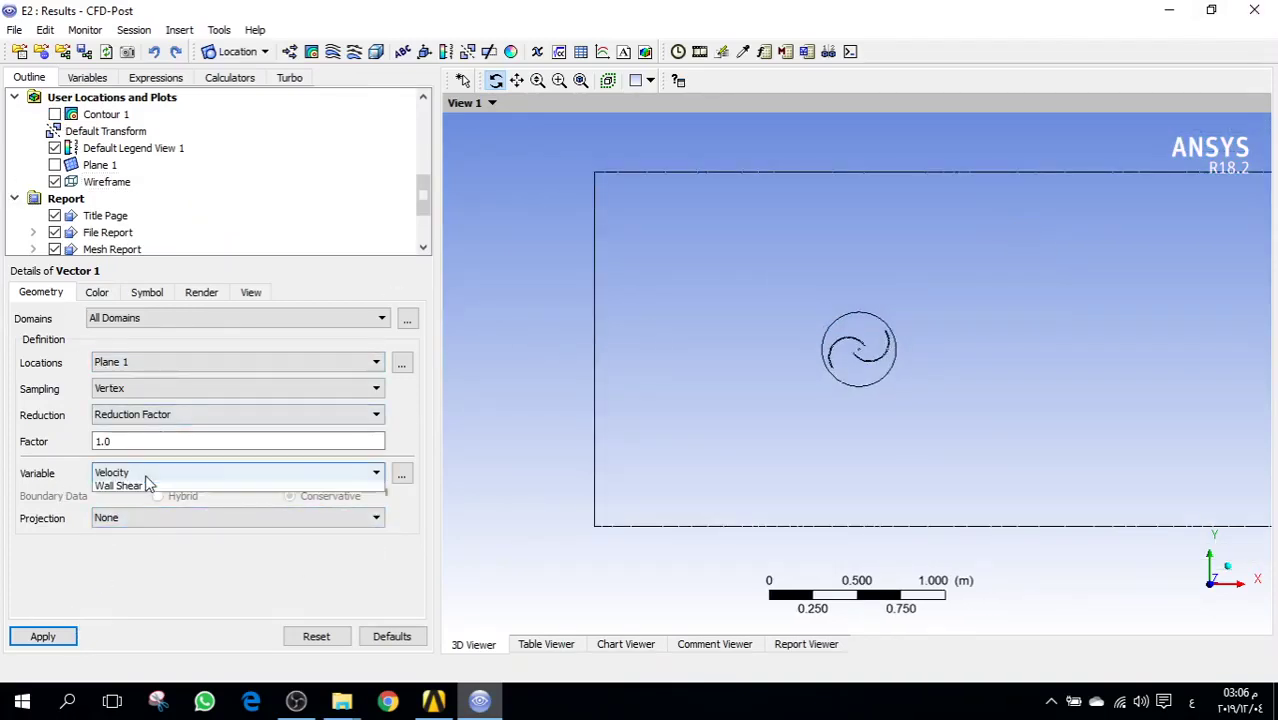
- Keep Velocity as Vector 1's variable and generate the vector plot
click(145, 474)
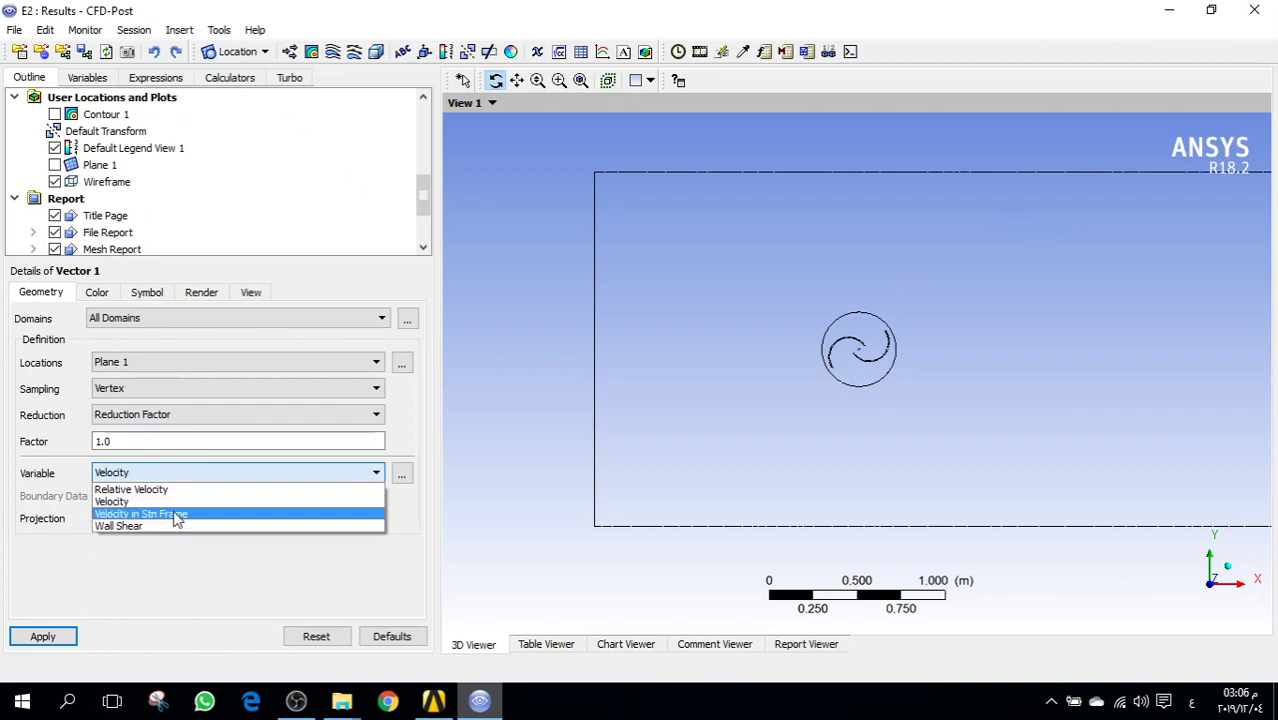
click(118, 502)
click(58, 636)
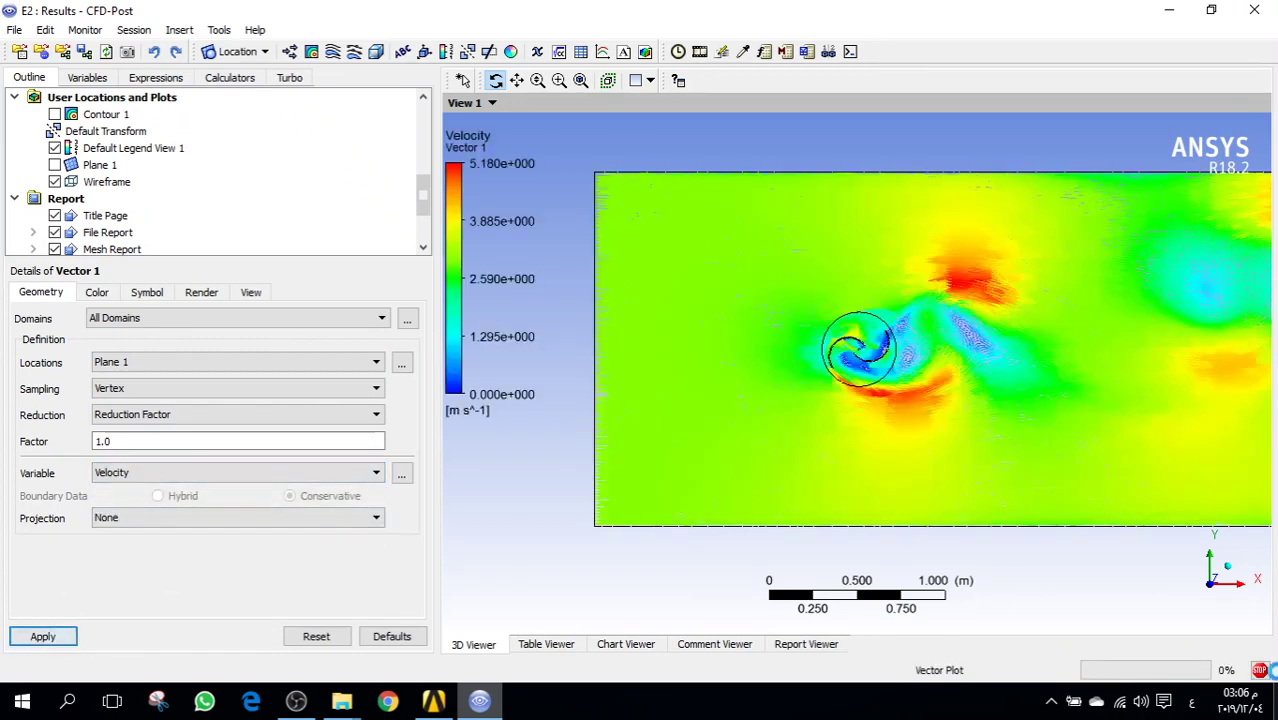
- Examine the velocity vectors between the turbine blades and in the vortex just downstream of the rotor
right_drag(922, 312, 795, 415)
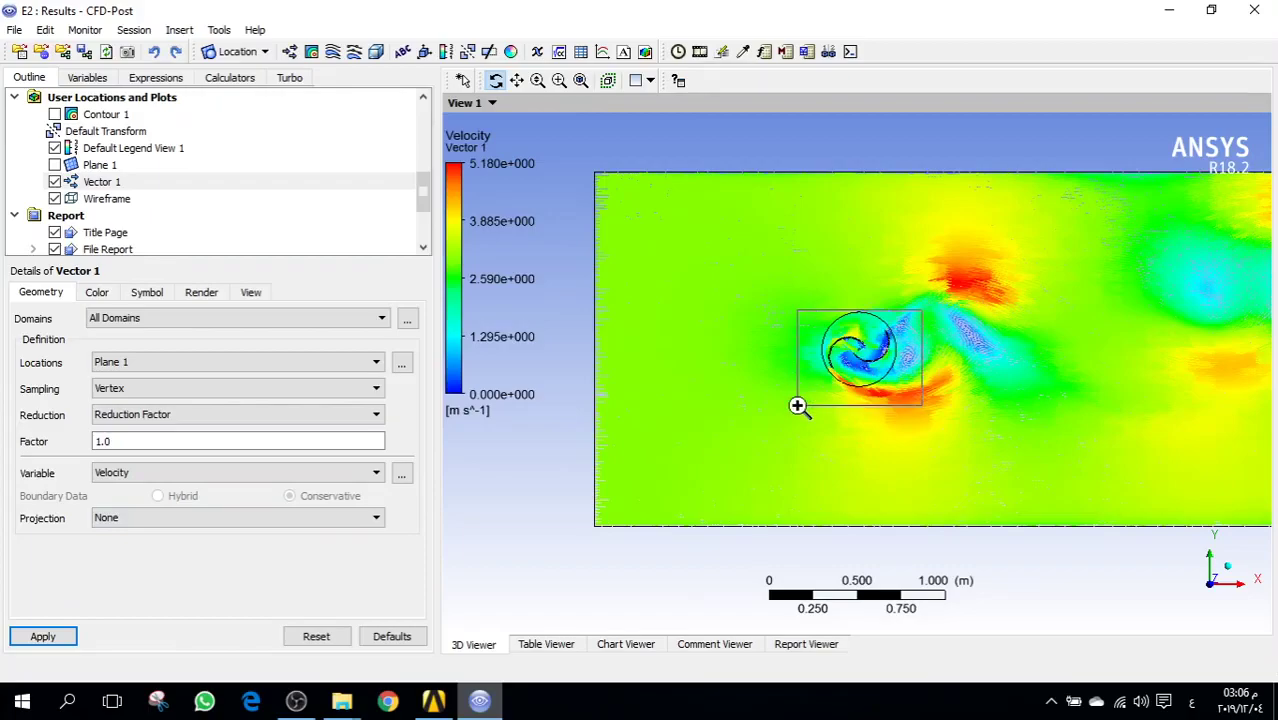
right_drag(1004, 293, 755, 449)
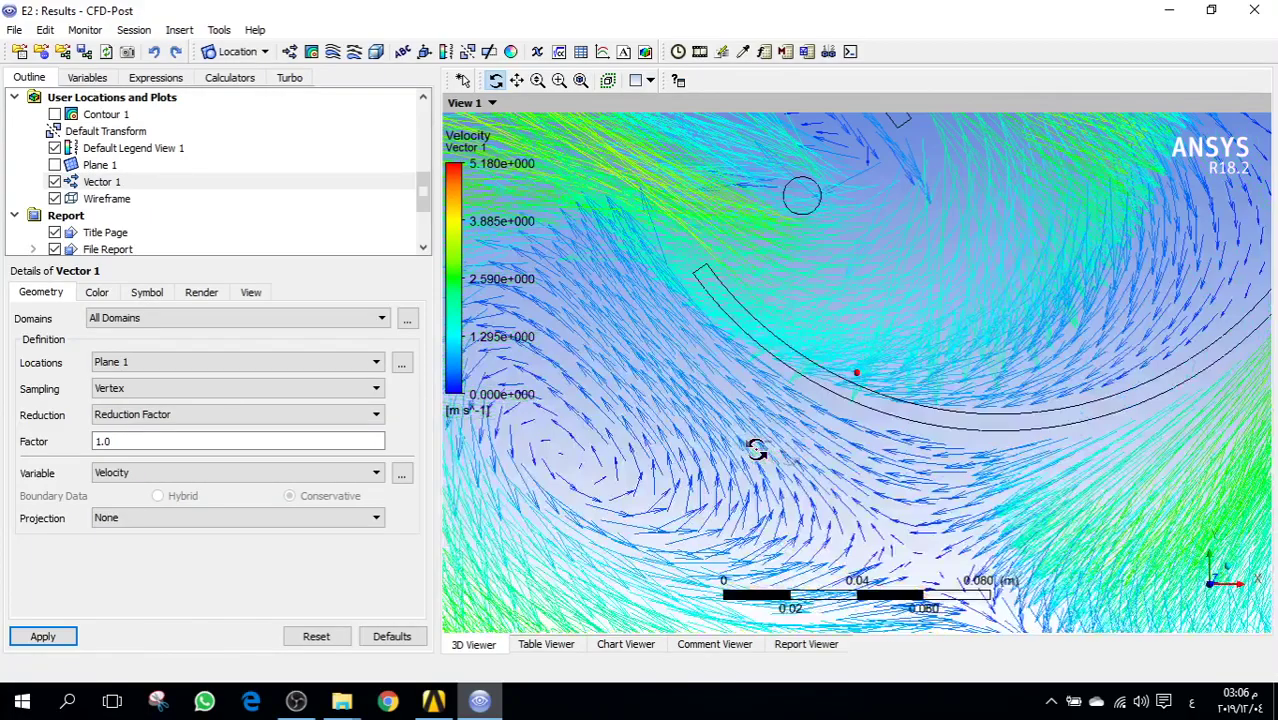
drag(631, 513, 696, 491)
drag(608, 417, 686, 325)
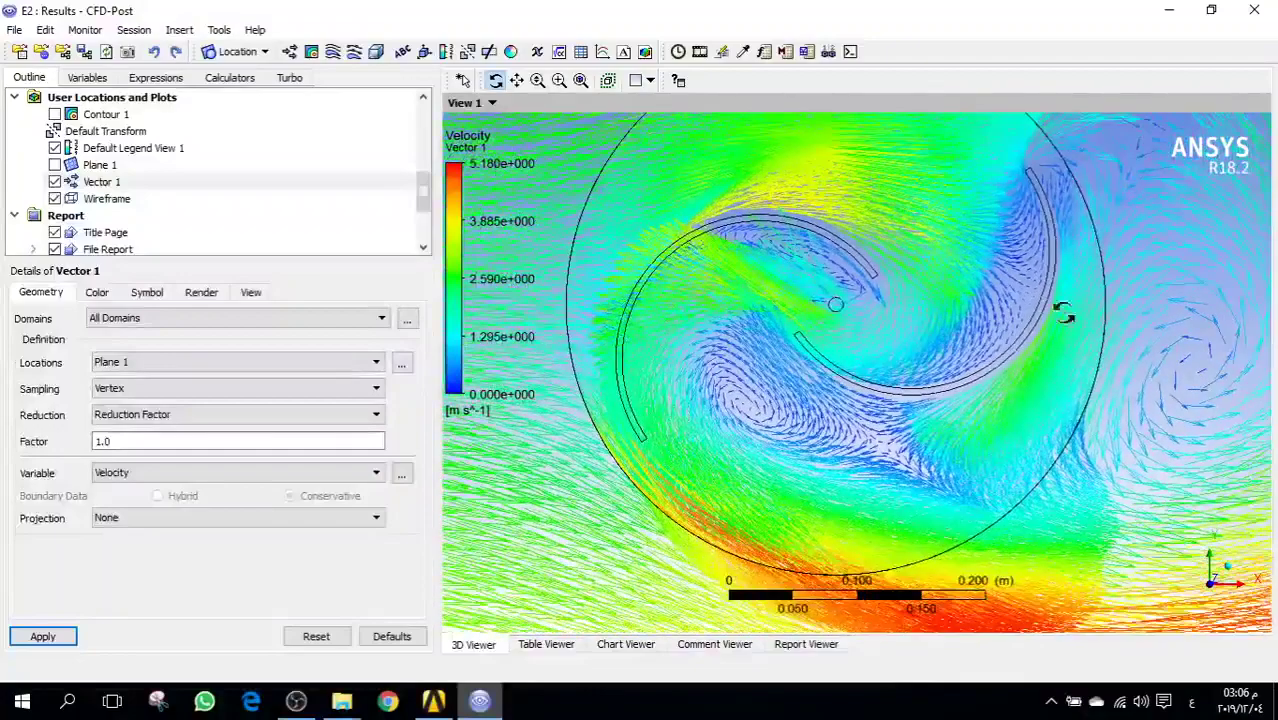
right_drag(1208, 302, 1064, 446)
scroll(965, 387, down, 4)
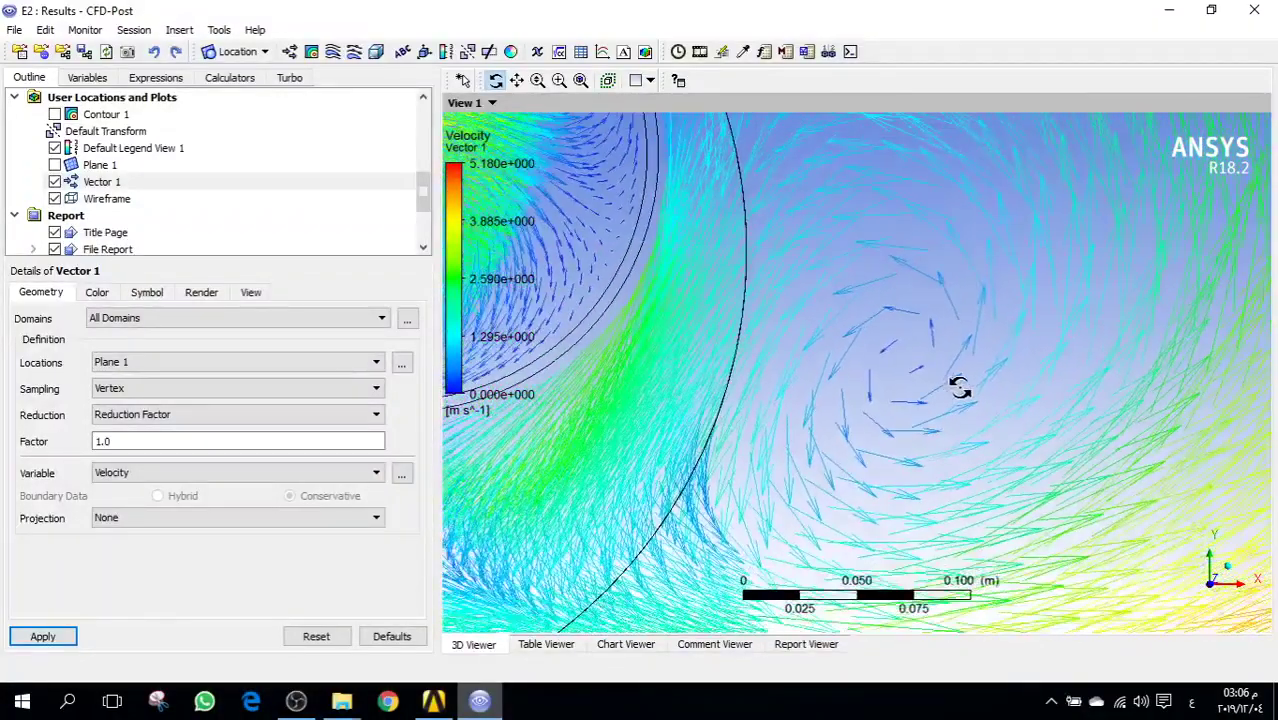
scroll(783, 387, down, 5)
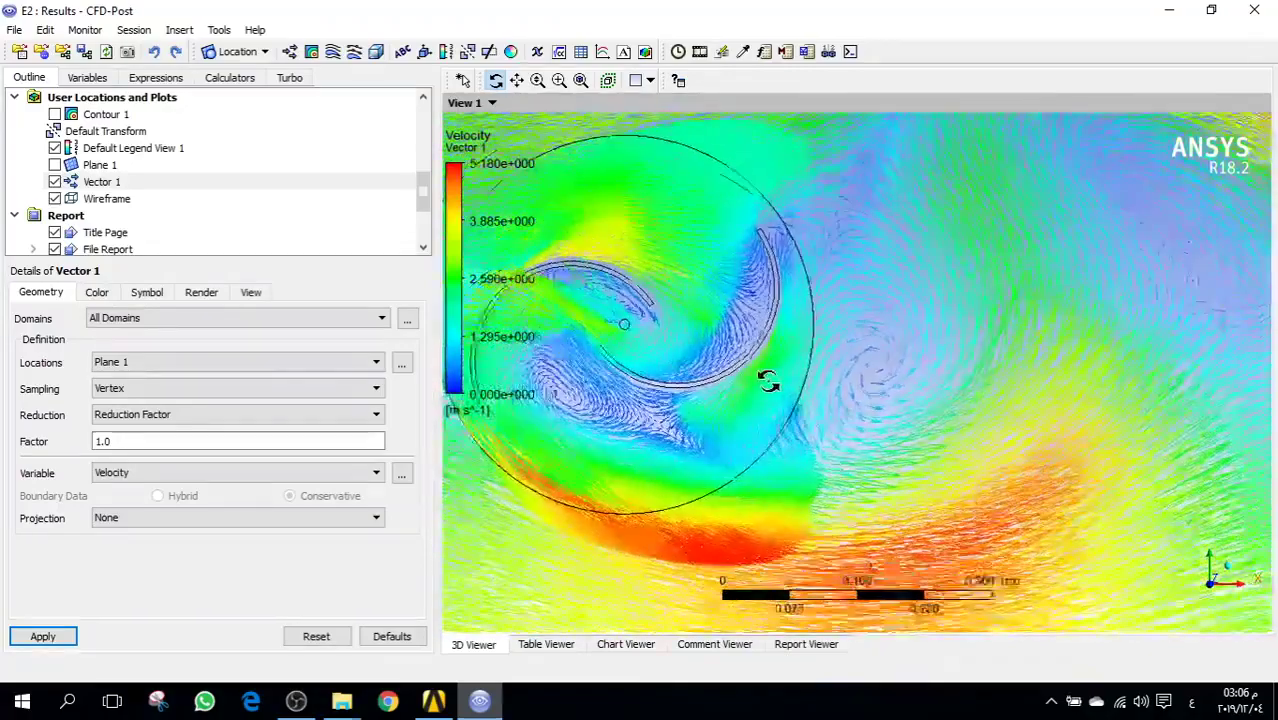